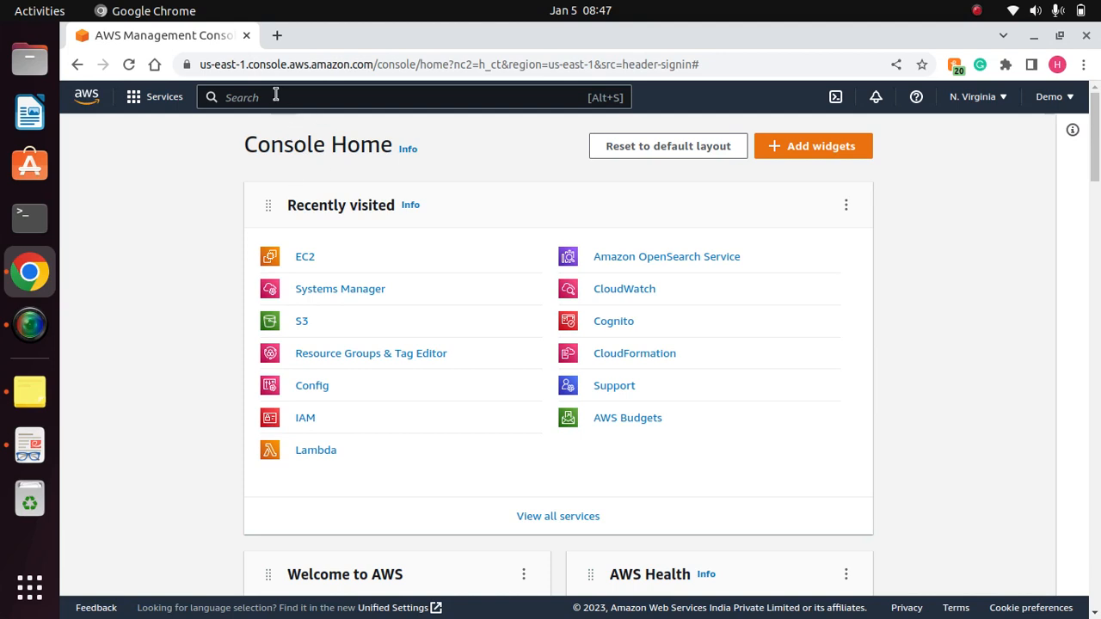
- Search the AWS services for "ssm" and open Systems Manager
left_click(275, 96)
type("ssm")
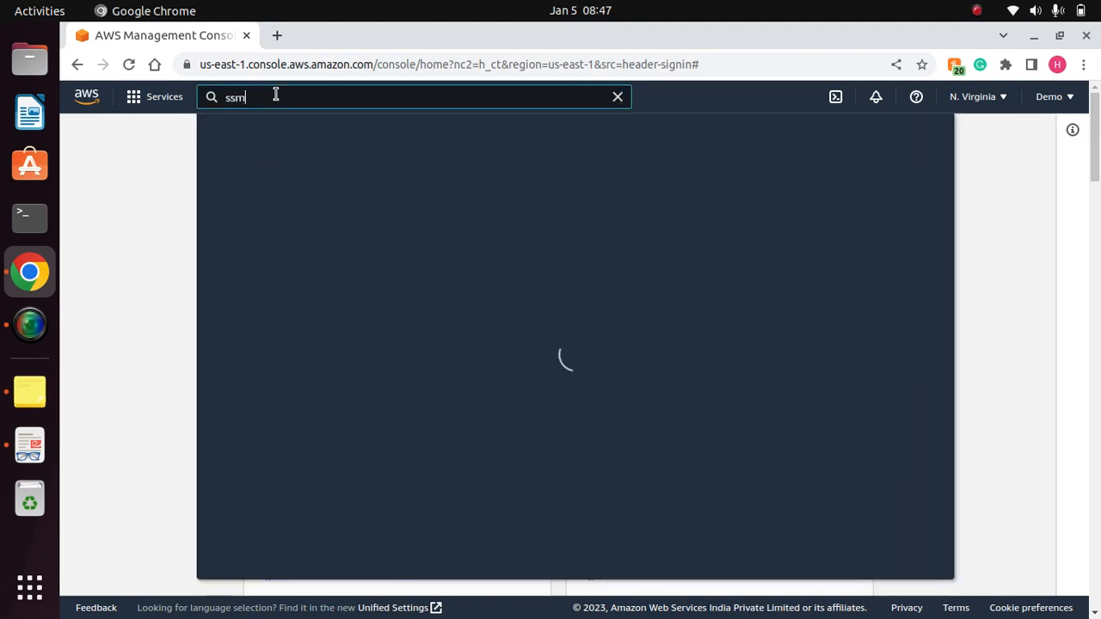
left_click(501, 221)
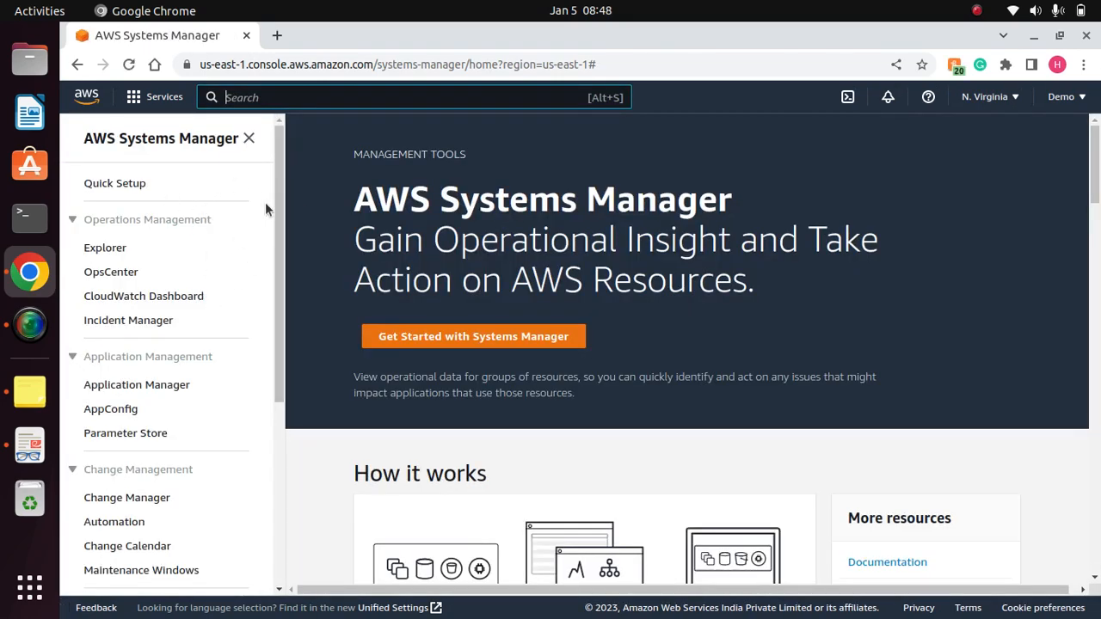
- Look through the Systems Manager capabilities, from Operations Management down to Shared Resources
left_click_drag(278, 211, 272, 400)
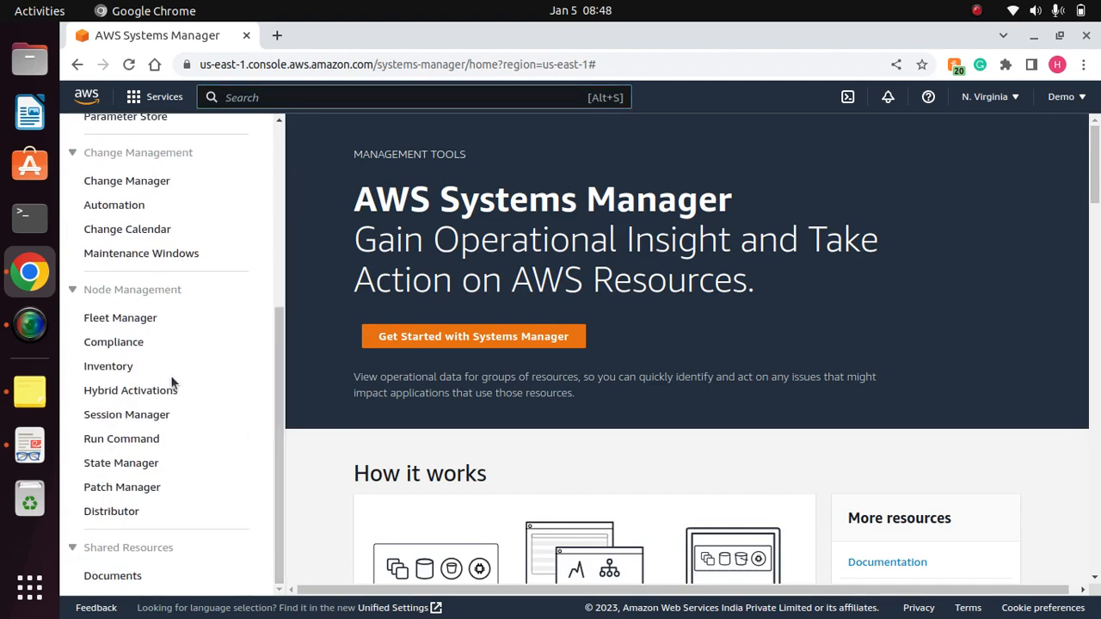
left_click_drag(277, 434, 284, 254)
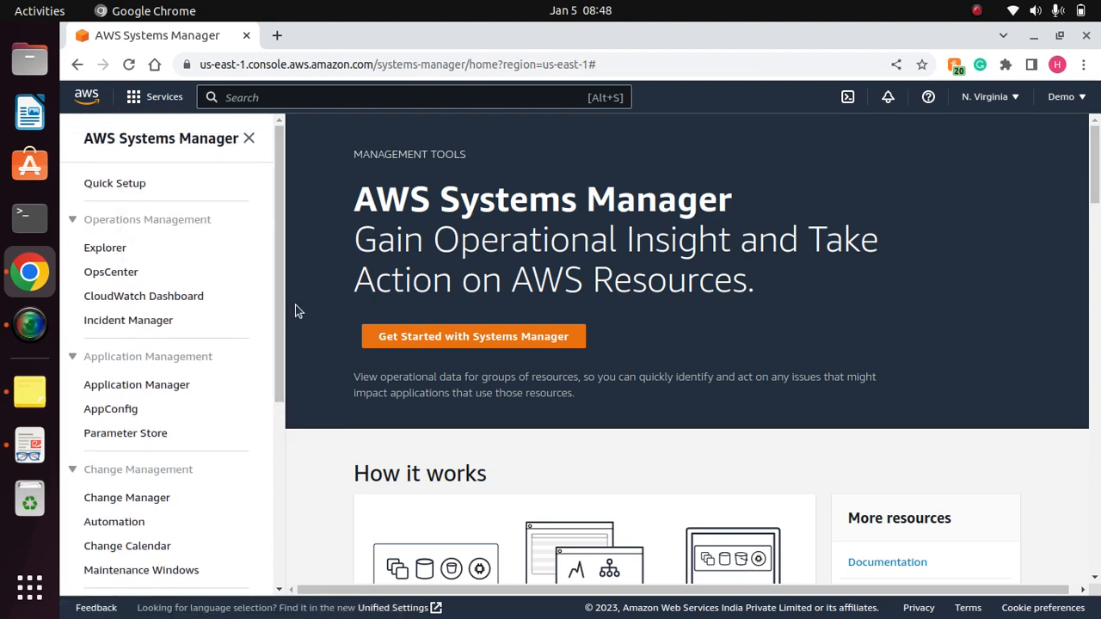
scroll(262, 445, "down", 7)
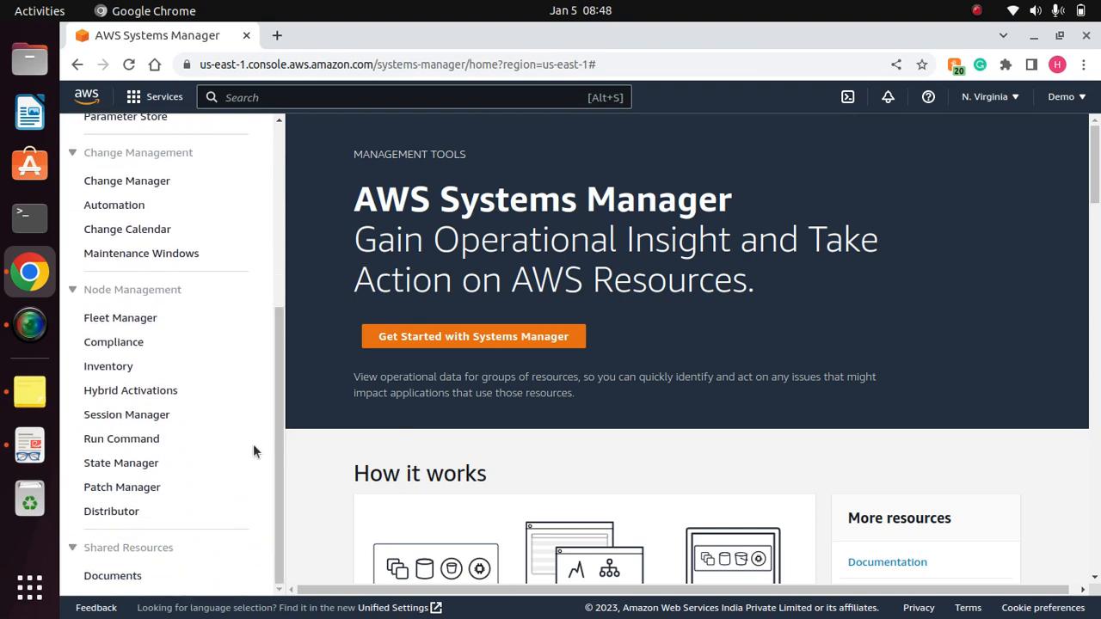
left_click_drag(277, 482, 278, 272)
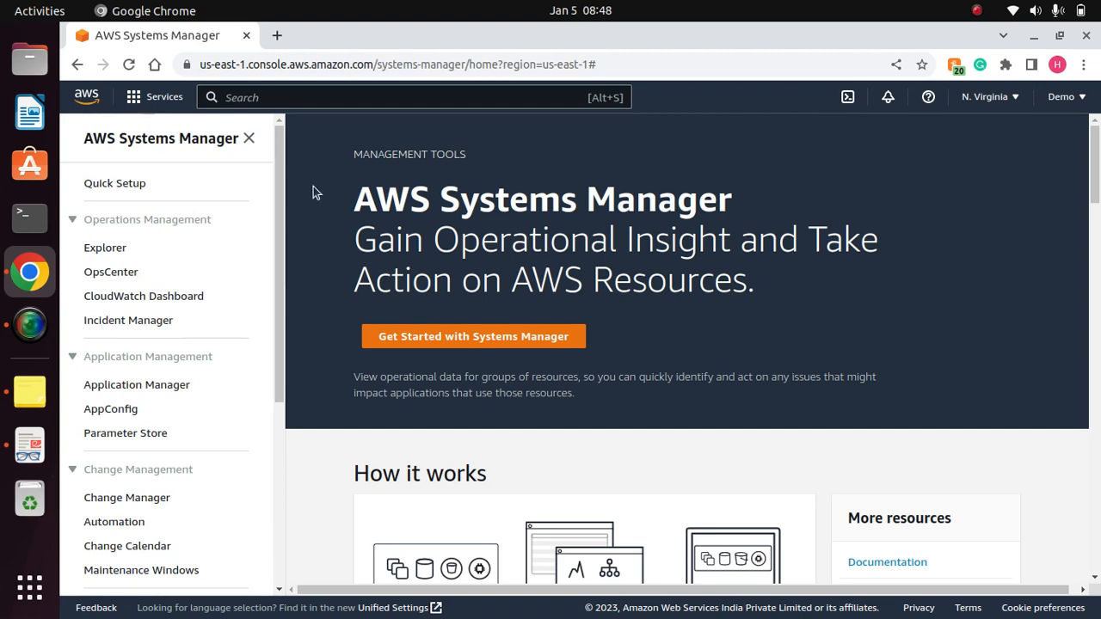
left_click_drag(286, 244, 300, 499)
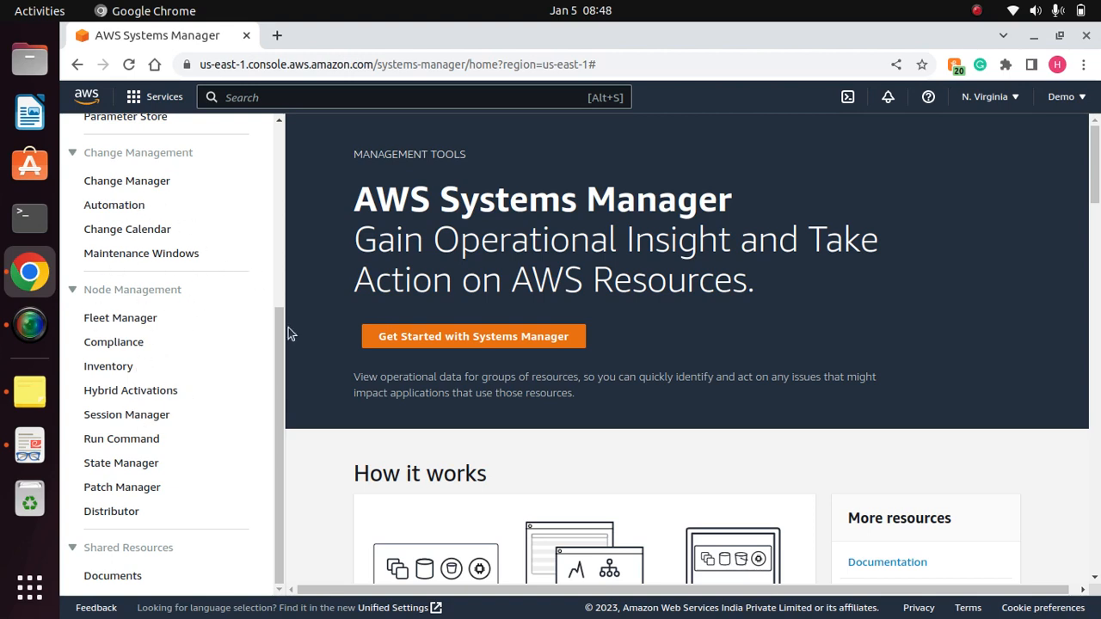
left_click_drag(284, 361, 273, 92)
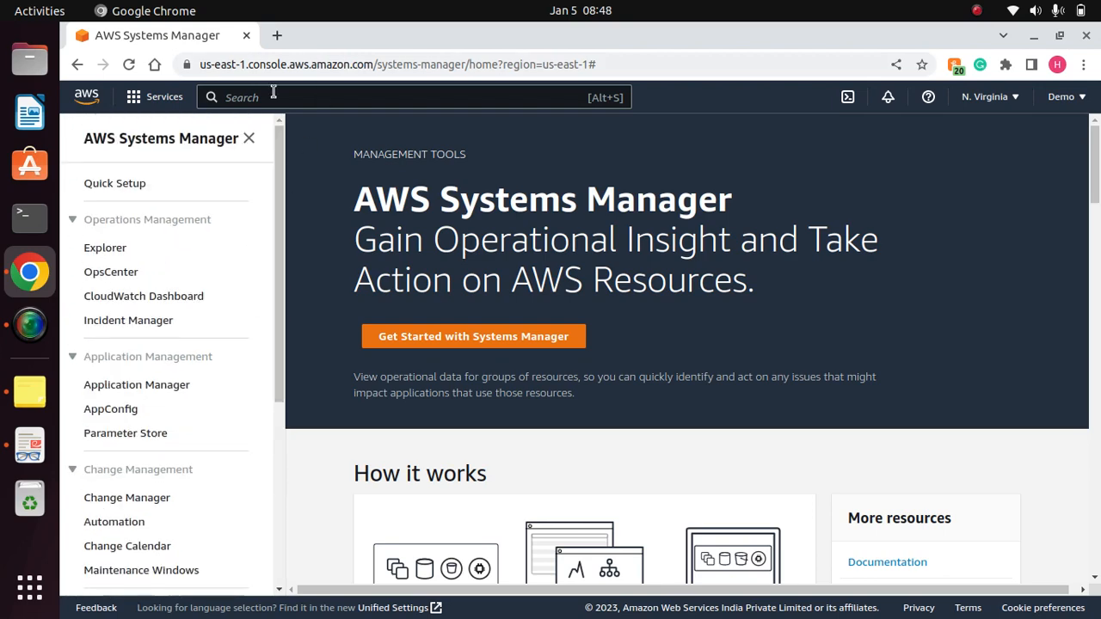
- Search for "resource", open Resource Groups & Tag Editor, and start creating a resource group
left_click(266, 98)
type("re")
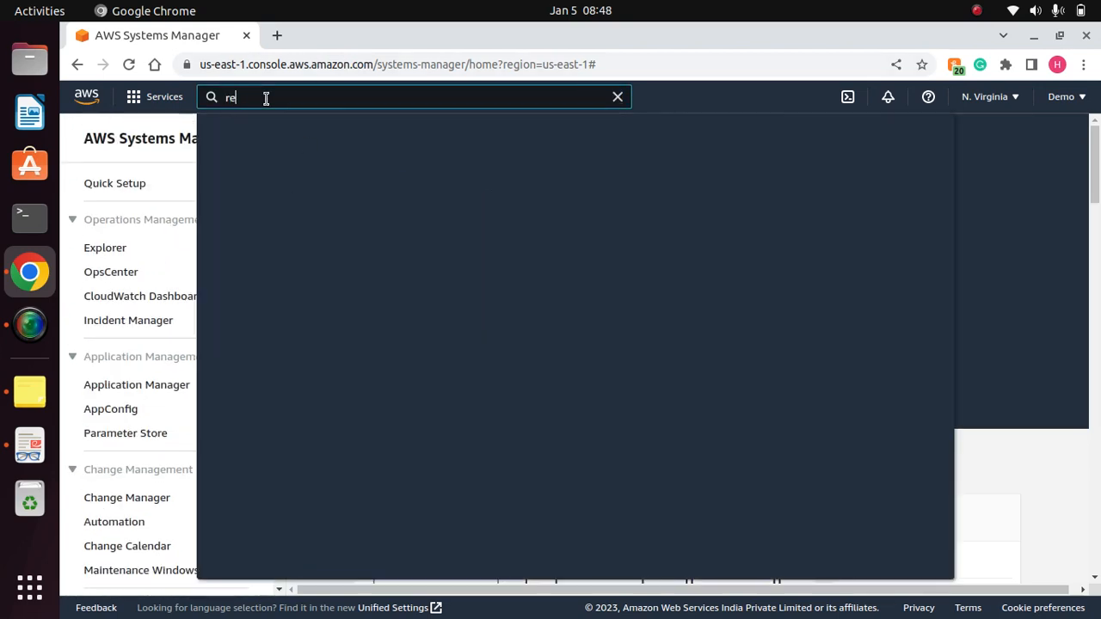
type("source")
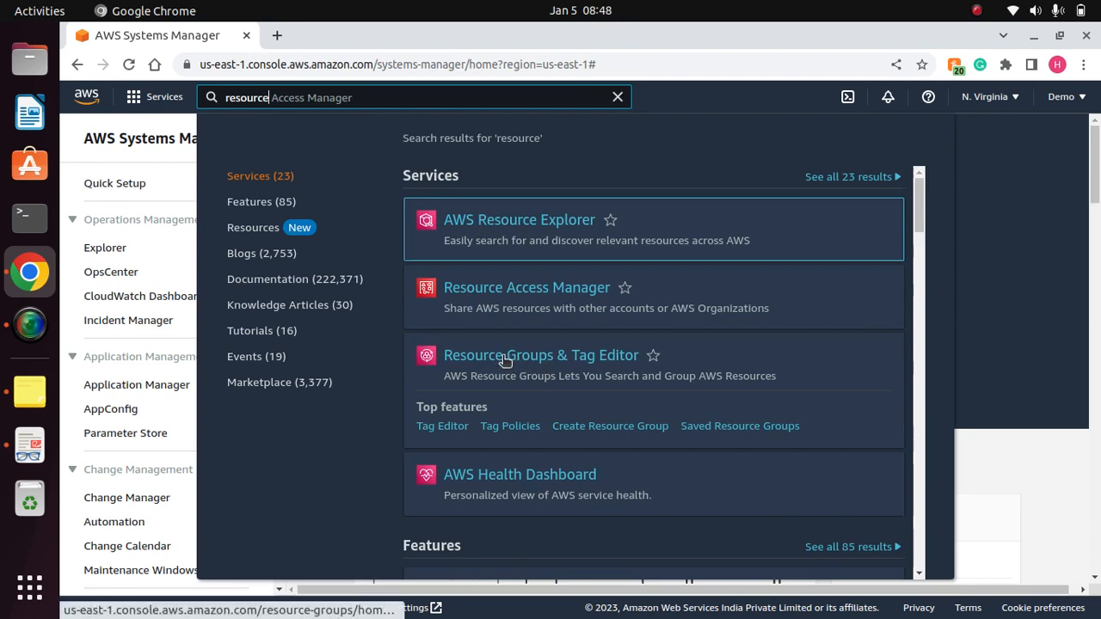
left_click(502, 358)
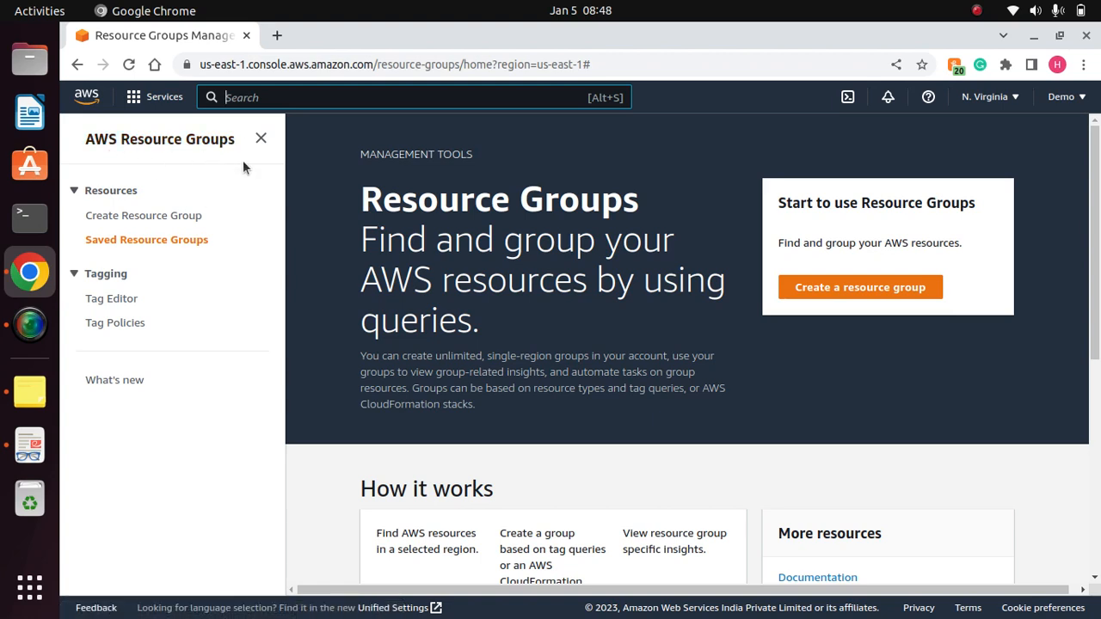
left_click(873, 291)
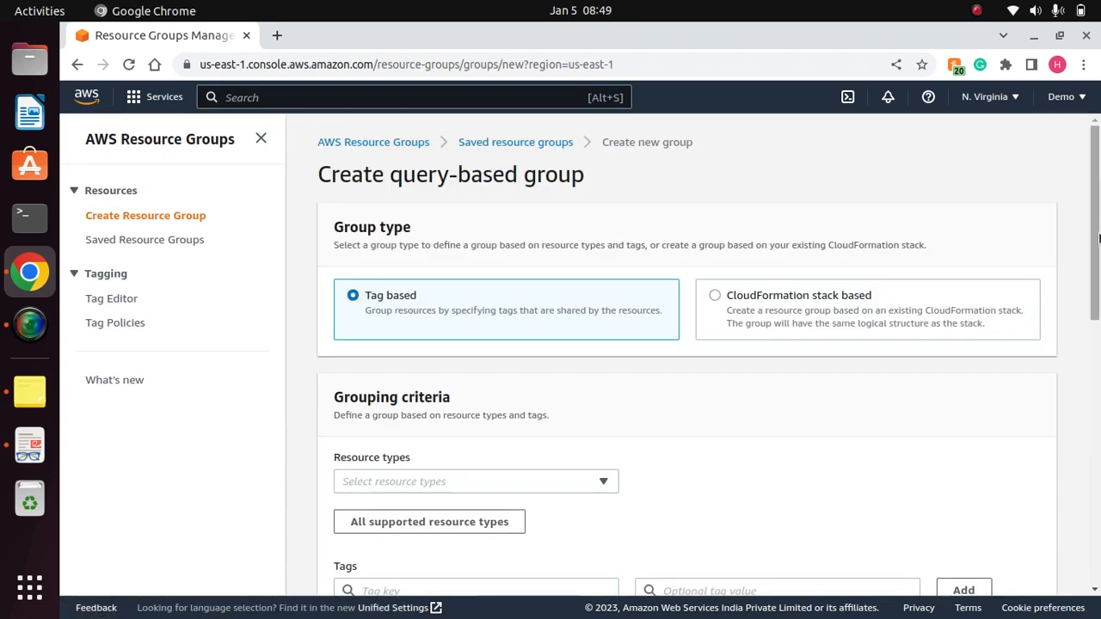
- Add AWS::EC2::Instance as the resource type in the tag-based group's grouping criteria
scroll(625, 207, "down", 3)
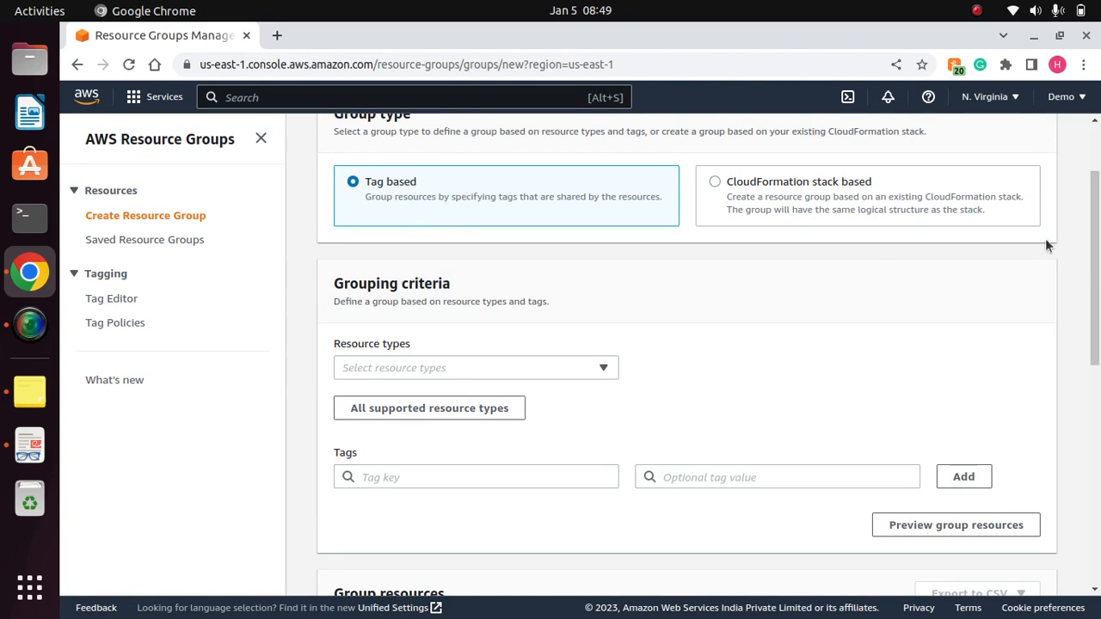
scroll(817, 276, "up", 3)
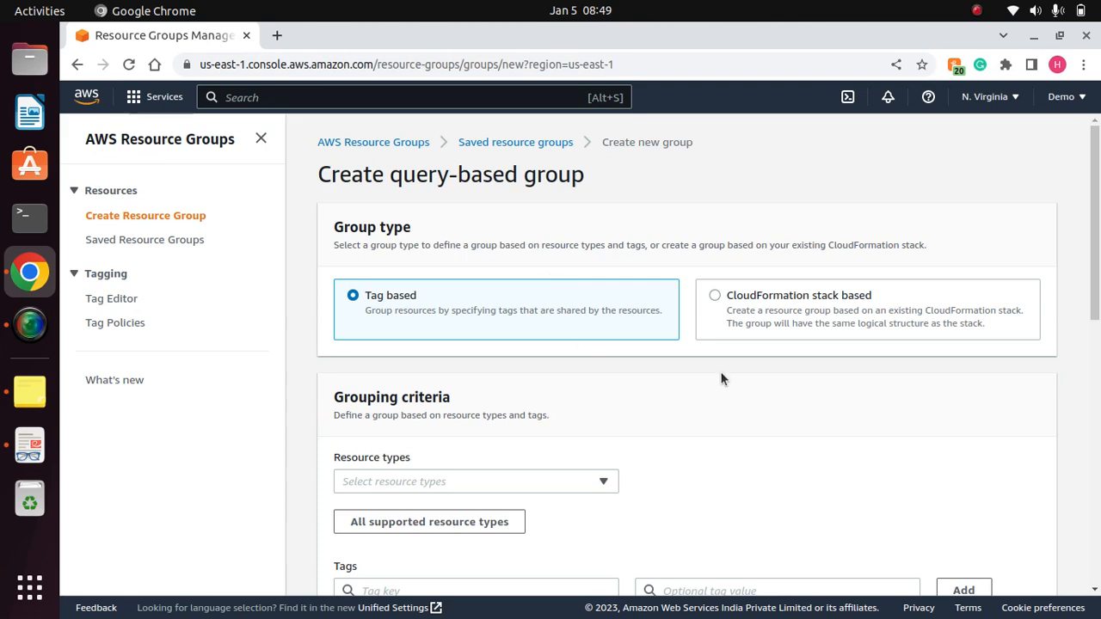
scroll(935, 343, "down", 5)
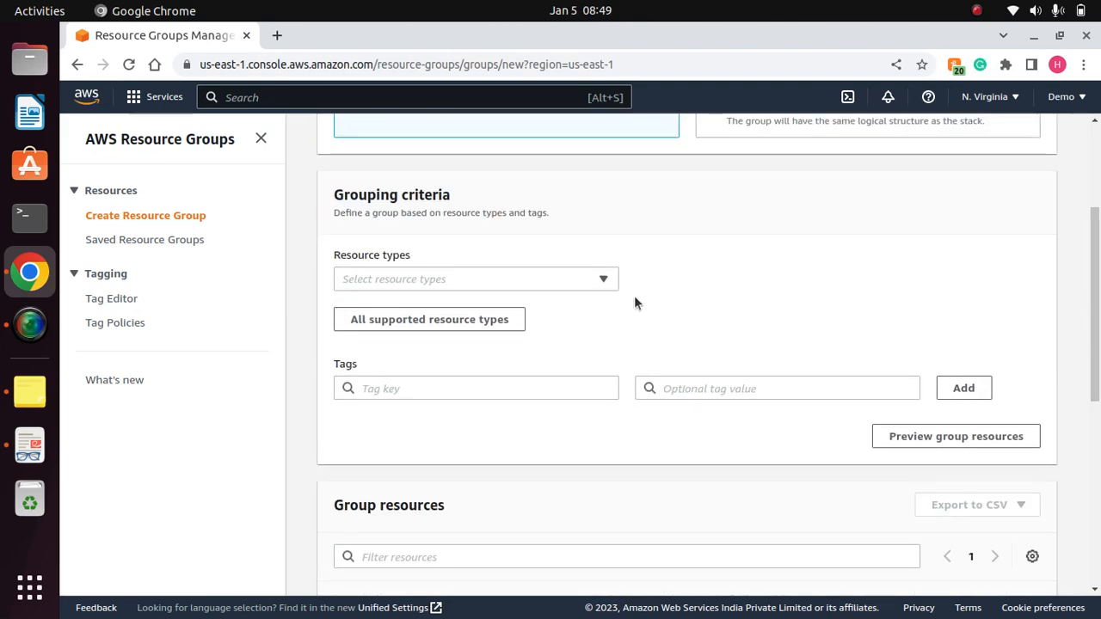
left_click(577, 284)
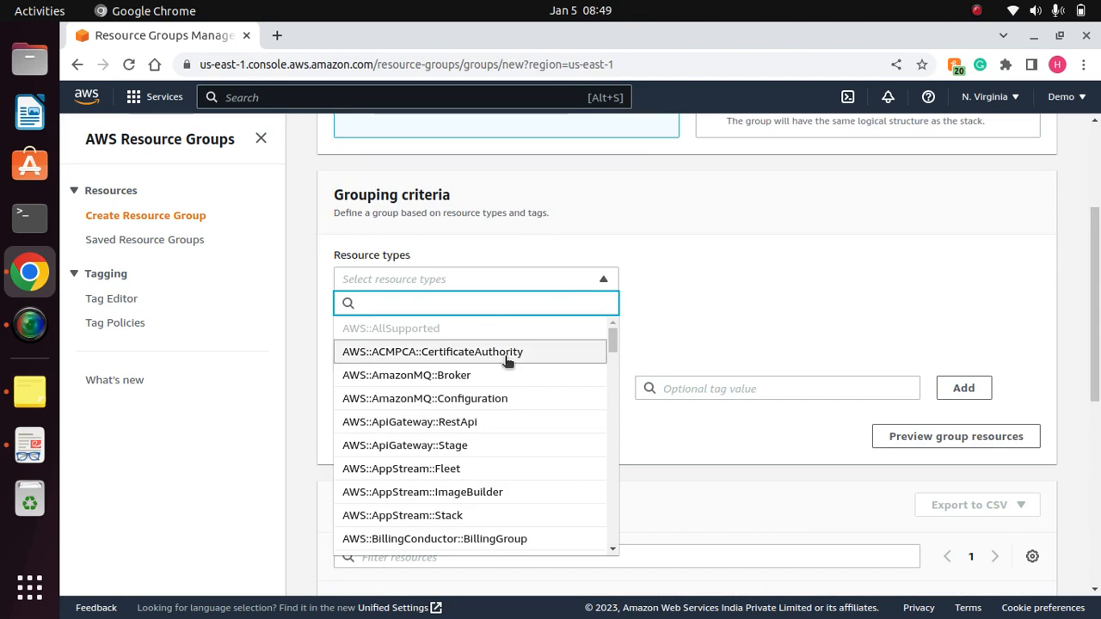
scroll(609, 370, "down", 15)
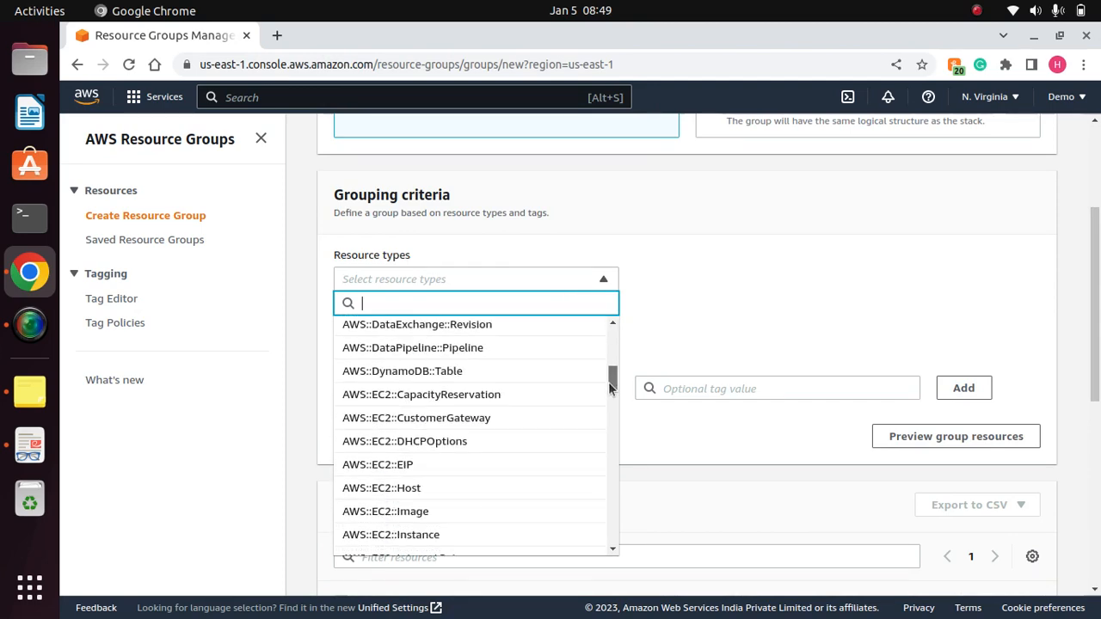
left_click_drag(607, 391, 607, 375)
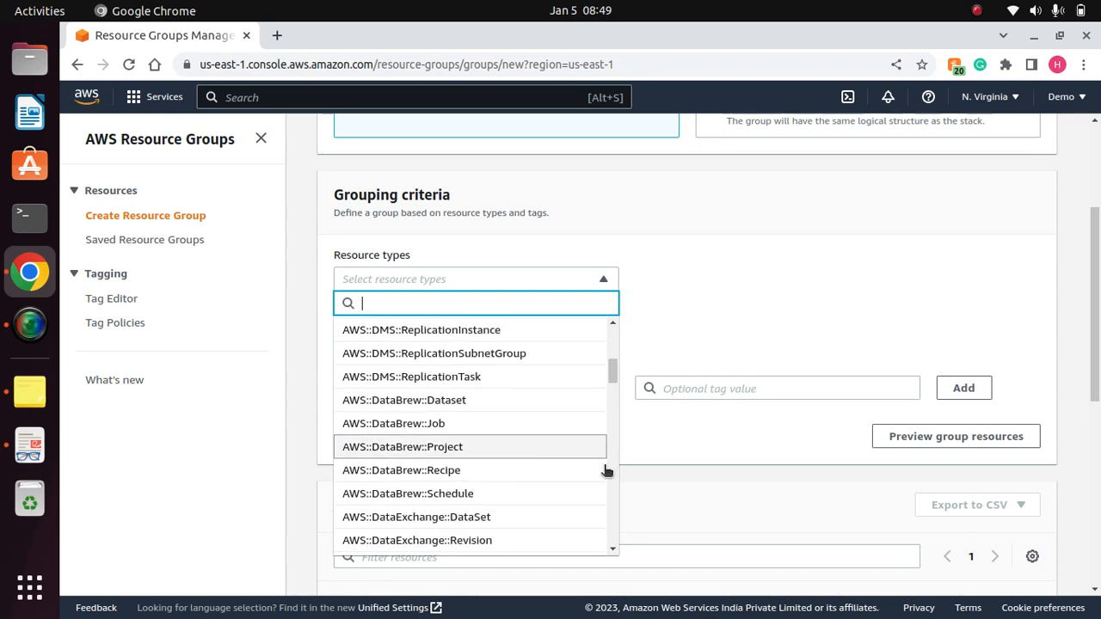
left_click(613, 550)
left_click_drag(613, 549, 613, 550)
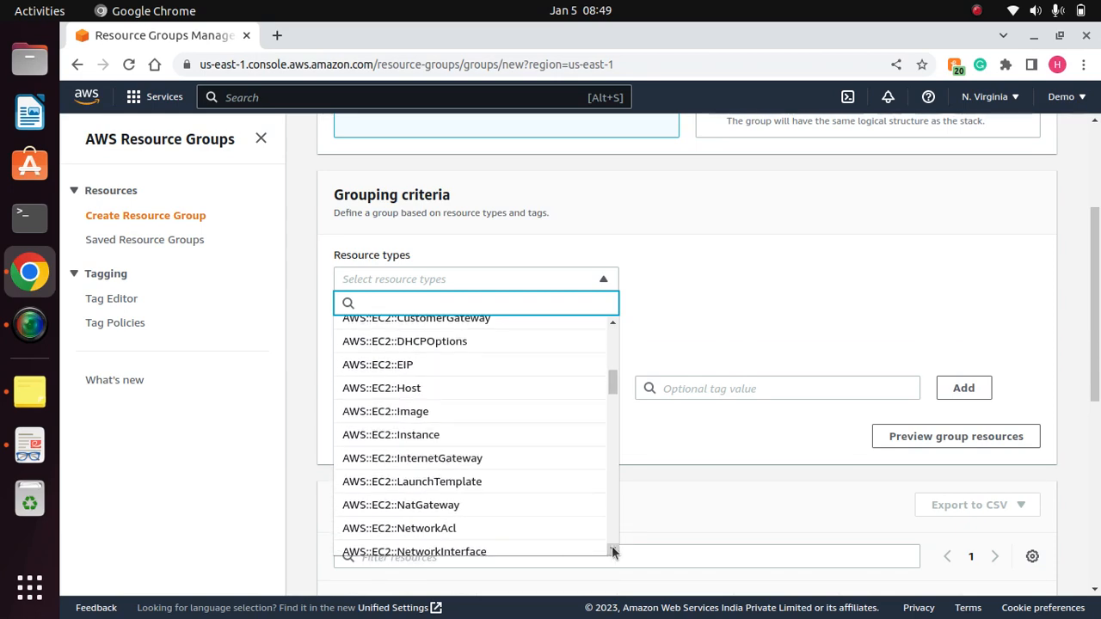
left_click(404, 430)
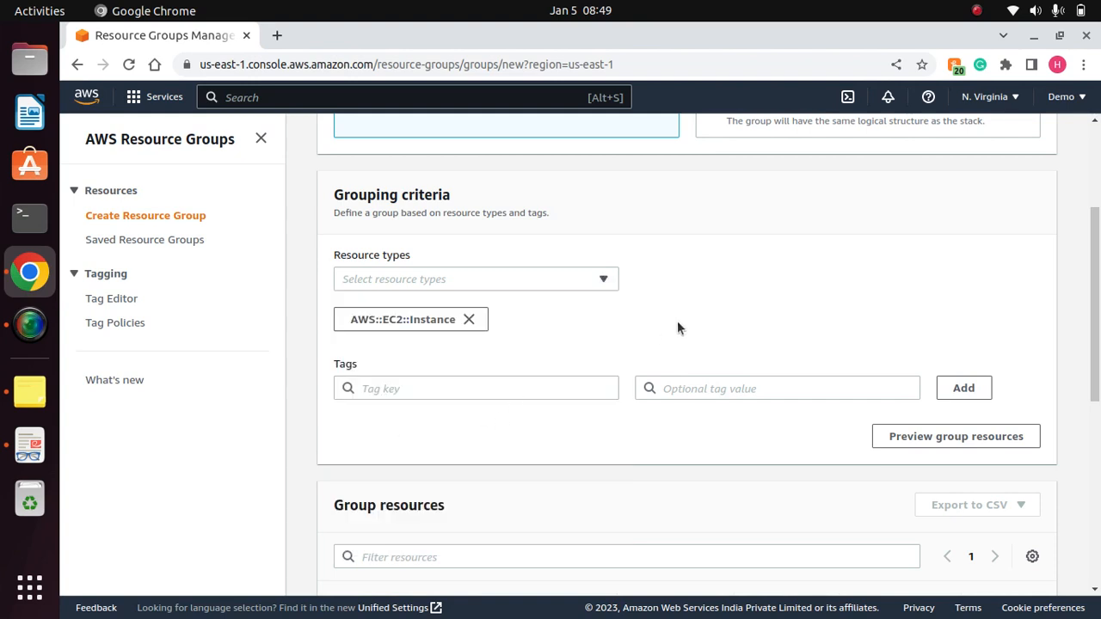
- Set the group's tag key to Environment and check the available tag values without choosing one
left_click(406, 389)
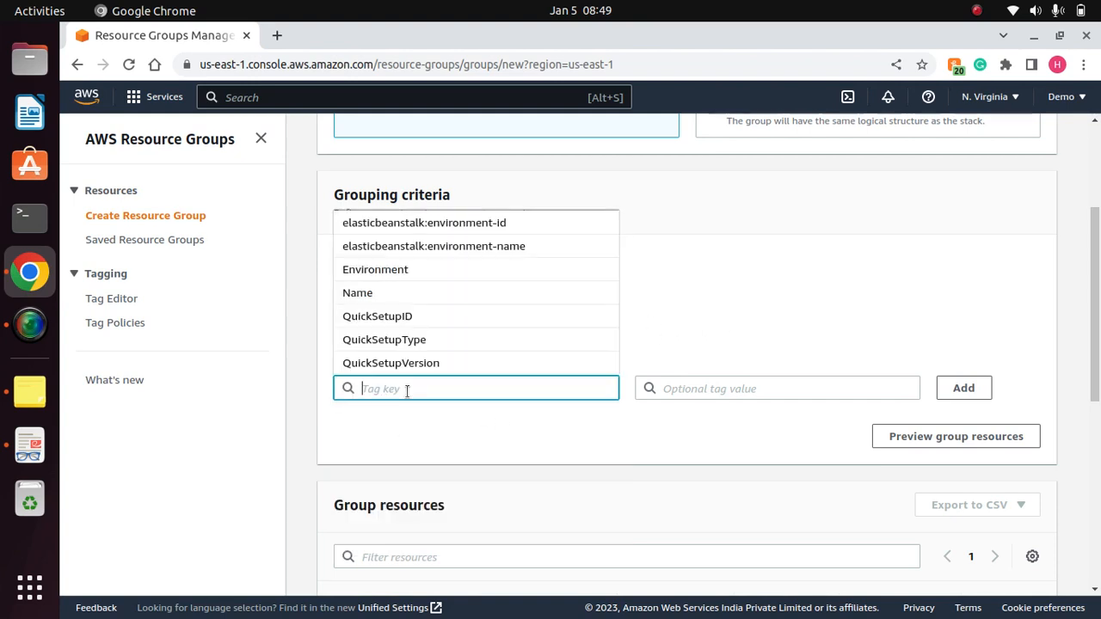
left_click(387, 270)
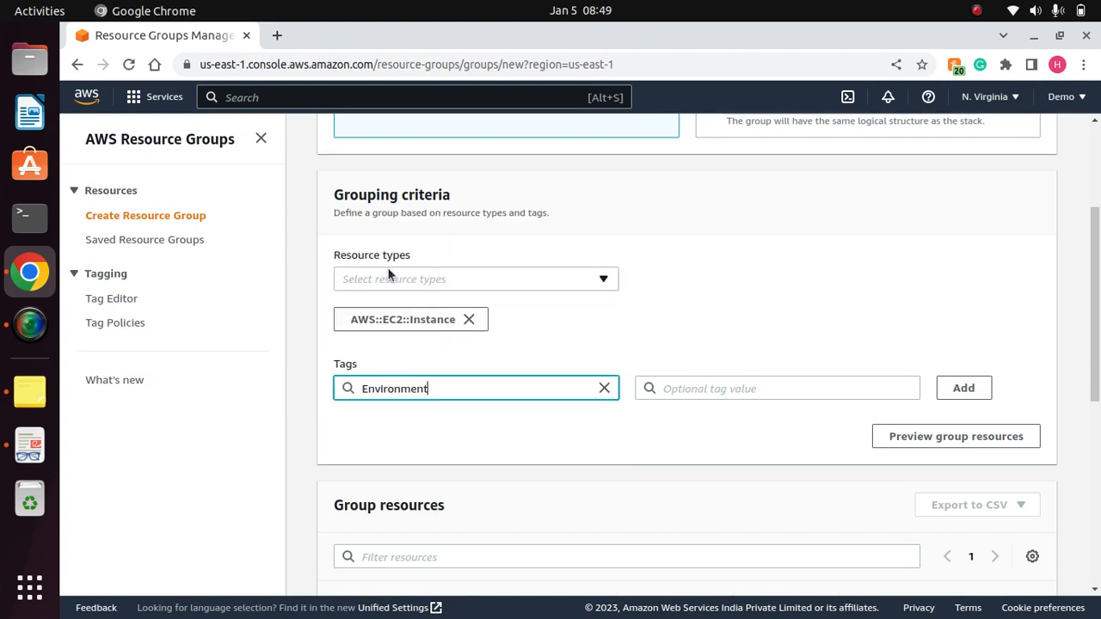
left_click(789, 387)
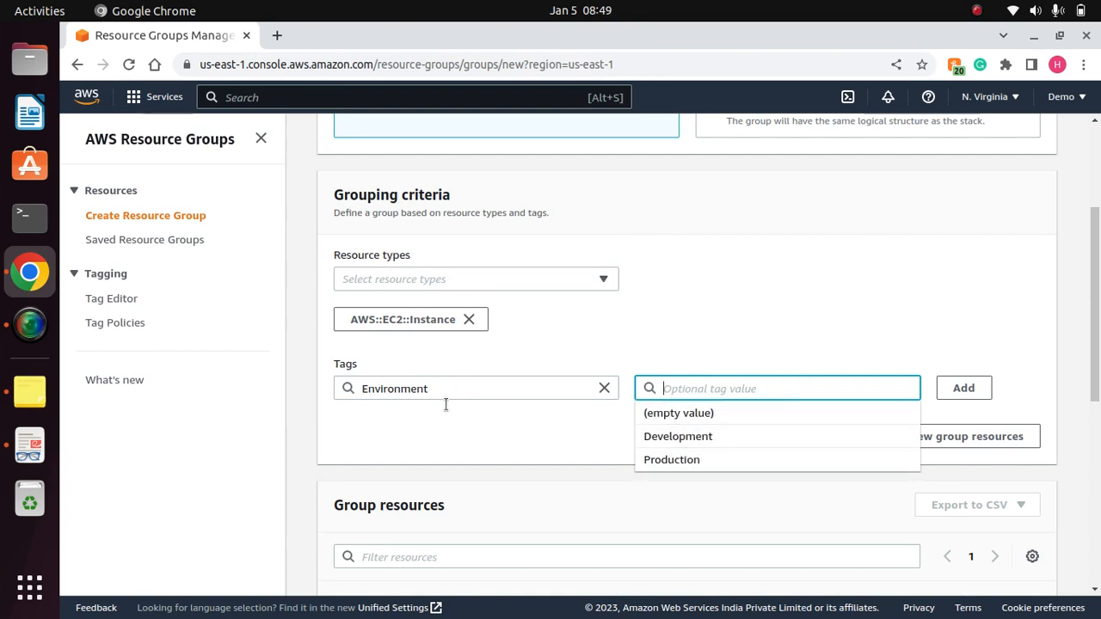
left_click(430, 160)
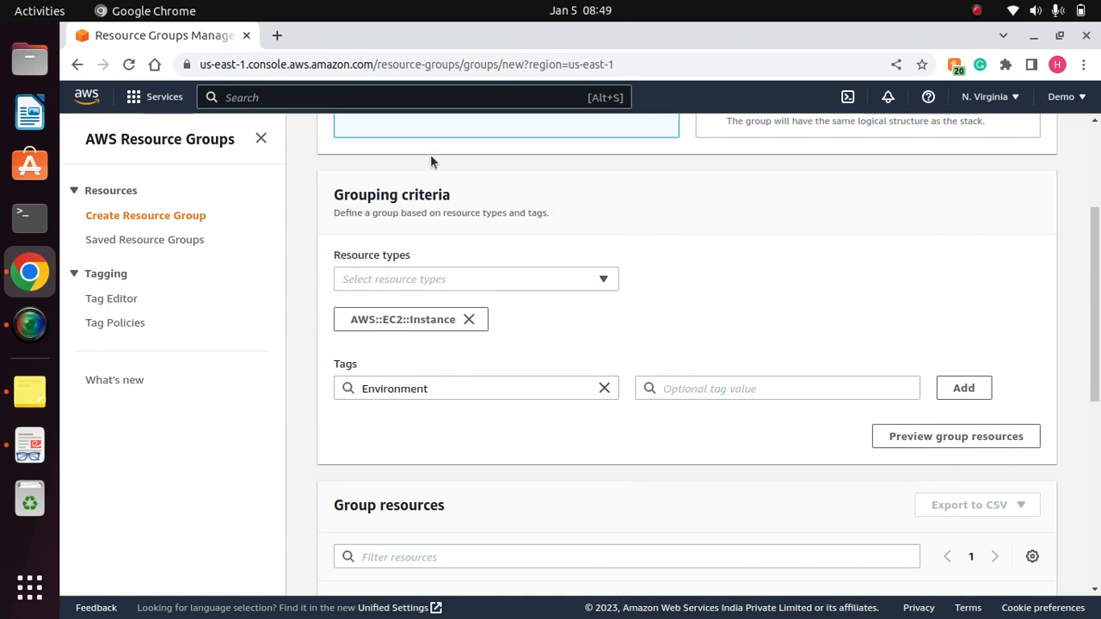
- Open EC2 in a new browser tab and list all instances without the running-state filter
left_click(301, 95)
type("ec2")
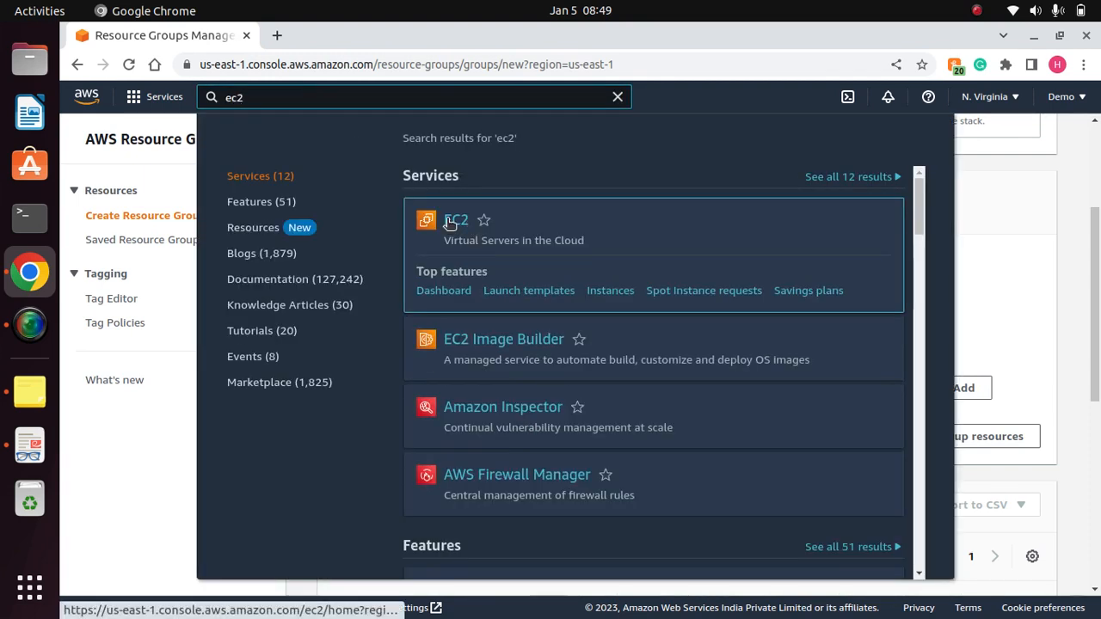
right_click(449, 222)
left_click(524, 231)
left_click(343, 37)
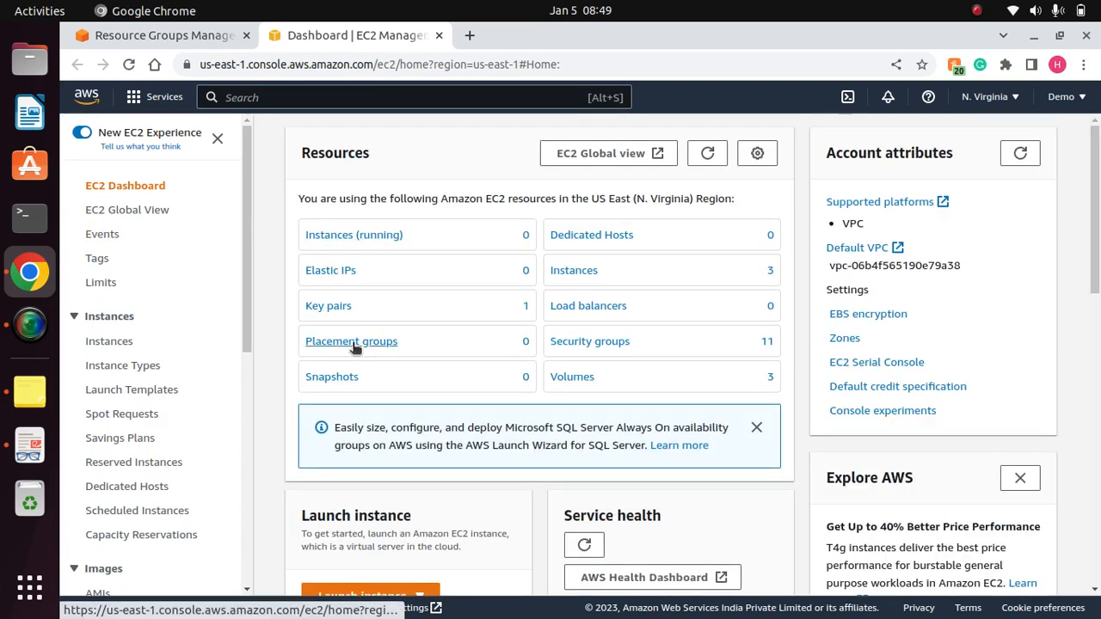
left_click(342, 244)
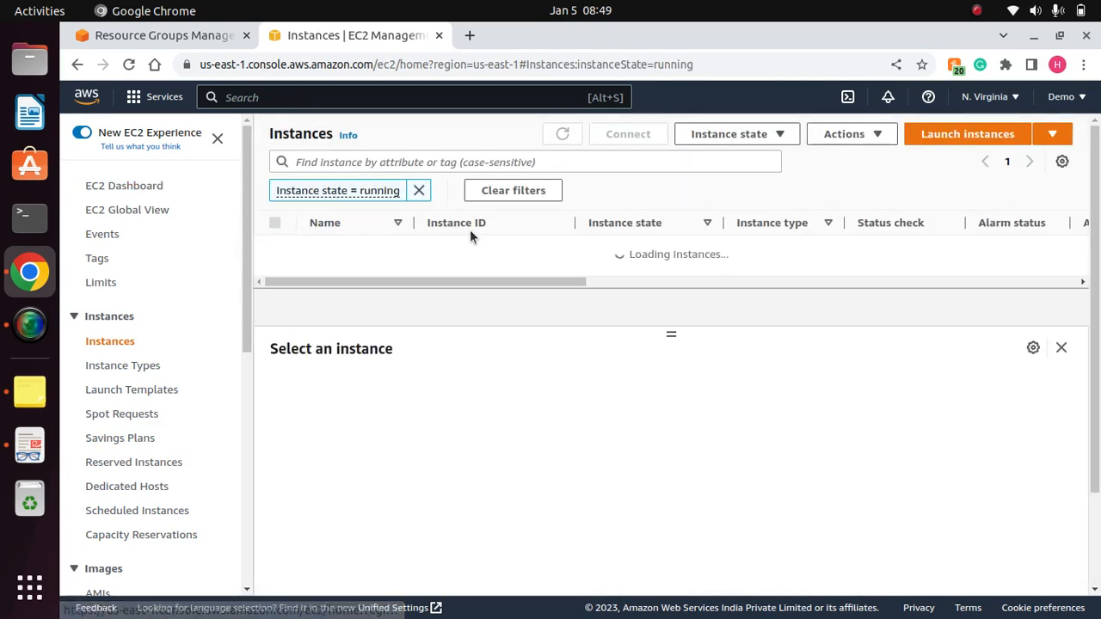
left_click(418, 191)
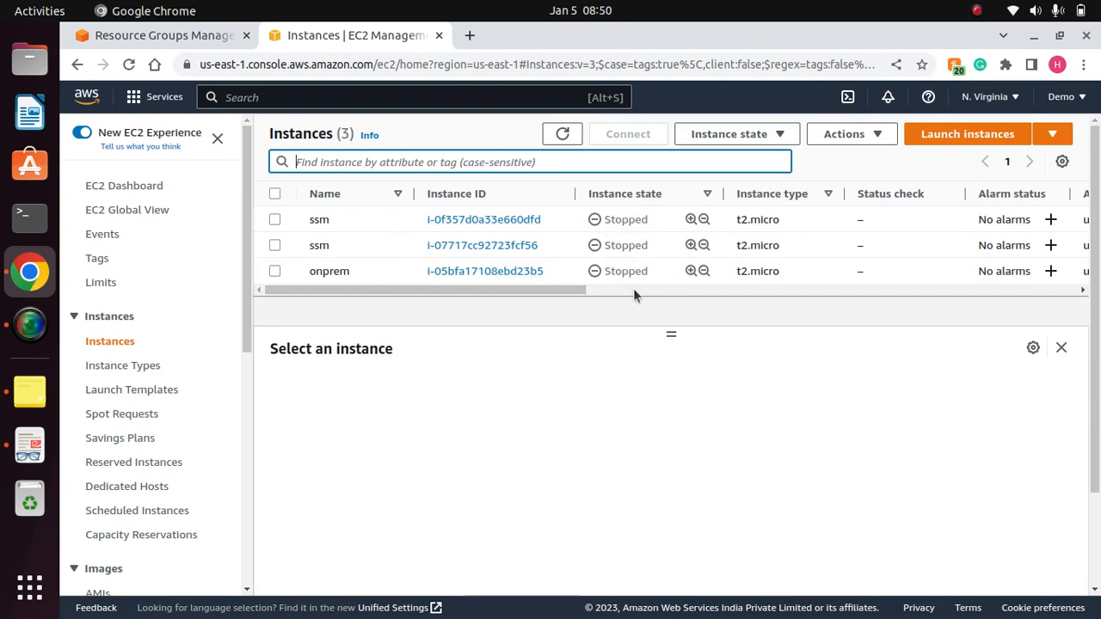
- Start both ssm instances and the onprem instance, then refresh the instance list
left_click(274, 220)
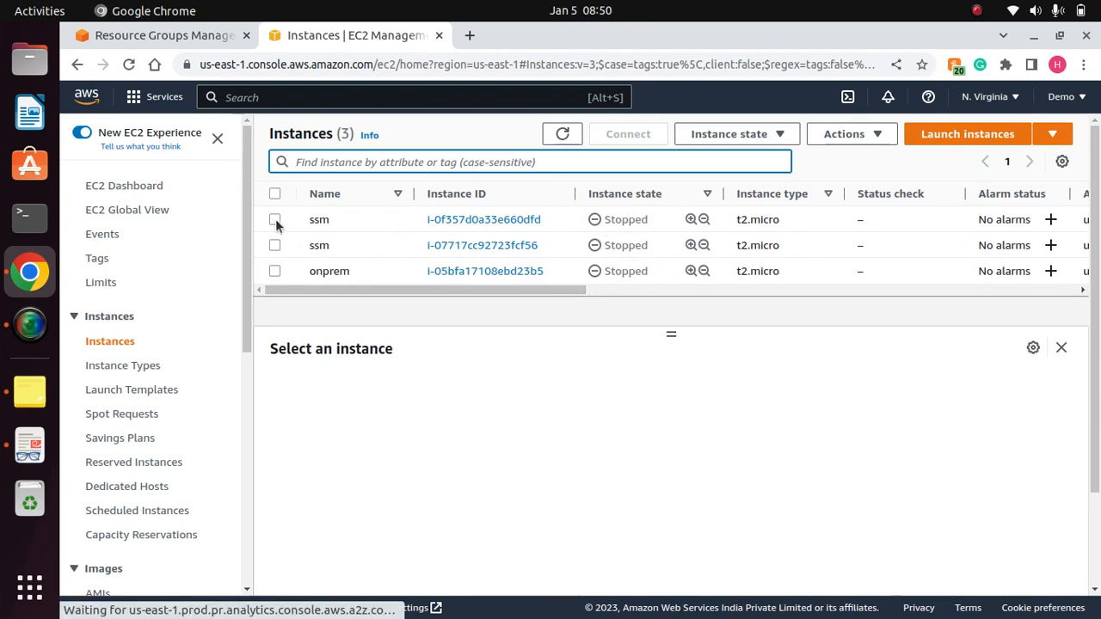
left_click(274, 246)
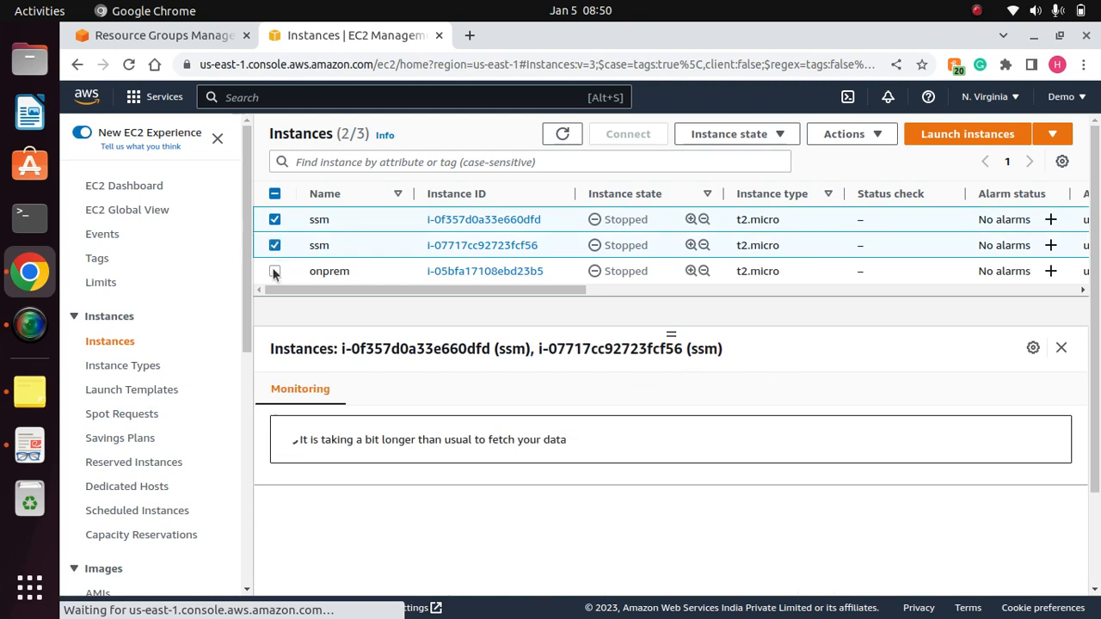
left_click(274, 271)
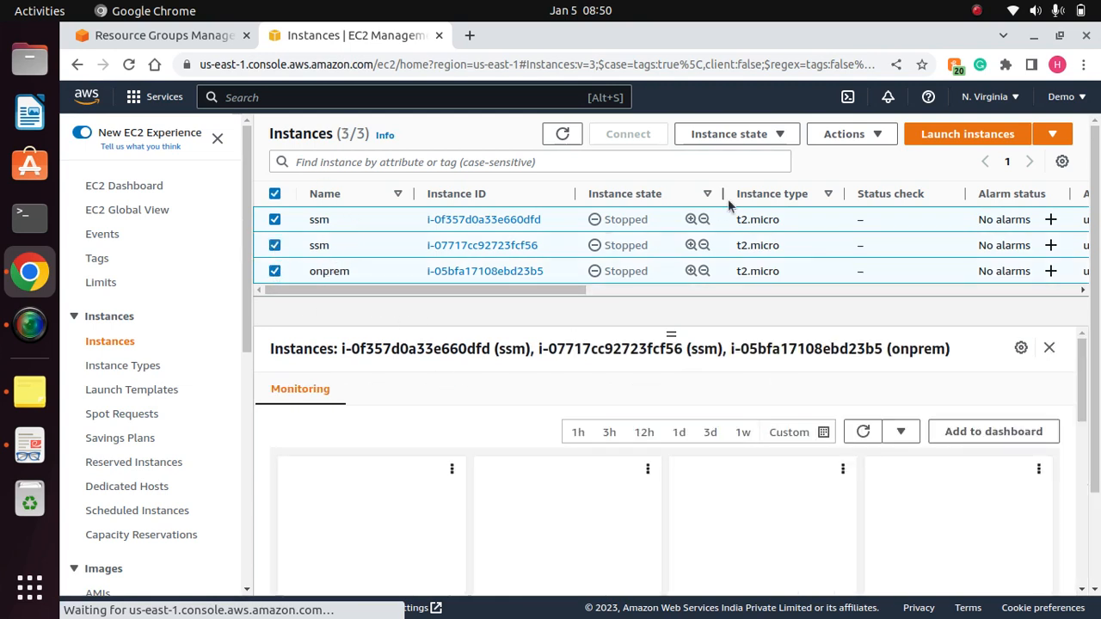
left_click(795, 135)
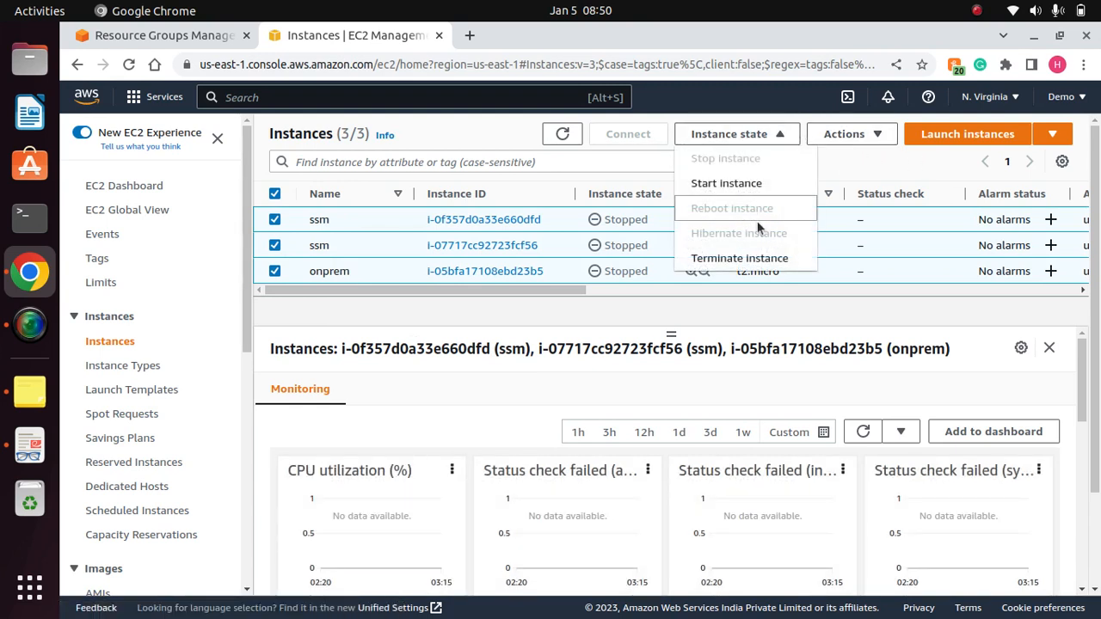
left_click(732, 184)
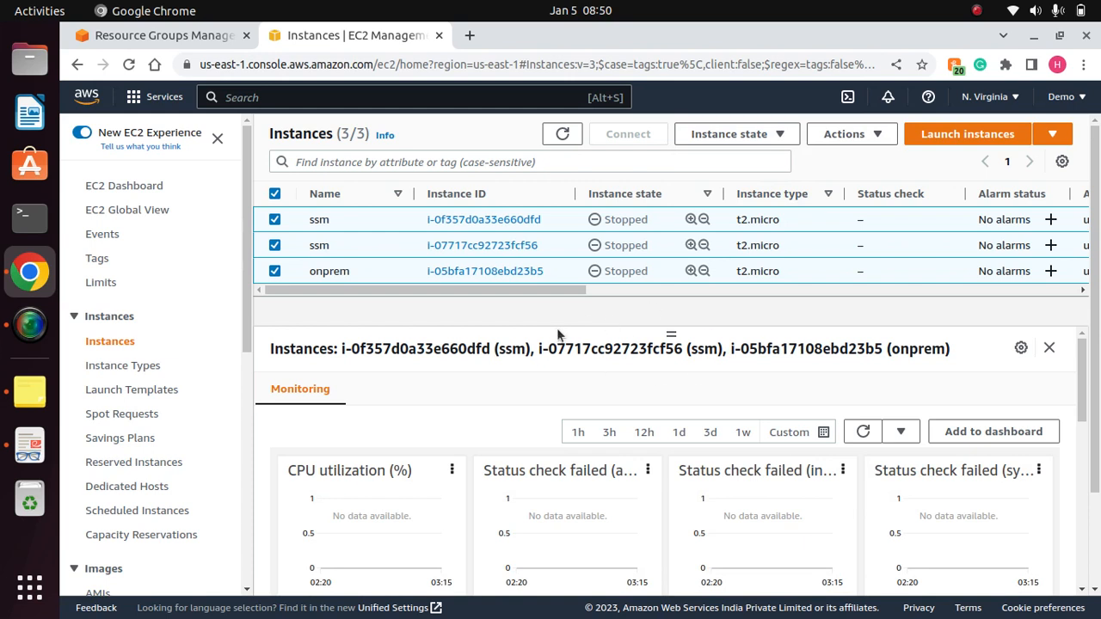
left_click(1071, 129)
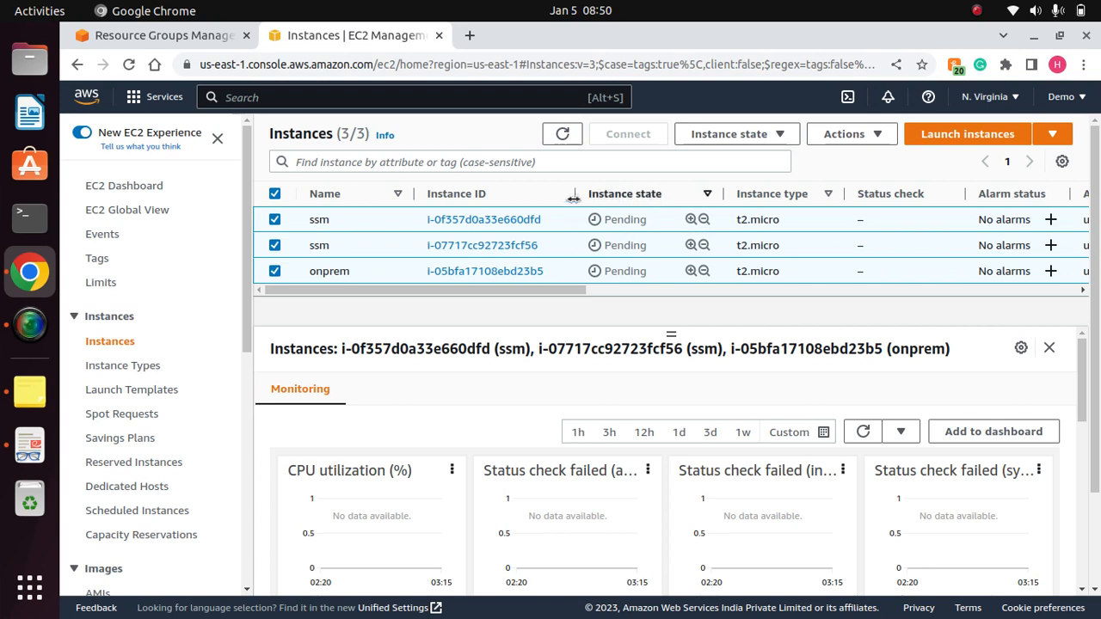
left_click(564, 134)
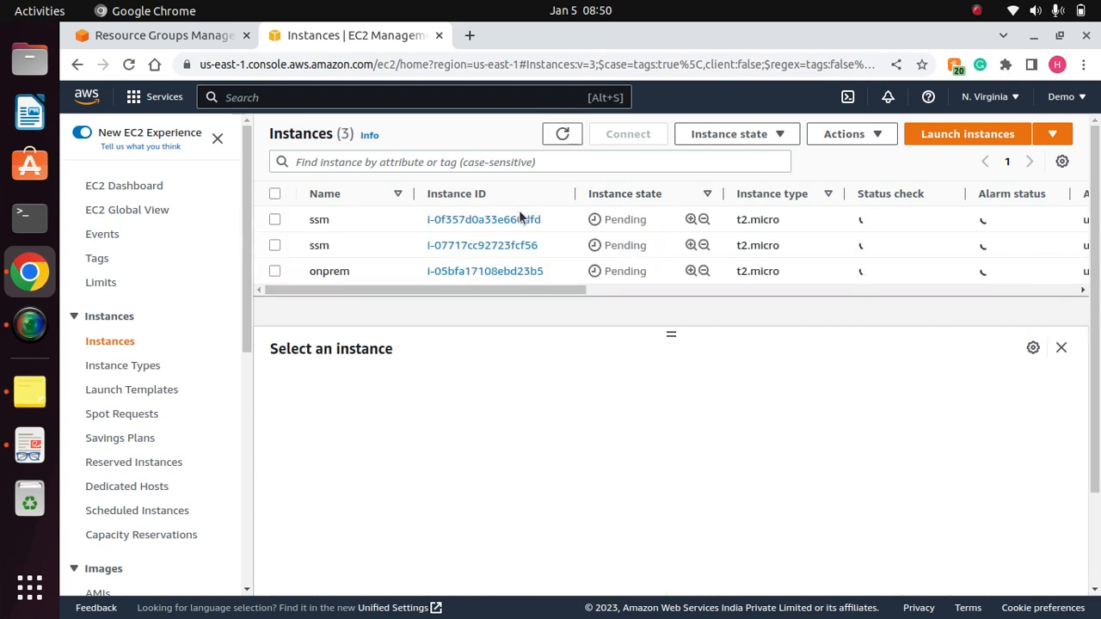
- Refresh the EC2 instance list repeatedly to check the state of the starting instances
left_click(561, 135)
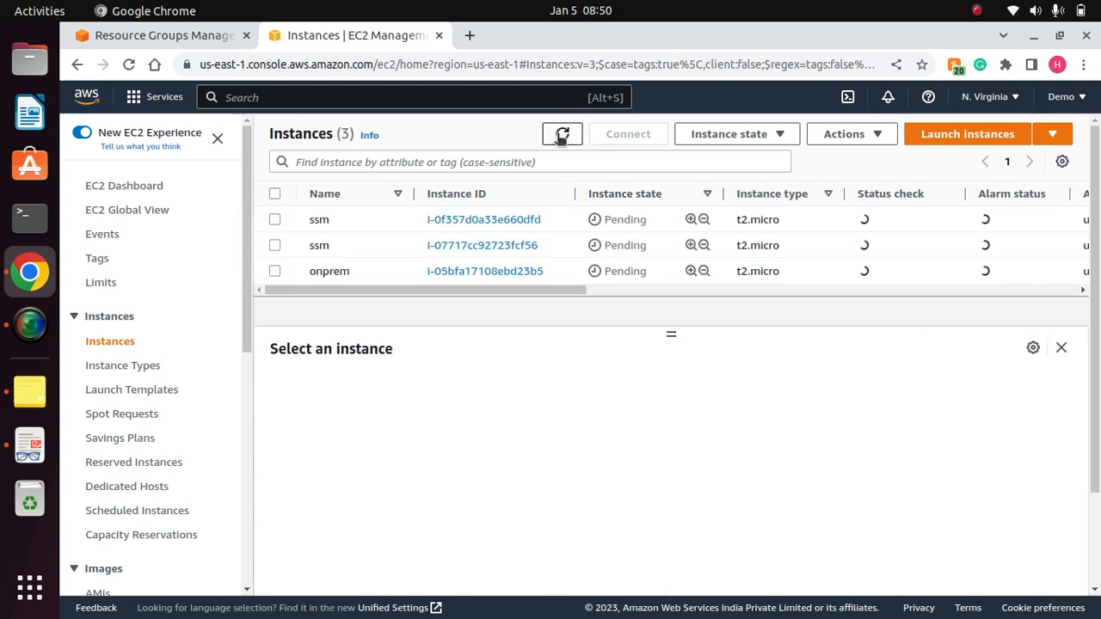
left_click(560, 136)
left_click(561, 136)
left_click(560, 136)
left_click(561, 136)
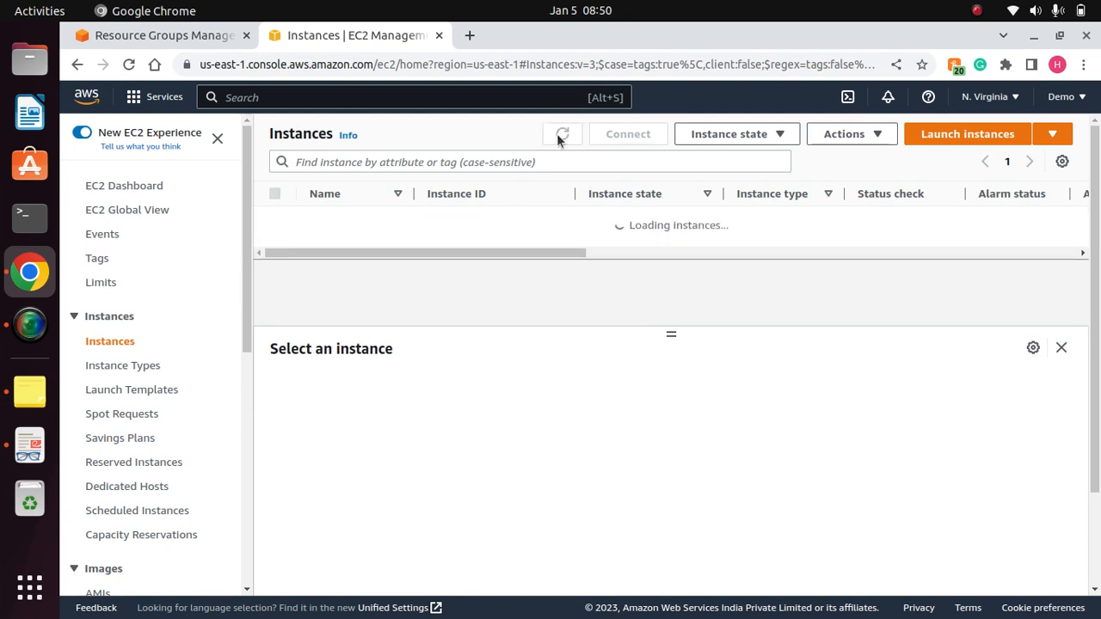
left_click(561, 136)
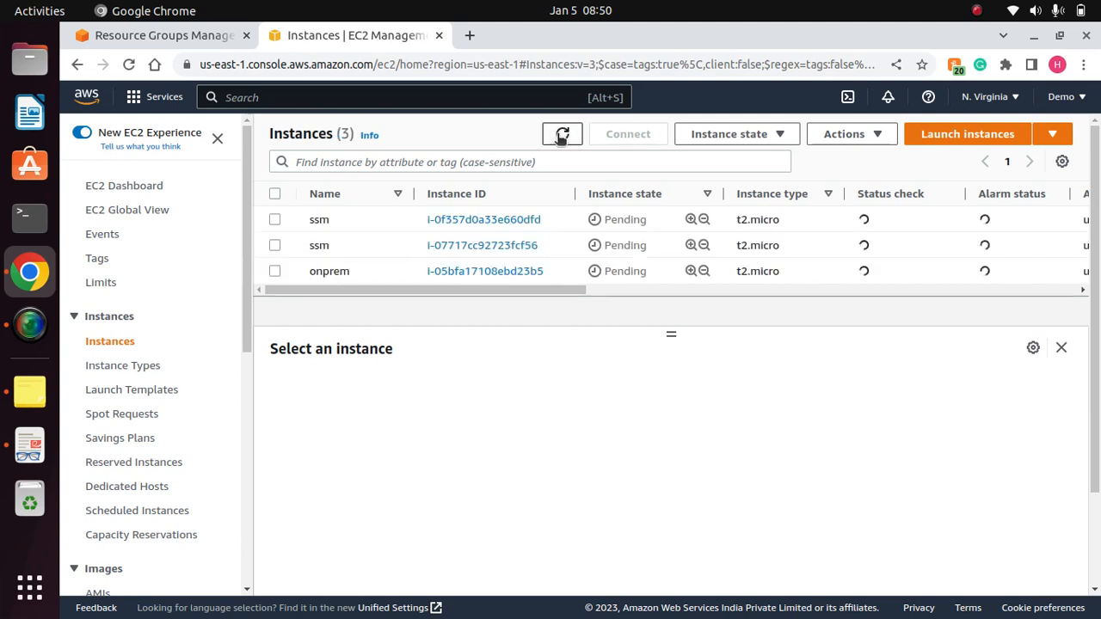
left_click(976, 11)
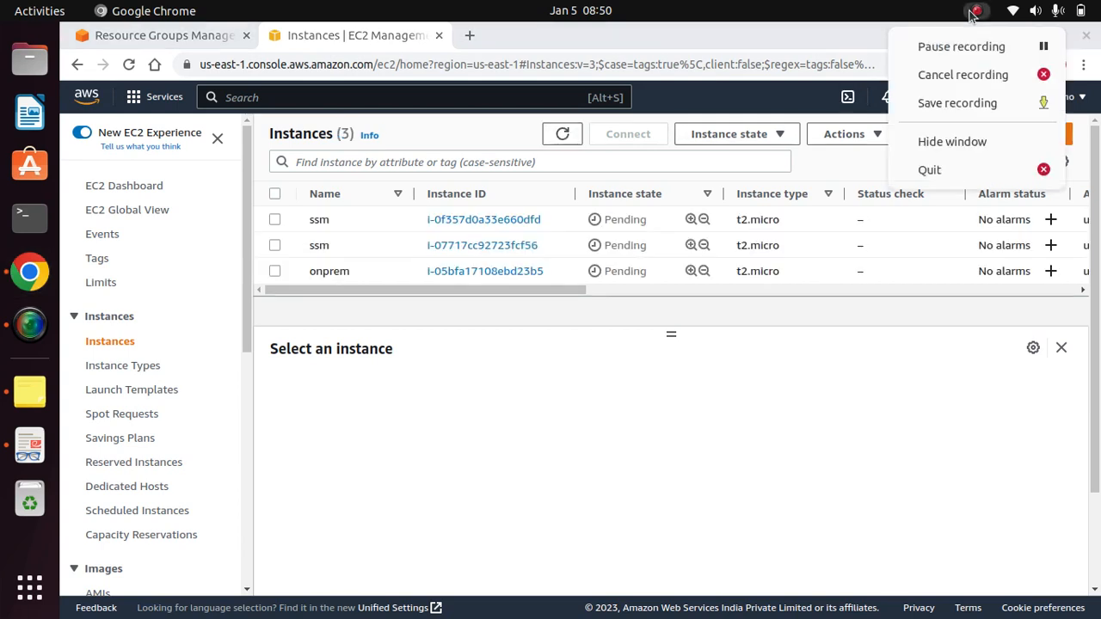
left_click(952, 51)
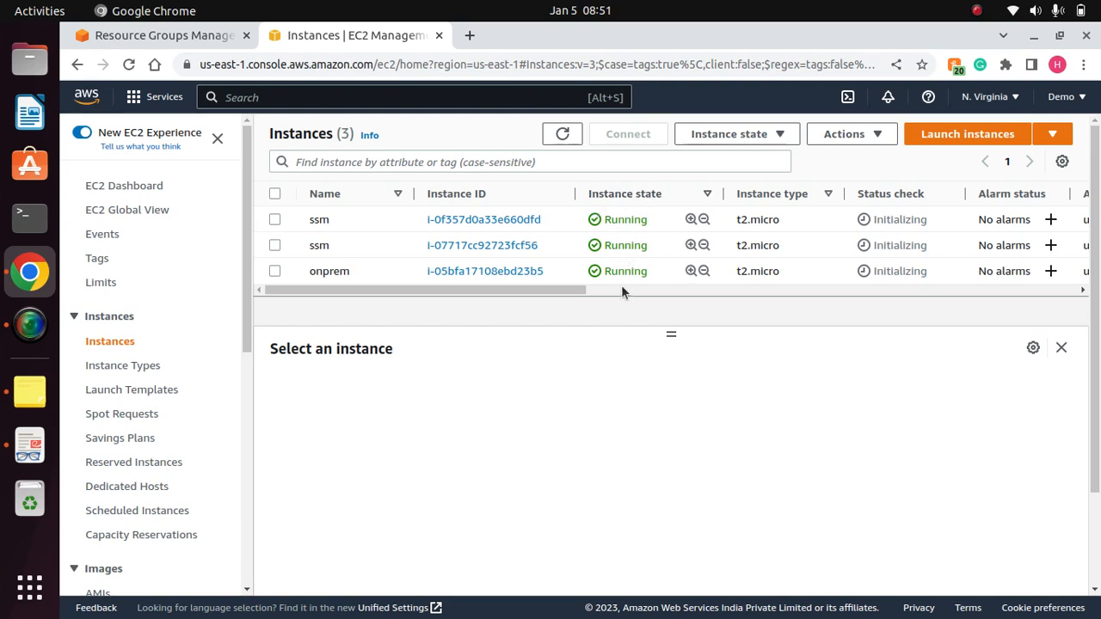
- Examine the tags of the first ssm instance, focusing on its Environment tag
left_click(274, 220)
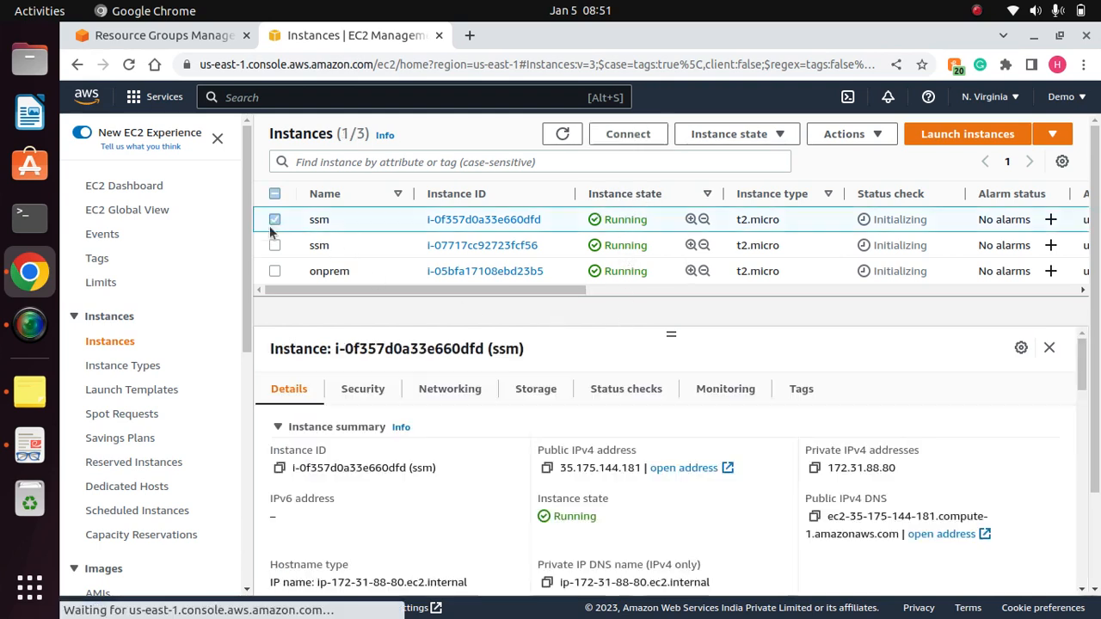
left_click(800, 389)
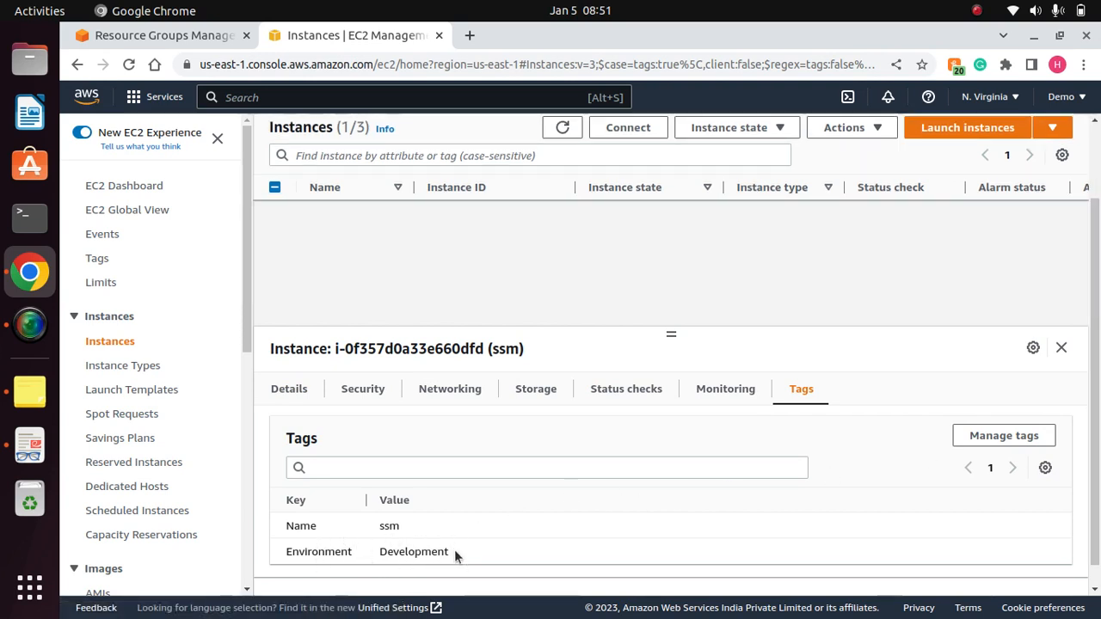
left_click_drag(455, 552, 285, 553)
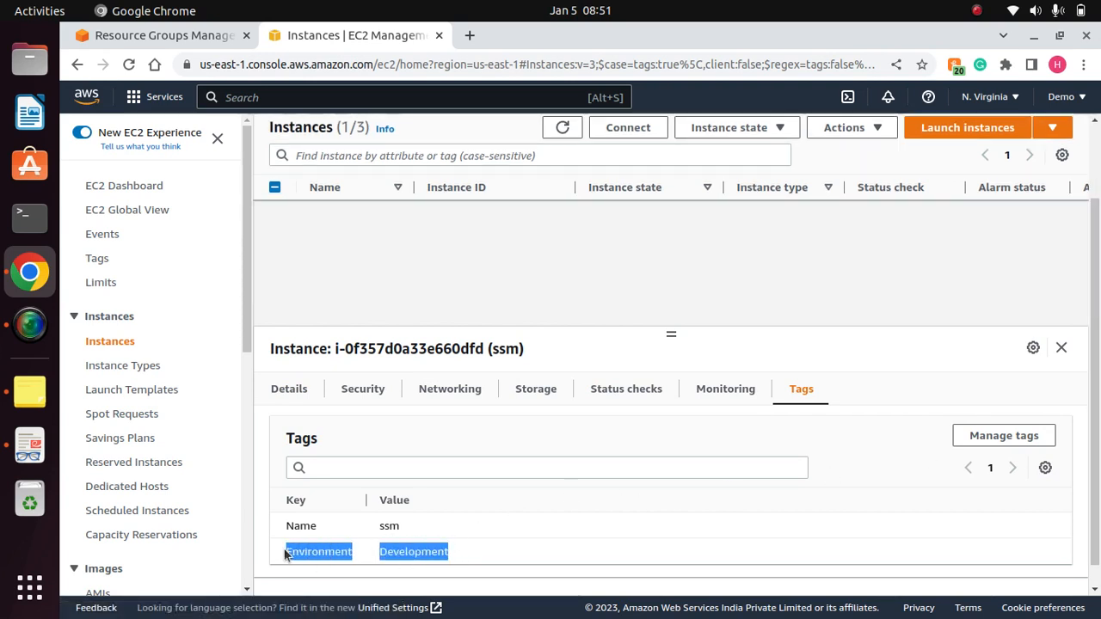
left_click(475, 551)
- Return to the resource group form and add the tag Environment with value Development to the grouping criteria
left_click(172, 35)
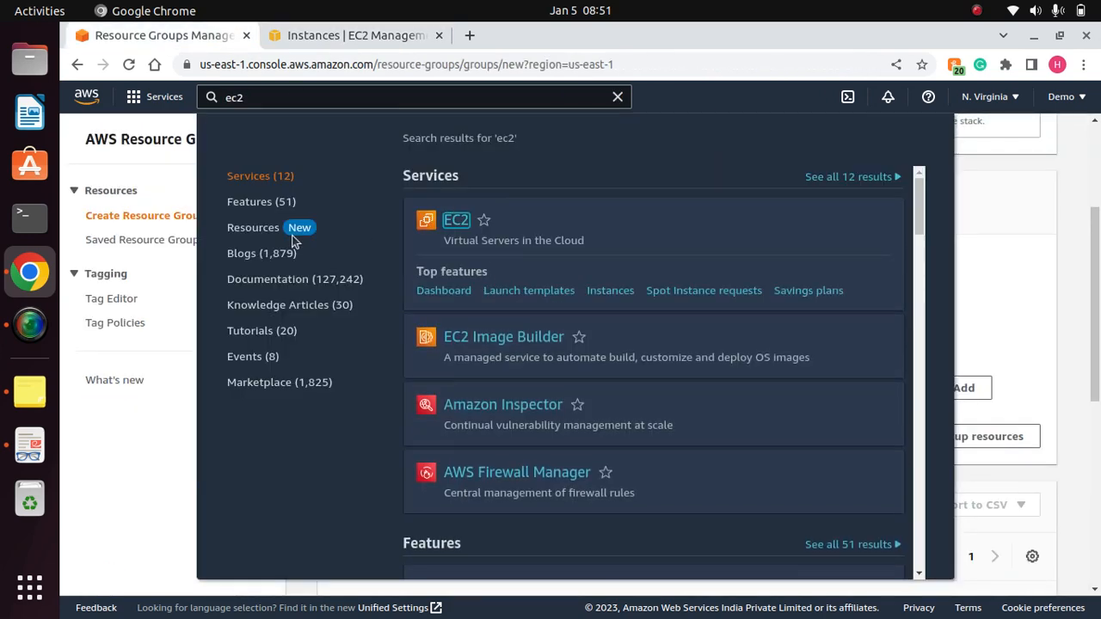
left_click(135, 440)
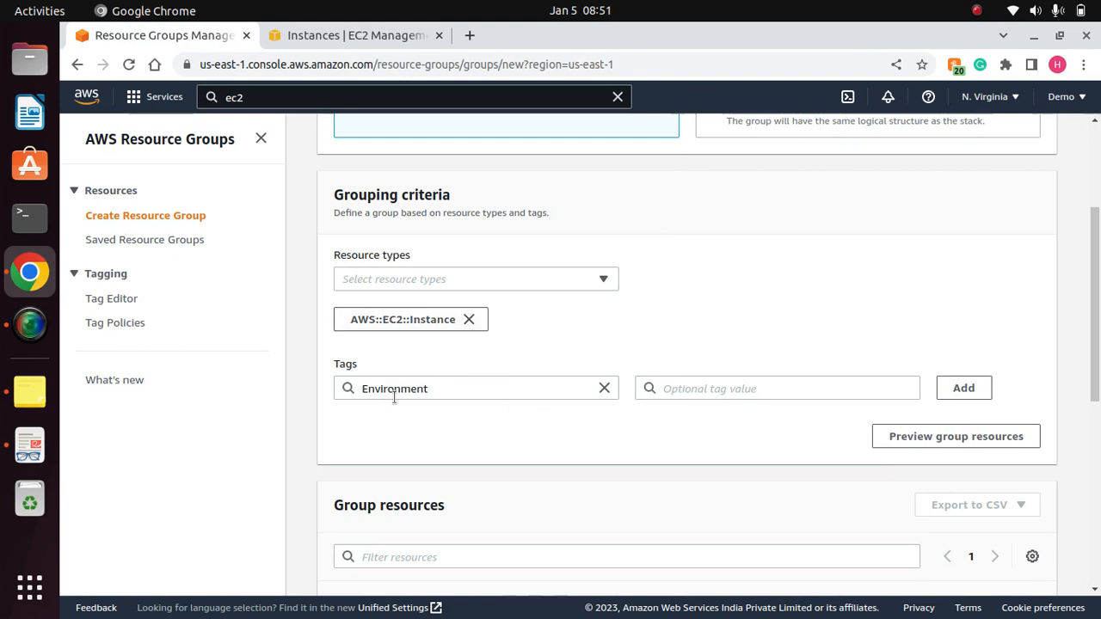
left_click(604, 388)
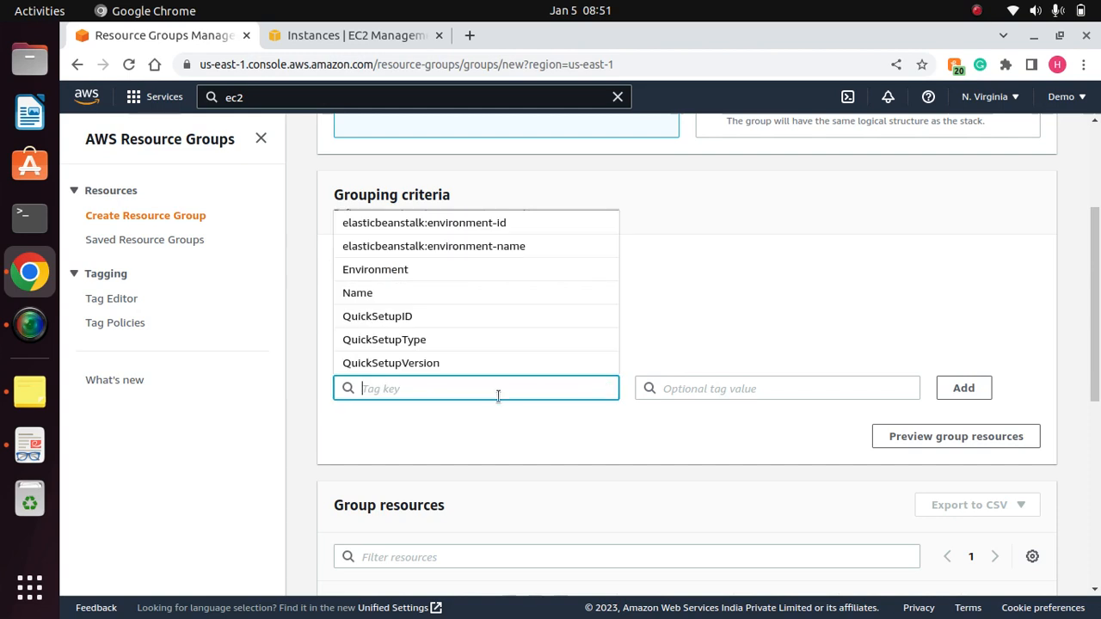
left_click(386, 279)
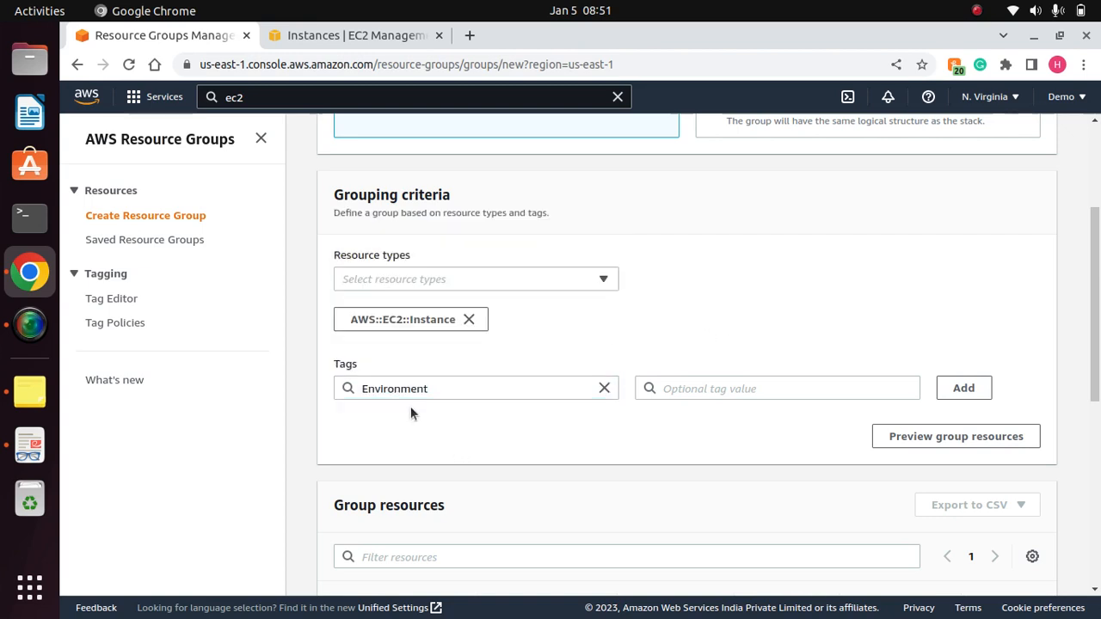
left_click(668, 388)
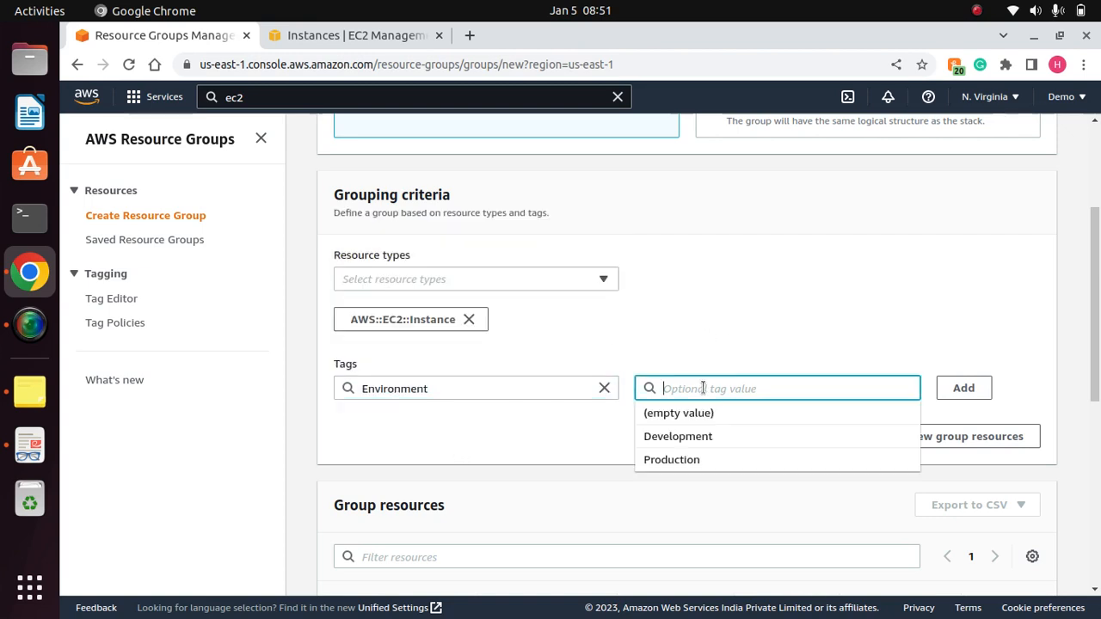
left_click(678, 437)
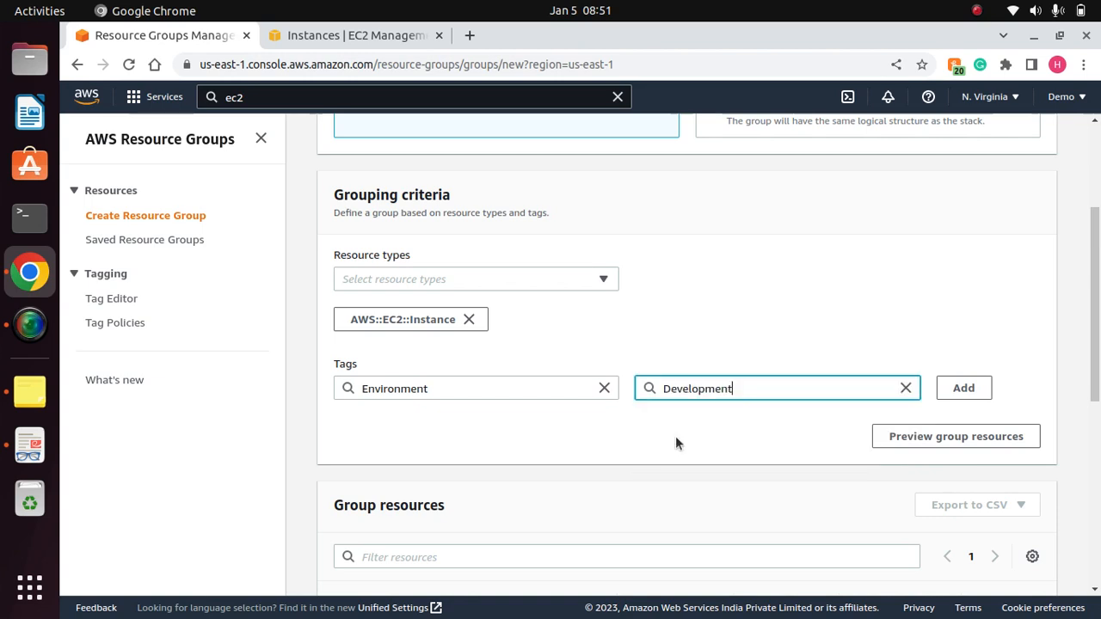
left_click(974, 387)
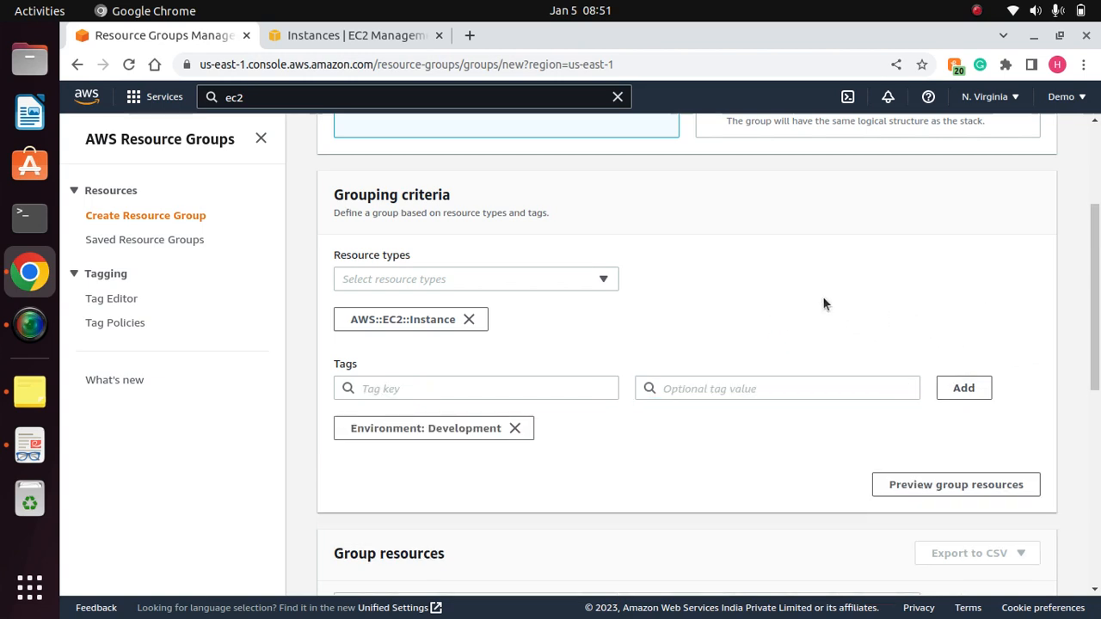
- Name the resource group MyEC2Dev and create it with the description and group tags left empty
left_click_drag(1094, 345, 1092, 540)
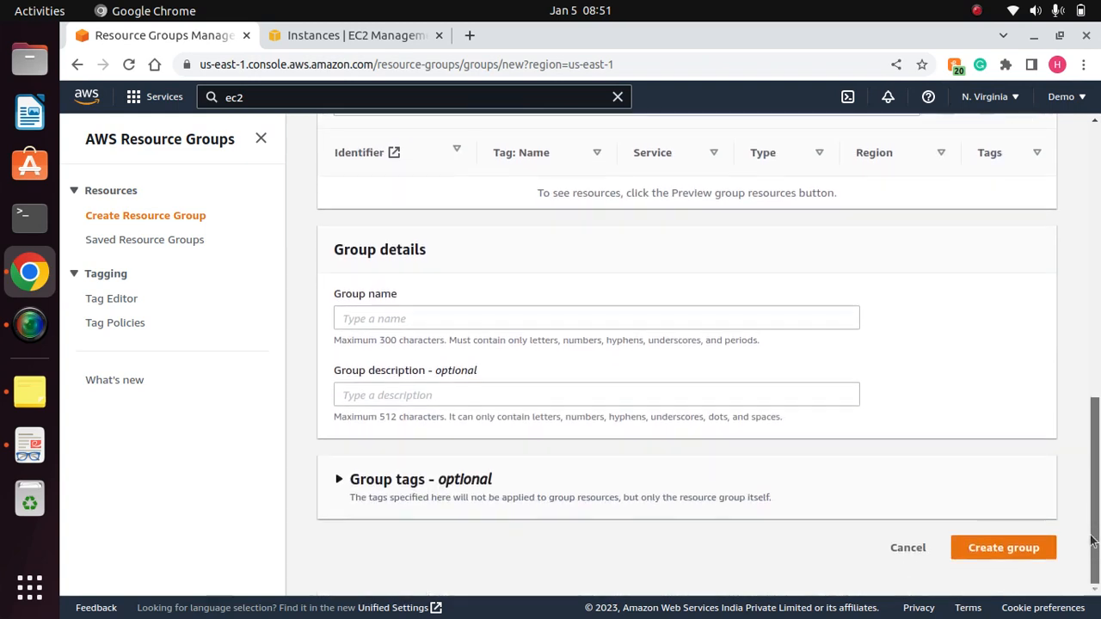
left_click(600, 319)
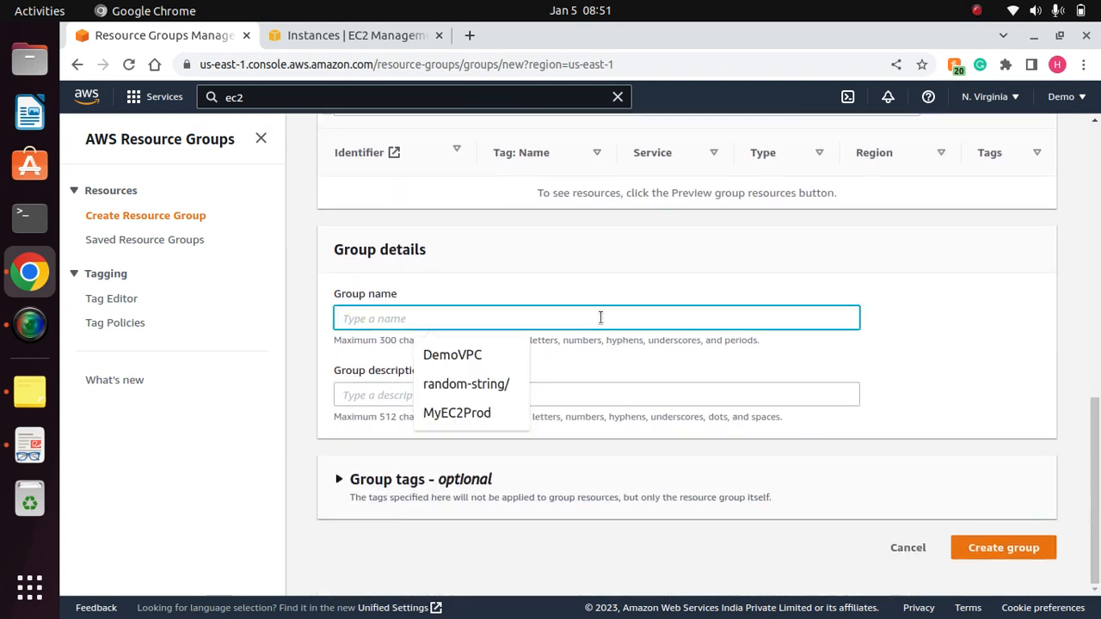
type("My")
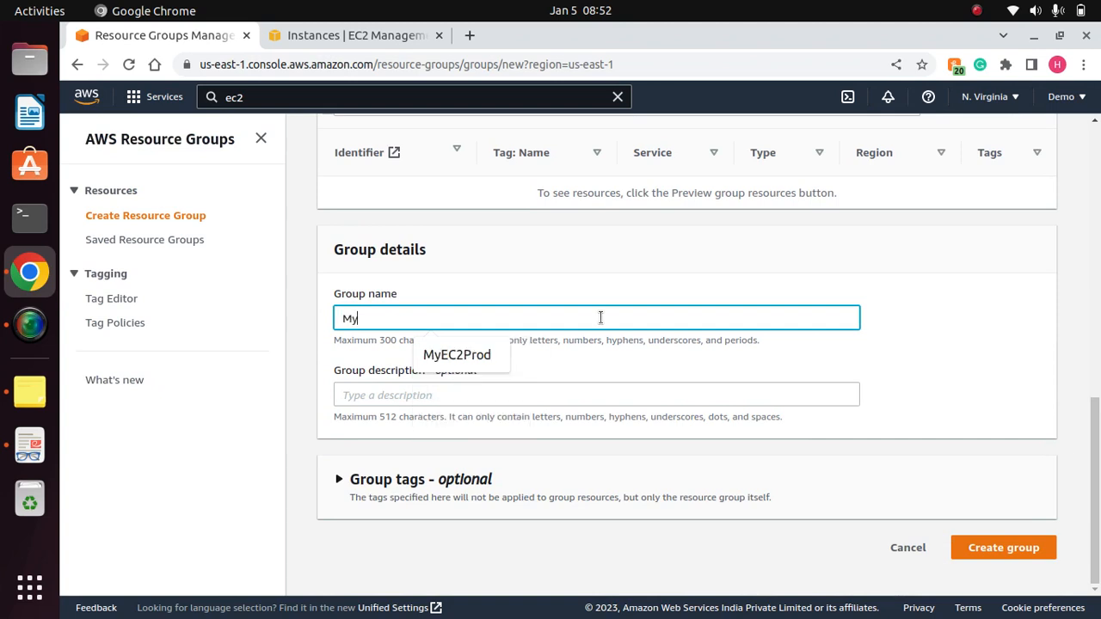
type("EC2Dev")
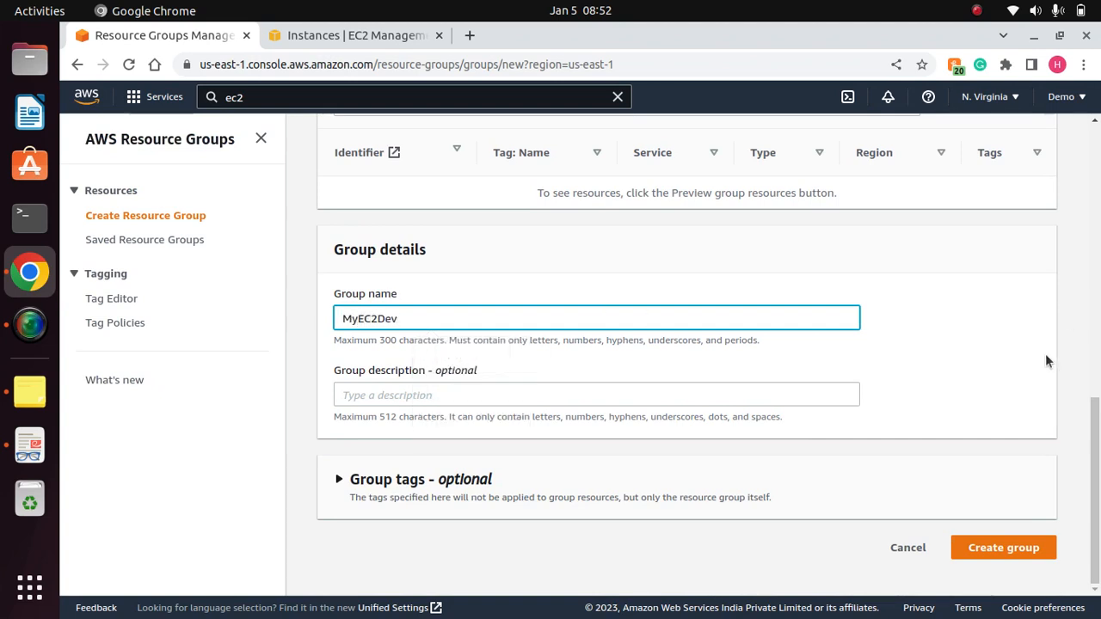
left_click(990, 345)
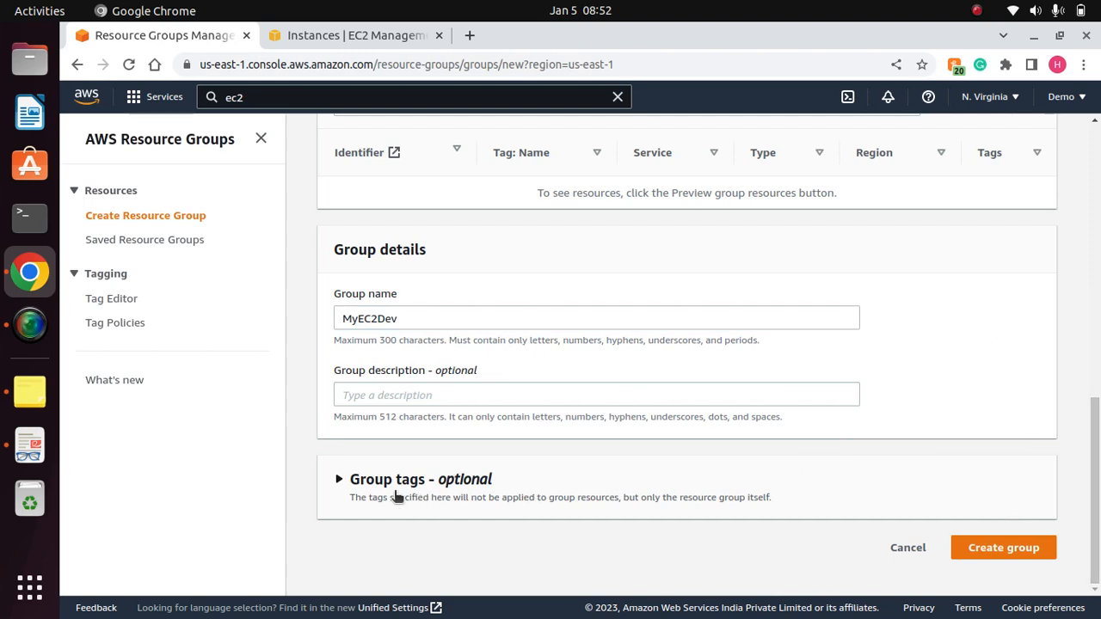
left_click(339, 479)
scroll(1090, 508, "down", 2)
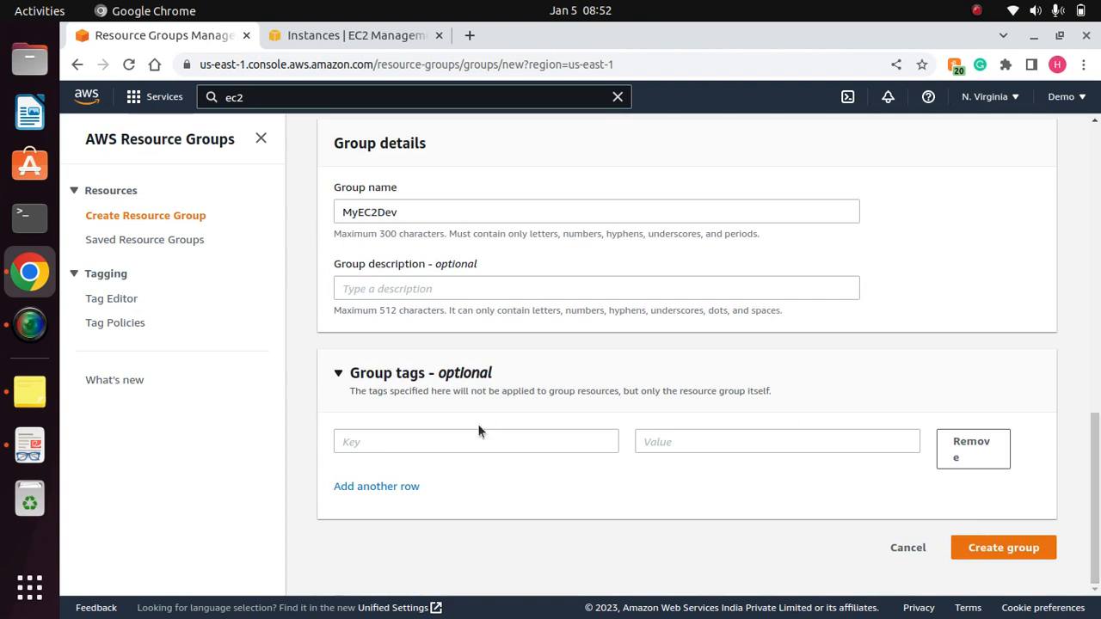
left_click(1011, 548)
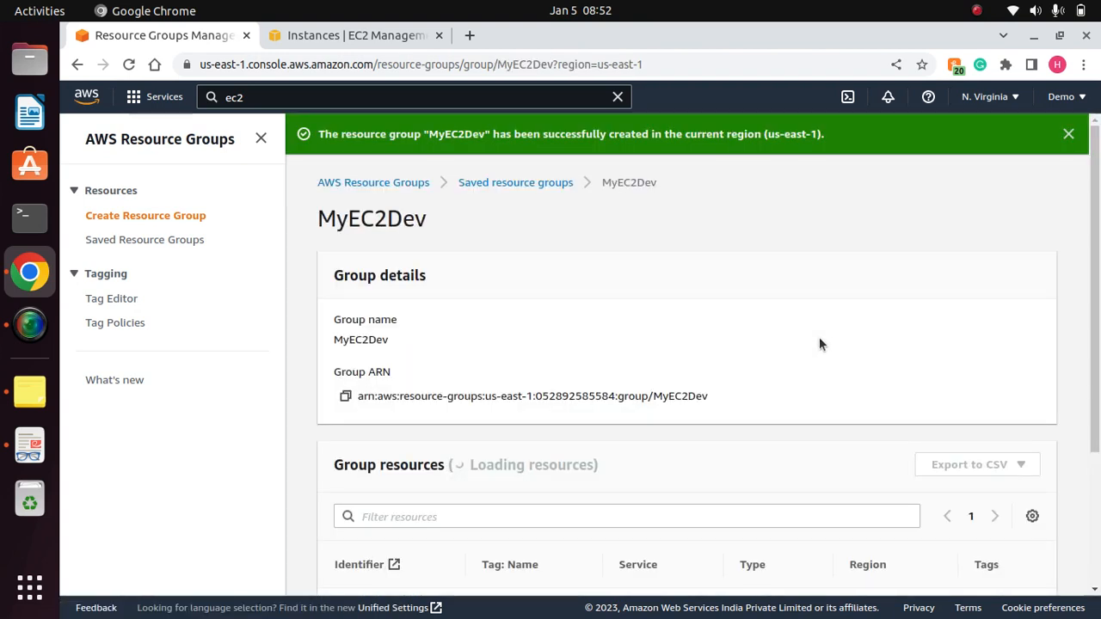
- Start another tag-based group from the saved resource groups and add AWS::EC2::Instance as its resource type
left_click(130, 245)
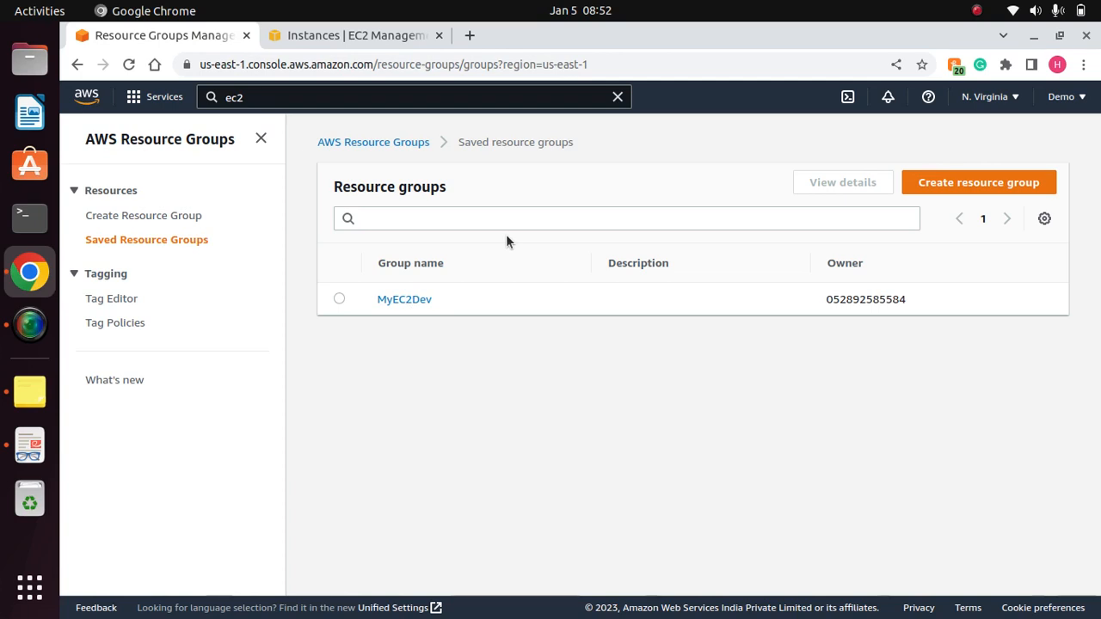
left_click(991, 182)
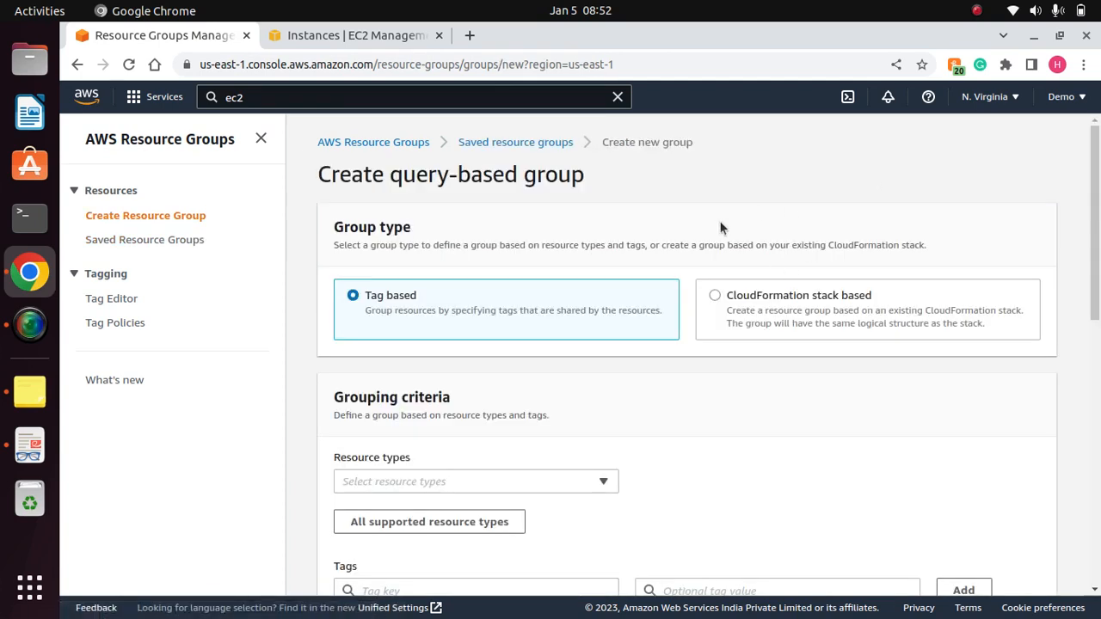
left_click_drag(1094, 258, 1094, 325)
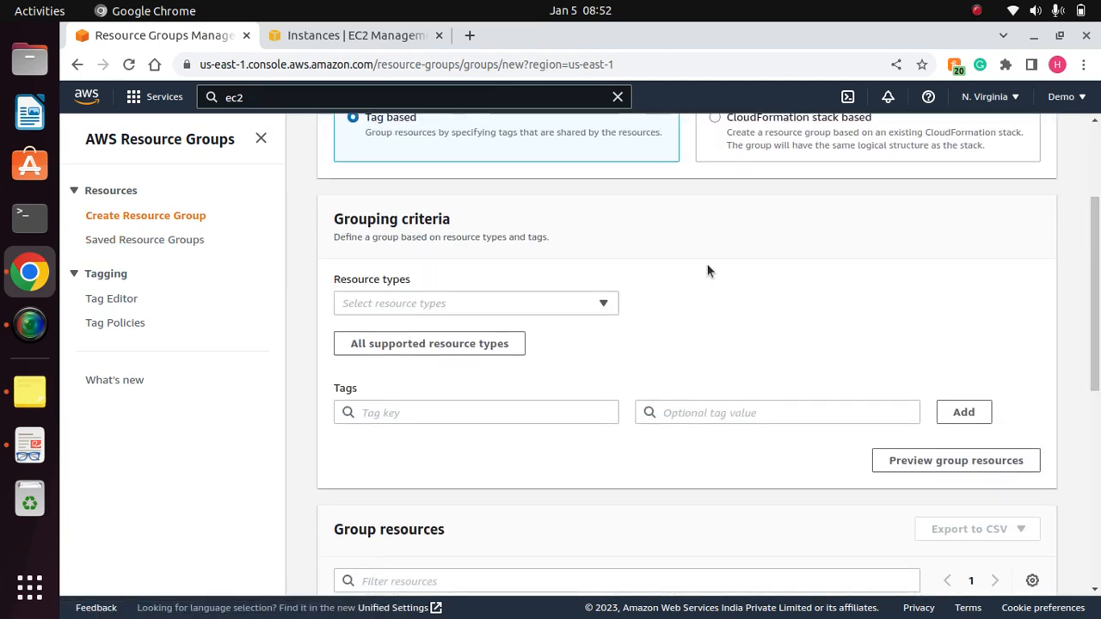
left_click(605, 304)
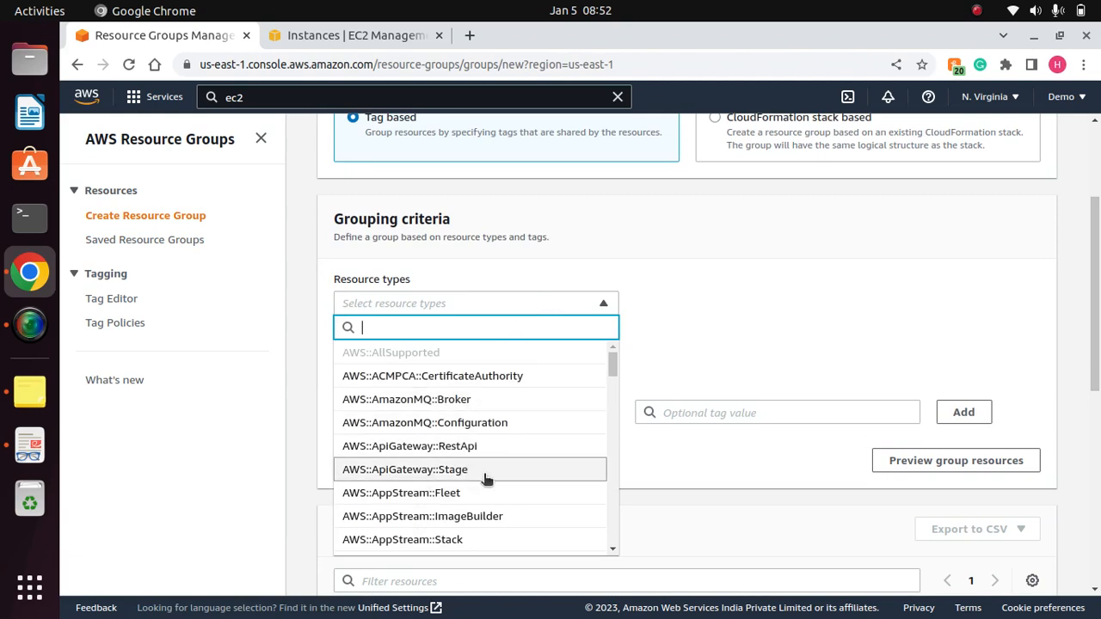
left_click(612, 551)
left_click_drag(611, 550, 612, 552)
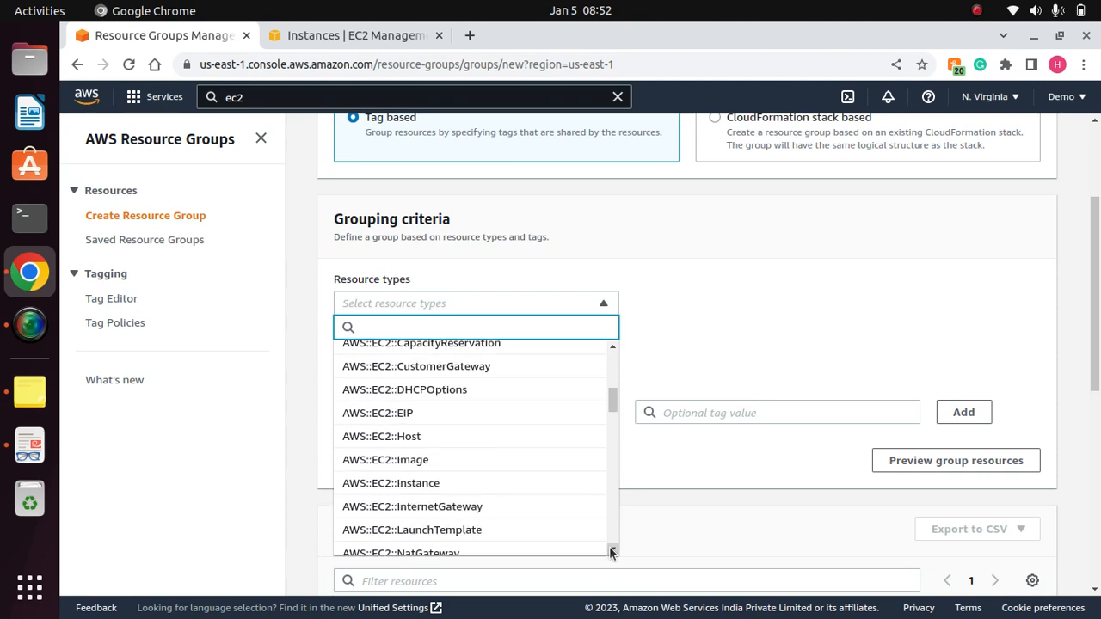
left_click(381, 485)
- Add the tag Environment with value Production to the new group's grouping criteria
left_click(537, 415)
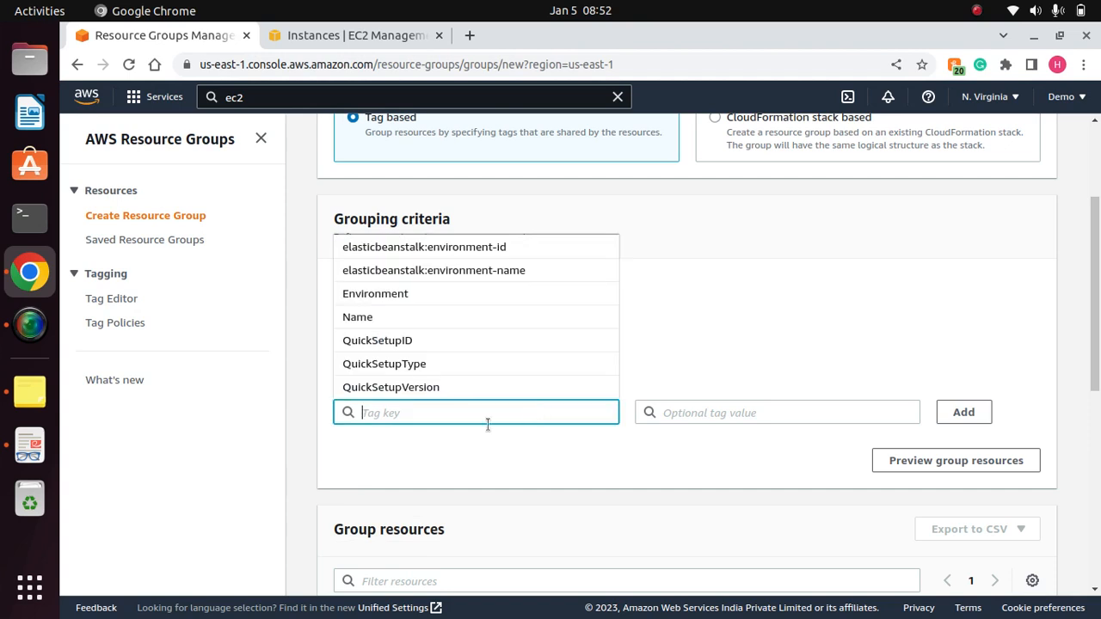
left_click(367, 295)
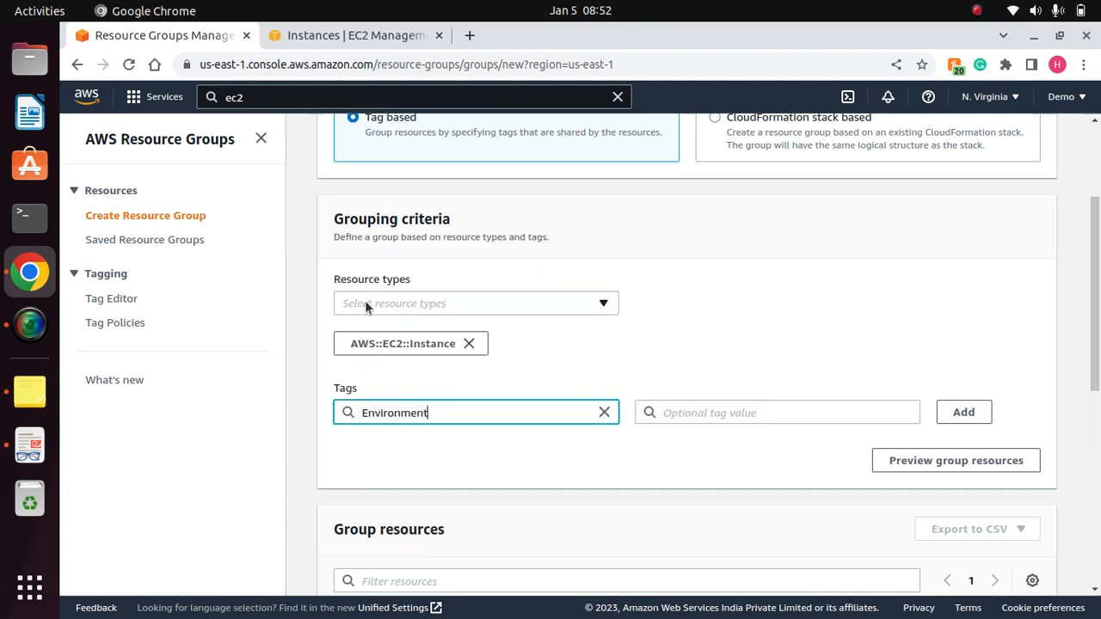
left_click(714, 413)
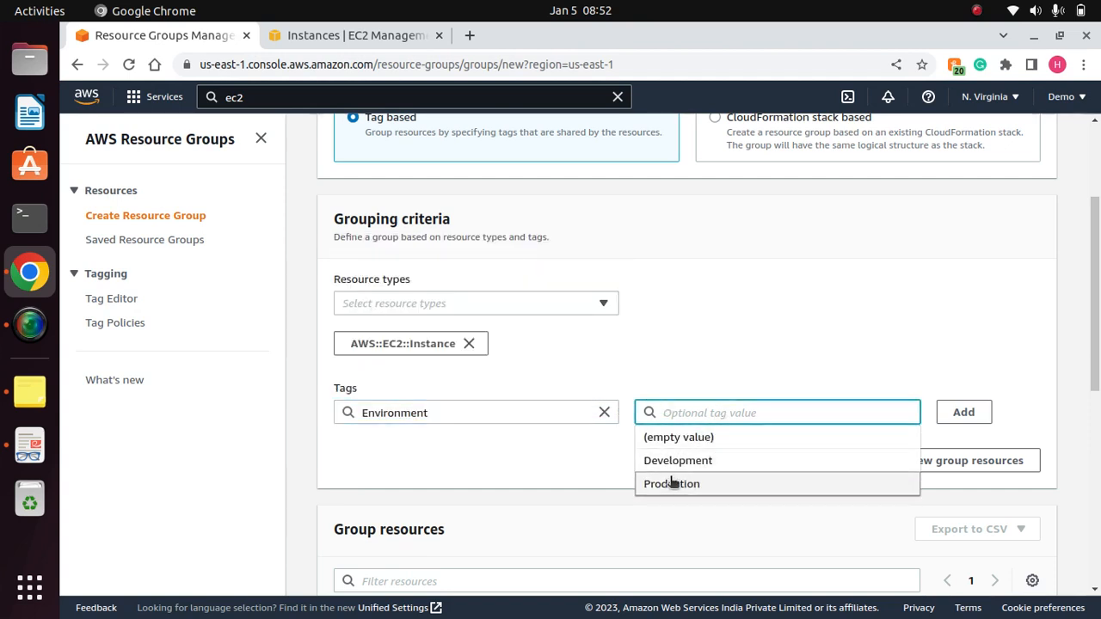
left_click(677, 485)
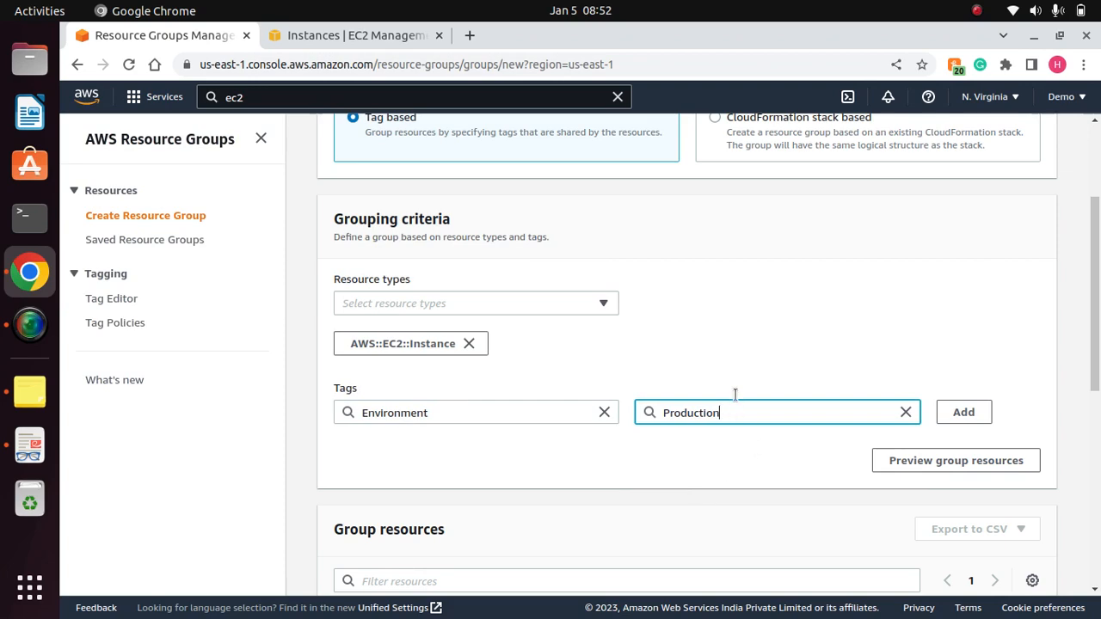
left_click(954, 416)
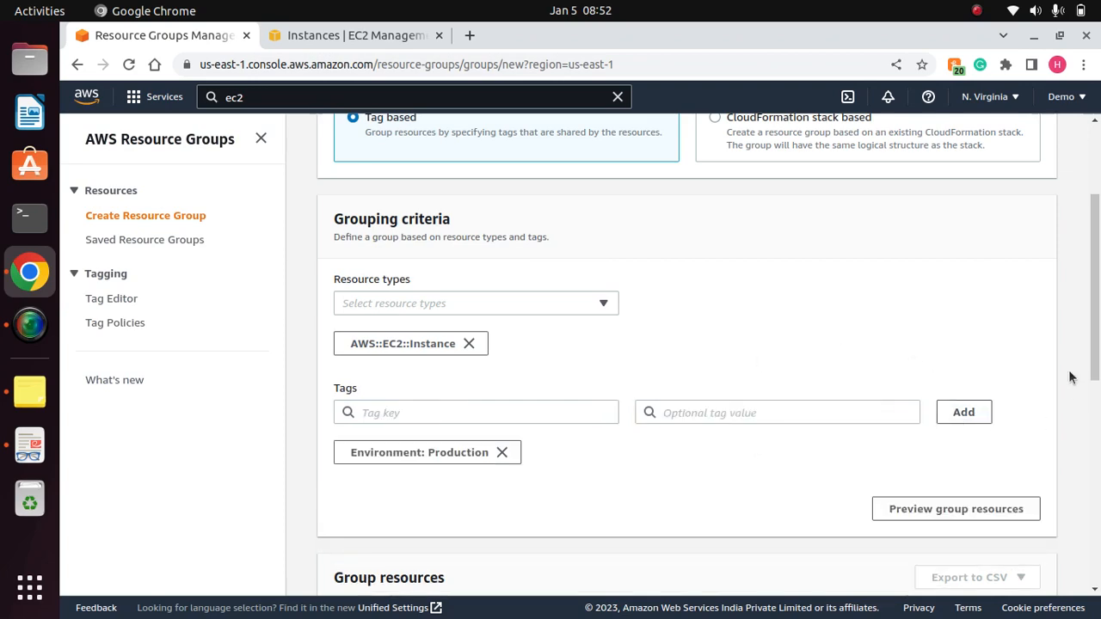
- Name the second resource group MyEC2Prod and create it
left_click_drag(1096, 349, 1097, 552)
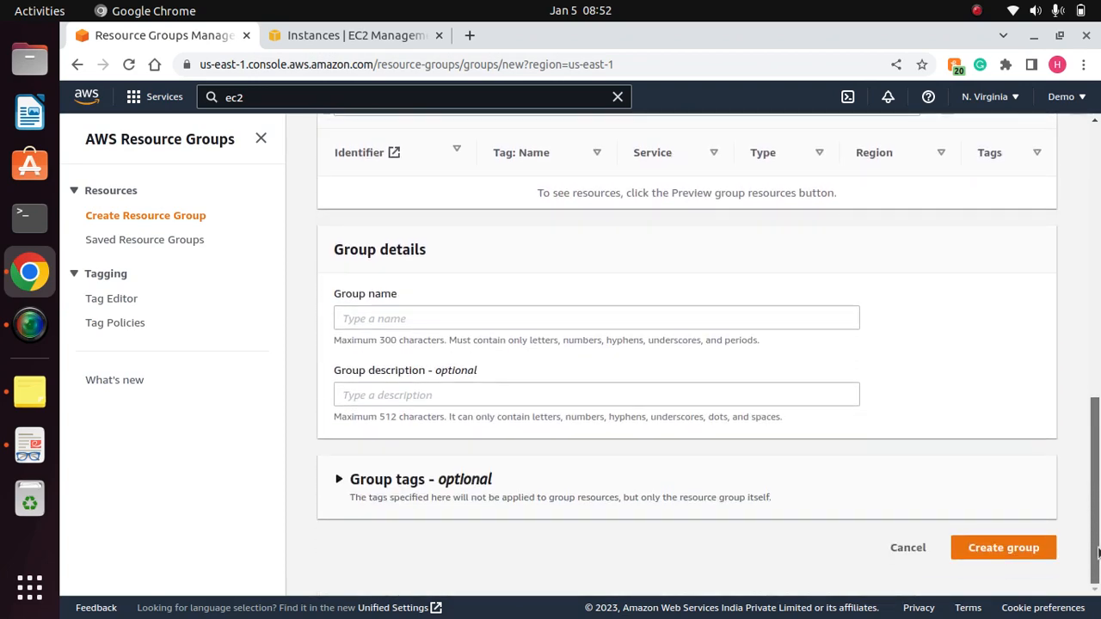
left_click(462, 317)
type("E")
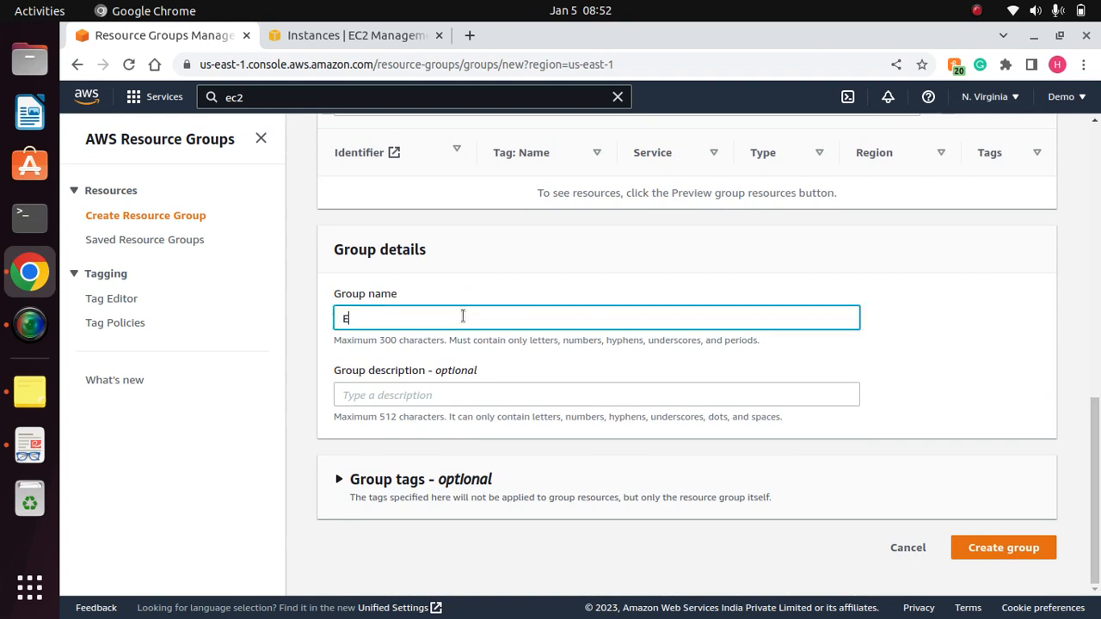
type("C2")
key("BackSpace")
type("MyEC@")
key("BackSpace")
type("2Prod")
left_click(1020, 550)
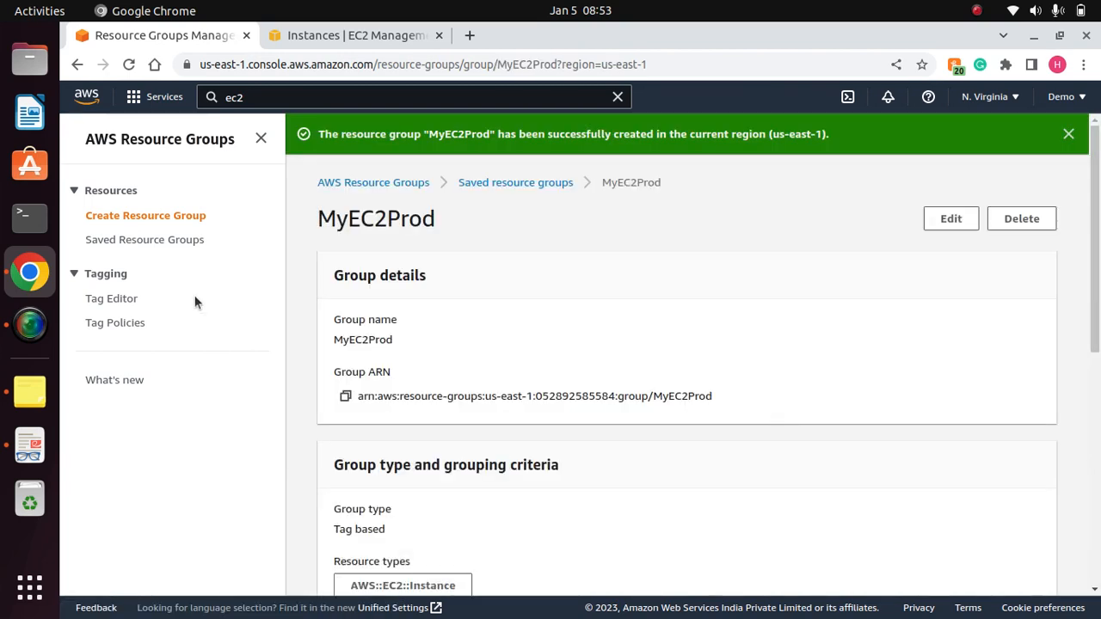
- Review the saved resource groups list, and check the Run Command topic on page 2 of ssm2.pdf in Document Viewer
left_click(152, 241)
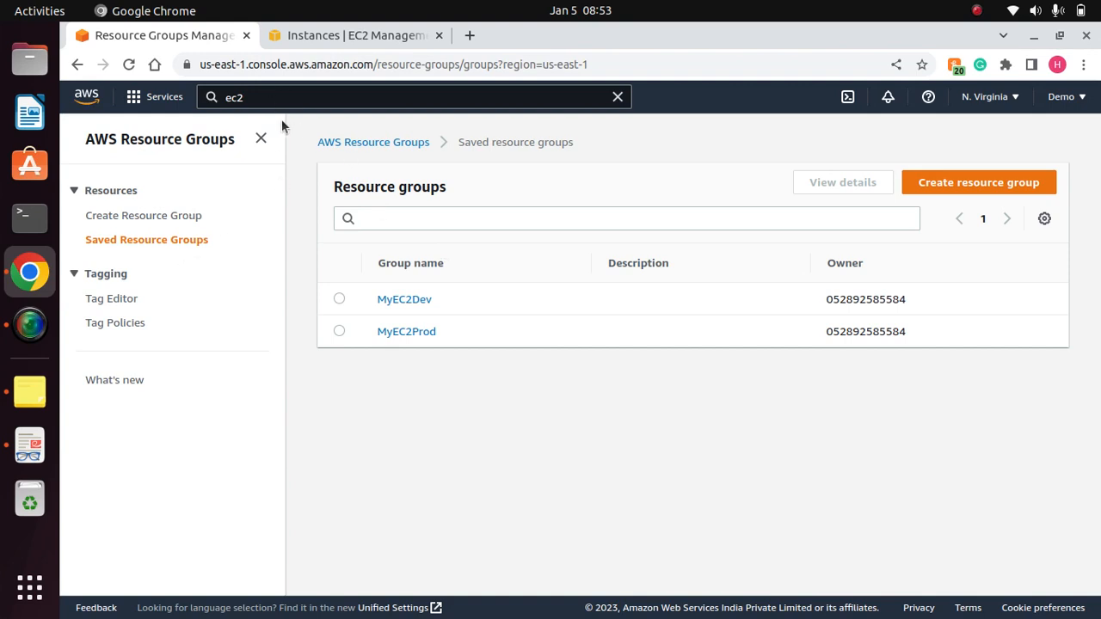
left_click(29, 445)
left_click_drag(501, 217, 299, 212)
left_click(548, 227)
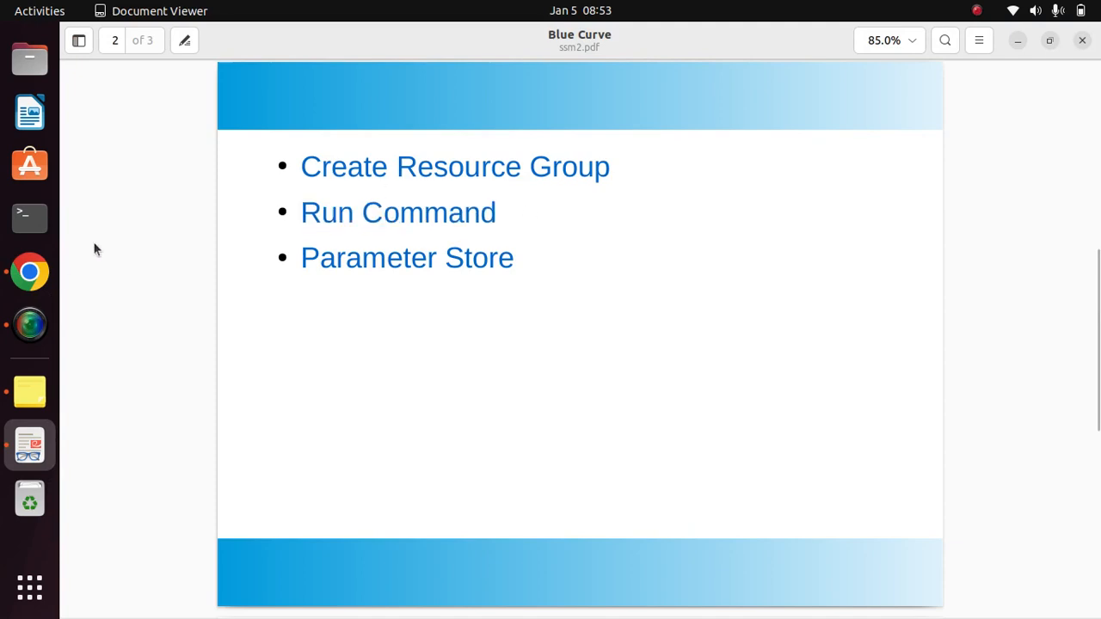
- Return to Chrome, search the AWS services for ssm and open Systems Manager in a new browser tab
left_click(30, 272)
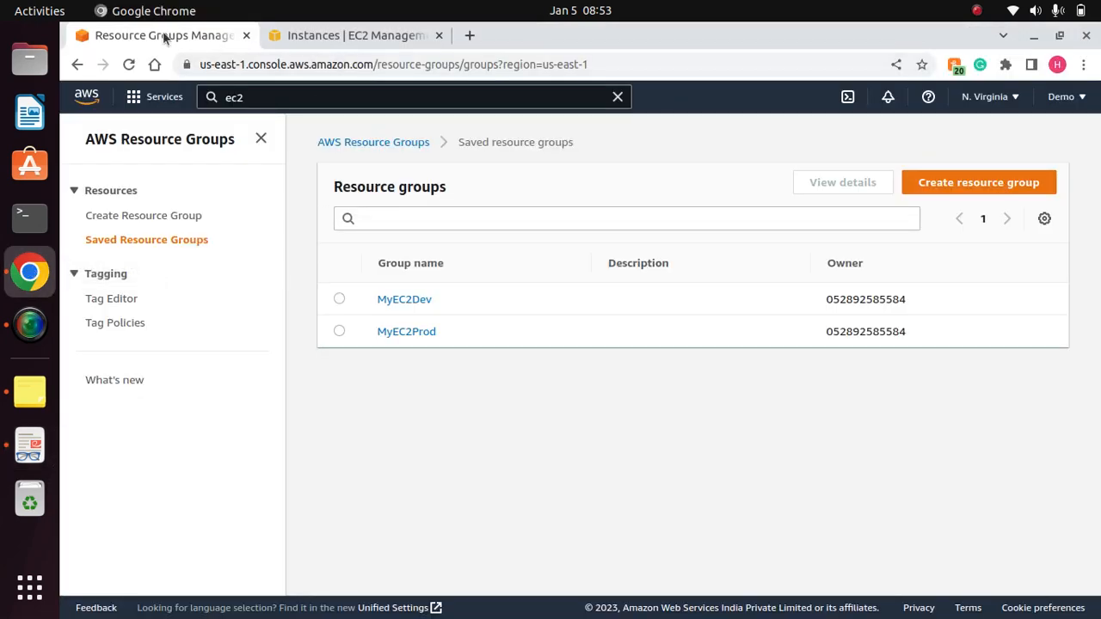
left_click(265, 97)
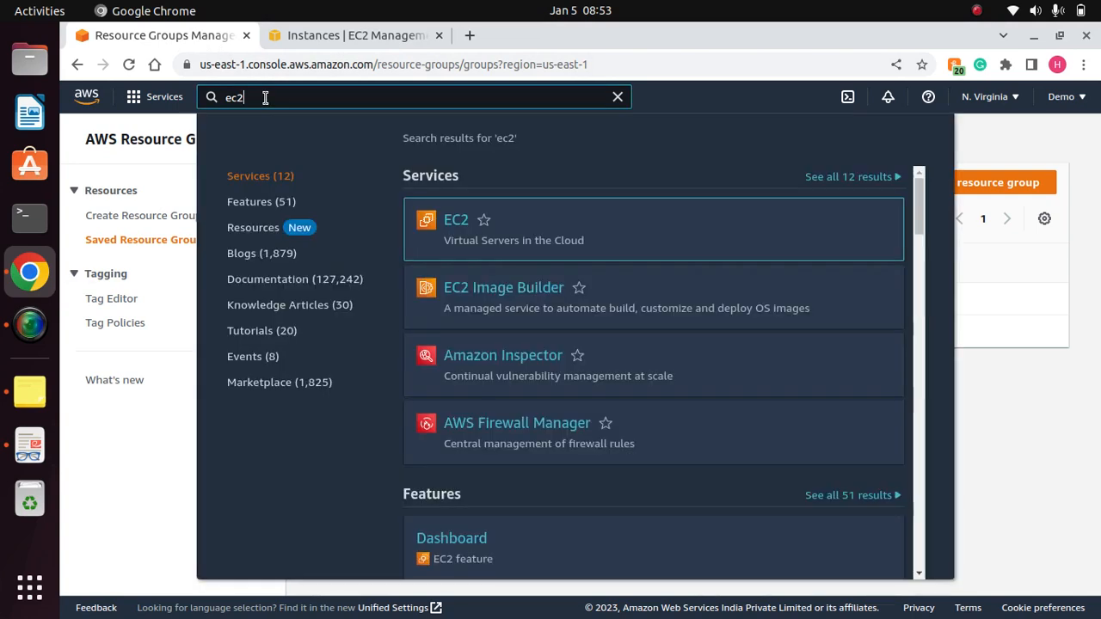
key("BackSpace")
key("BackSpace")
key("BackSpace")
type("ssm")
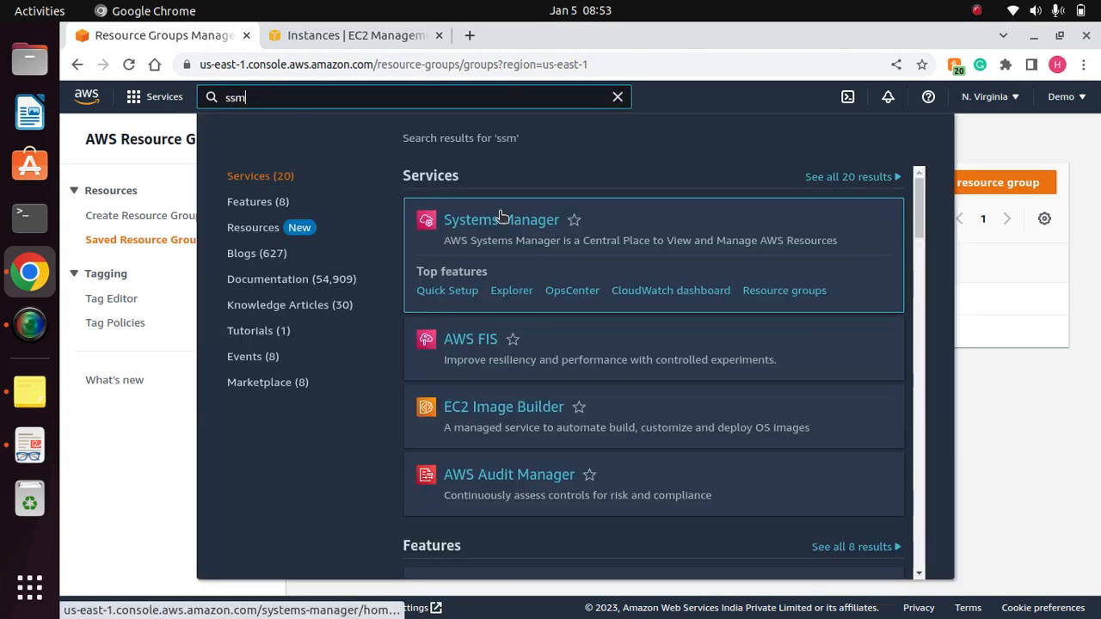
right_click(517, 226)
left_click(597, 239)
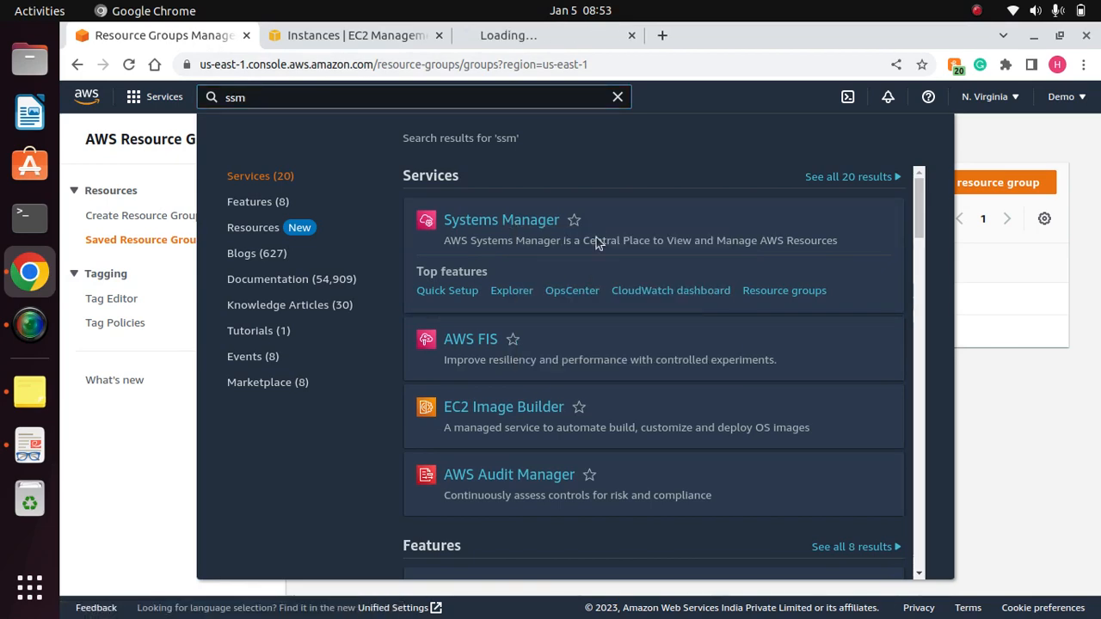
left_click(526, 37)
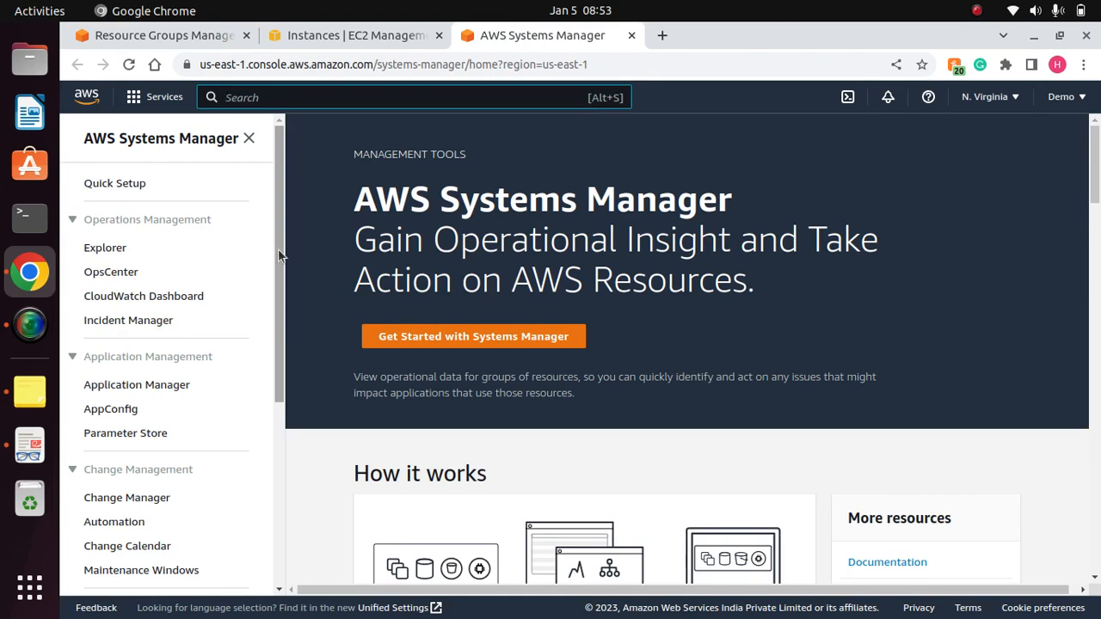
- Go to Run Command in Systems Manager's Node Management section, refresh the commands list and start a new command
left_click_drag(278, 253, 258, 462)
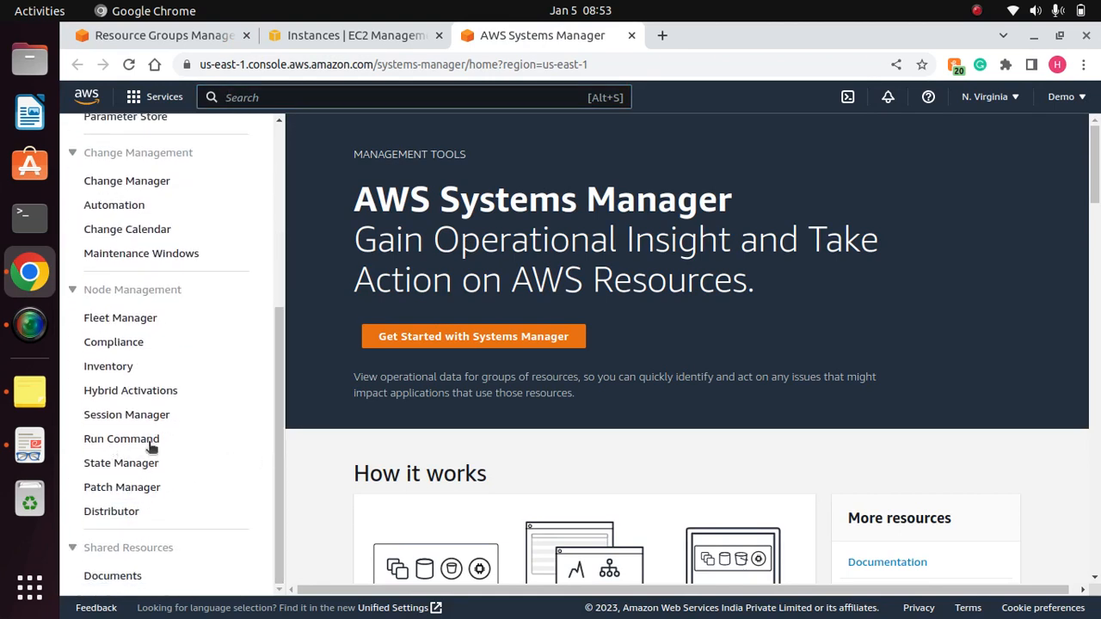
left_click(116, 443)
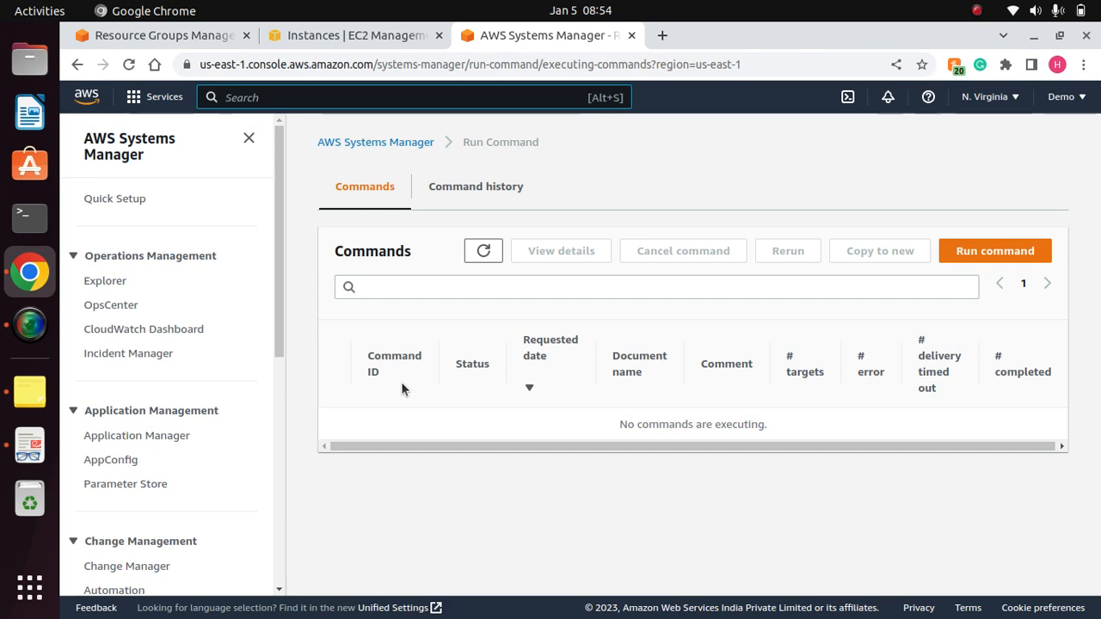
left_click(481, 255)
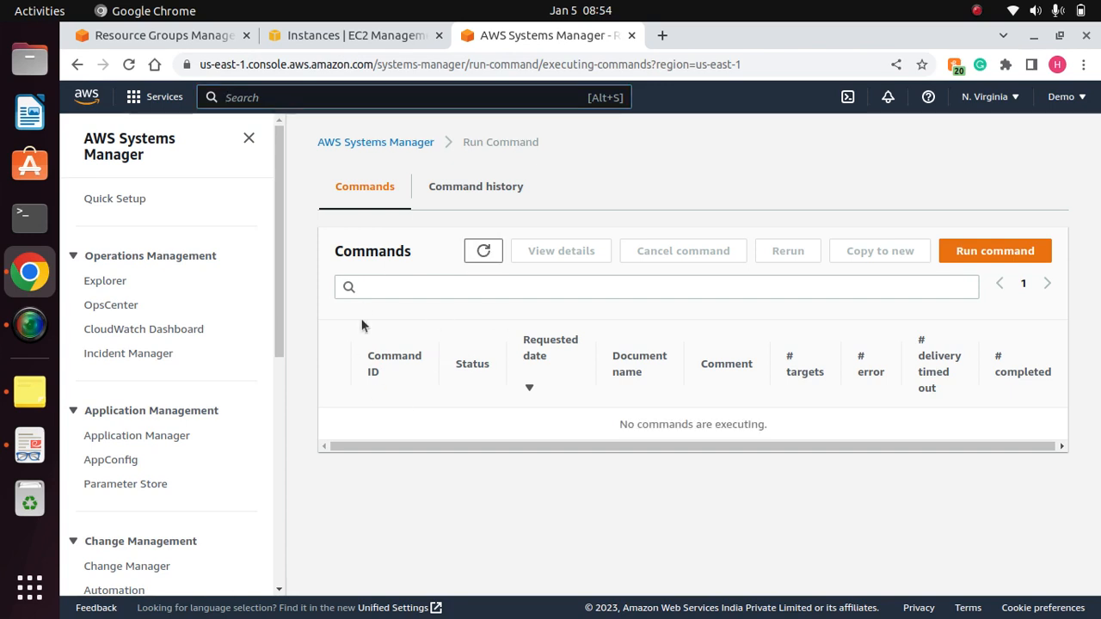
left_click(987, 251)
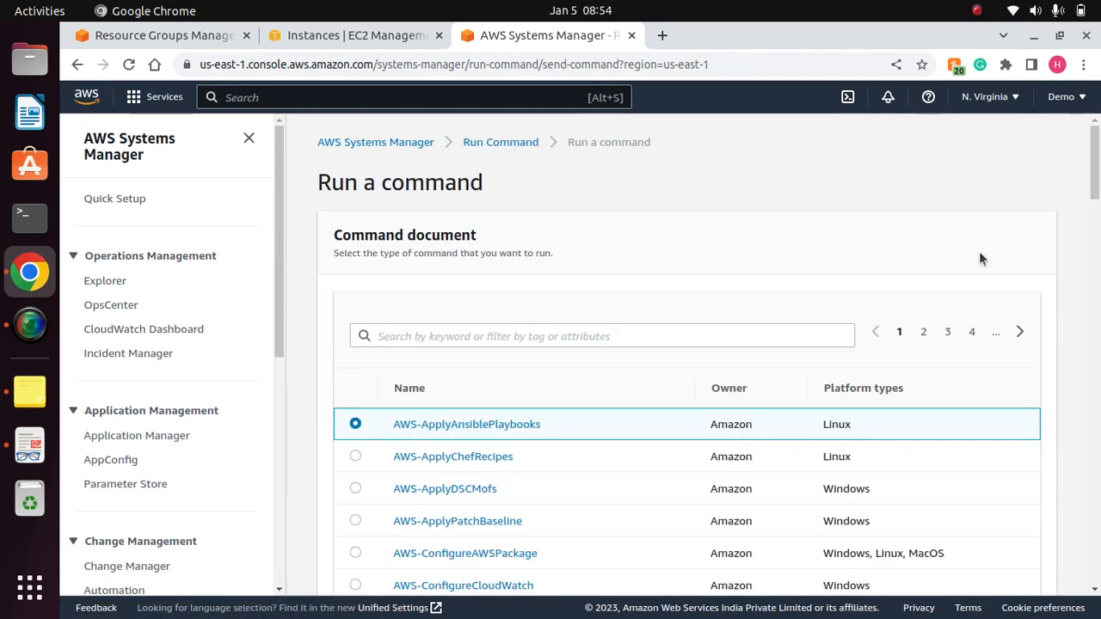
- Look through the available command documents and filter them with the search term aws-runshell
mouse_move(1095, 199)
left_mouse_down()
mouse_move(1092, 258)
mouse_move(1092, 197)
left_mouse_up()
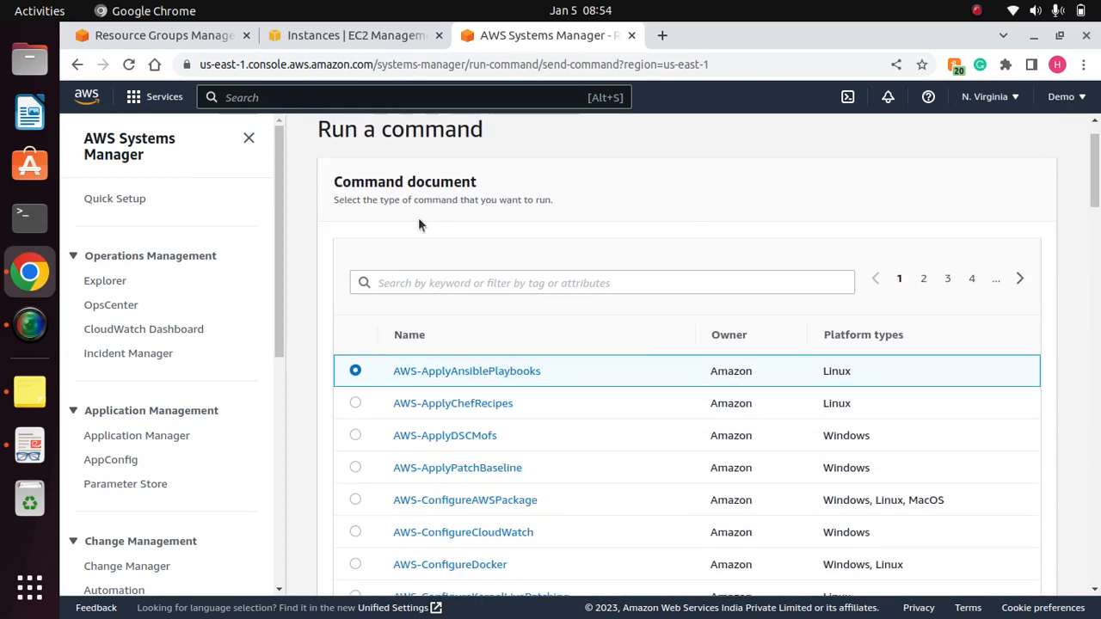
left_click_drag(440, 199, 554, 200)
left_click(521, 206)
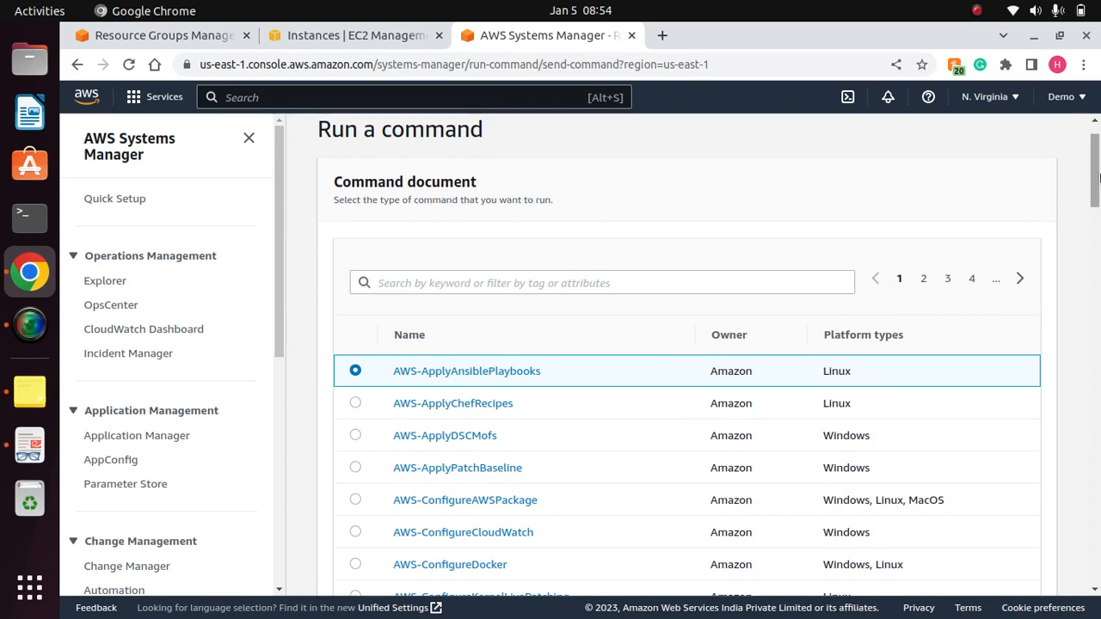
mouse_move(1093, 168)
left_mouse_down()
mouse_move(1093, 202)
mouse_move(1092, 189)
left_mouse_up()
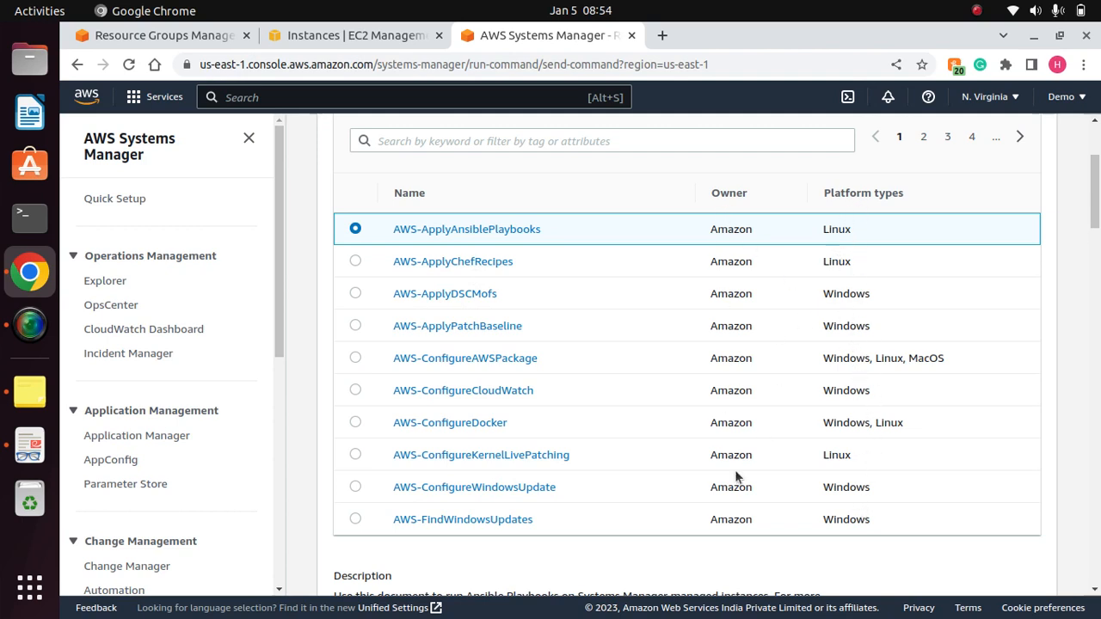
mouse_move(1095, 191)
left_mouse_down()
mouse_move(1094, 245)
mouse_move(1094, 170)
left_mouse_up()
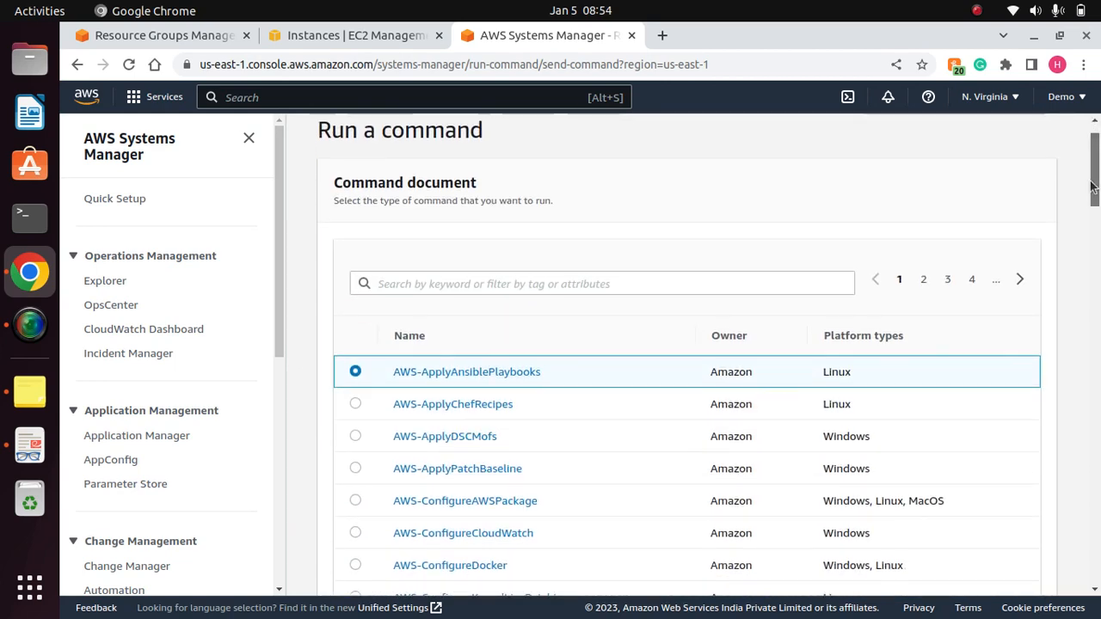
left_click(430, 283)
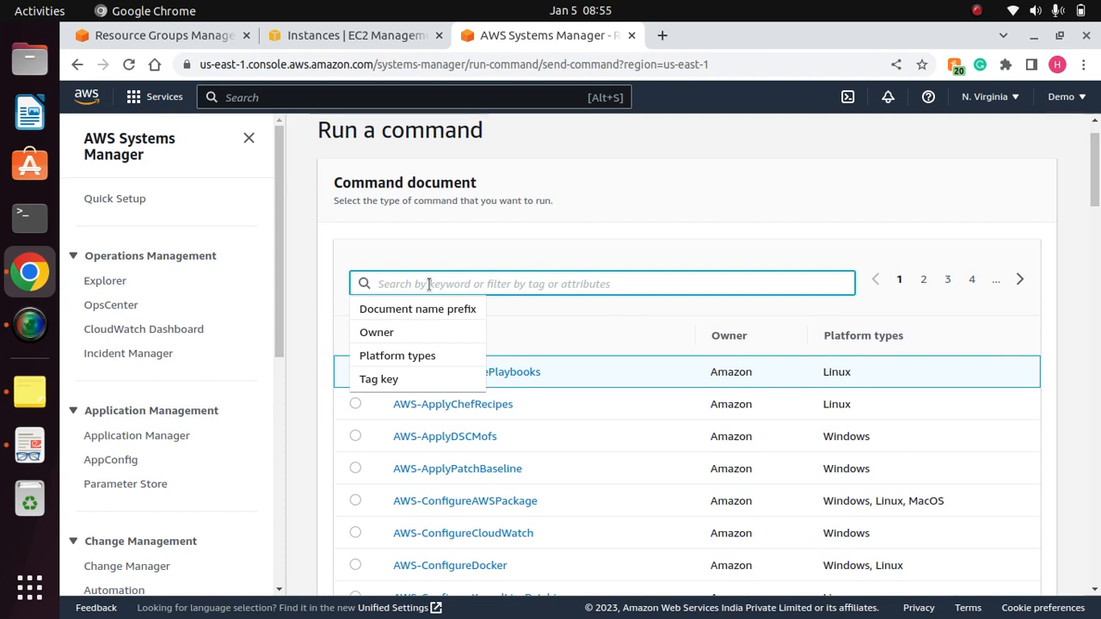
type("a")
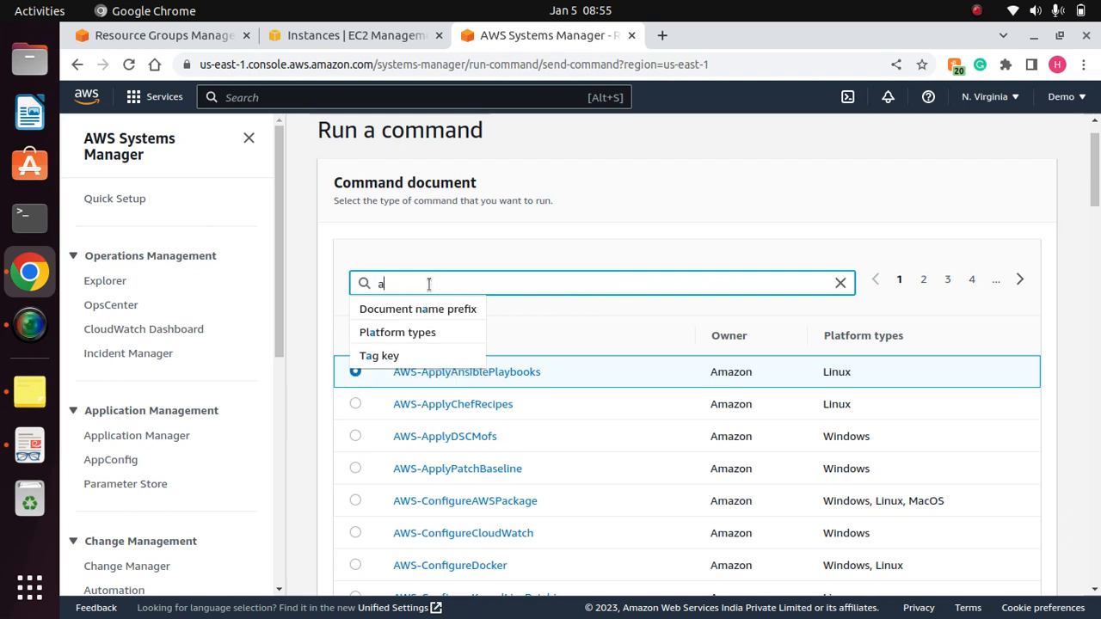
type("ws-runshell")
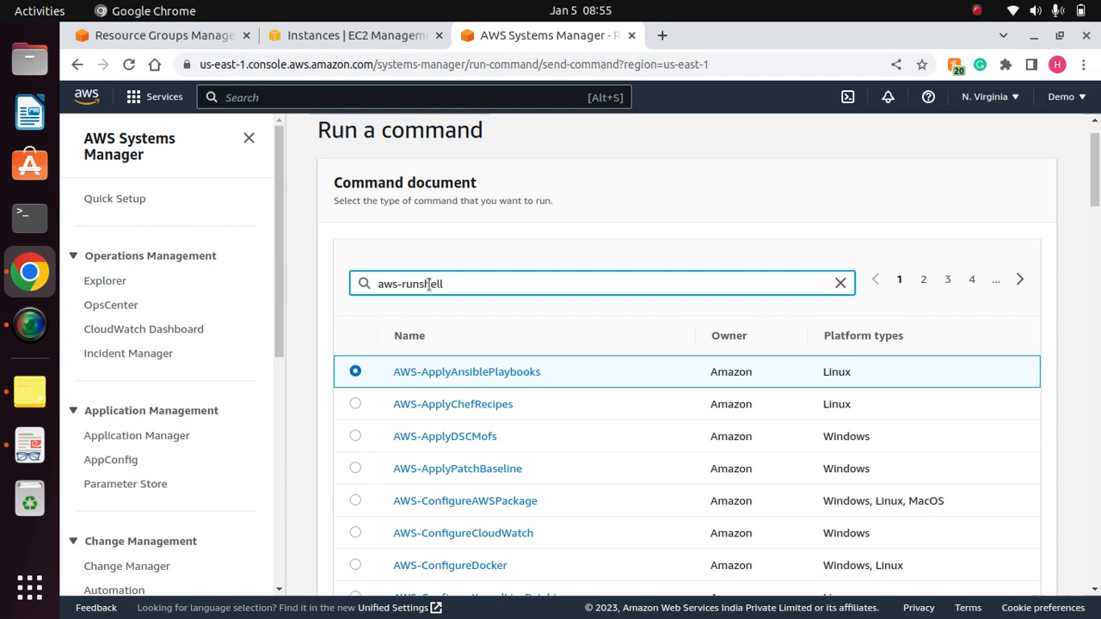
key("Return")
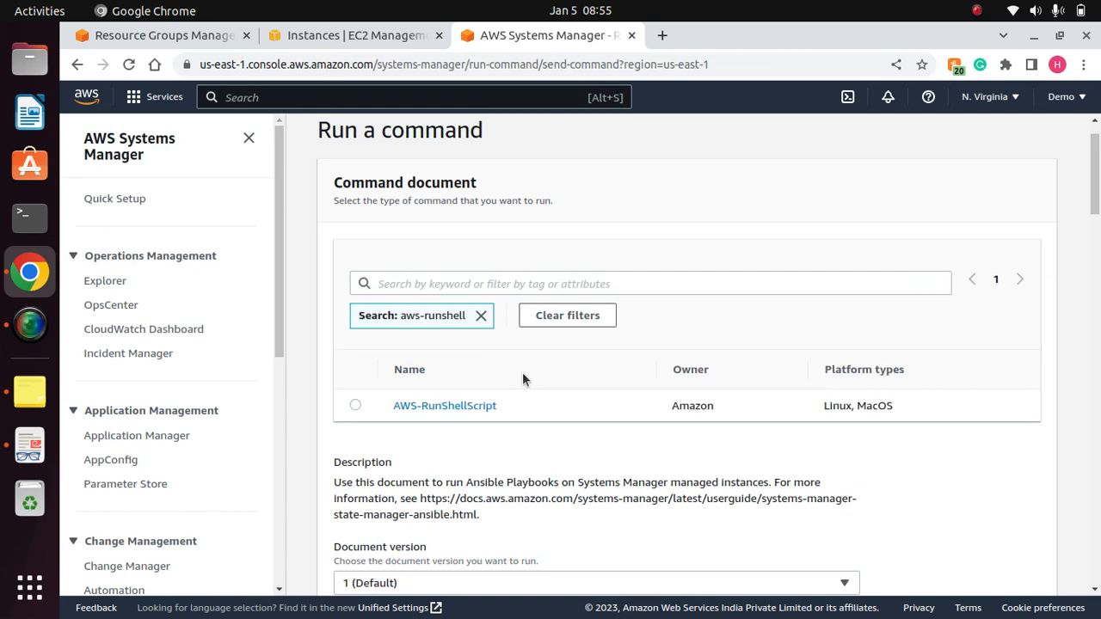
- Open the AWS-RunShellScript document in a separate browser tab and read through its description
right_click(446, 410)
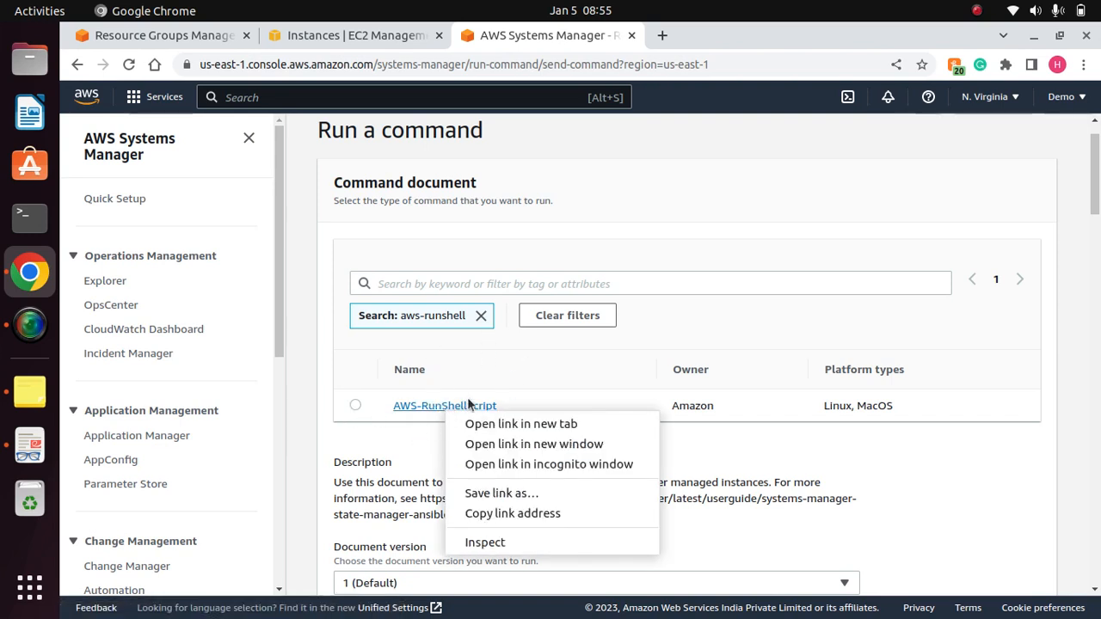
left_click(571, 369)
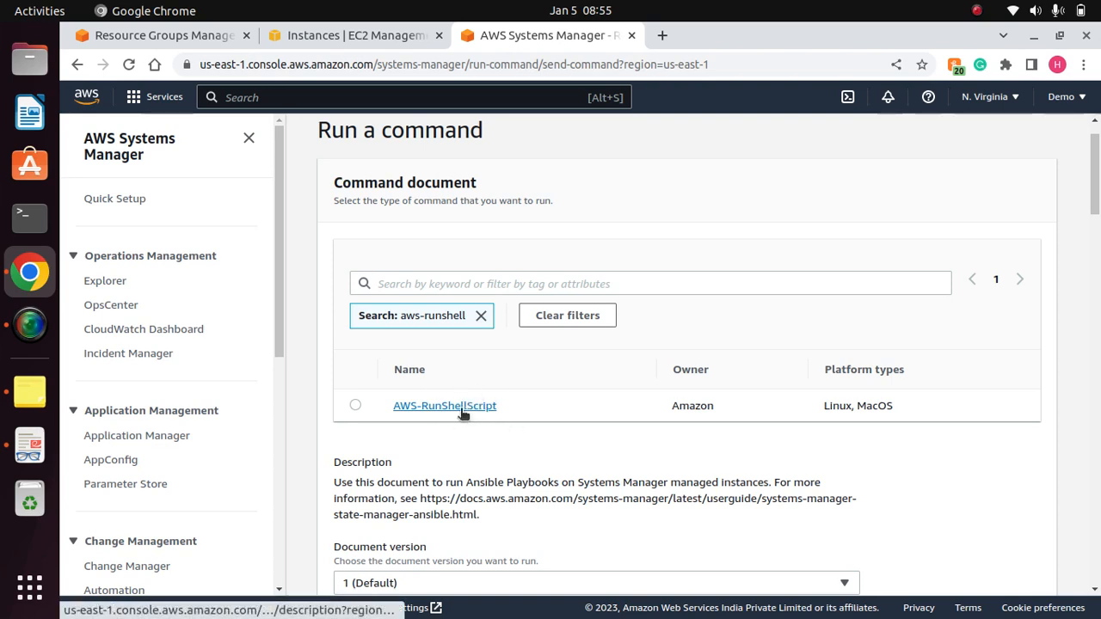
right_click(462, 411)
left_click(512, 424)
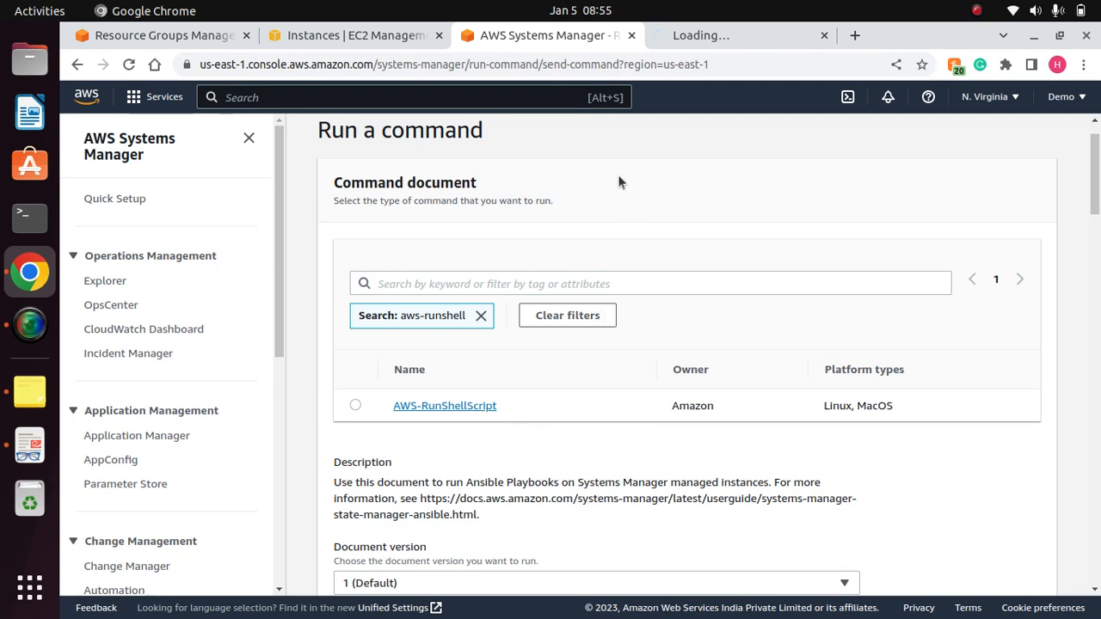
left_click(709, 41)
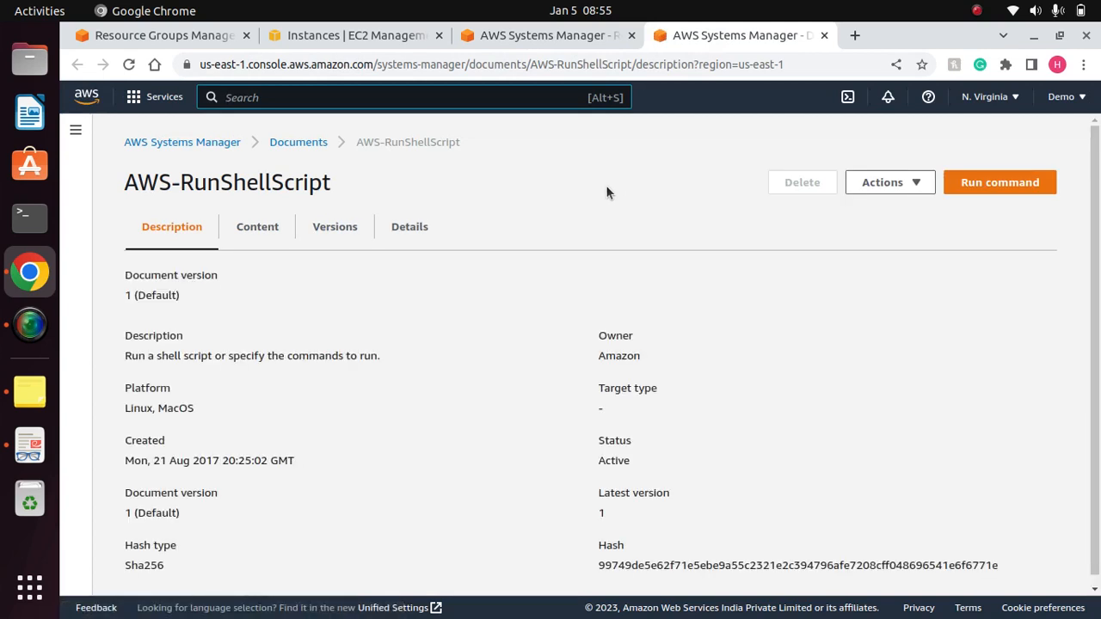
scroll(1092, 310, "down", 1)
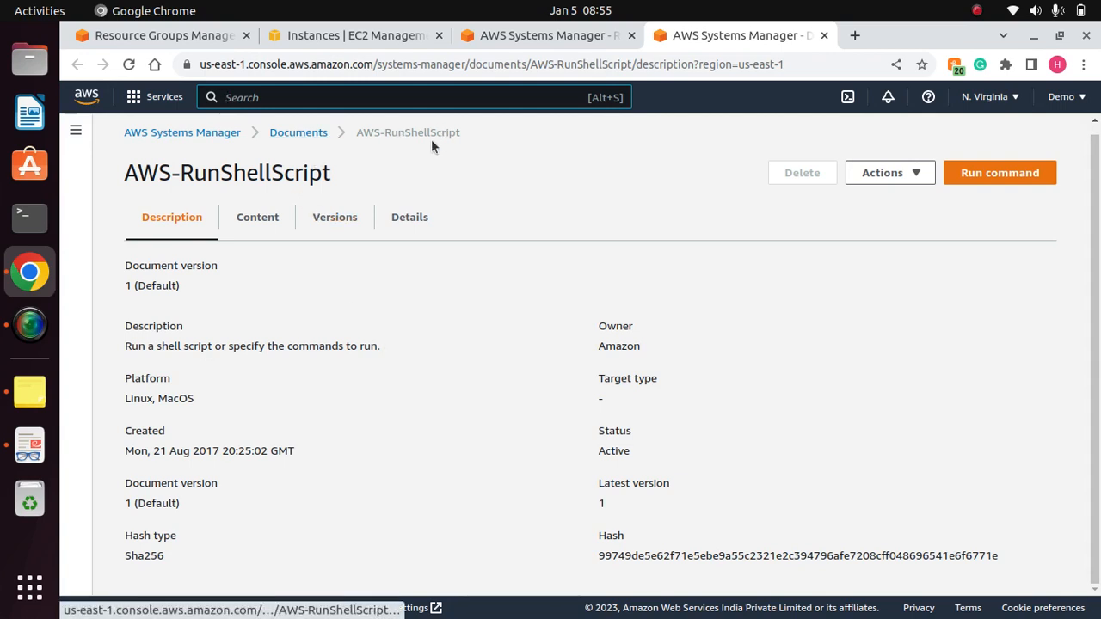
- Examine the JSON content, versions and parameter details of the AWS-RunShellScript document
left_click(276, 231)
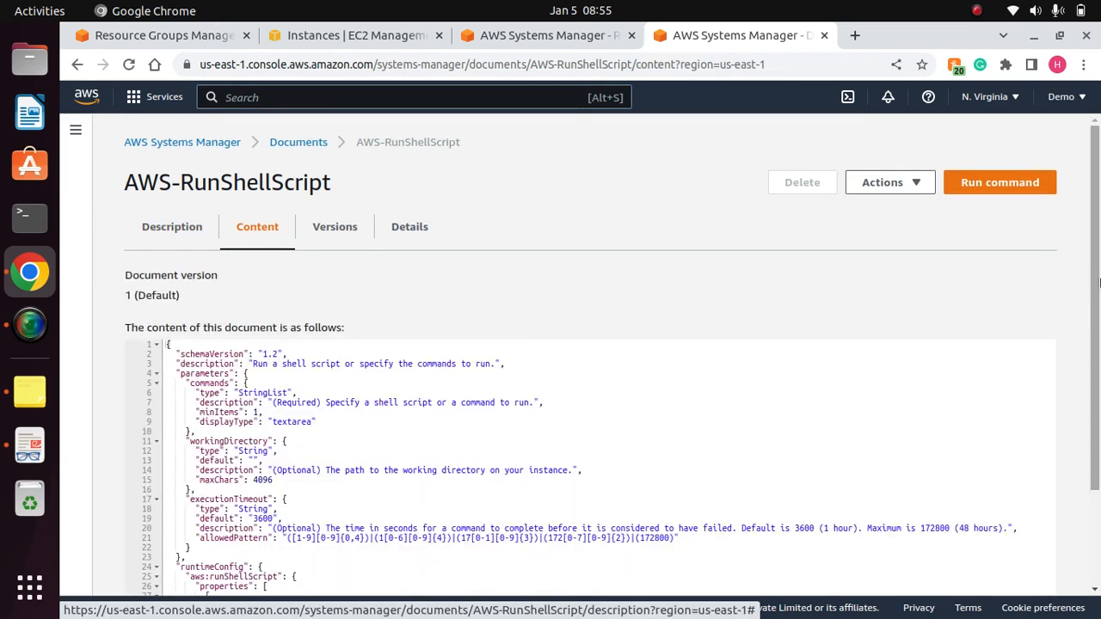
scroll(761, 279, "down", 3)
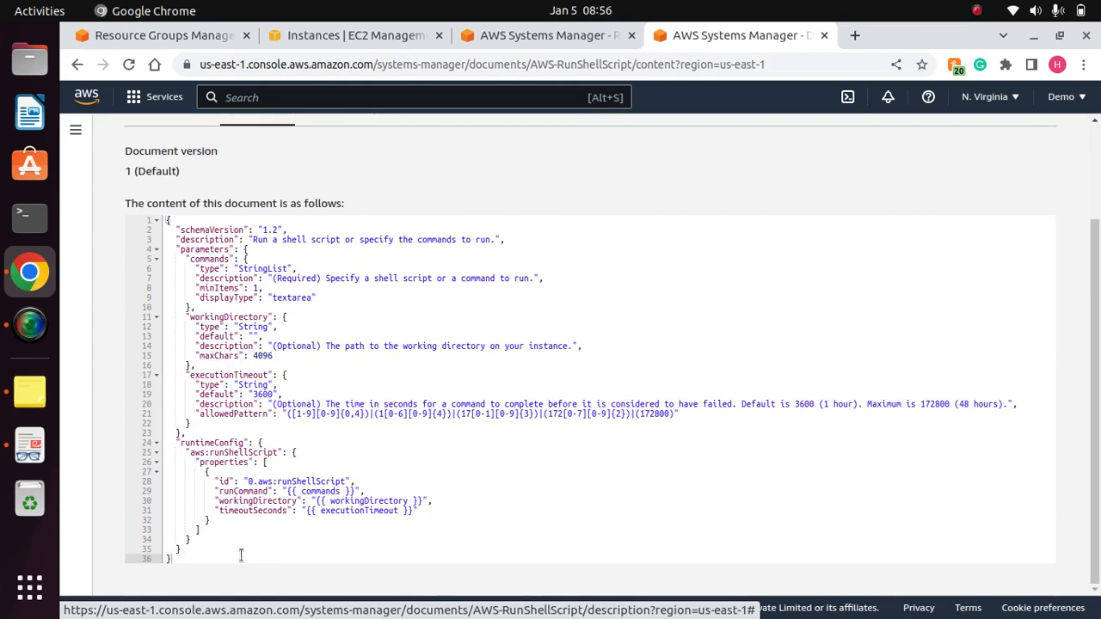
left_click_drag(243, 553, 191, 221)
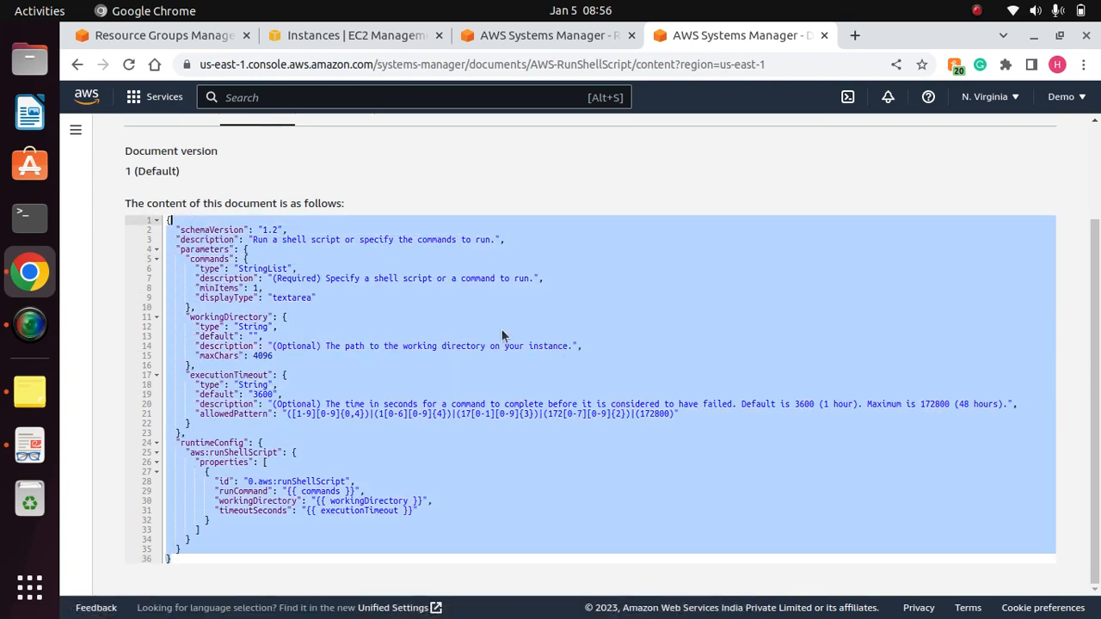
scroll(986, 202, "up", 3)
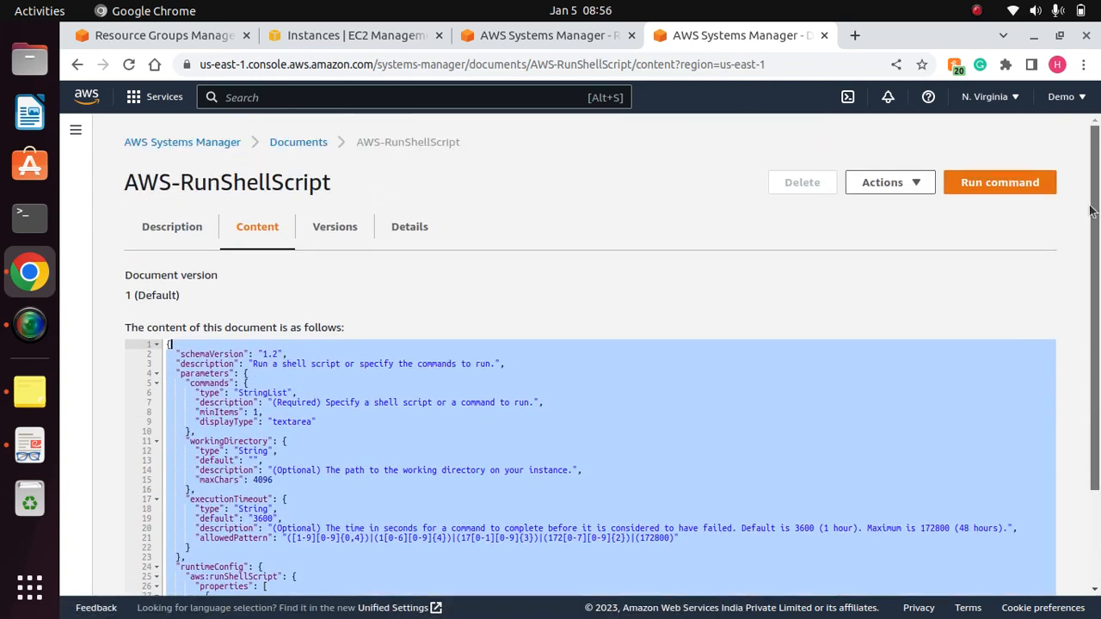
left_click(344, 229)
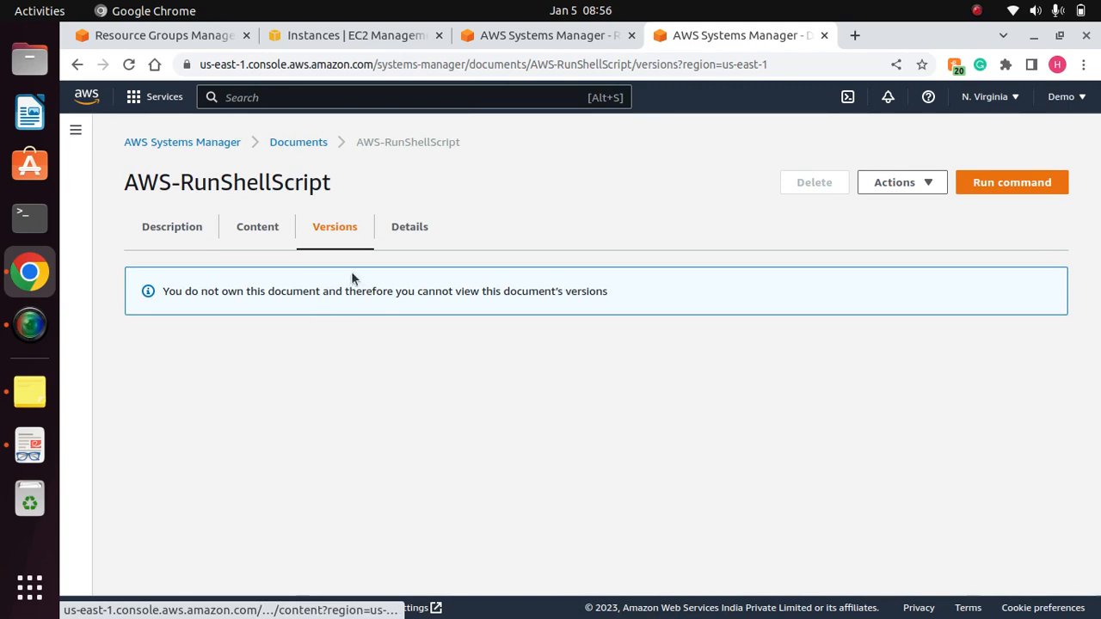
left_click(410, 227)
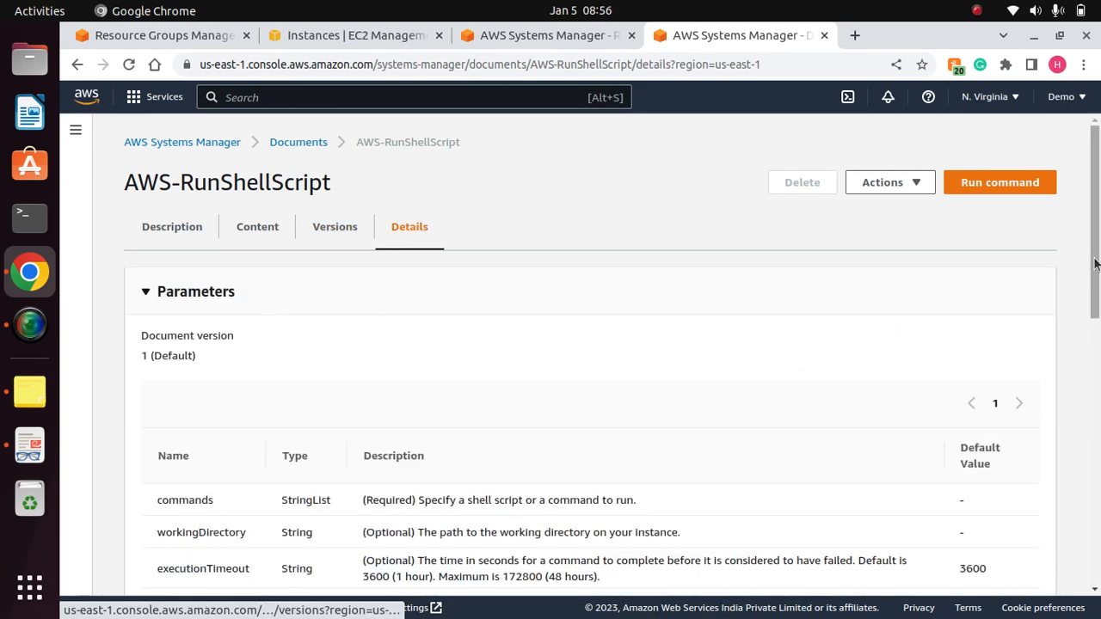
left_click_drag(1097, 267, 1096, 178)
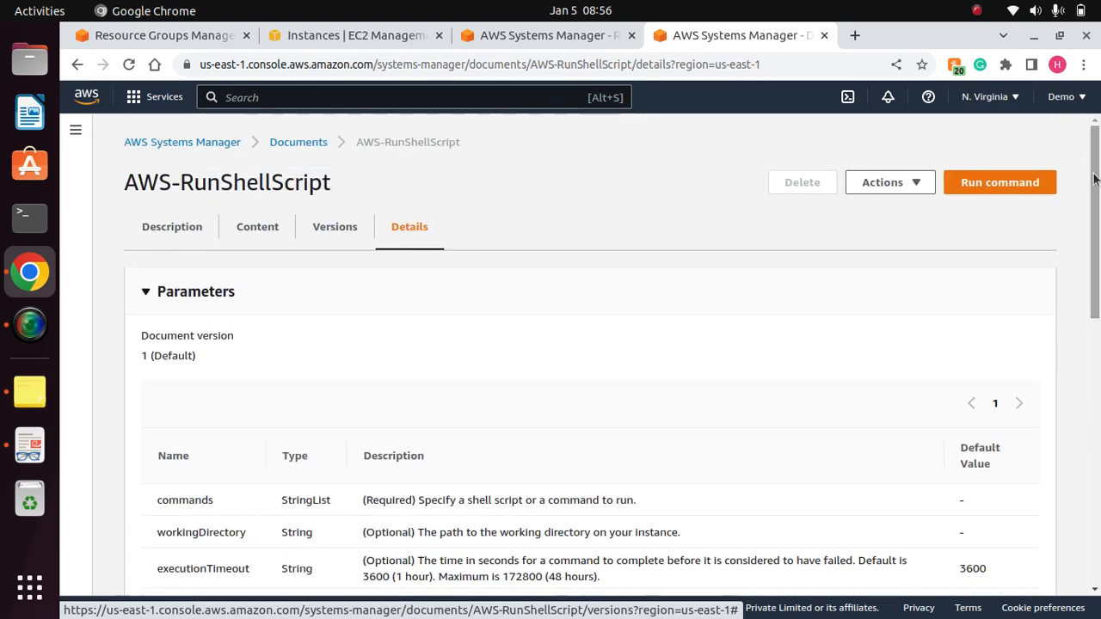
- Browse the Amazon-owned Systems Manager documents, reaching the Documents page again through Shared Resources from the service home page
left_click(287, 142)
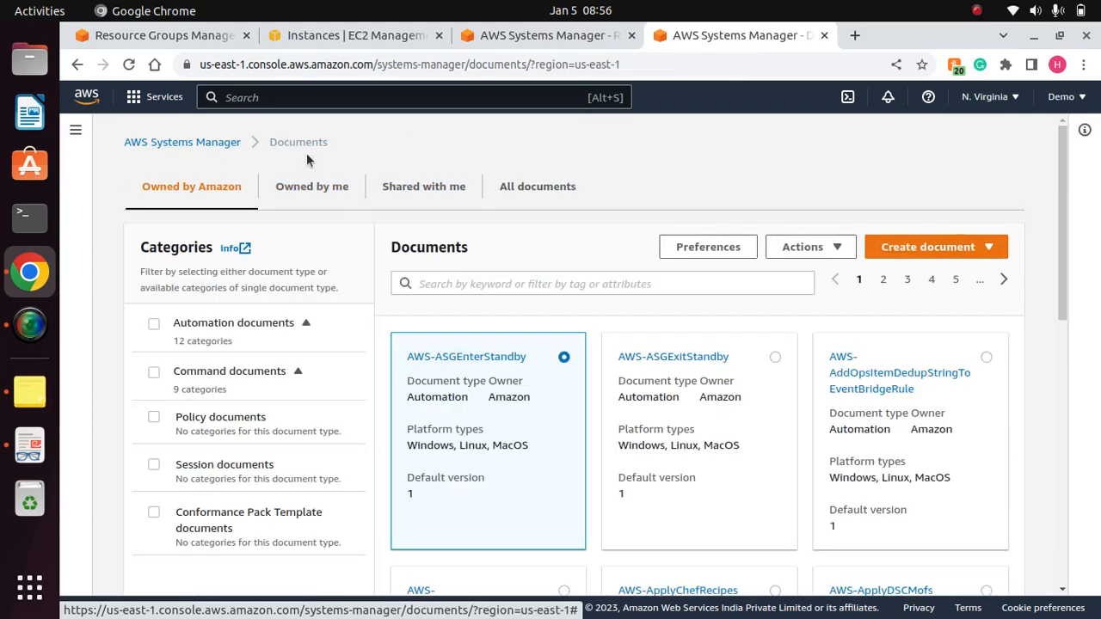
left_click(168, 145)
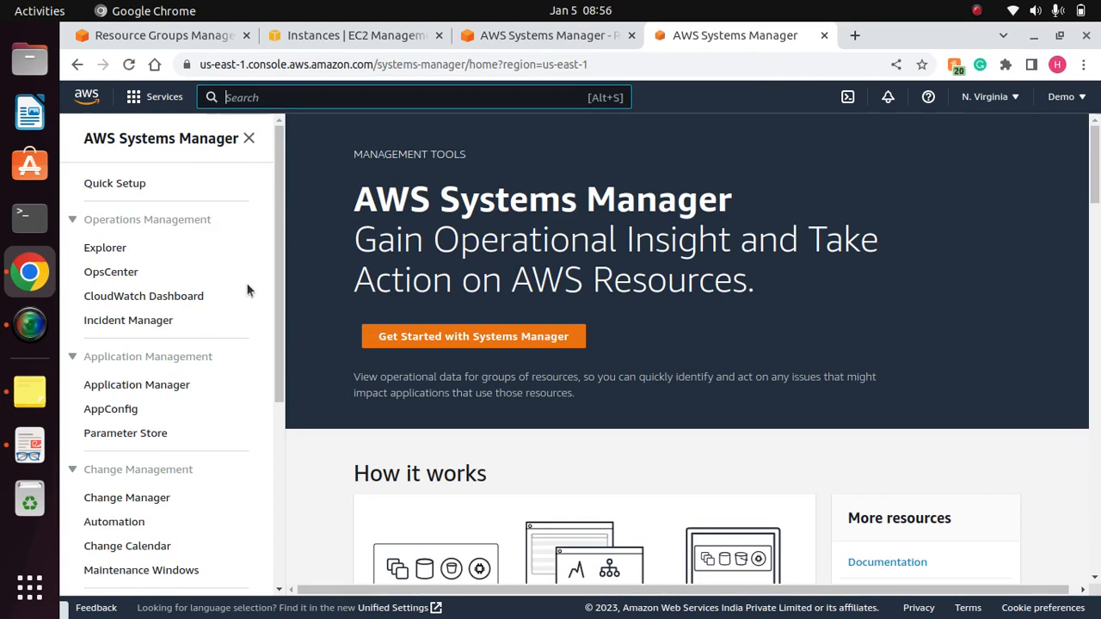
left_click_drag(274, 259, 276, 445)
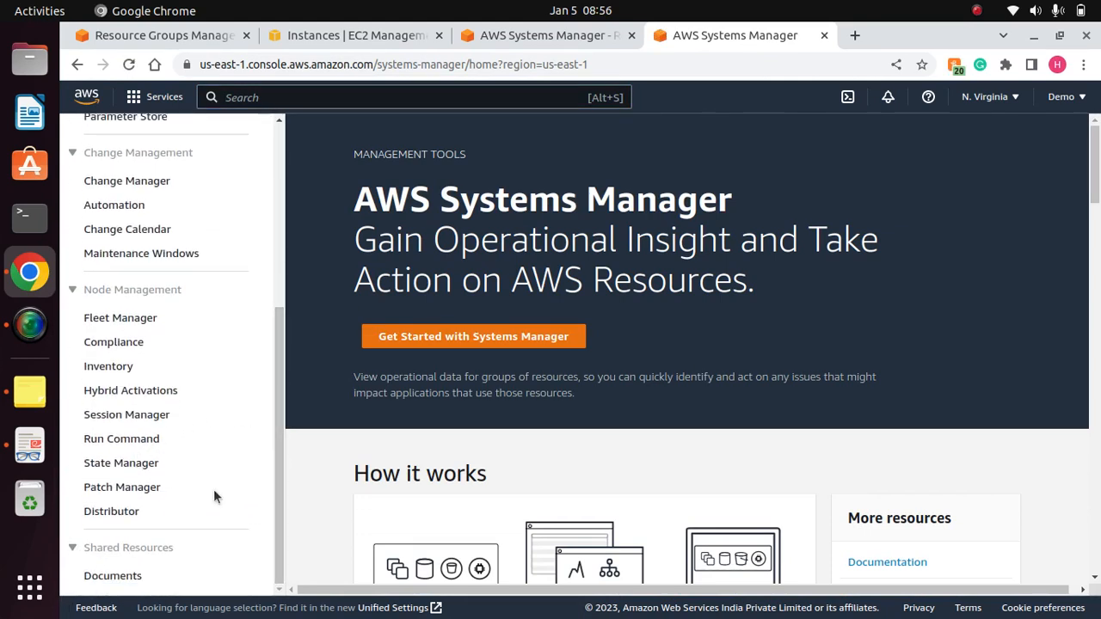
left_click(114, 580)
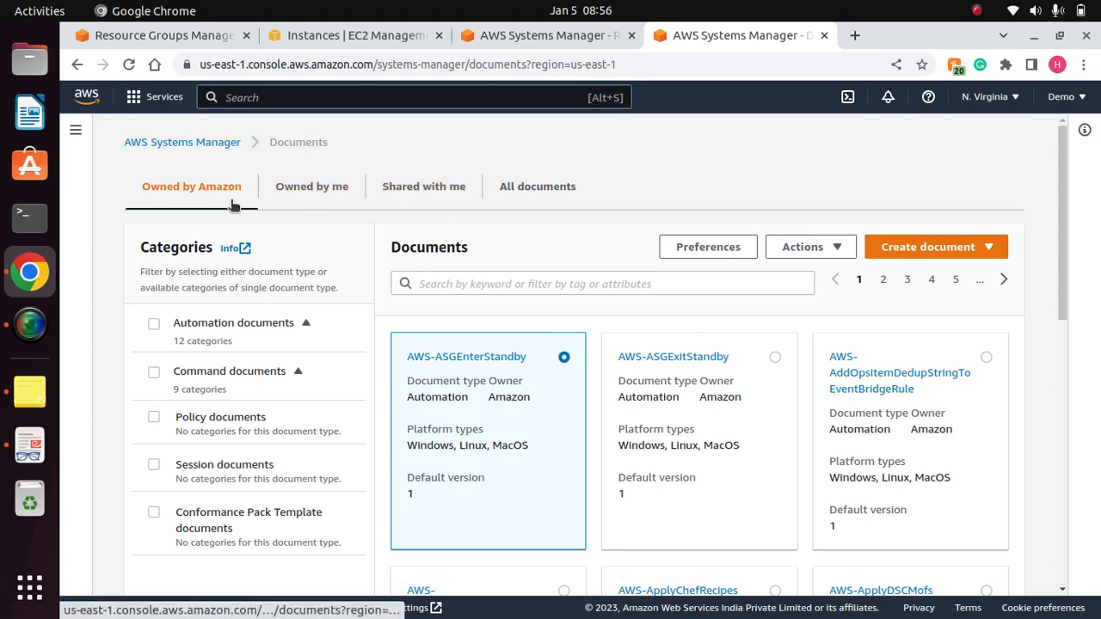
- Look through the Systems Manager documents owned by the account, those shared with it, and the full list of all documents
left_click(305, 192)
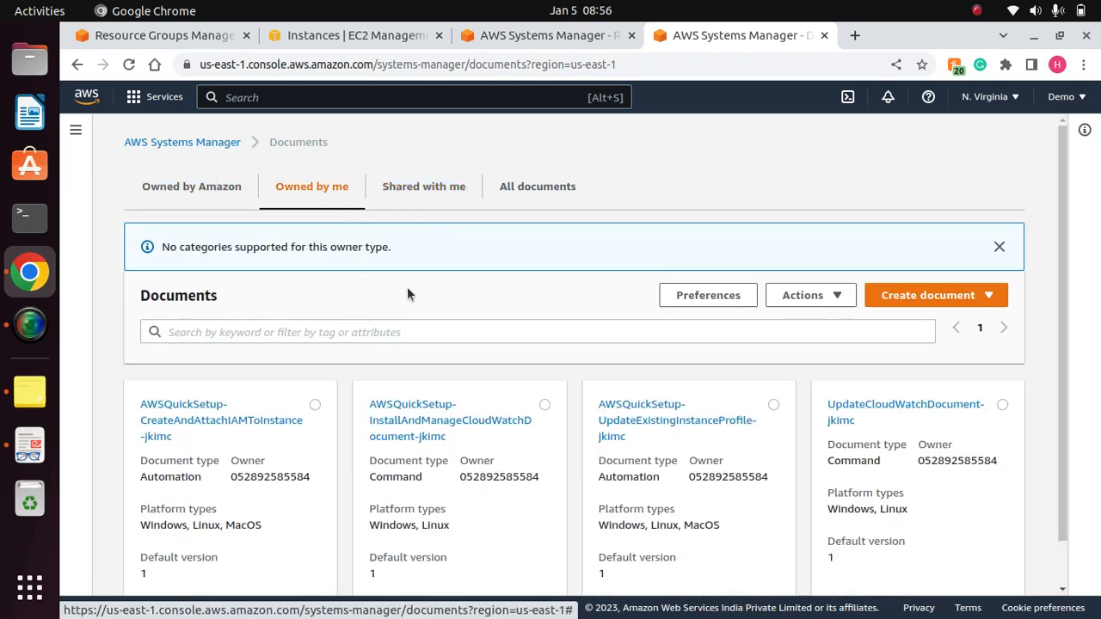
left_click(419, 195)
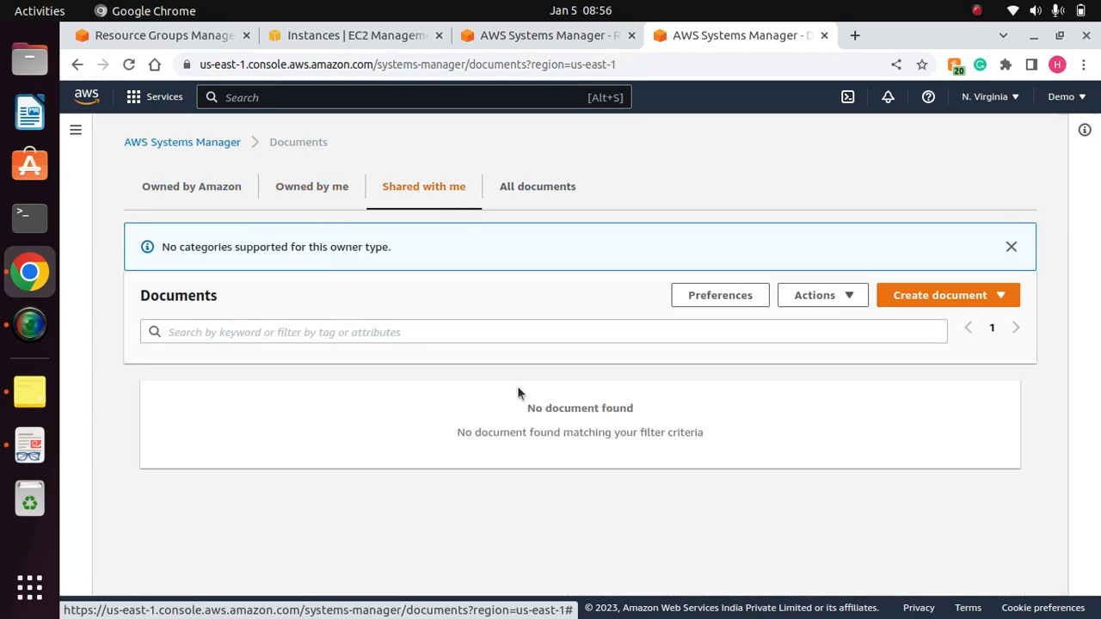
left_click(537, 194)
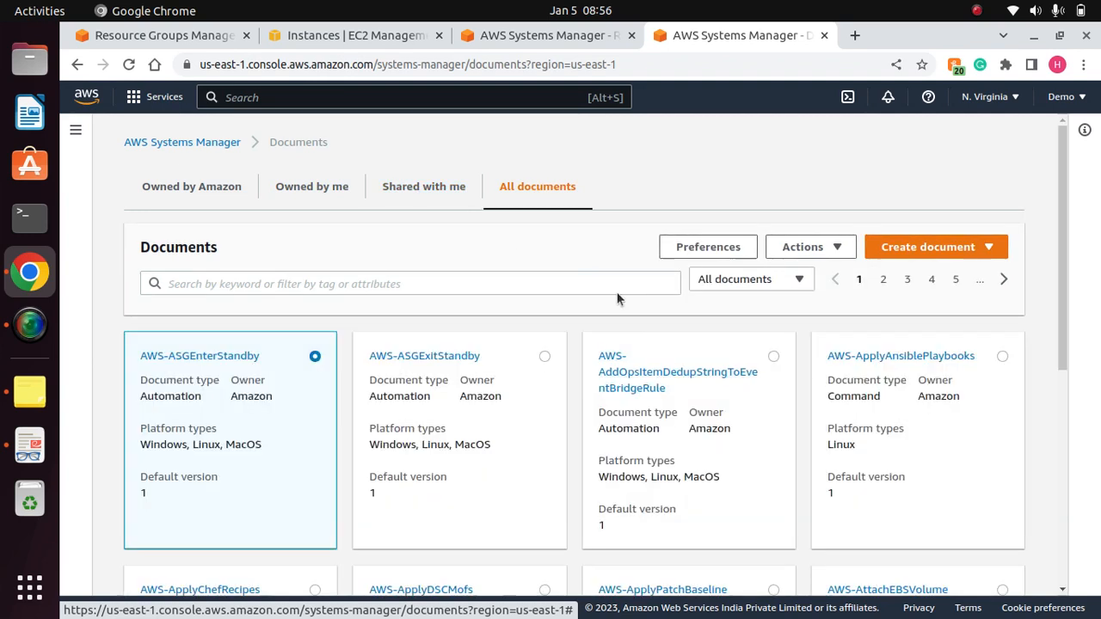
- Open the creation form for a Command or Session document and review its details fields and JSON content template
left_click(988, 247)
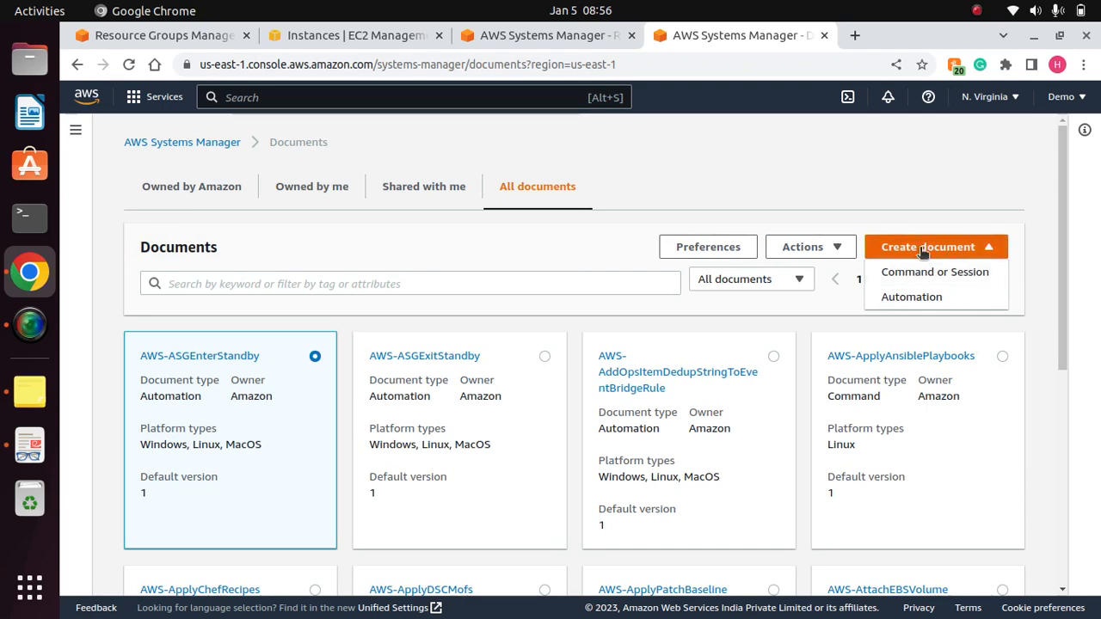
left_click(918, 273)
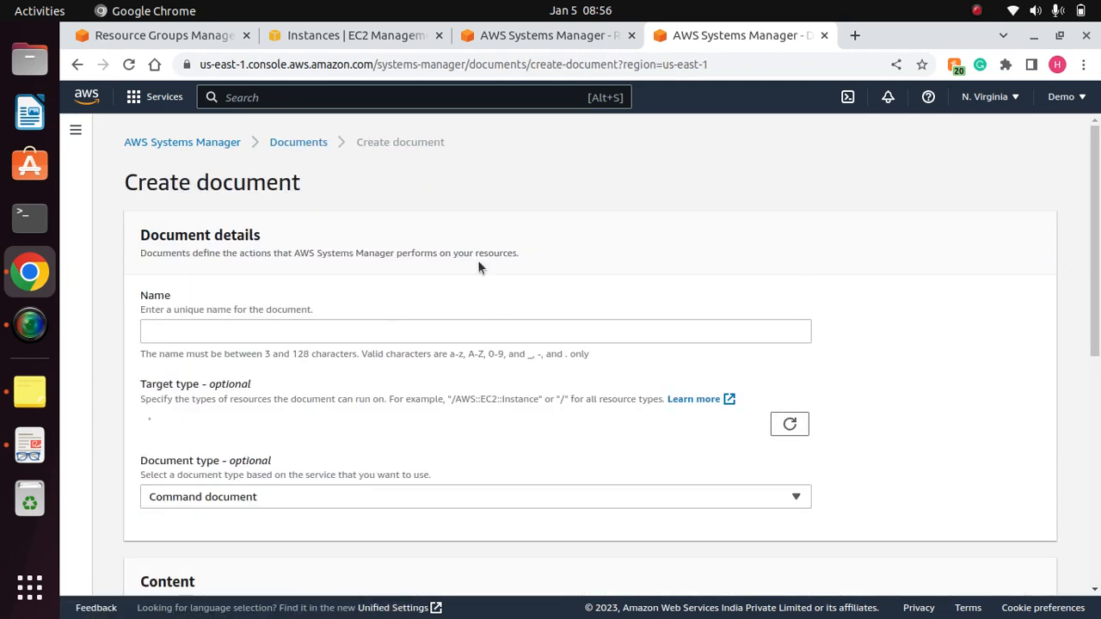
left_click_drag(1094, 266, 1071, 476)
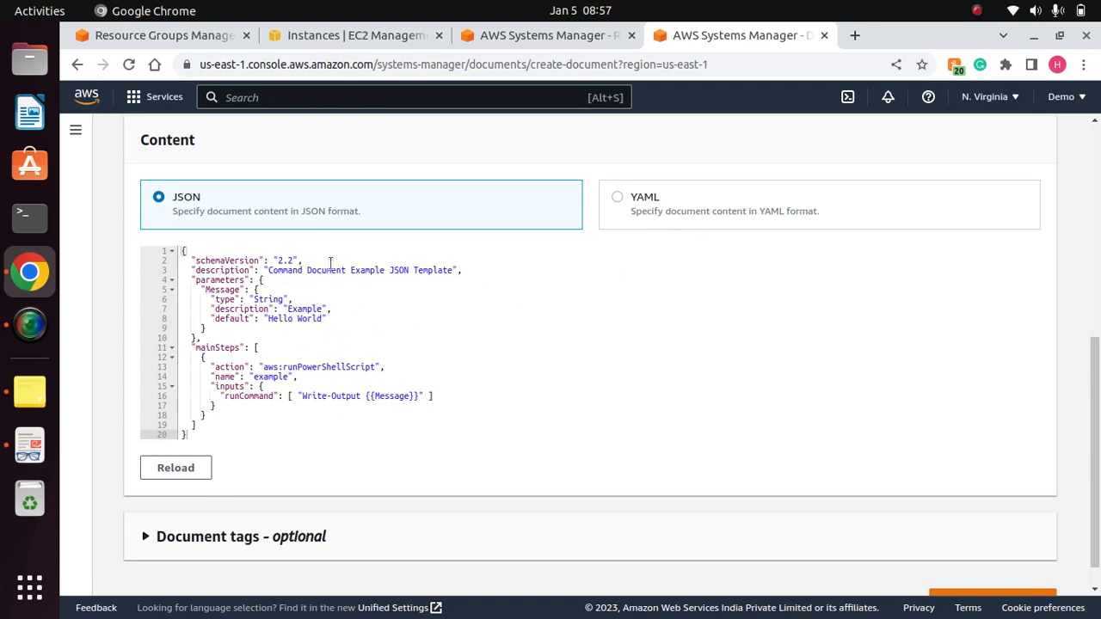
left_click_drag(1096, 380, 1096, 168)
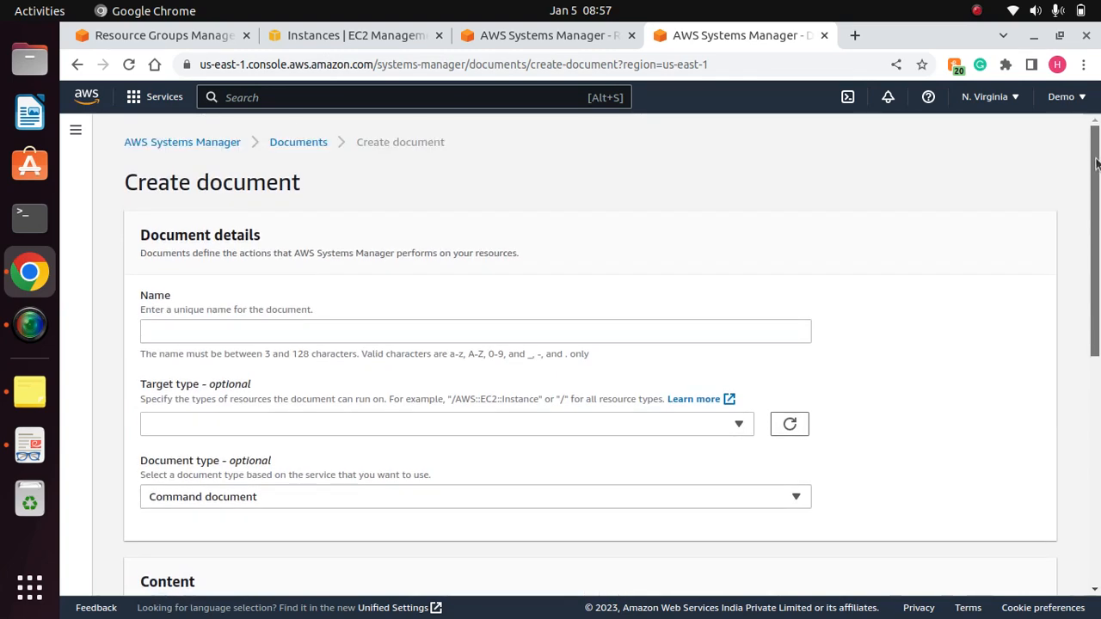
left_click_drag(1097, 164, 1075, 104)
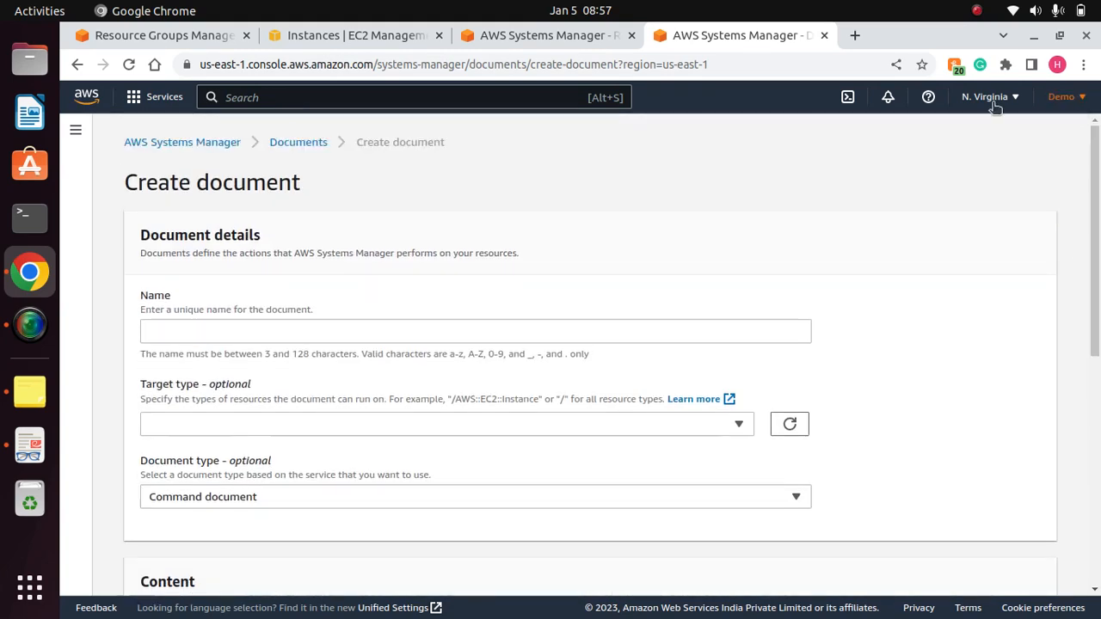
- Leave the document creation form, go to Run Command under Node Management and start a new command
left_click(76, 130)
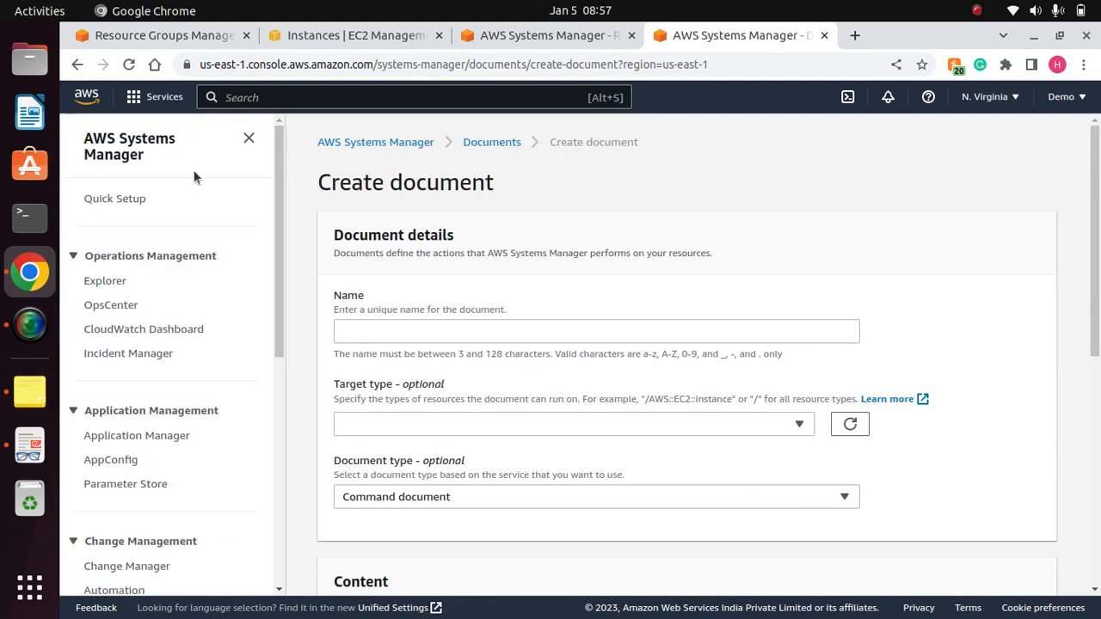
left_click(127, 148)
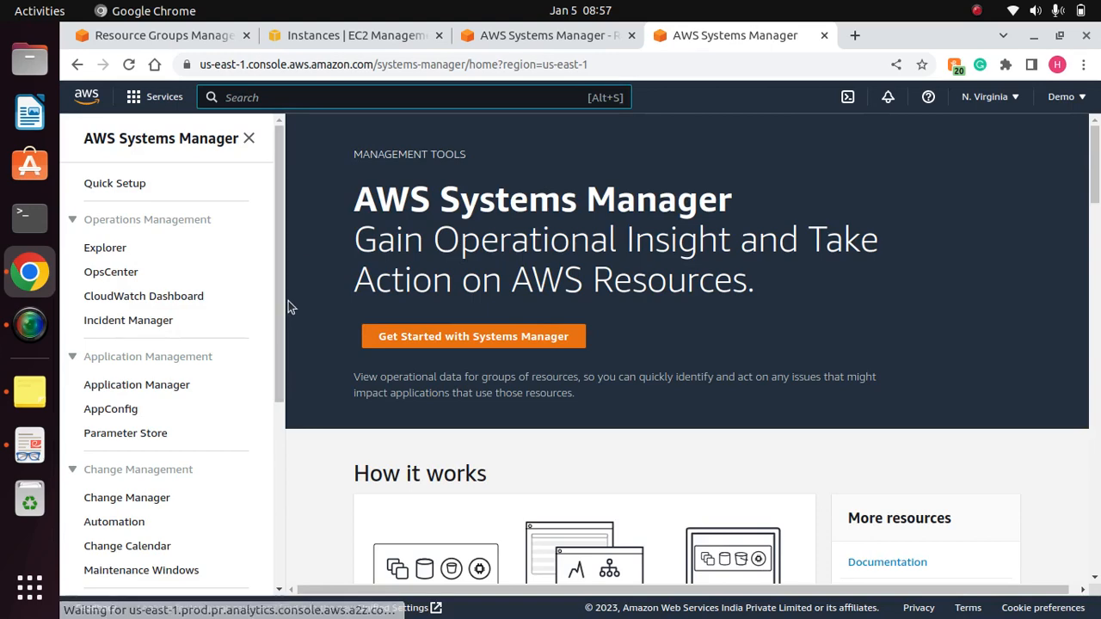
left_click_drag(279, 277, 279, 457)
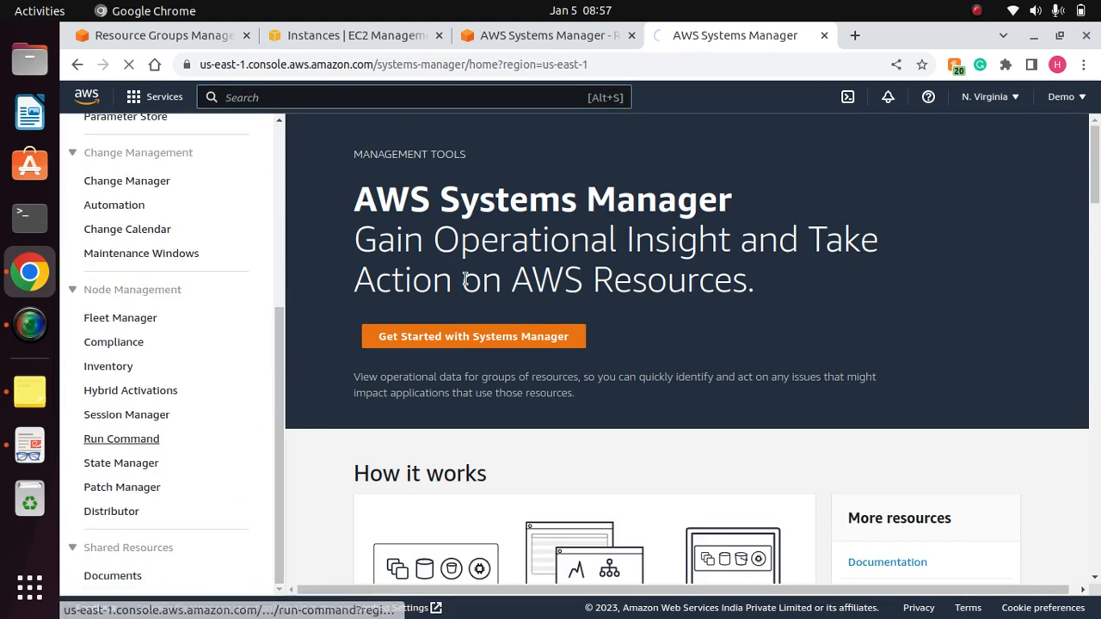
left_click(133, 440)
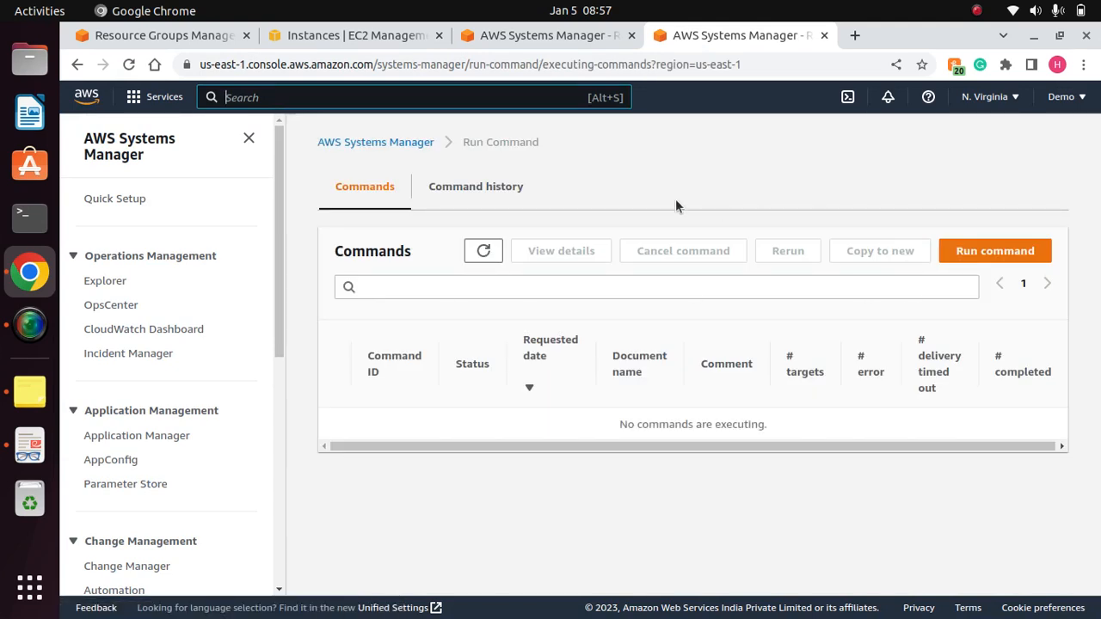
left_click(1010, 256)
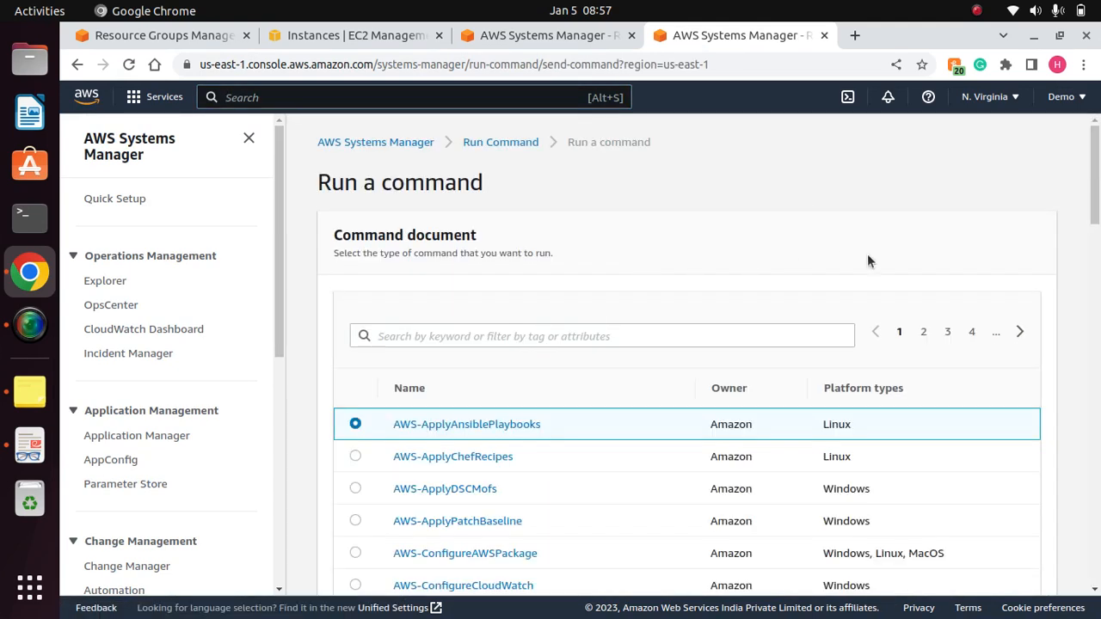
- Filter the command documents by aws-runshell and select AWS-RunShellScript as the command document
left_click(626, 336)
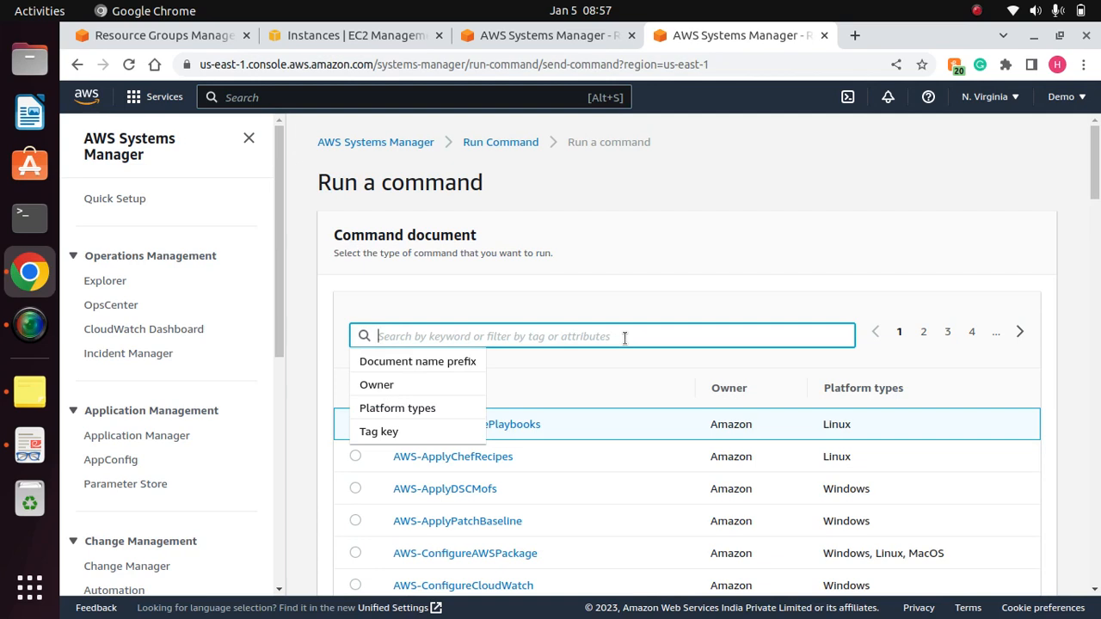
type("aws-runshell")
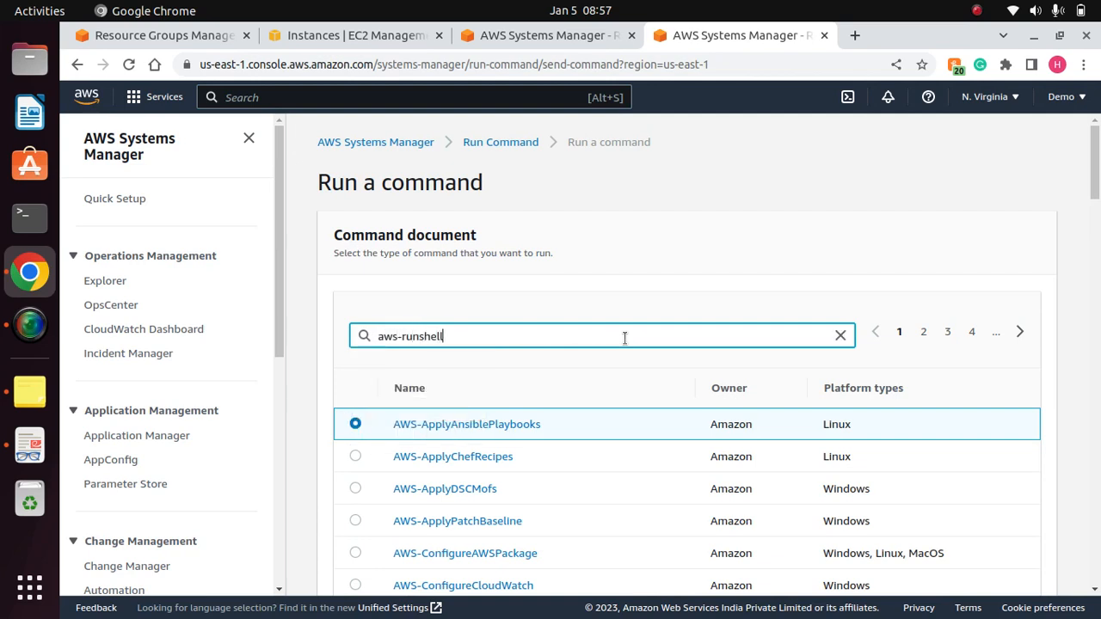
key("Return")
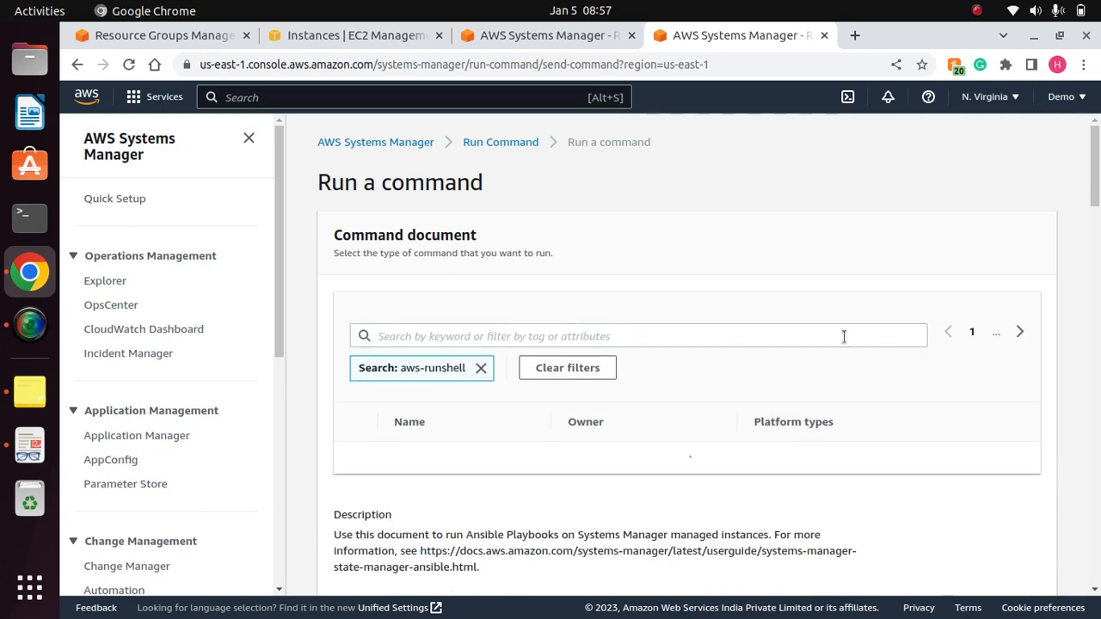
mouse_move(1096, 181)
left_mouse_down()
mouse_move(1095, 218)
mouse_move(1097, 202)
left_mouse_up()
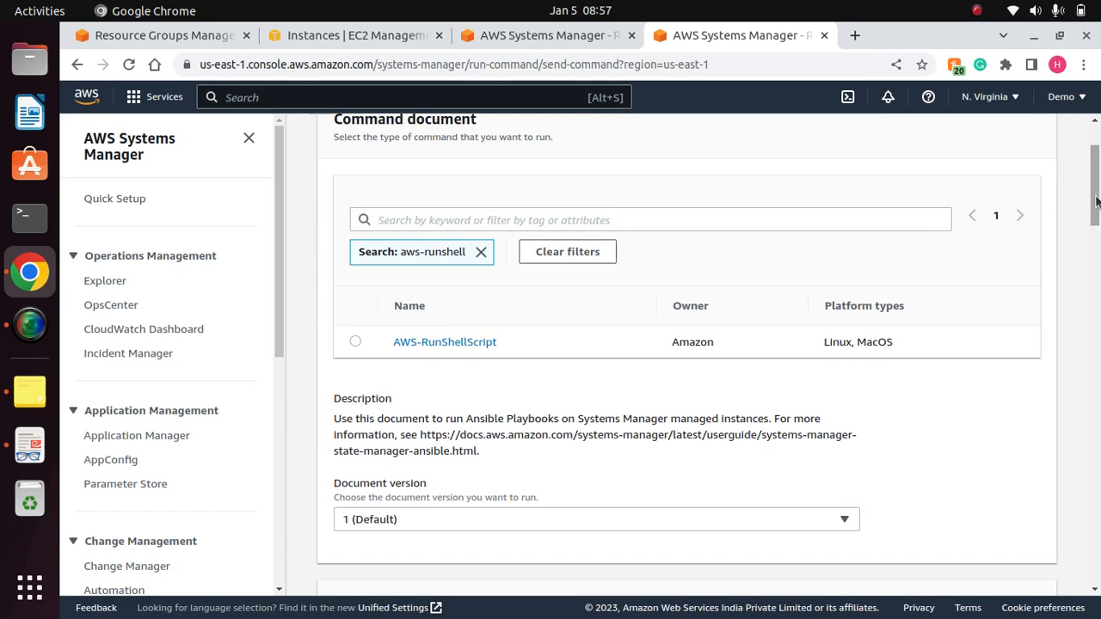
left_click(356, 342)
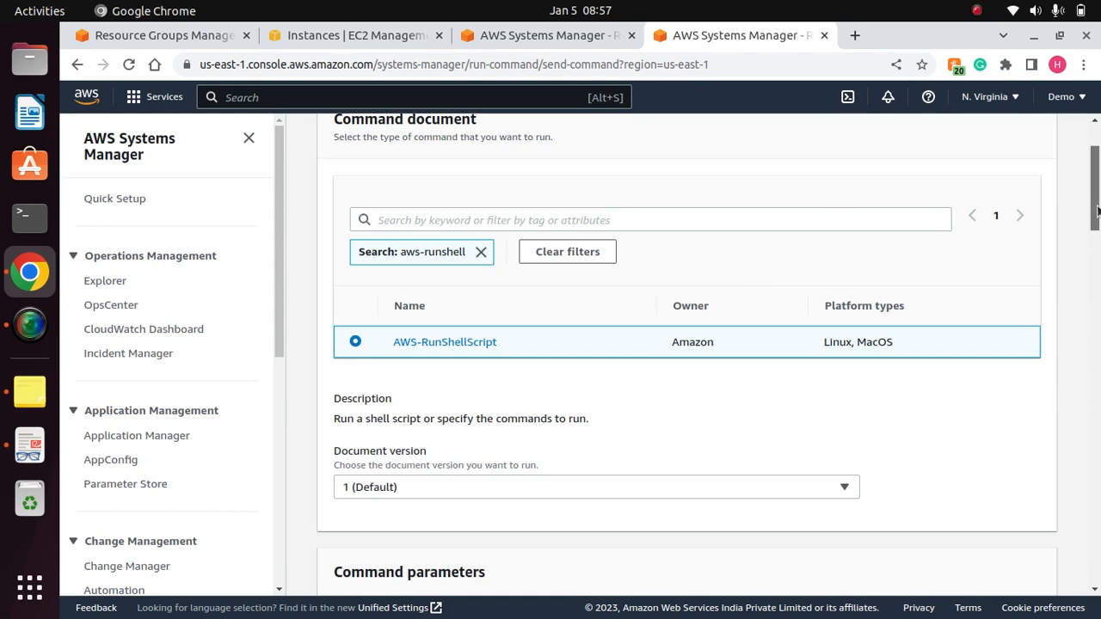
- Check which document versions are offered for the AWS-RunShellScript document
scroll(1096, 262, "down", 3)
mouse_move(1093, 252)
left_mouse_down()
mouse_move(1096, 194)
mouse_move(1095, 249)
left_mouse_up()
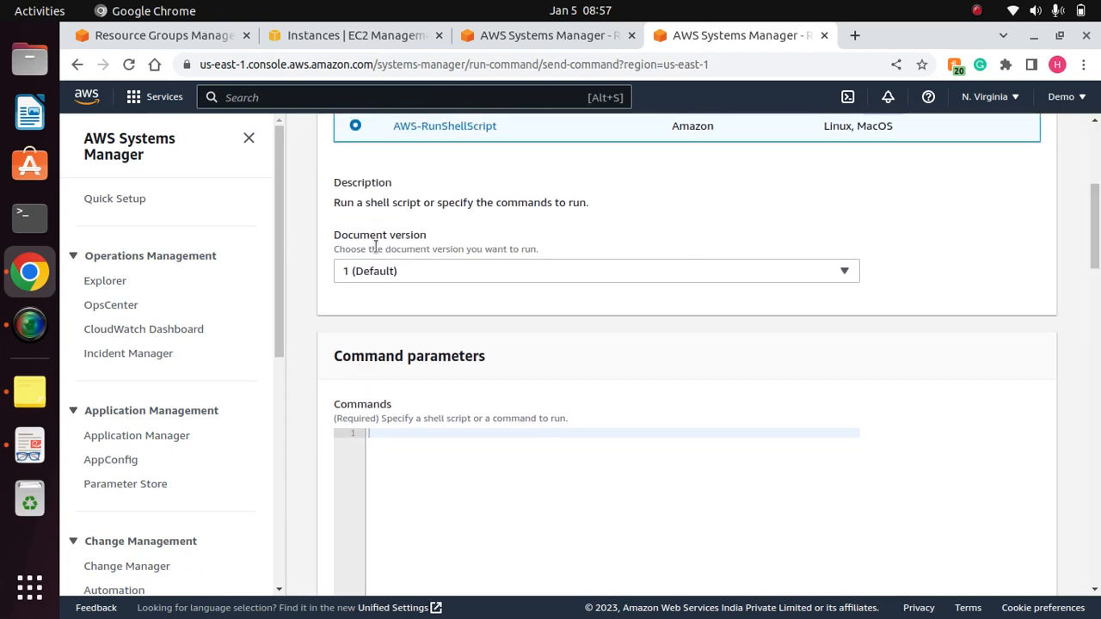
left_click(654, 282)
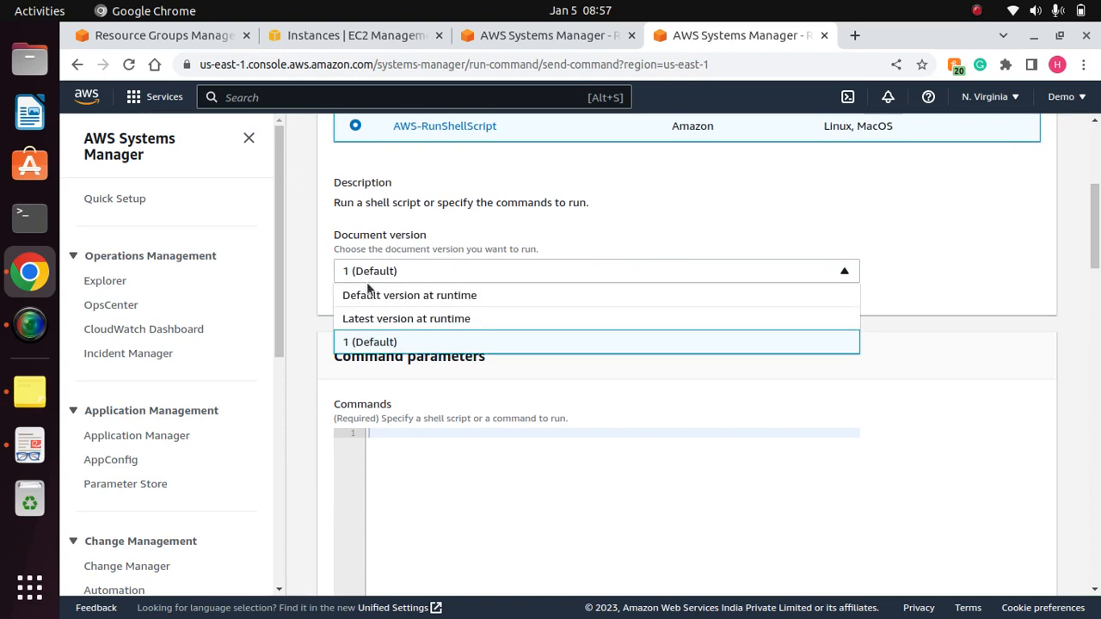
left_click(423, 269)
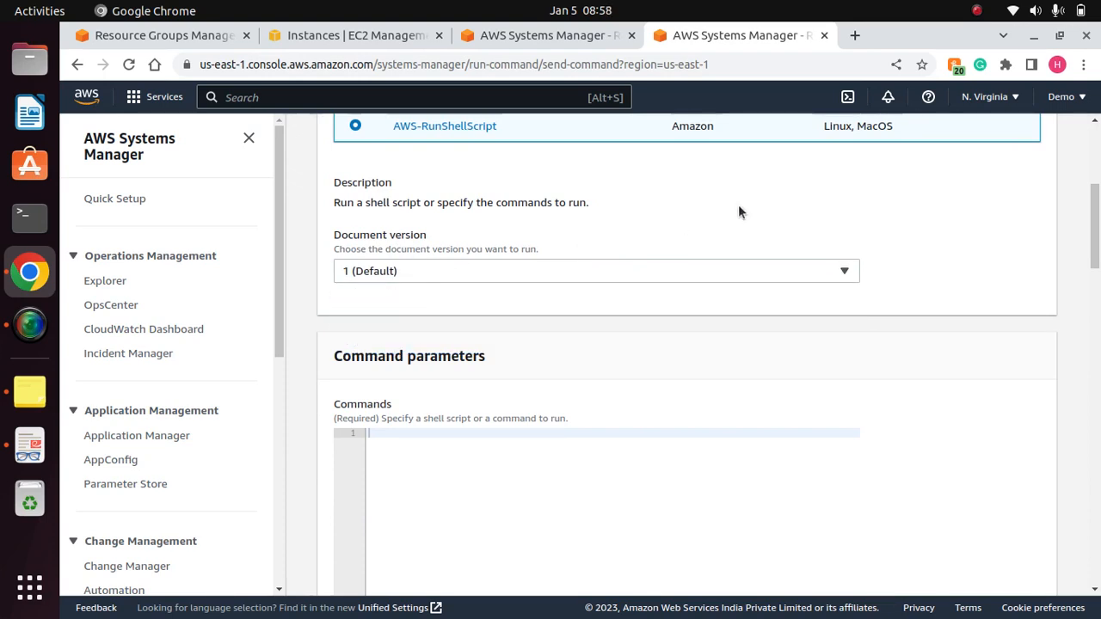
- Enter the shell command "sudo yum install -y httpd" in the command parameters
left_click_drag(1095, 234, 1095, 269)
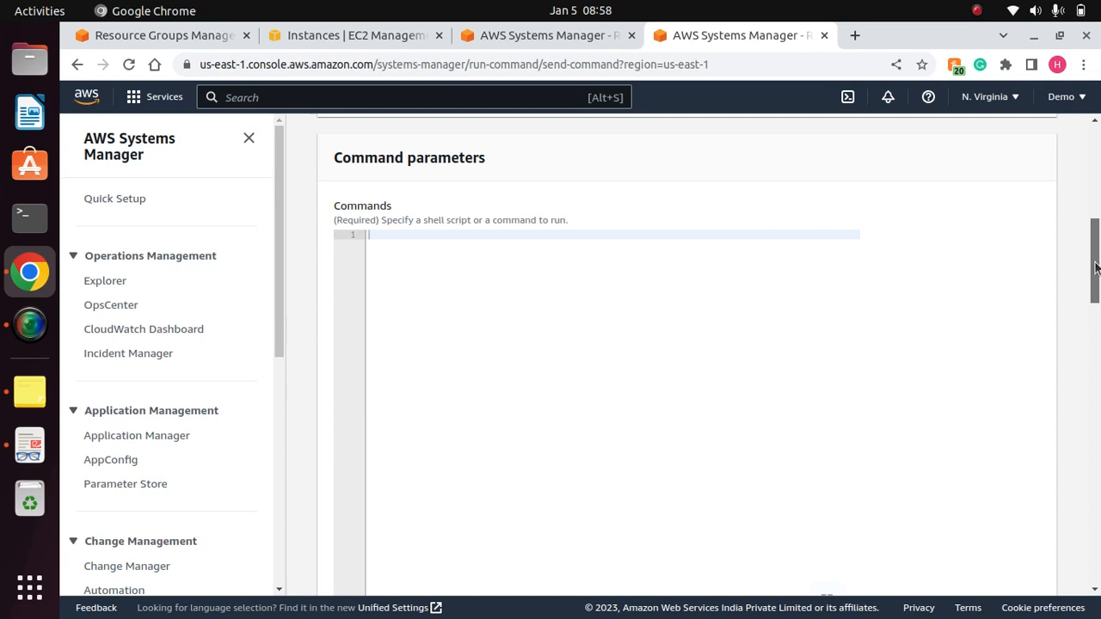
left_click_drag(492, 160, 332, 158)
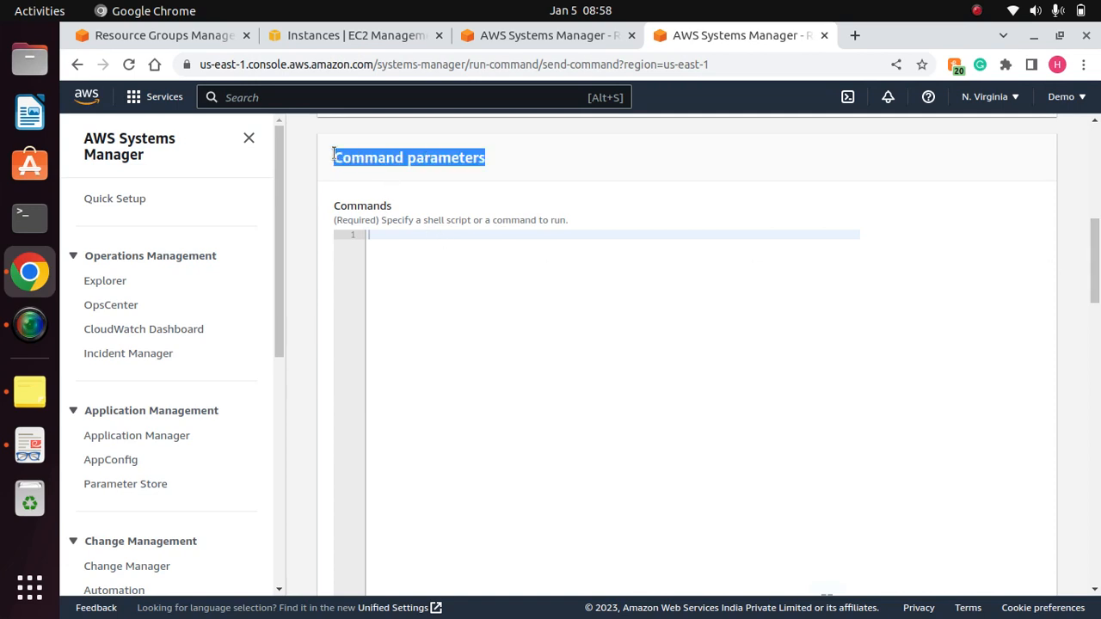
left_click(507, 164)
left_click_drag(506, 164, 322, 165)
left_click(424, 250)
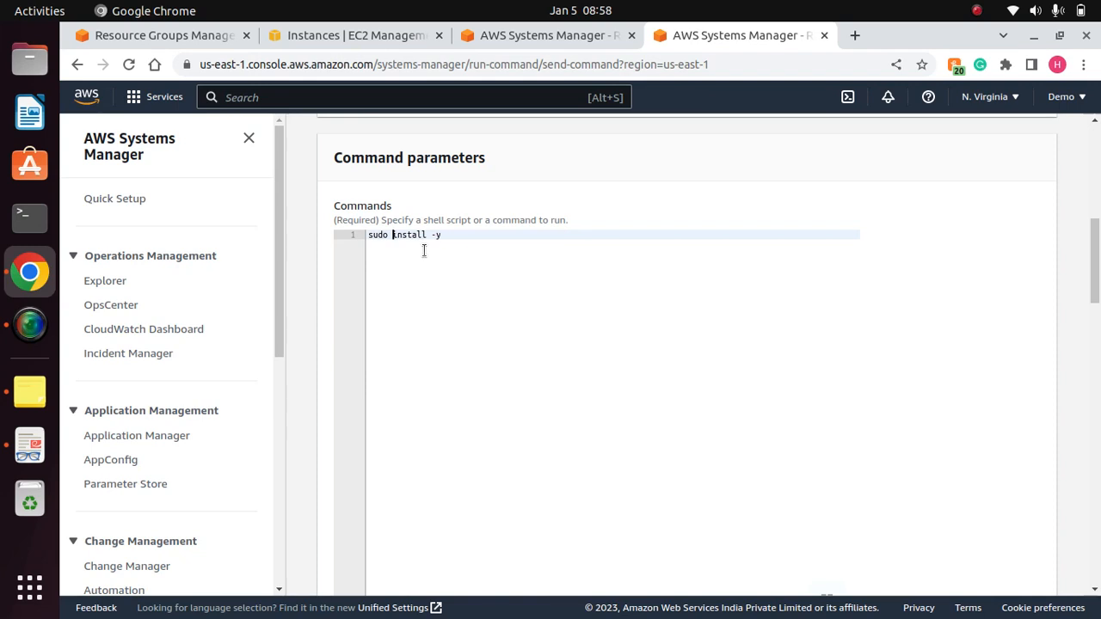
type("yum")
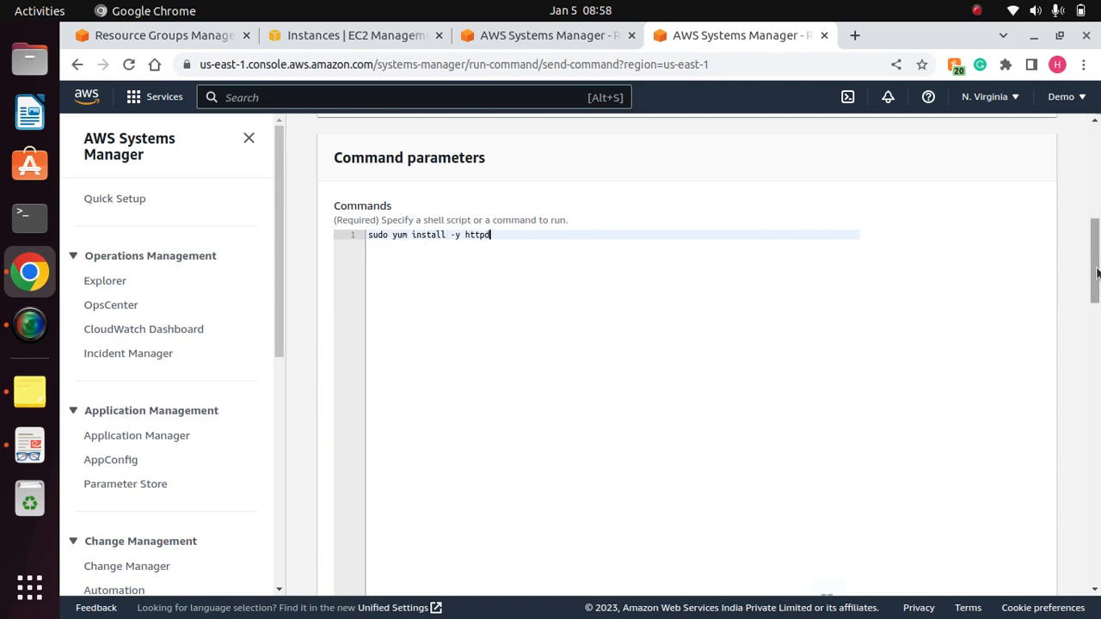
- Review the optional Working Directory and Execution Timeout parameters of the command
left_click_drag(1095, 269, 1097, 338)
left_click(540, 258)
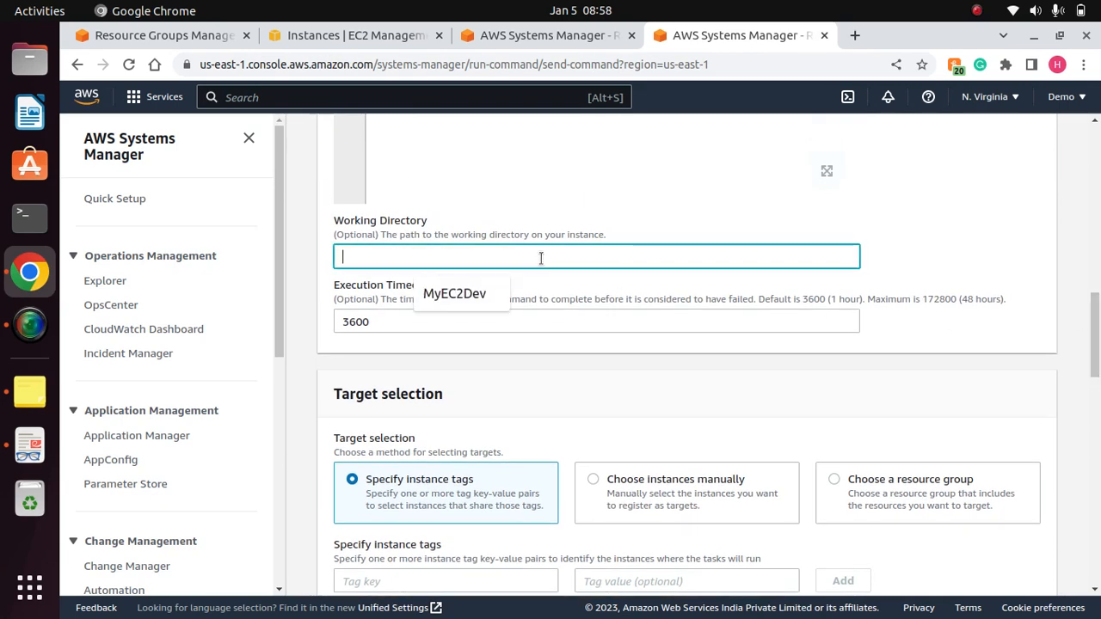
left_click(901, 249)
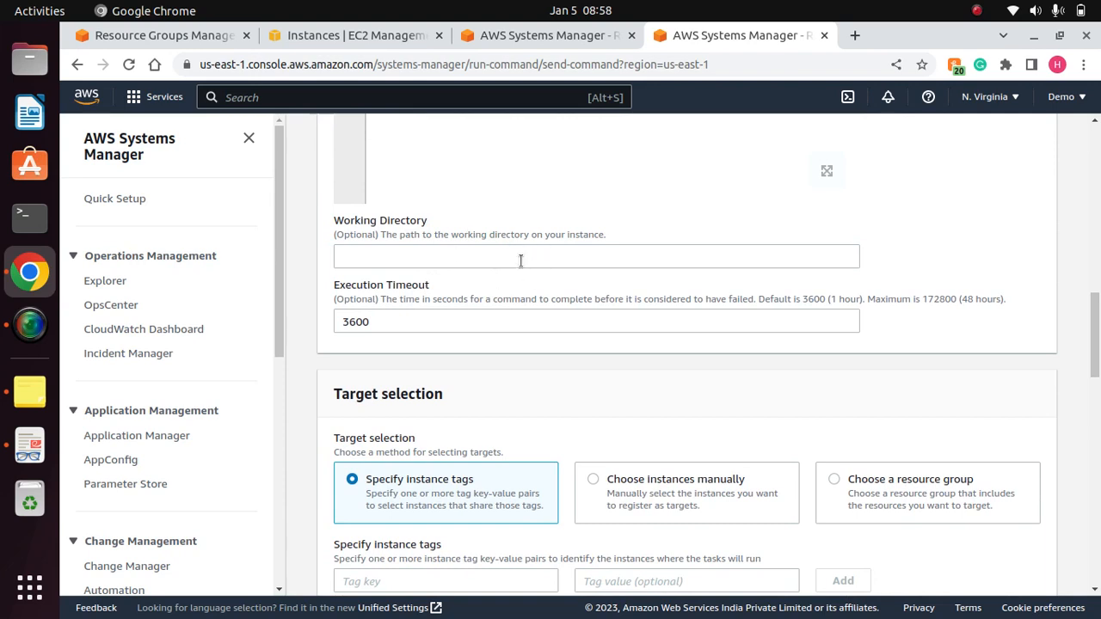
left_click(413, 252)
left_click(932, 264)
- Target instances by tag, entering the tag key Name with the value SSM
left_click_drag(1094, 307, 1096, 381)
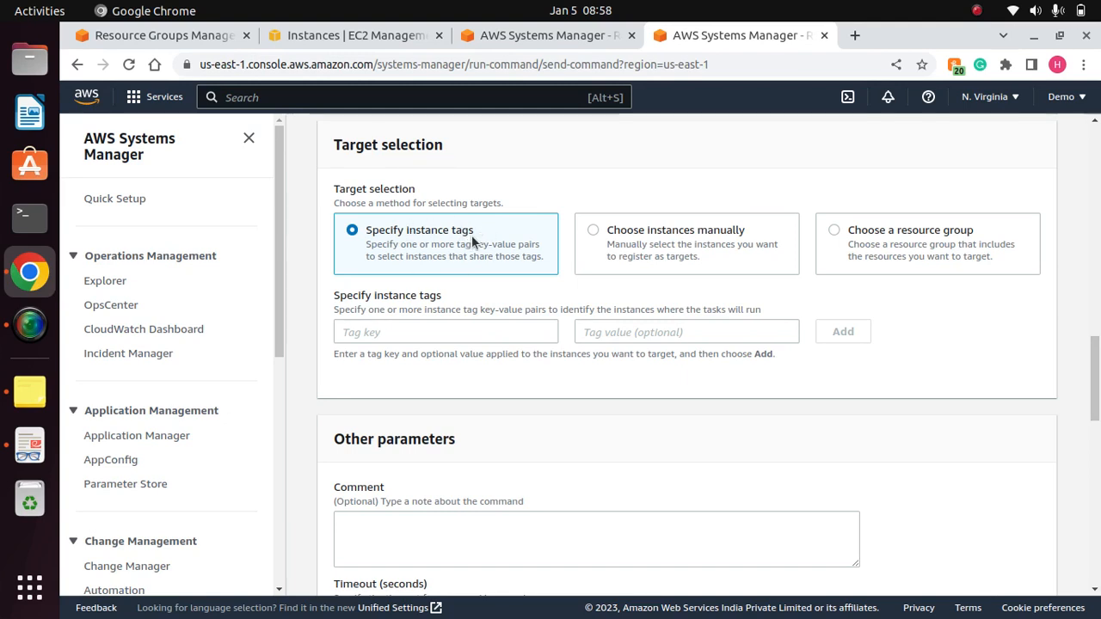
left_click_drag(449, 148, 334, 144)
left_click(453, 149)
left_click(410, 324)
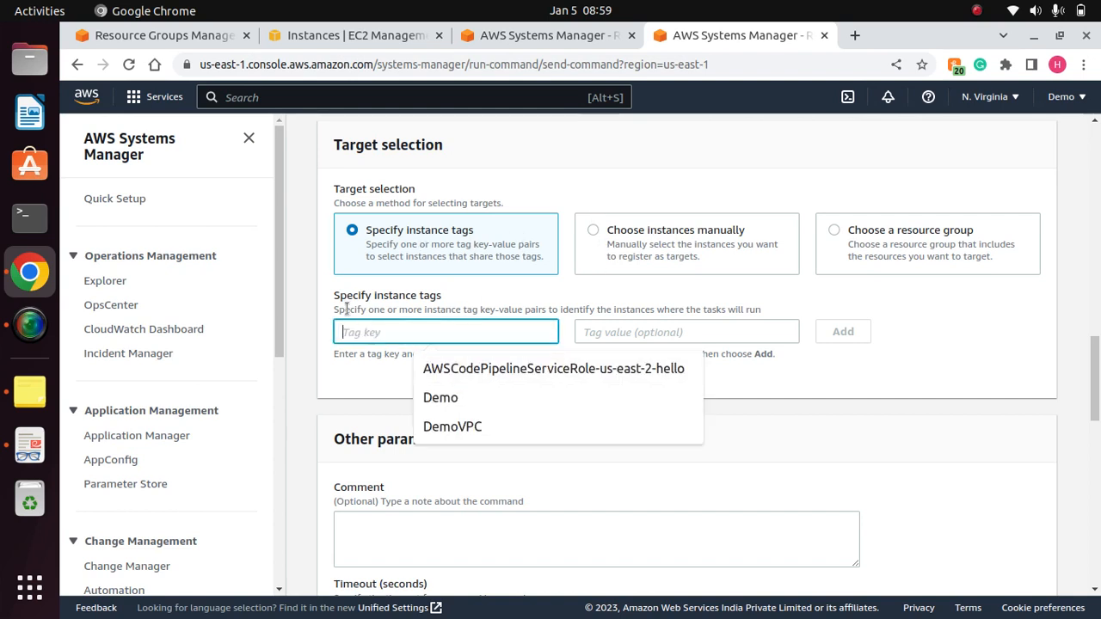
left_click(747, 323)
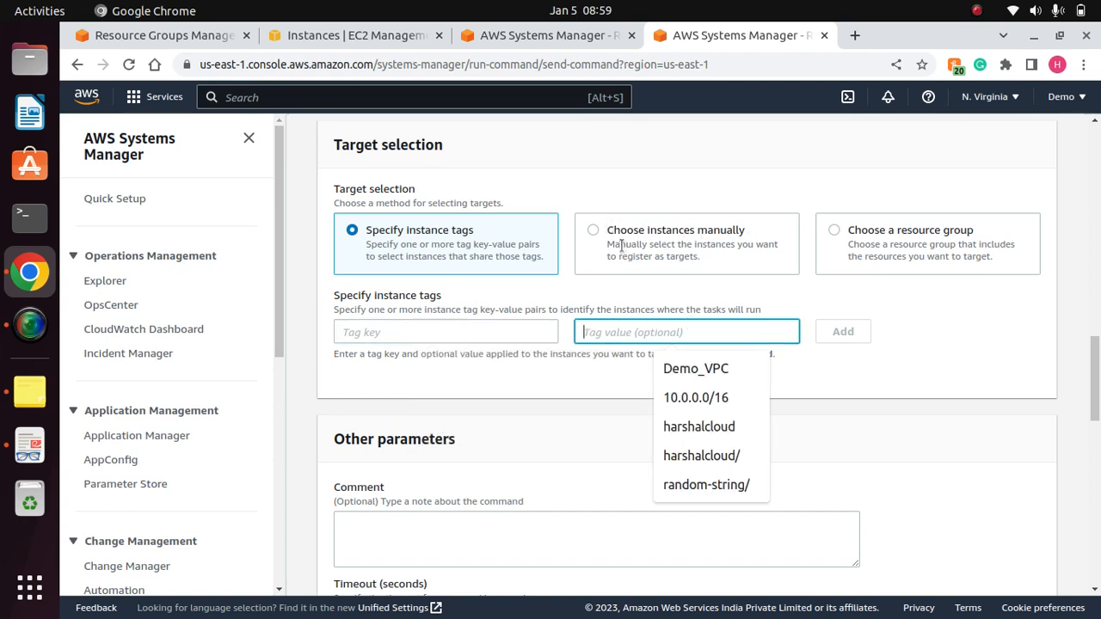
left_click(438, 325)
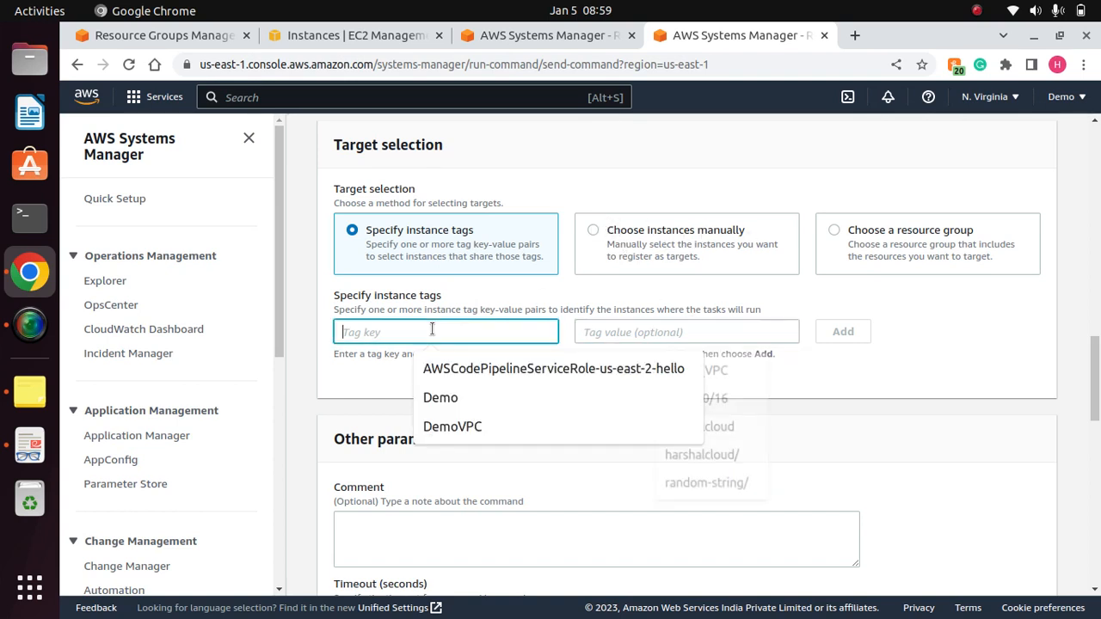
type("name")
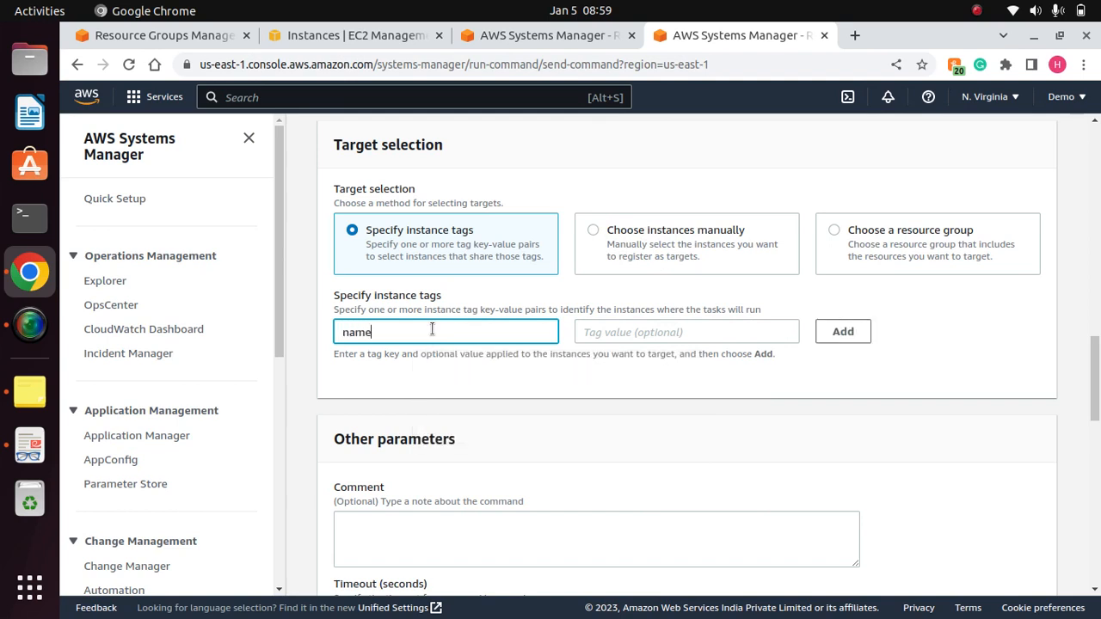
key("BackSpace")
key("BackSpace")
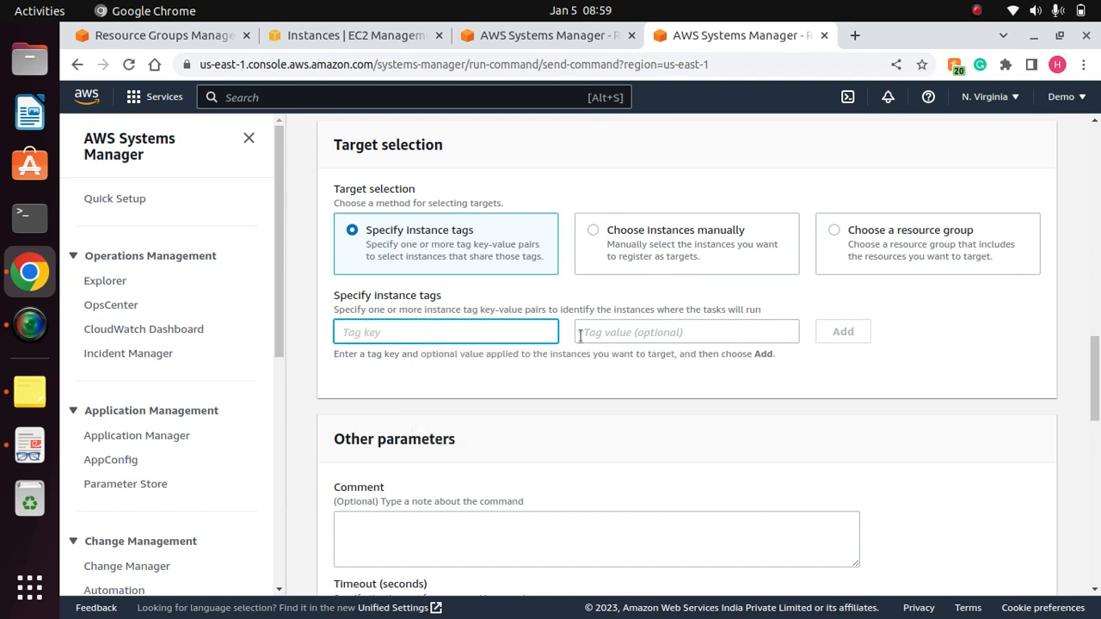
type("Name")
left_click(582, 334)
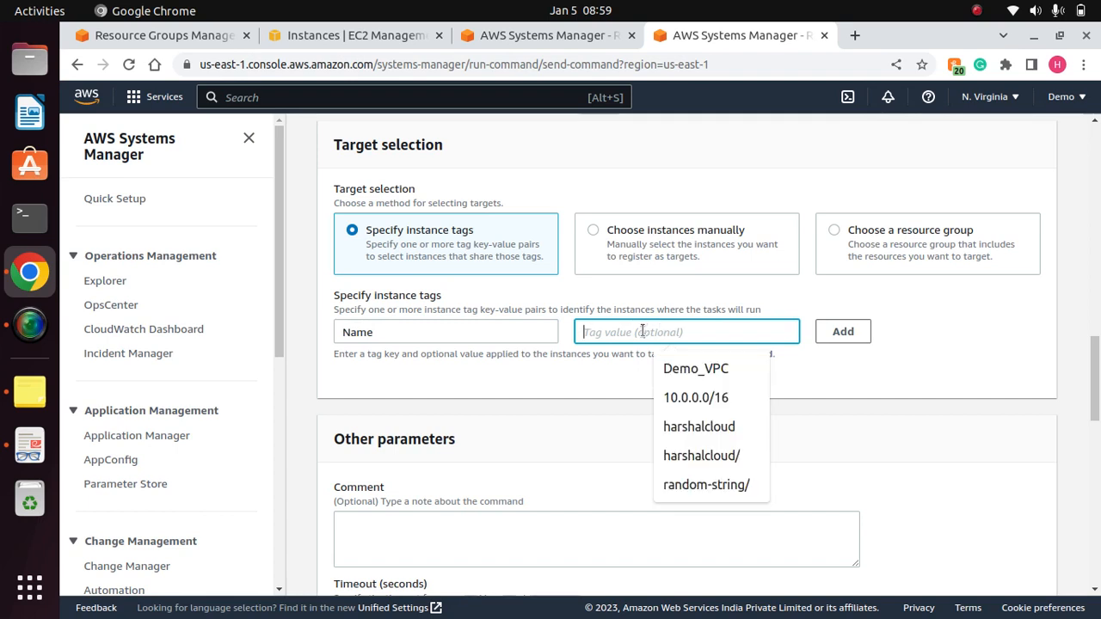
type("SSM")
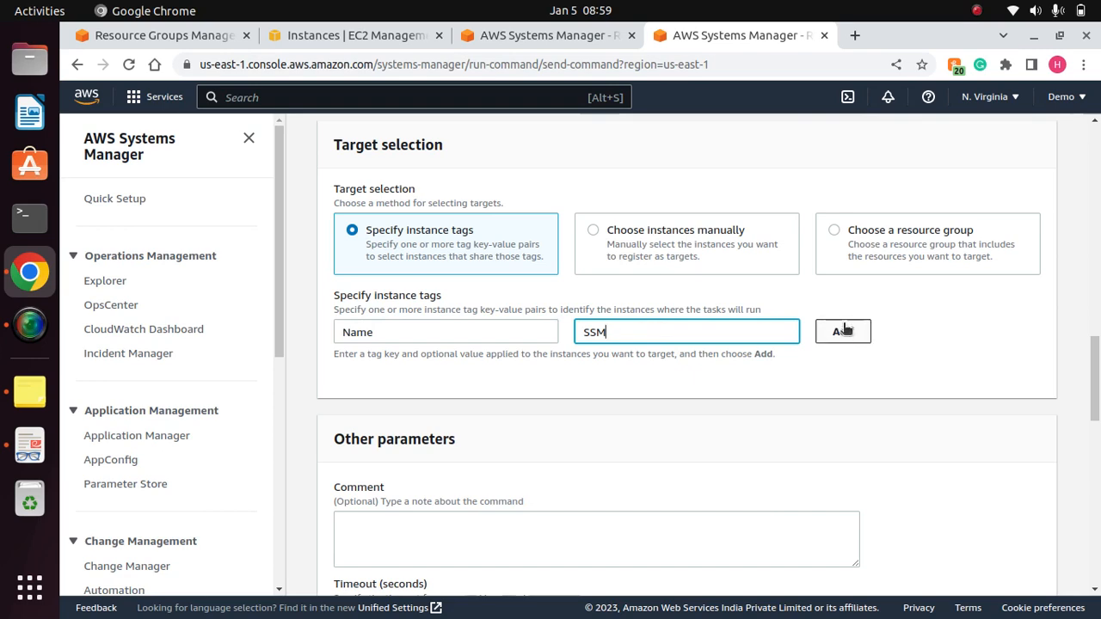
- Switch the target selection to choosing instances manually and examine the list of available instances
left_click(595, 234)
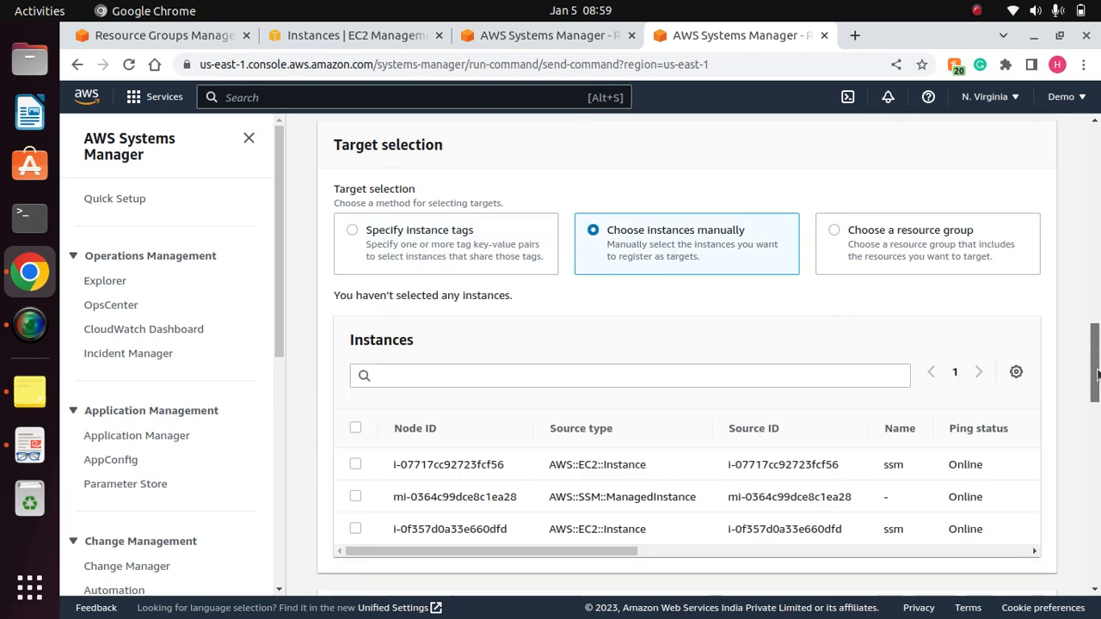
left_click_drag(1097, 344, 1098, 389)
scroll(1097, 361, "up", 3)
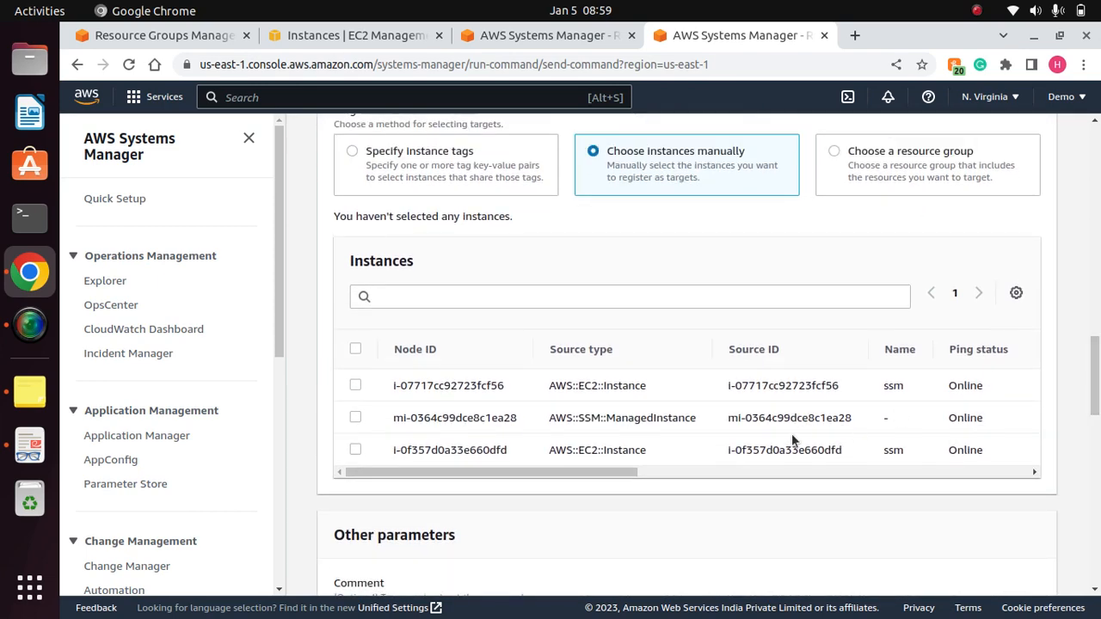
left_click_drag(598, 473, 494, 443)
- Target the resource group MyEC2Dev with all available resource types
left_click(833, 151)
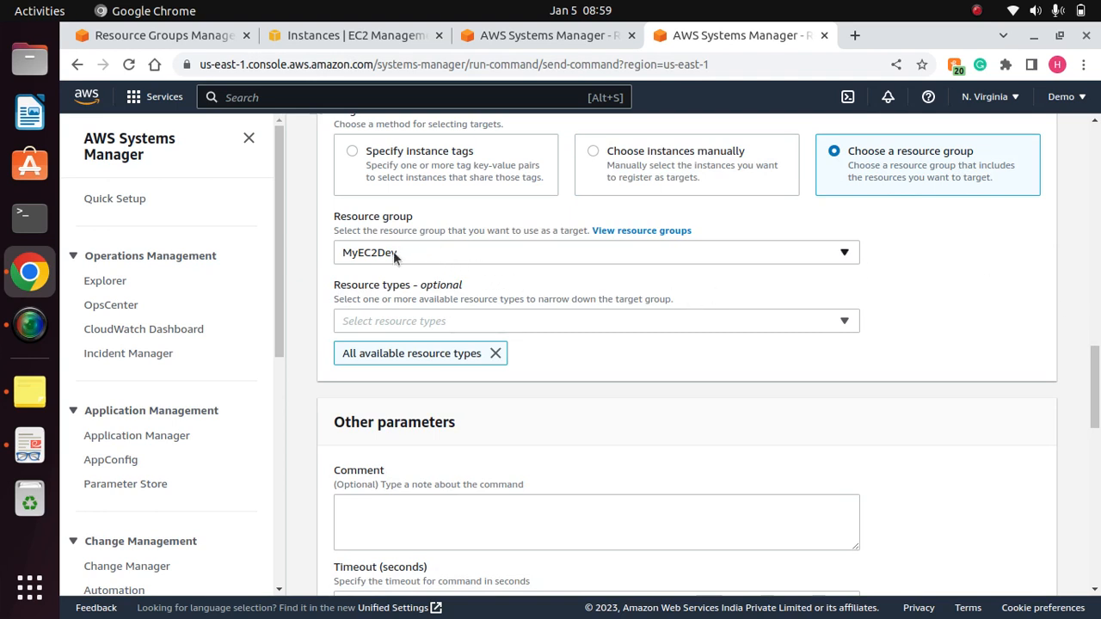
left_click(828, 255)
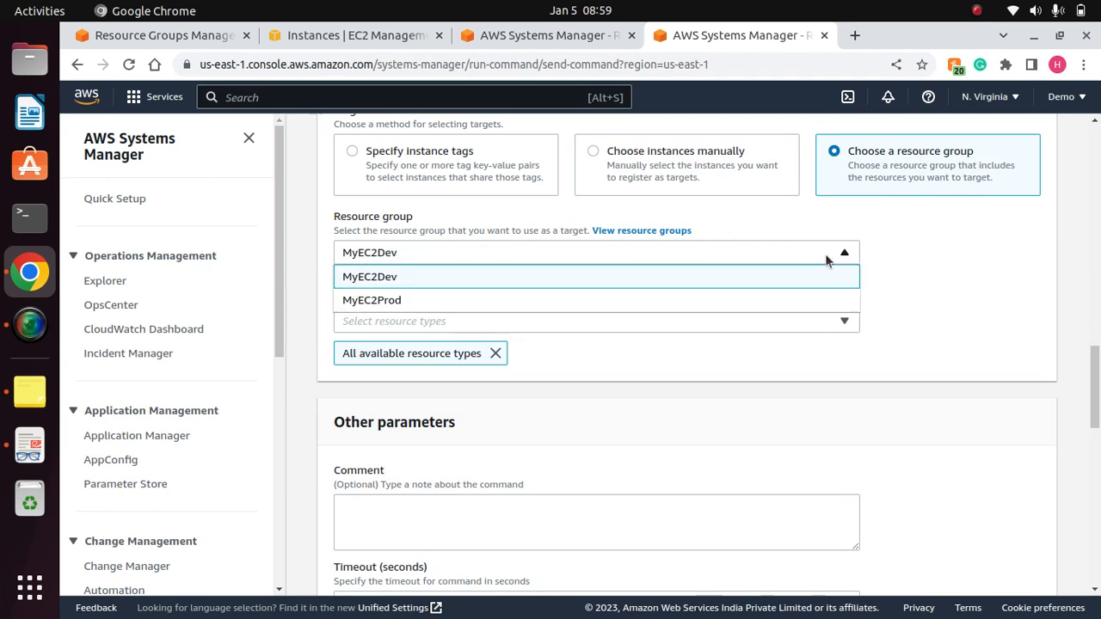
left_click(383, 279)
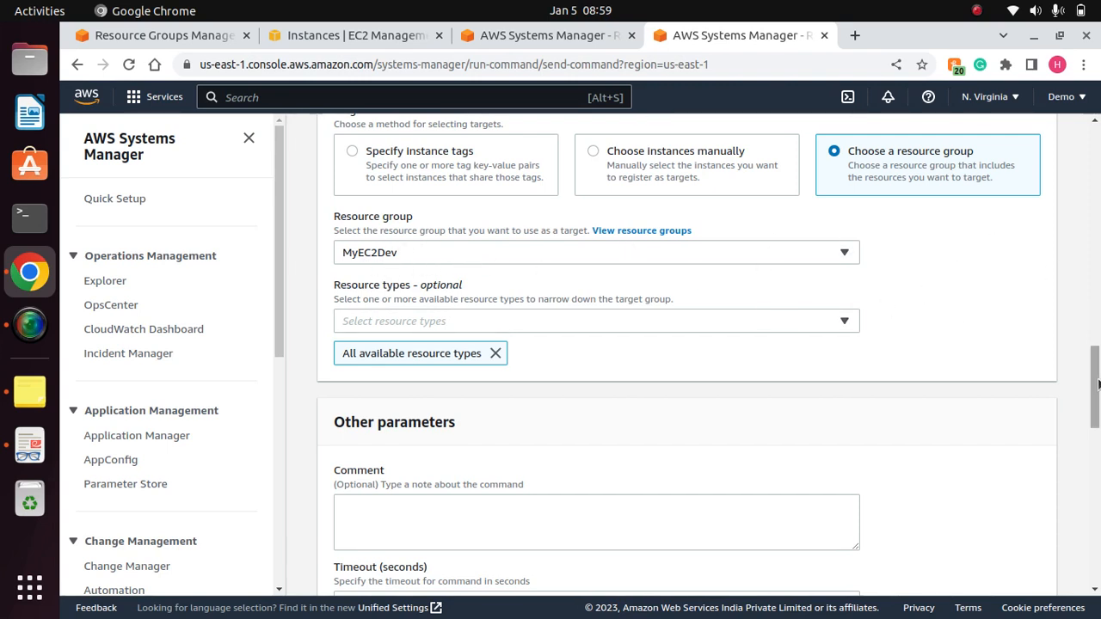
mouse_move(1097, 386)
left_mouse_down()
mouse_move(1097, 415)
mouse_move(1097, 396)
left_mouse_up()
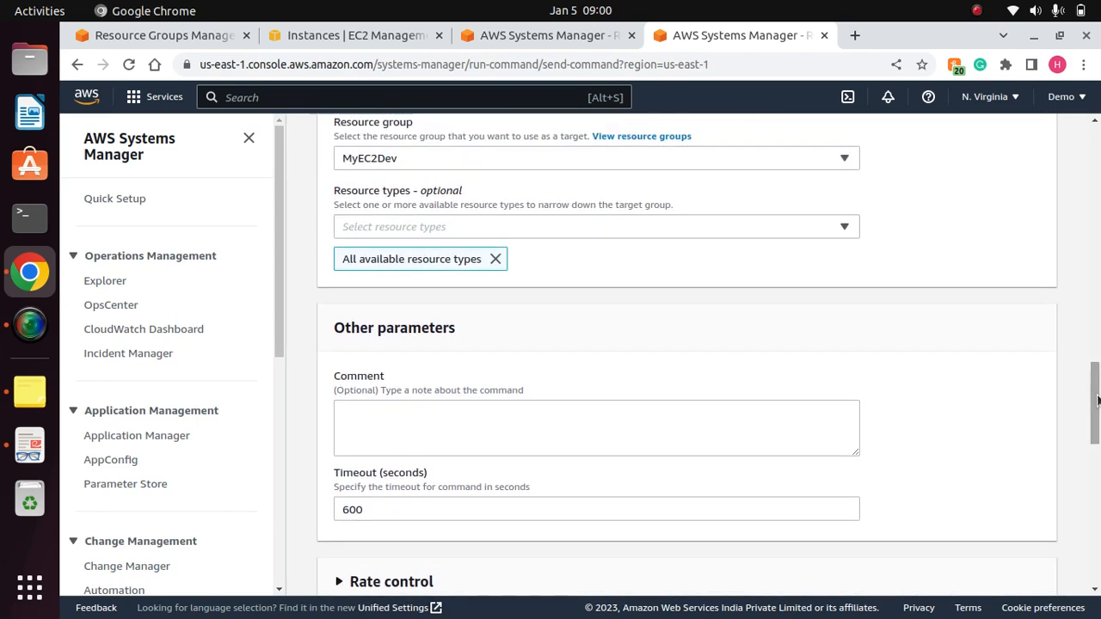
left_click(569, 228)
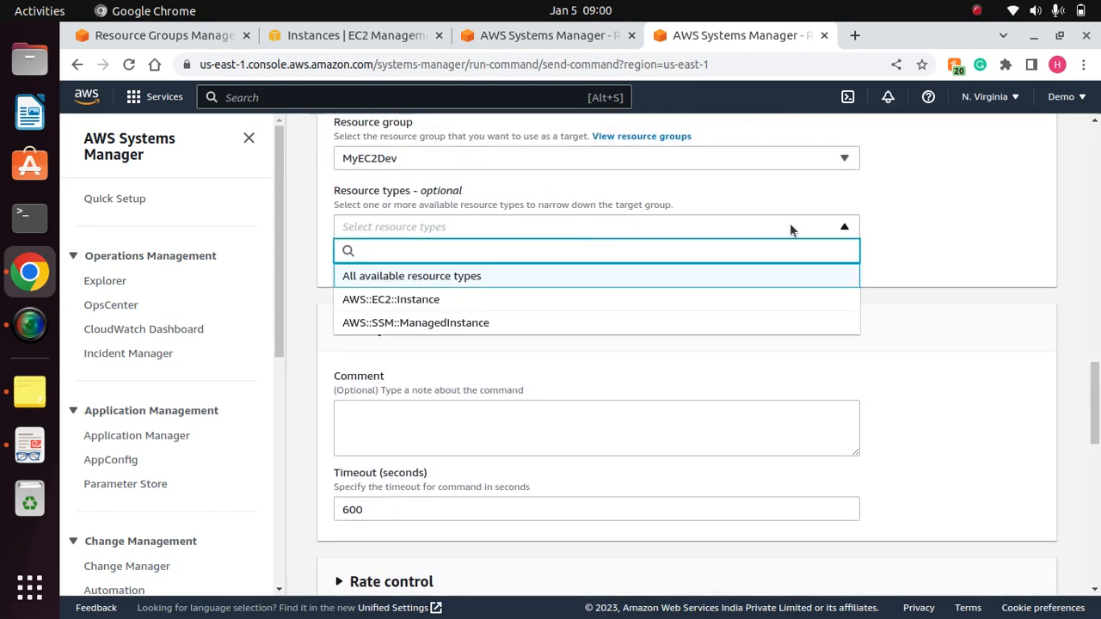
key("Return")
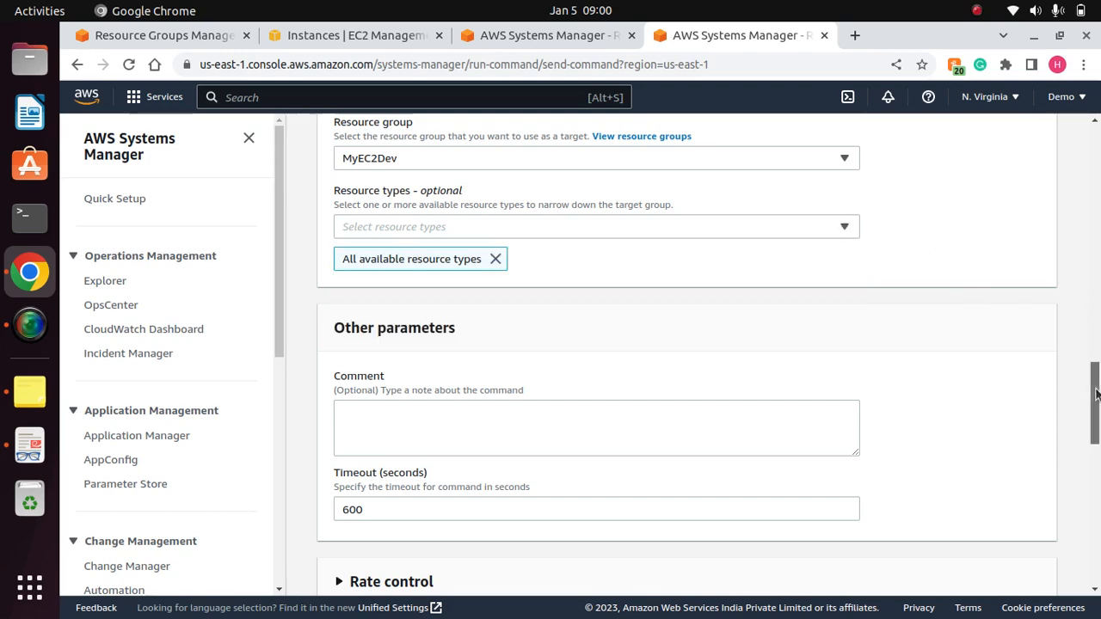
- Expand the rate control settings and set the concurrency to 1 target
left_click_drag(1096, 394, 1097, 456)
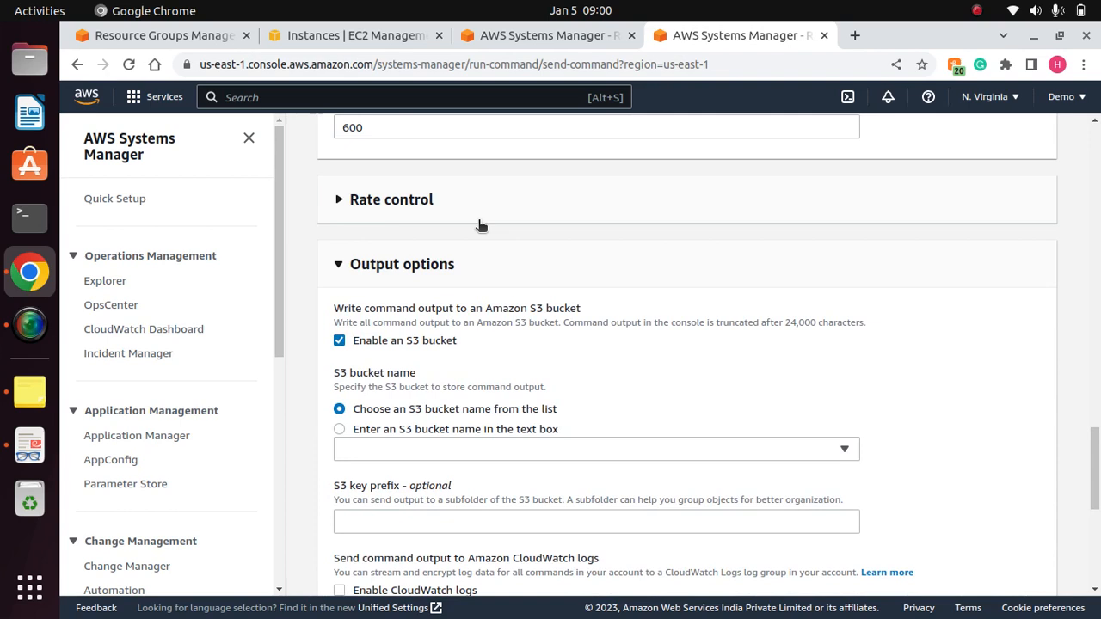
left_click(379, 206)
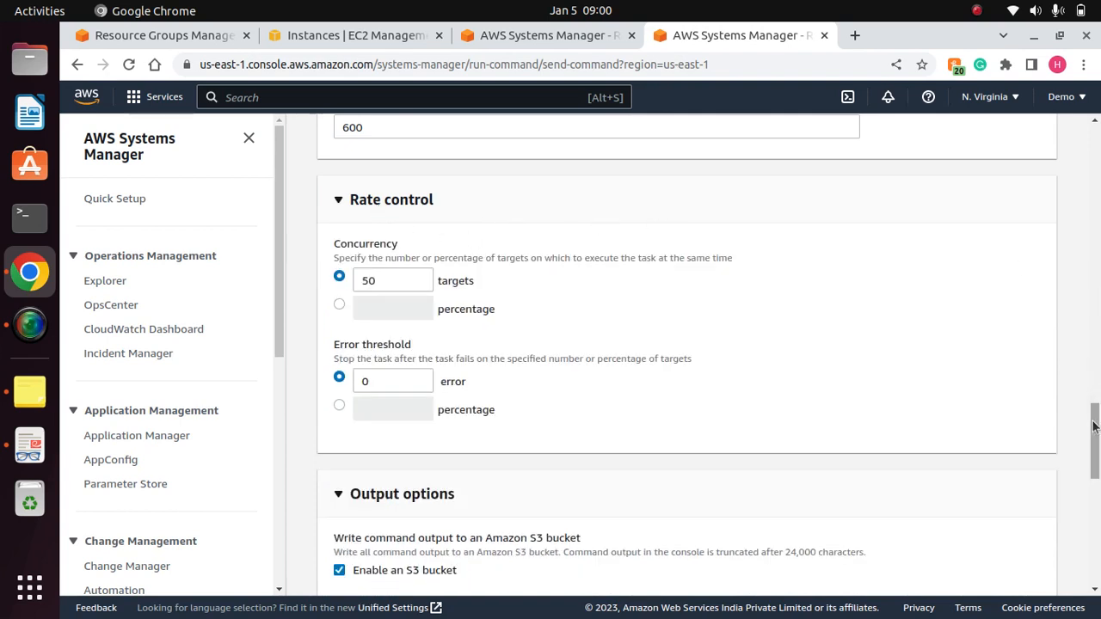
left_click(395, 282)
key("BackSpace")
key("BackSpace")
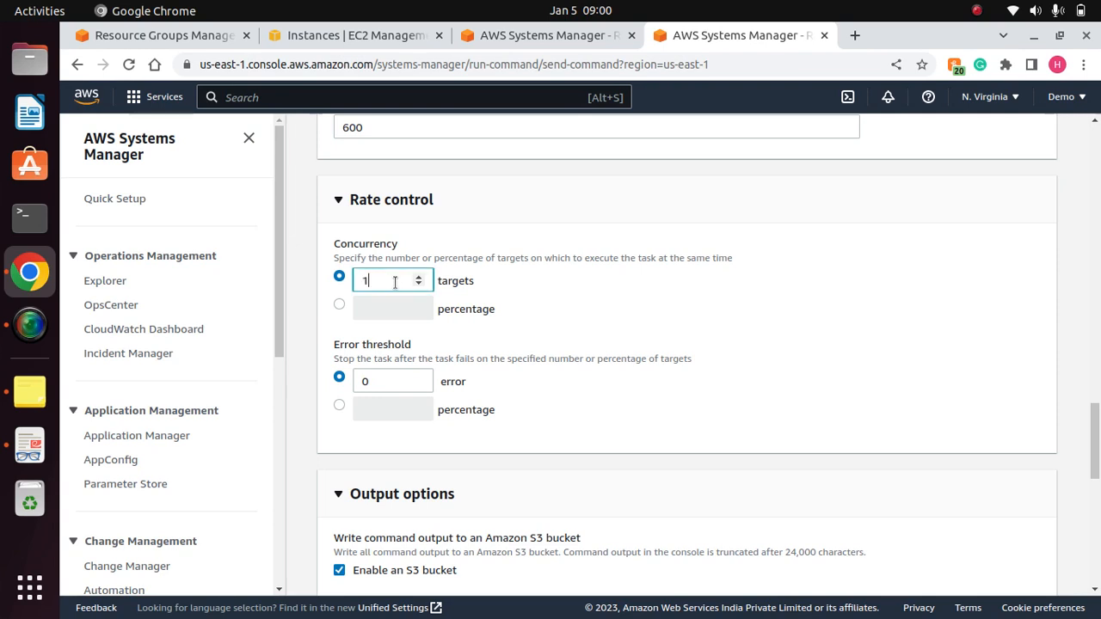
- Switch the concurrency limit to a percentage of targets
left_click(339, 305)
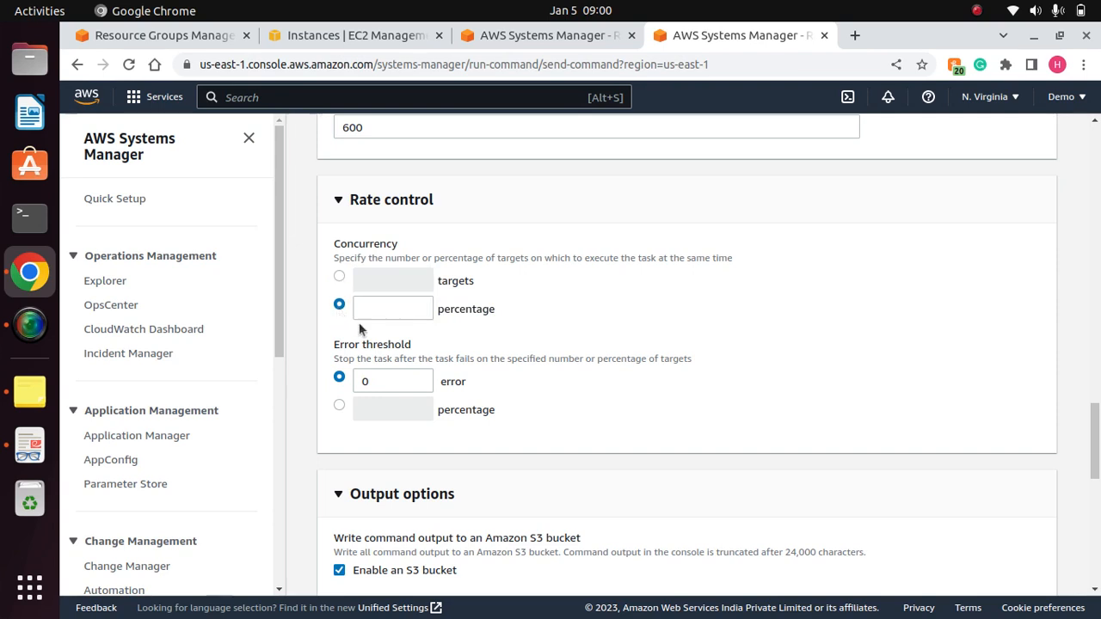
left_click(384, 309)
left_click(569, 304)
left_click(365, 310)
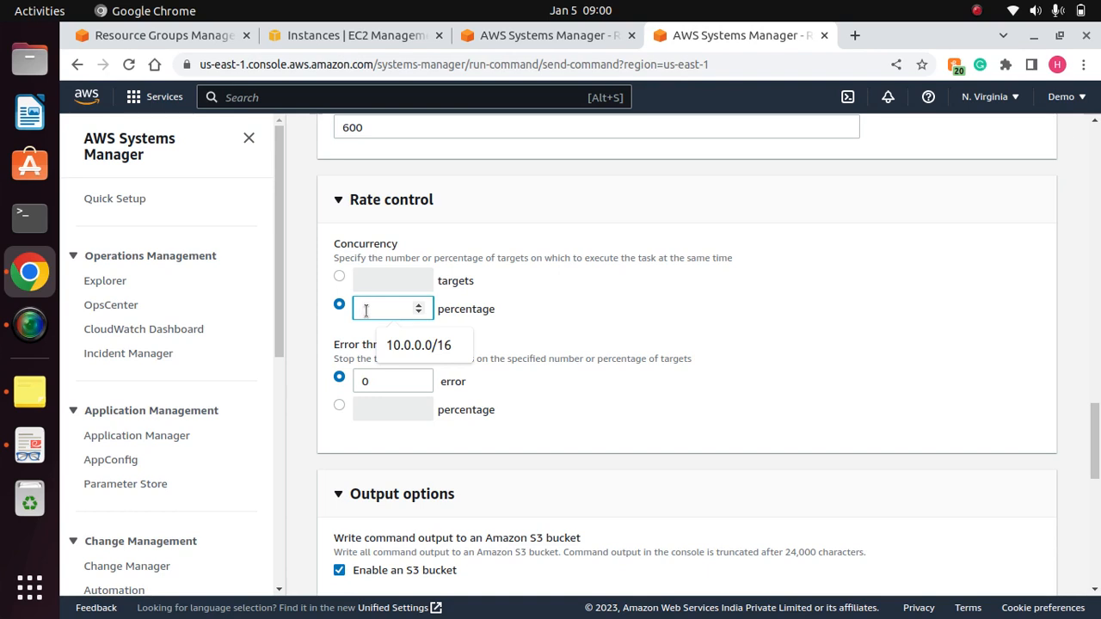
left_click(588, 292)
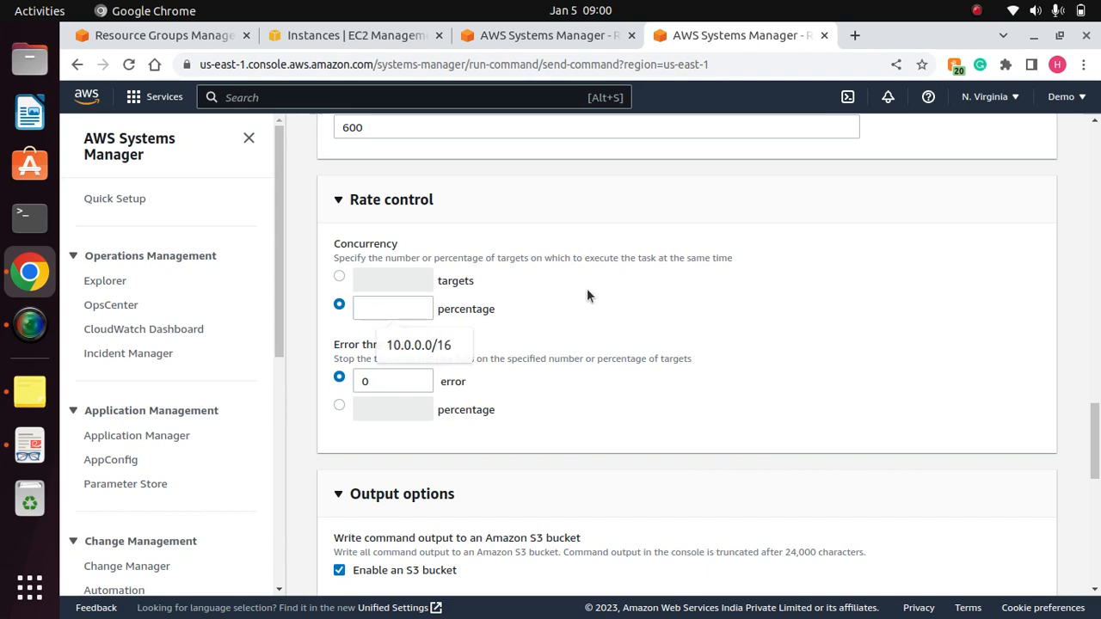
- Limit the concurrency by number of targets with the value 1, and check the error threshold setting
left_click(340, 278)
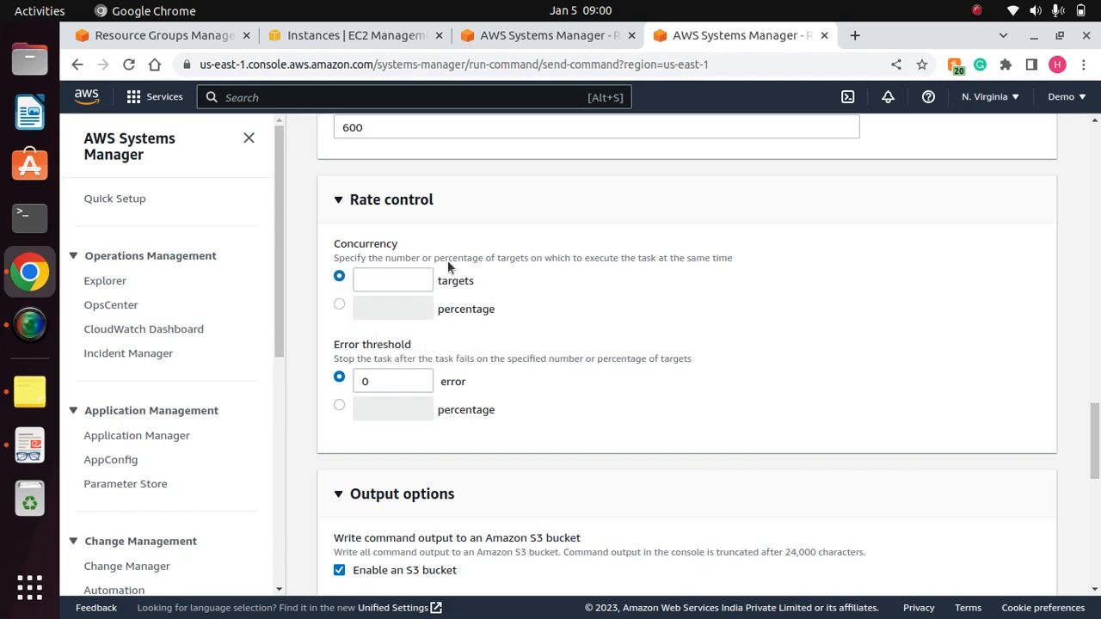
left_click(392, 282)
type("1")
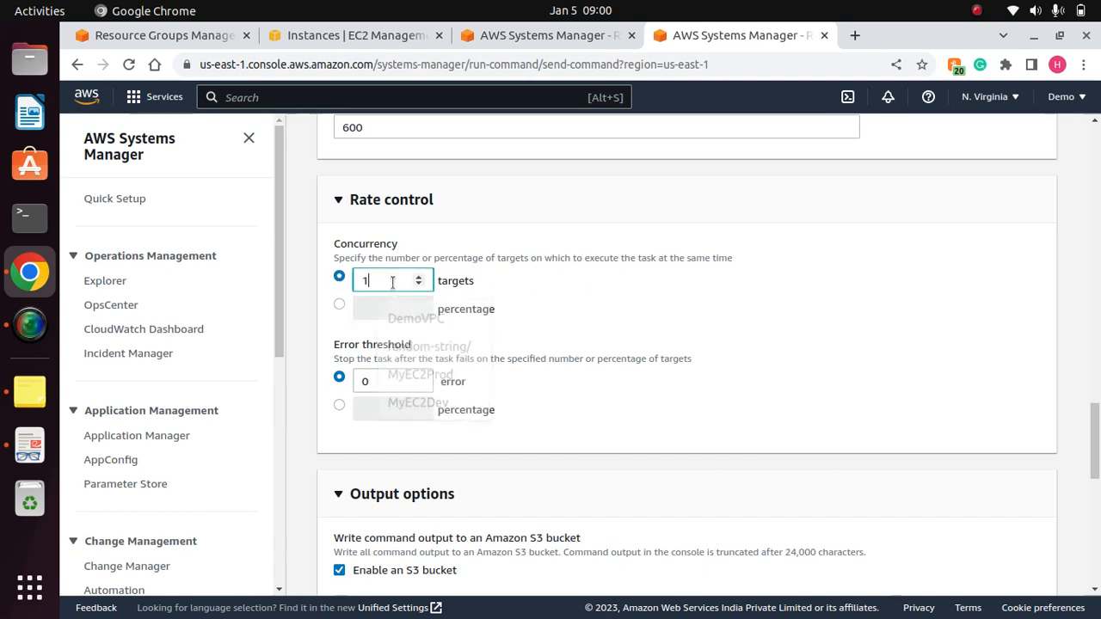
left_click(670, 315)
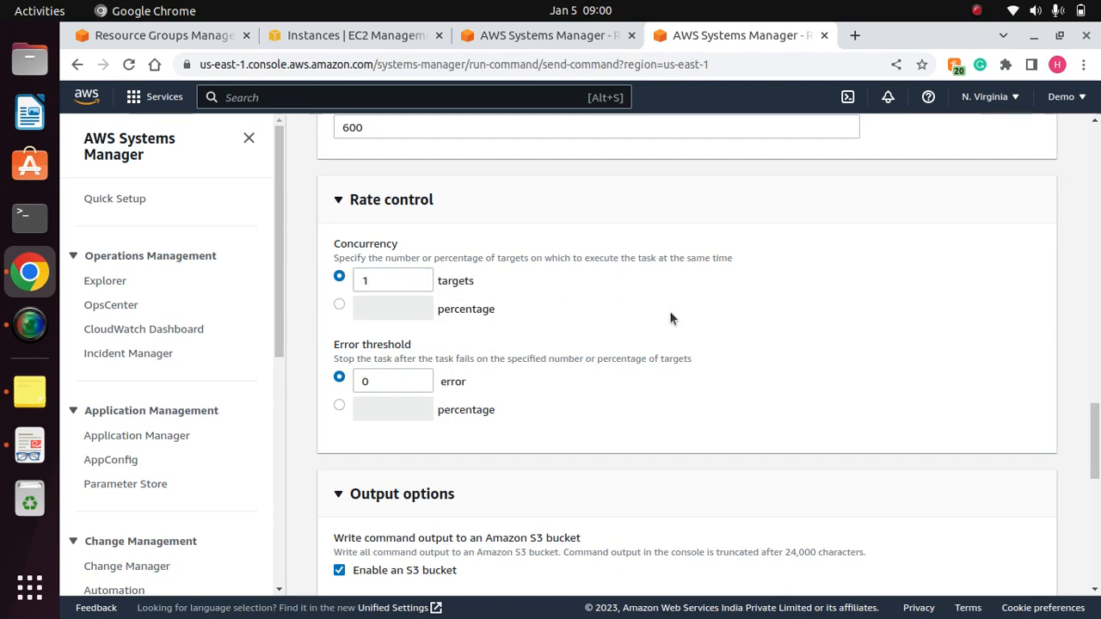
left_click_drag(1095, 435, 1096, 450)
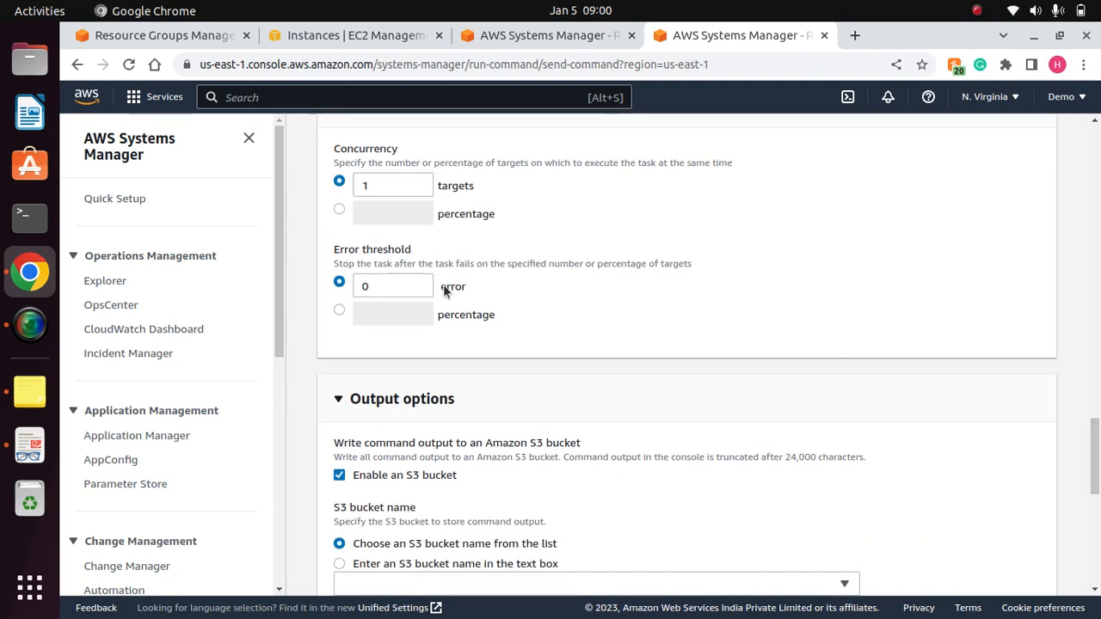
left_click(382, 287)
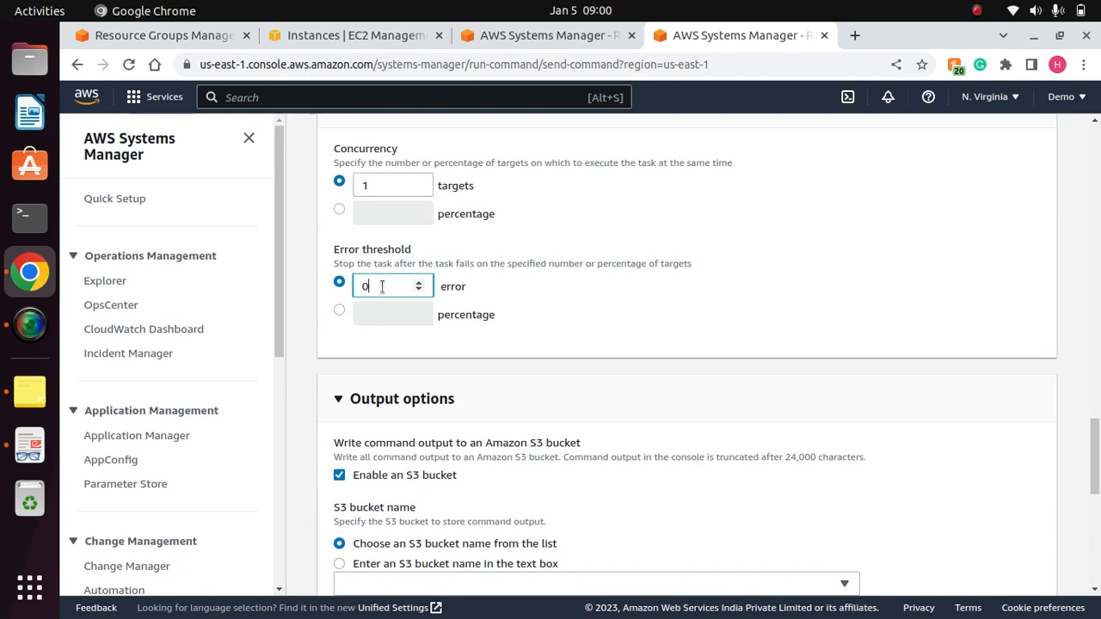
left_click(691, 298)
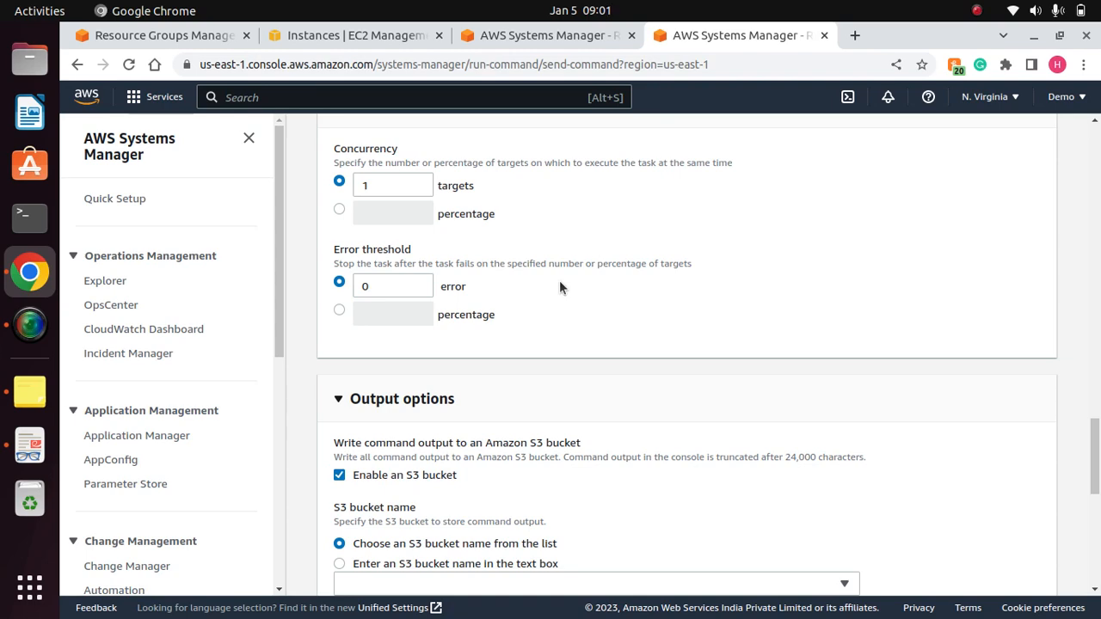
- Check which S3 buckets are offered for storing the command output
left_click_drag(1094, 440, 1094, 471)
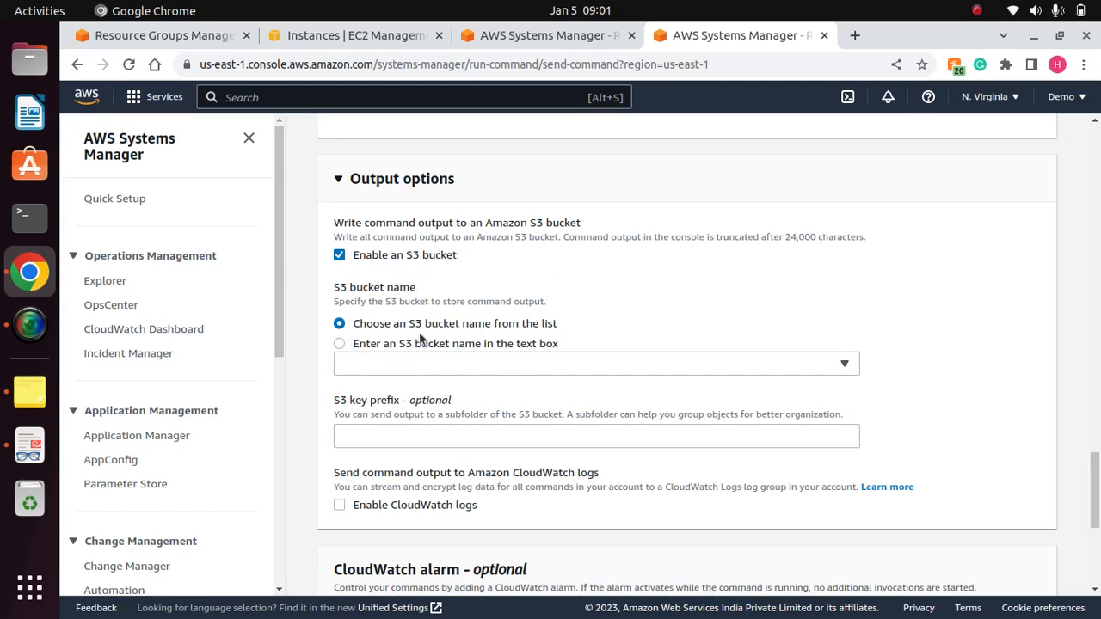
left_click(478, 362)
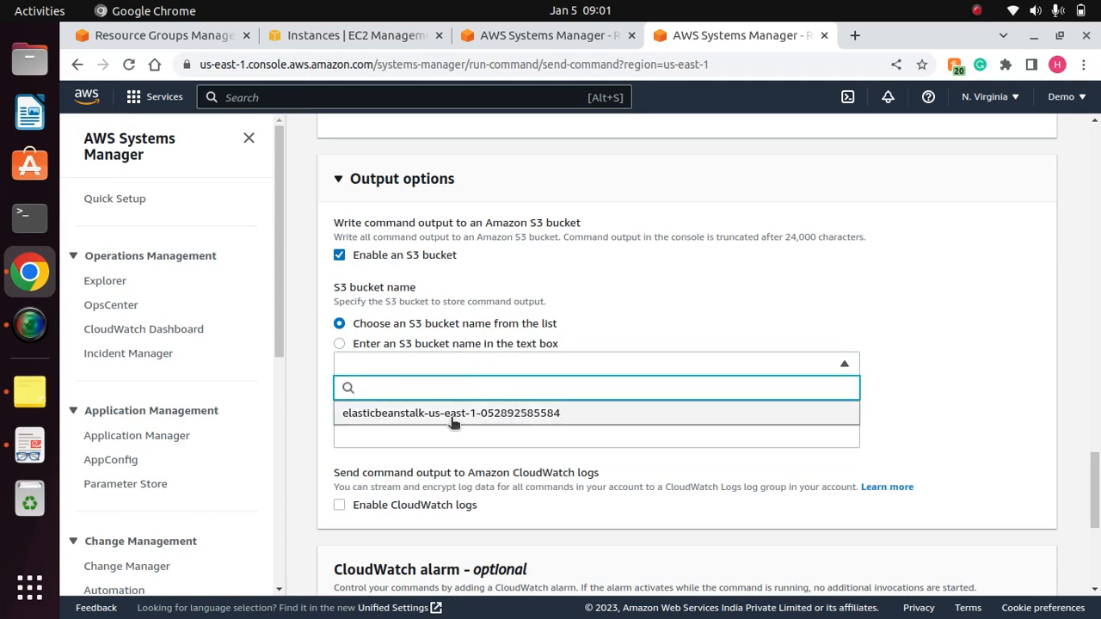
left_click(610, 302)
left_click(504, 364)
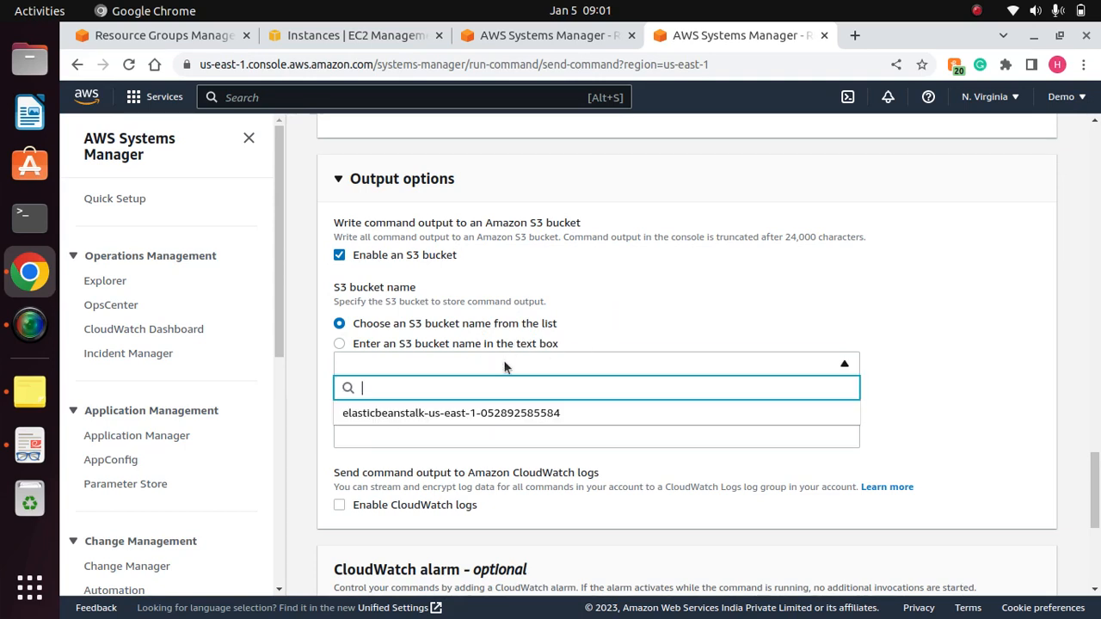
left_click(667, 307)
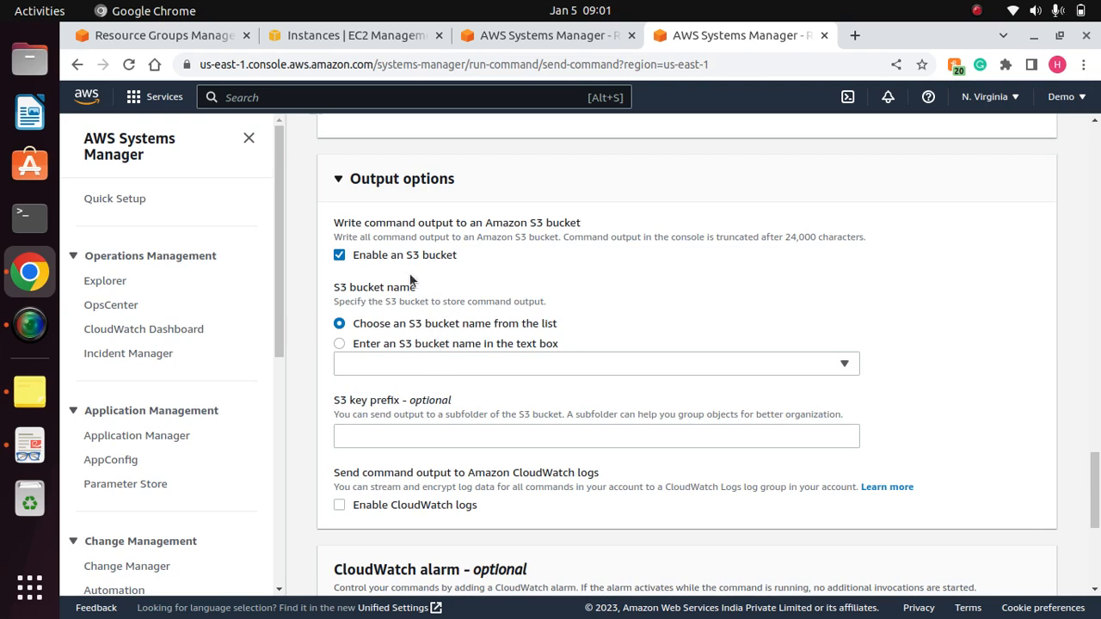
- Disable writing the command output to an S3 bucket, and enable it again
left_click(340, 256)
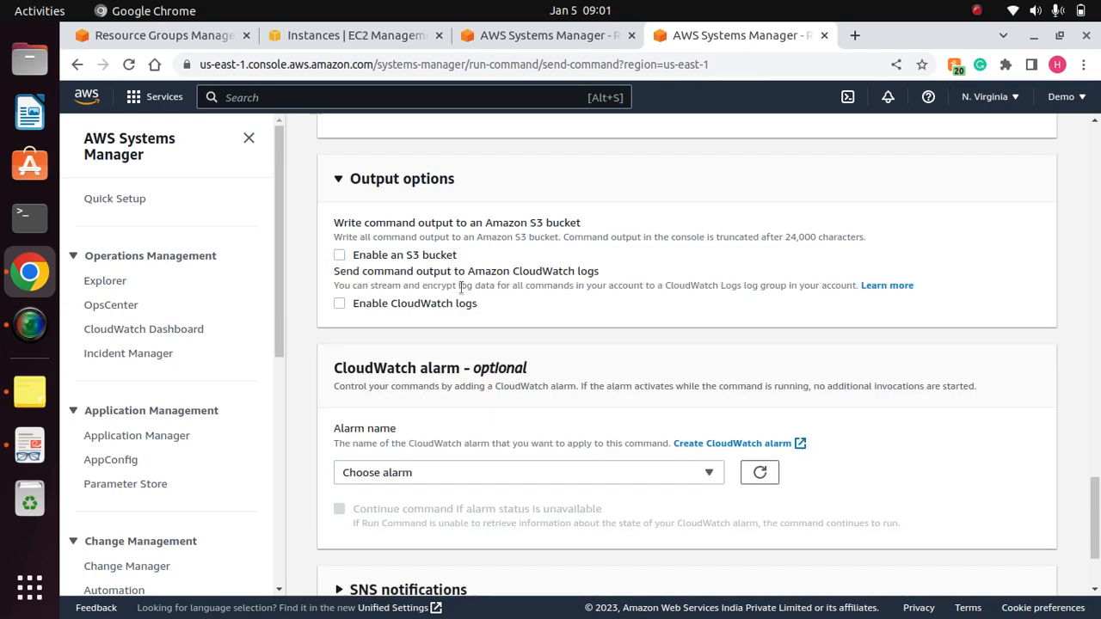
left_click(339, 255)
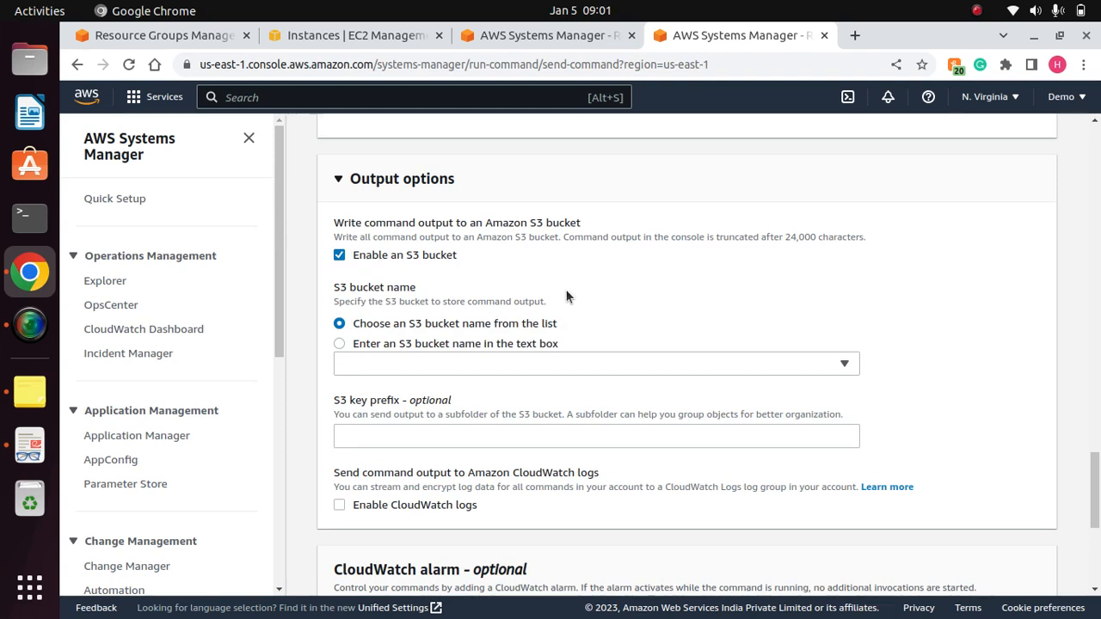
left_click_drag(1096, 489, 1095, 489)
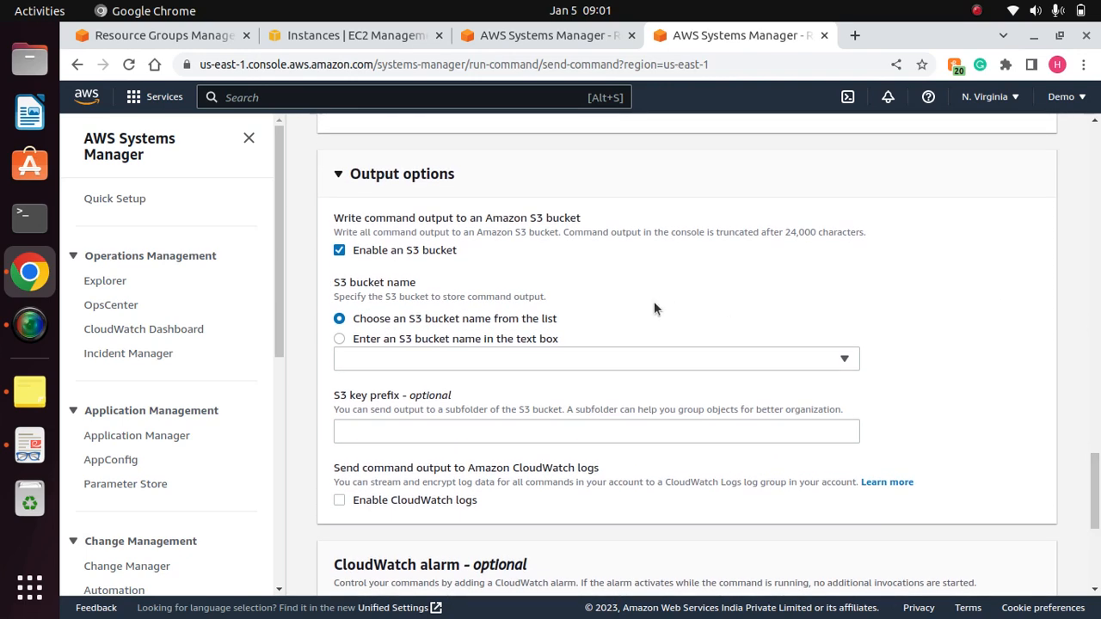
- Disable S3 output for the command and check the CloudWatch logs log group option, leaving CloudWatch logs disabled
left_click(339, 250)
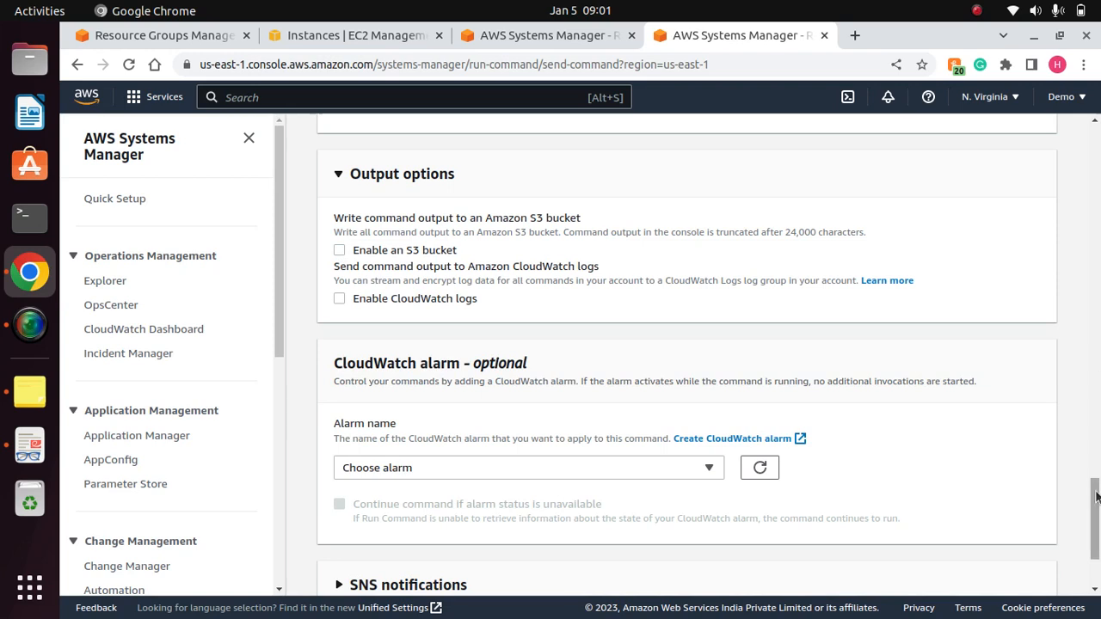
left_click(338, 299)
left_click(417, 369)
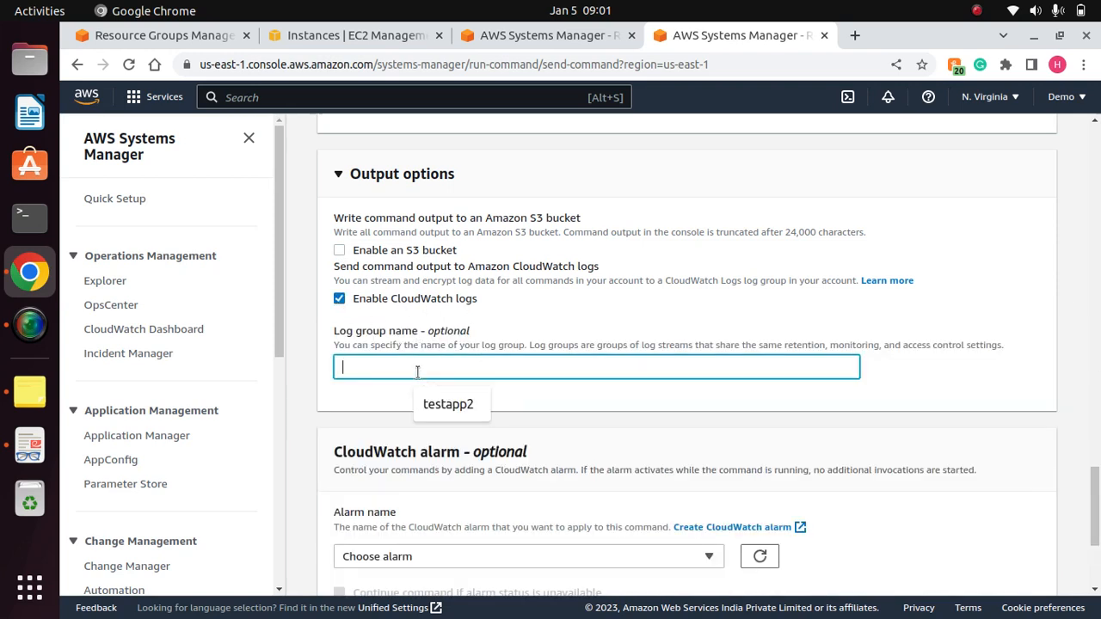
left_click(599, 305)
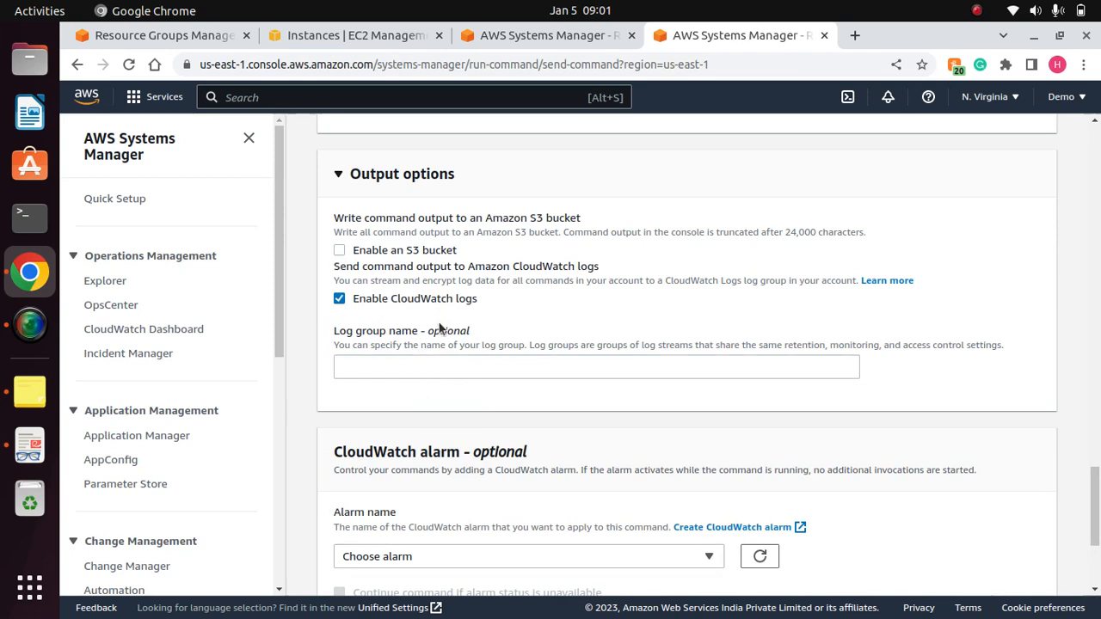
left_click(353, 298)
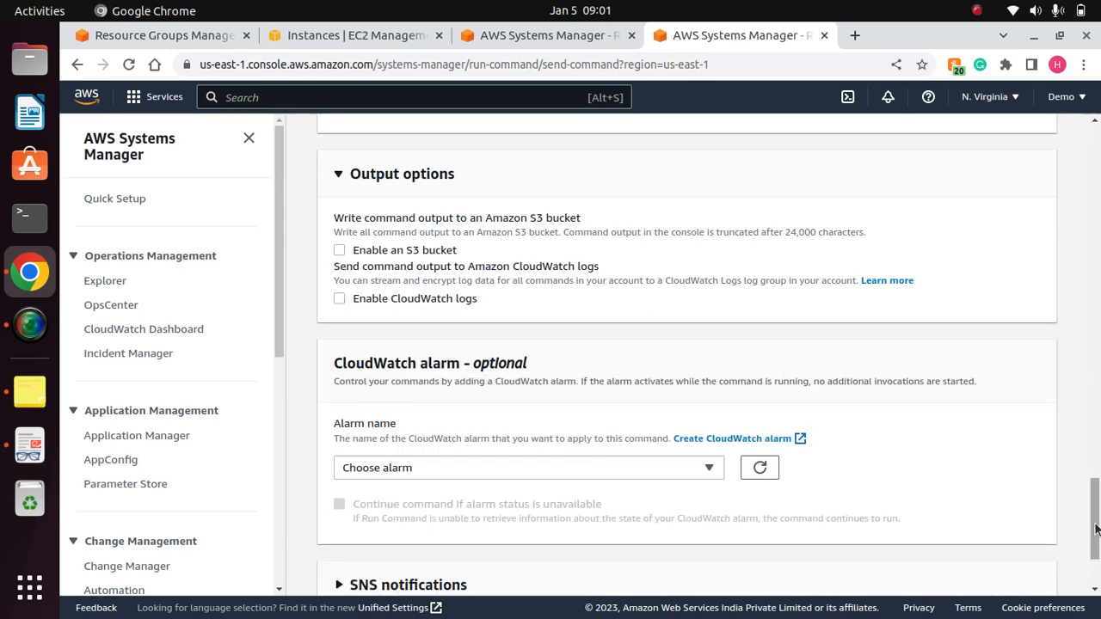
- Check which CloudWatch alarms are offered for the command
scroll(1099, 535, "down", 2)
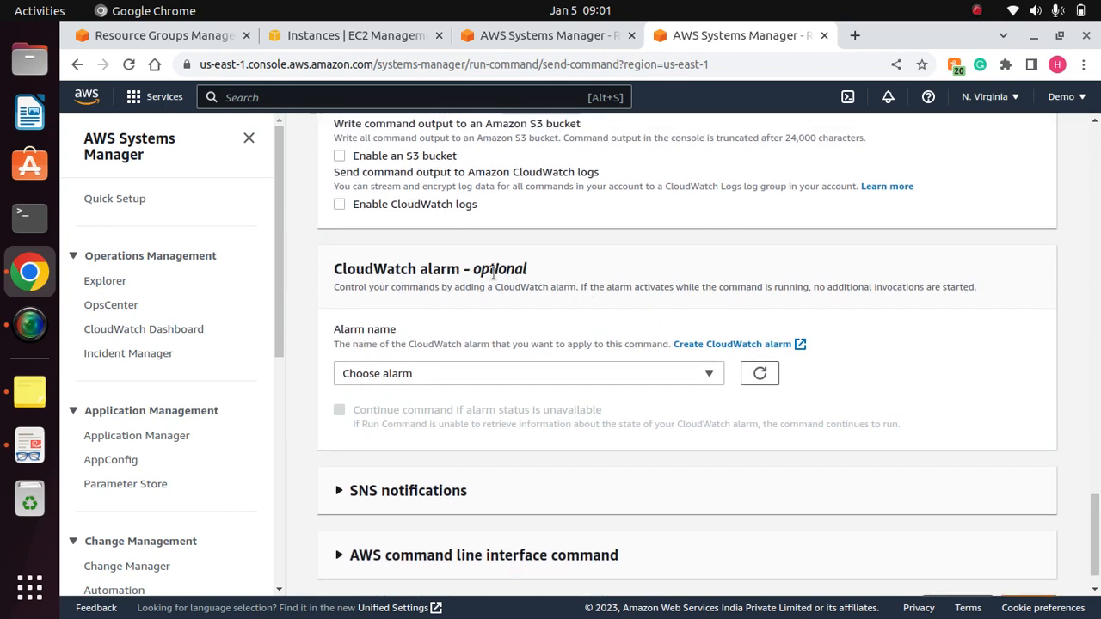
left_click_drag(527, 270, 339, 258)
left_click(510, 377)
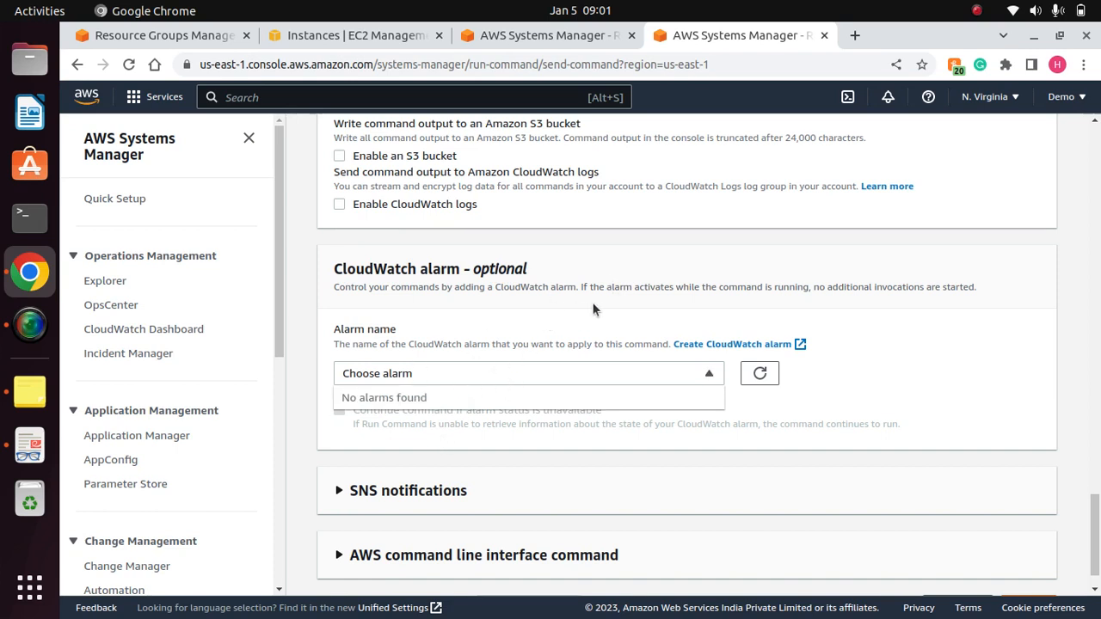
left_click(607, 318)
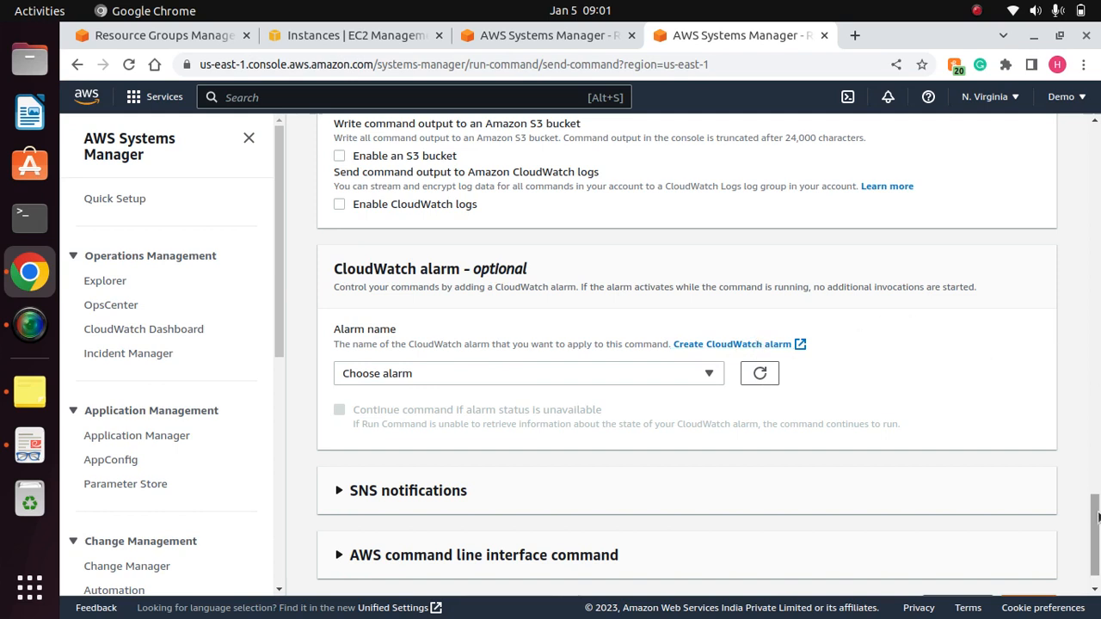
- Enable SNS notifications to review the IAM role, SNS topic and event settings, and disable them again
scroll(1094, 533, "down", 1)
left_click(458, 449)
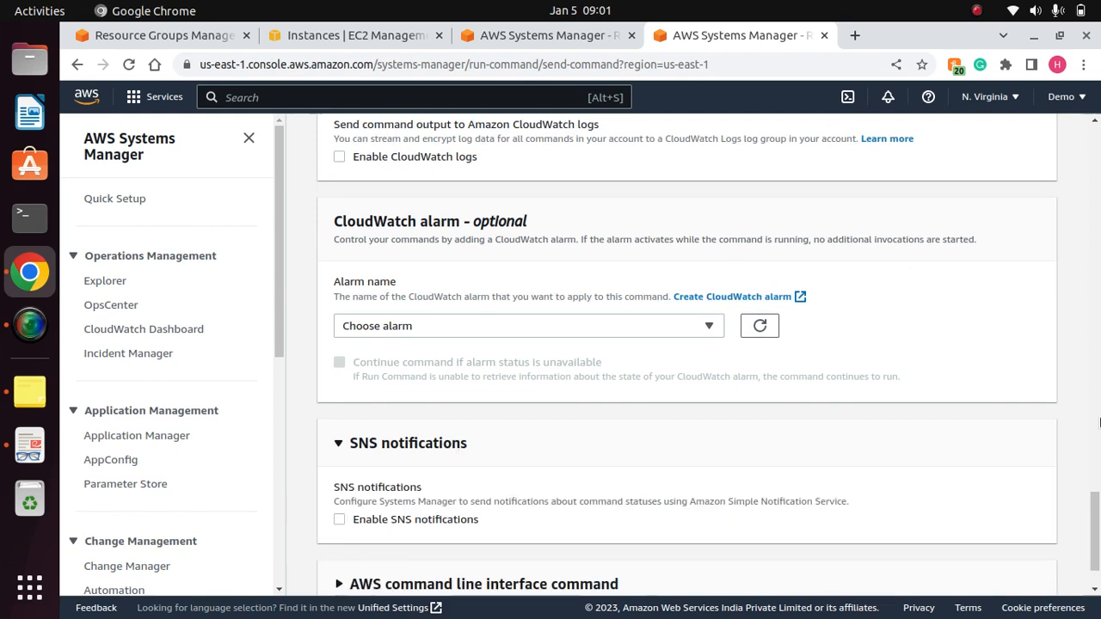
scroll(1097, 563, "down", 1)
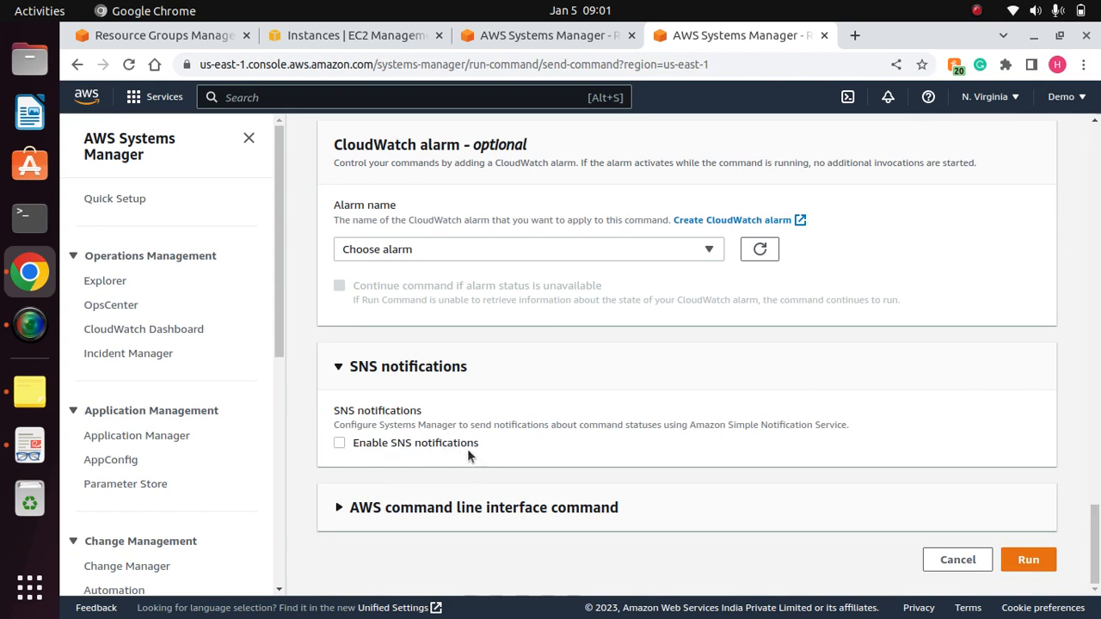
left_click(339, 442)
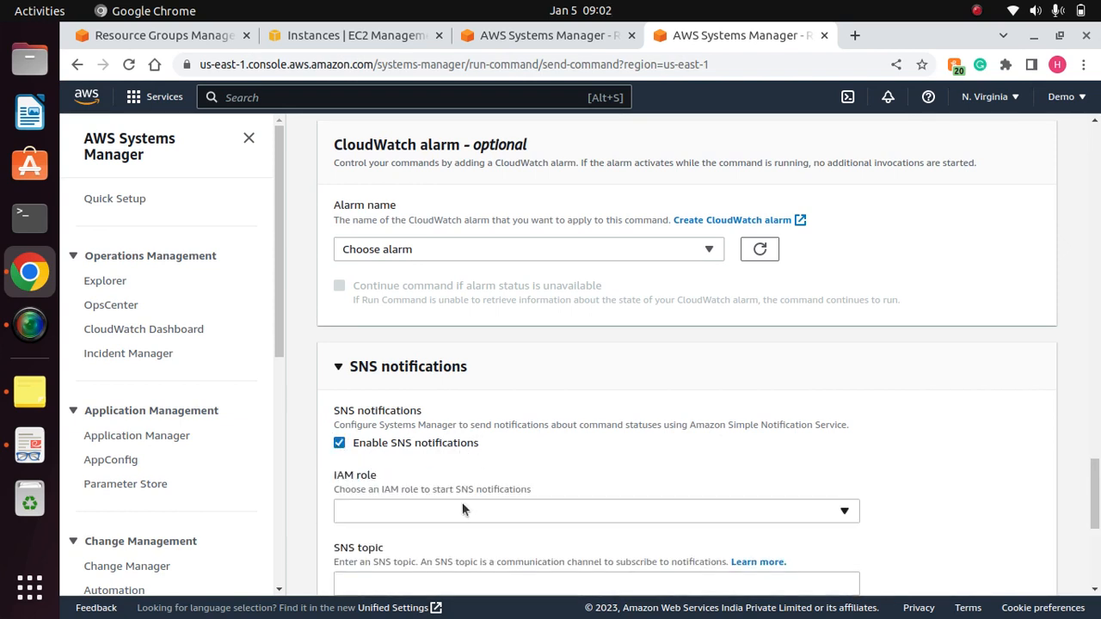
scroll(602, 413, "down", 2)
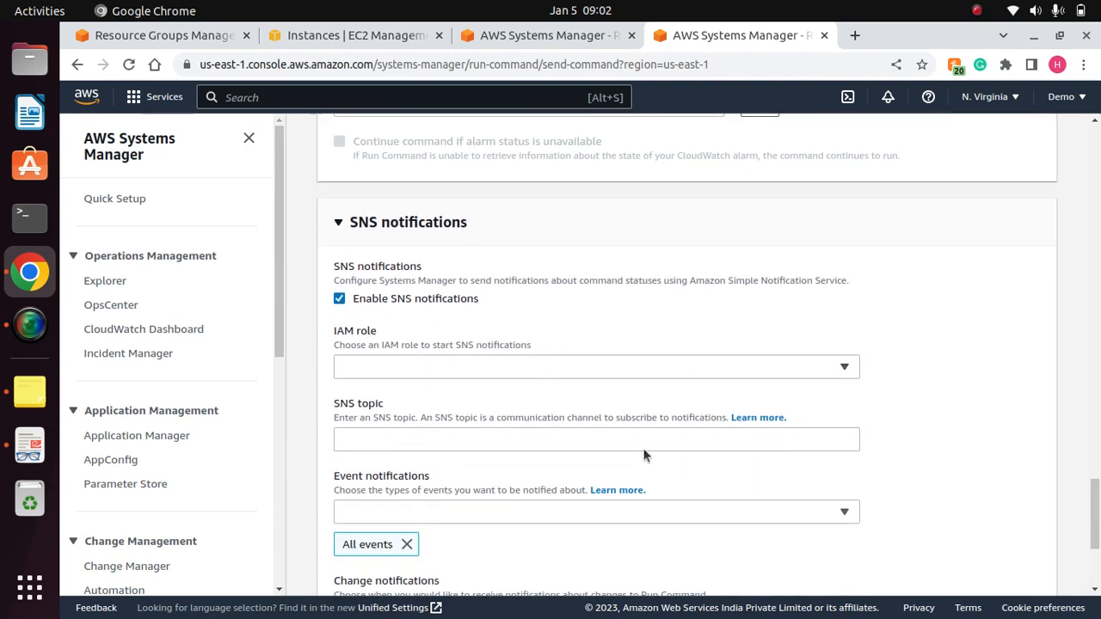
left_click(340, 300)
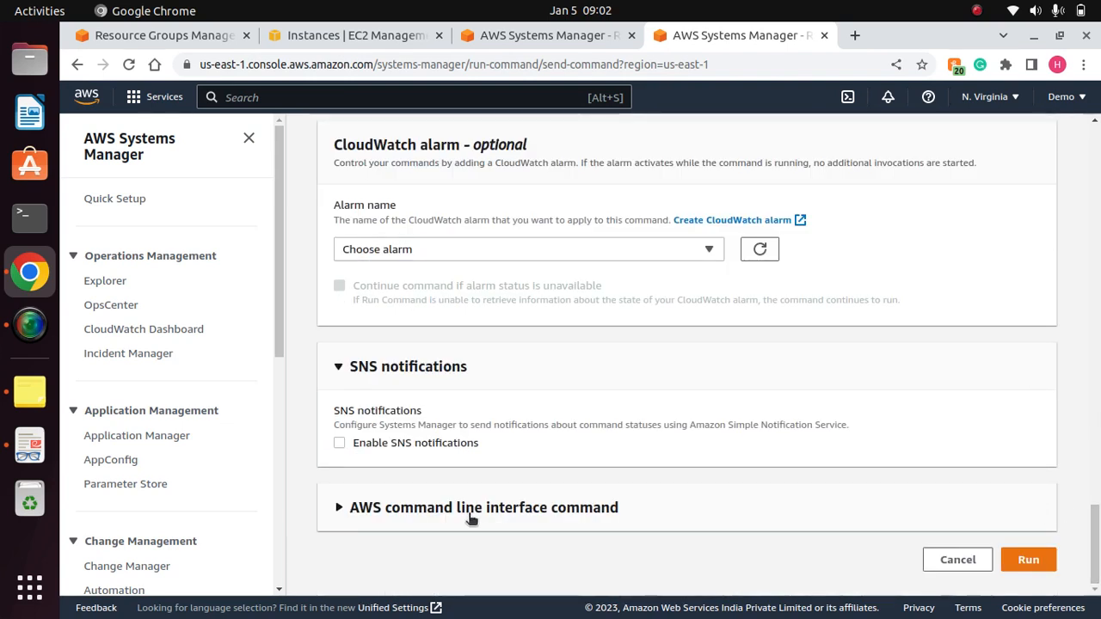
- Examine the equivalent AWS CLI command for Linux/Unix/OS X, including its sudo yum install -y httpd parameter
left_click(342, 509)
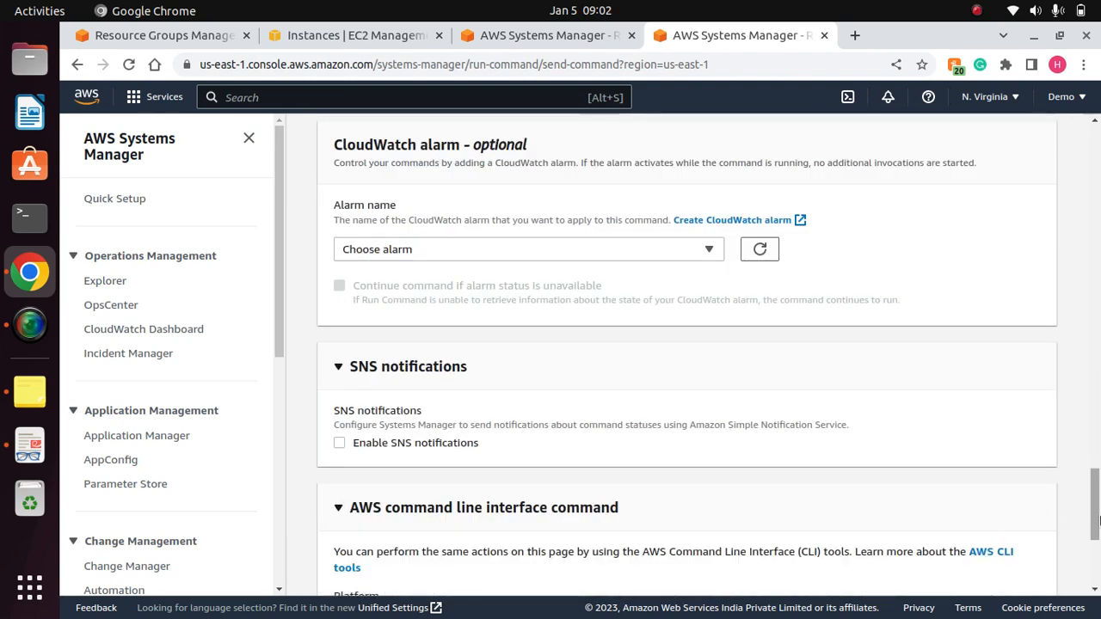
scroll(1095, 557, "down", 3)
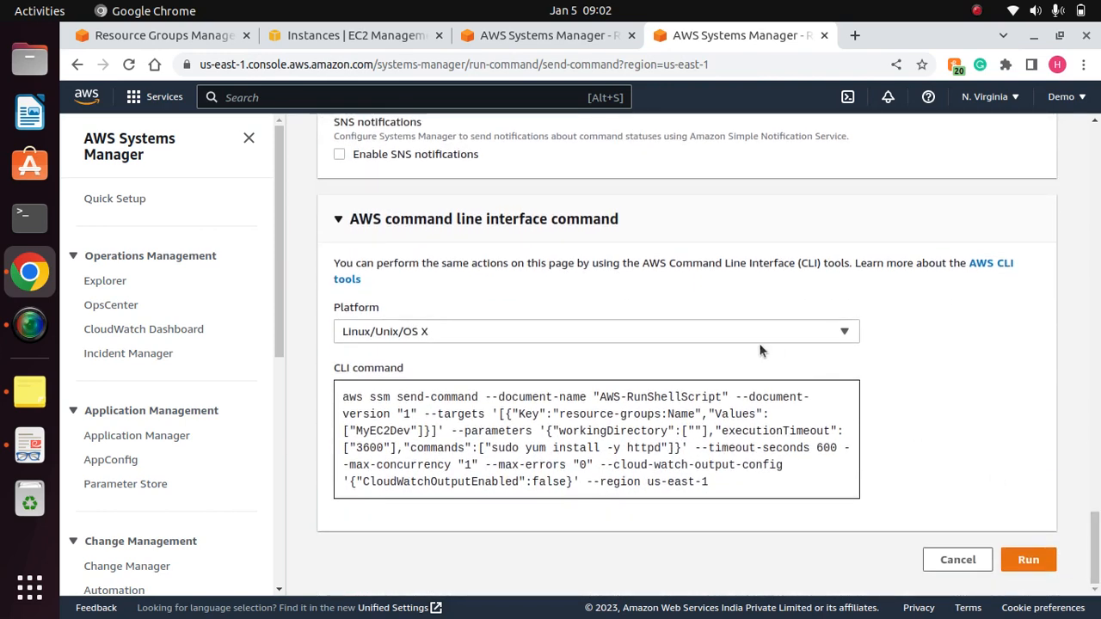
left_click_drag(723, 492, 351, 394)
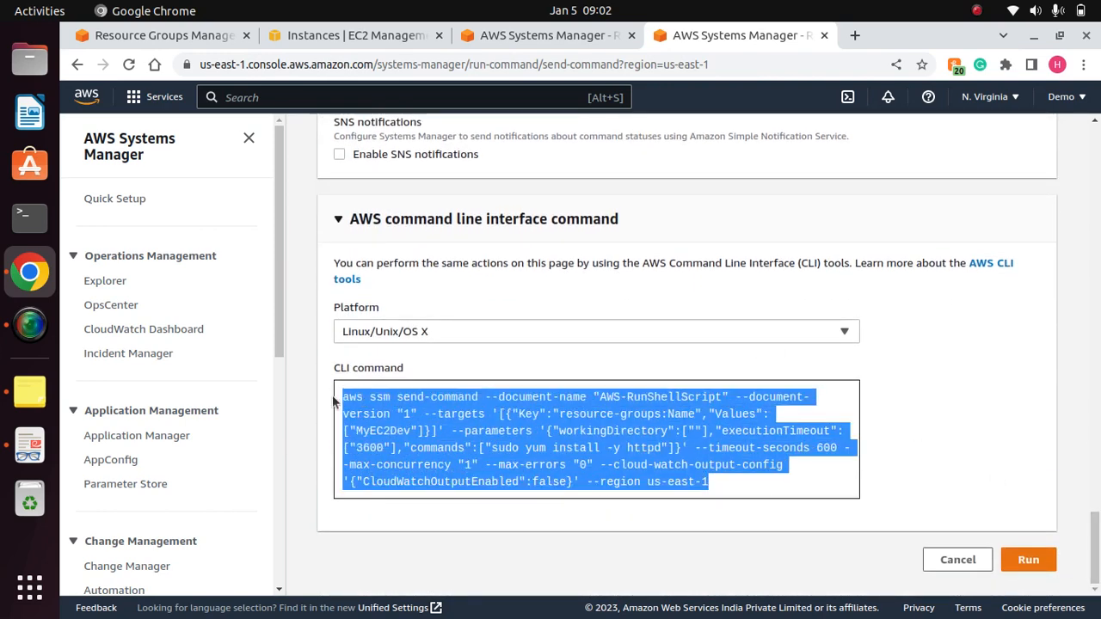
left_click(741, 482)
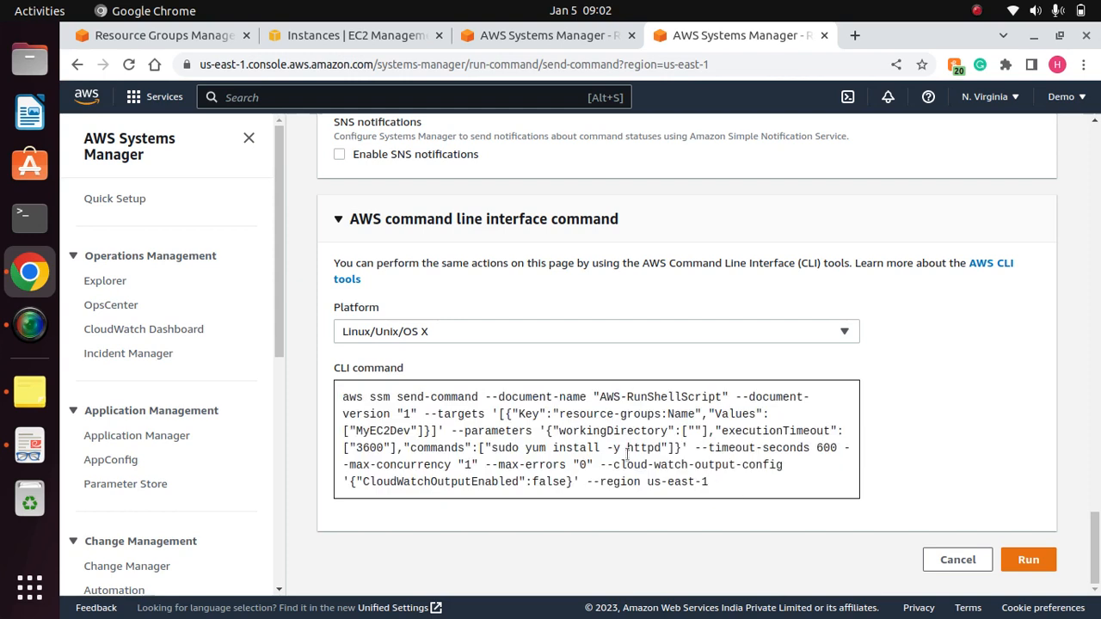
left_click_drag(663, 448, 492, 448)
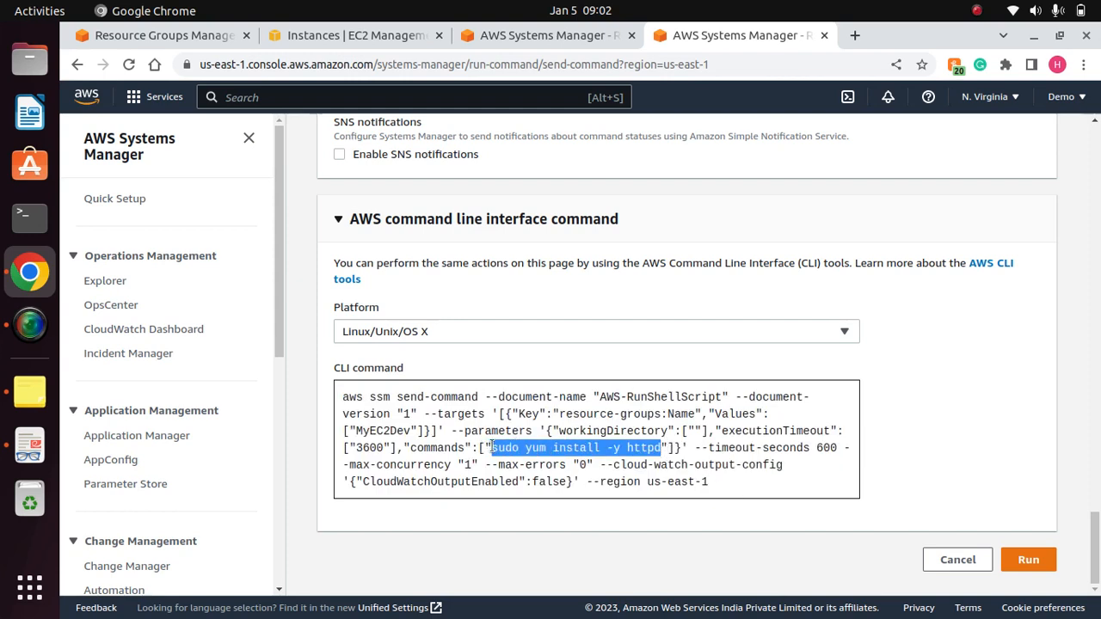
left_click(974, 411)
- Run the command on the MyEC2Dev resource group and refresh its execution status
left_click(1028, 560)
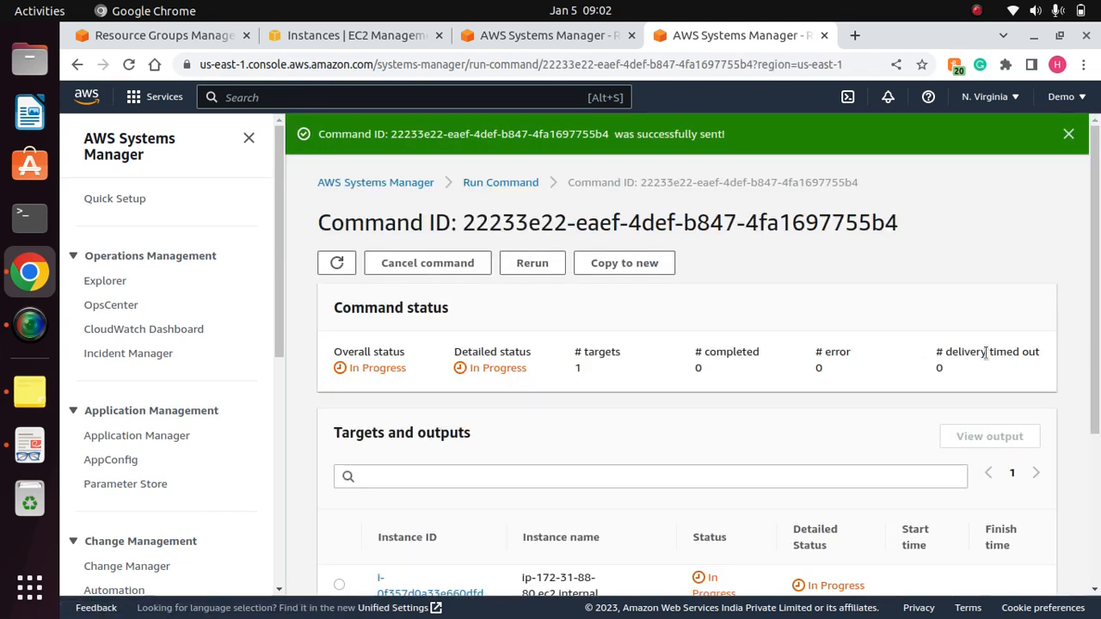
mouse_move(1098, 287)
left_mouse_down()
mouse_move(1099, 437)
mouse_move(1098, 282)
left_mouse_up()
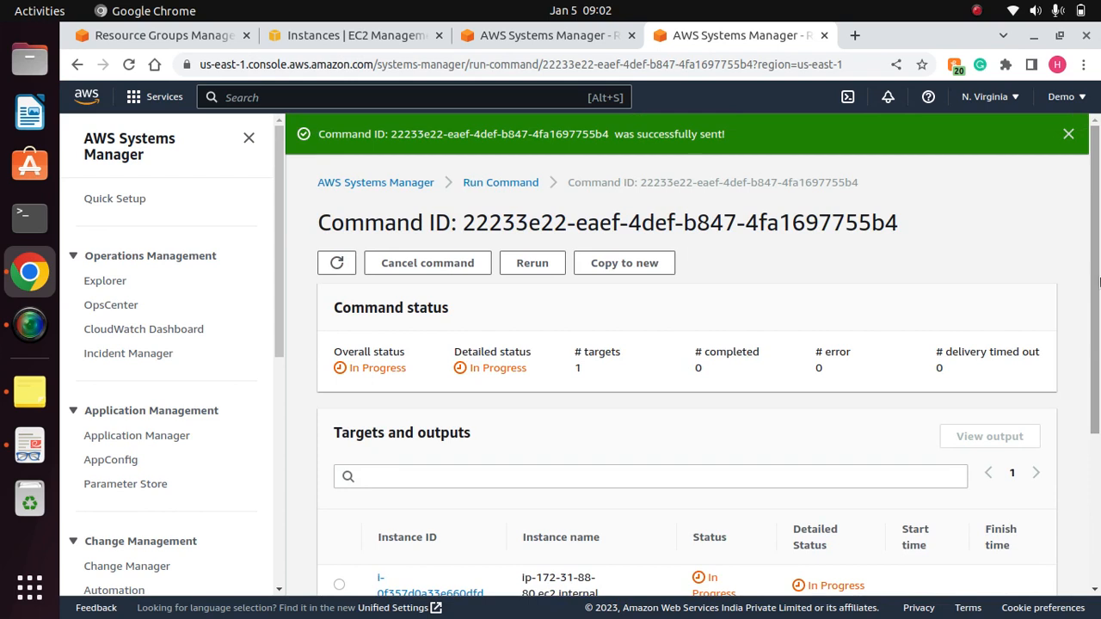
left_click(336, 263)
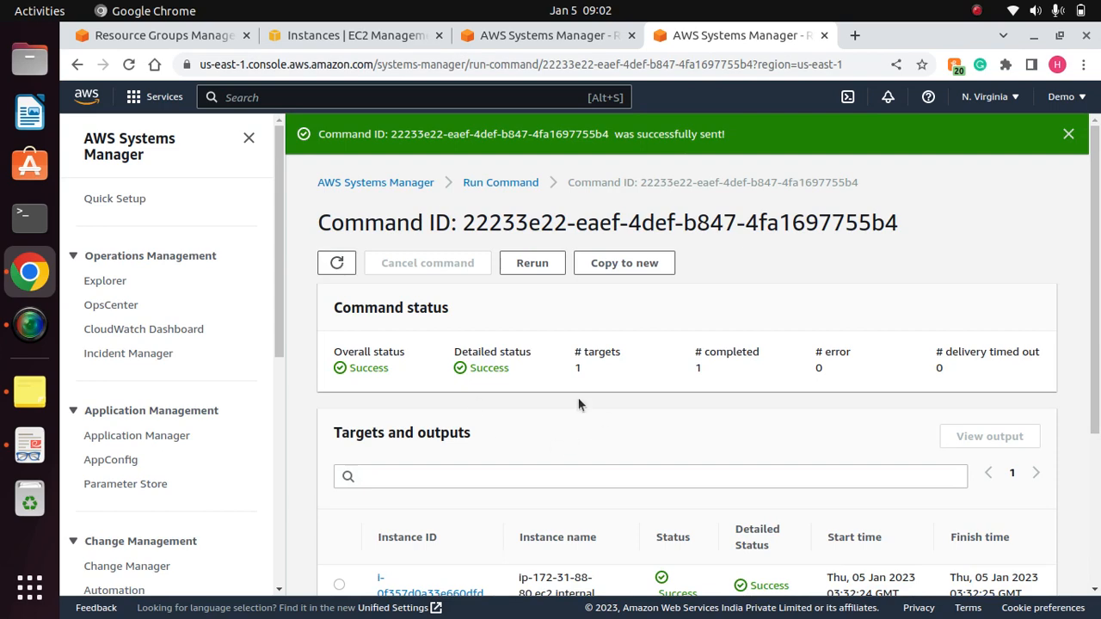
left_click_drag(1097, 344, 1088, 278)
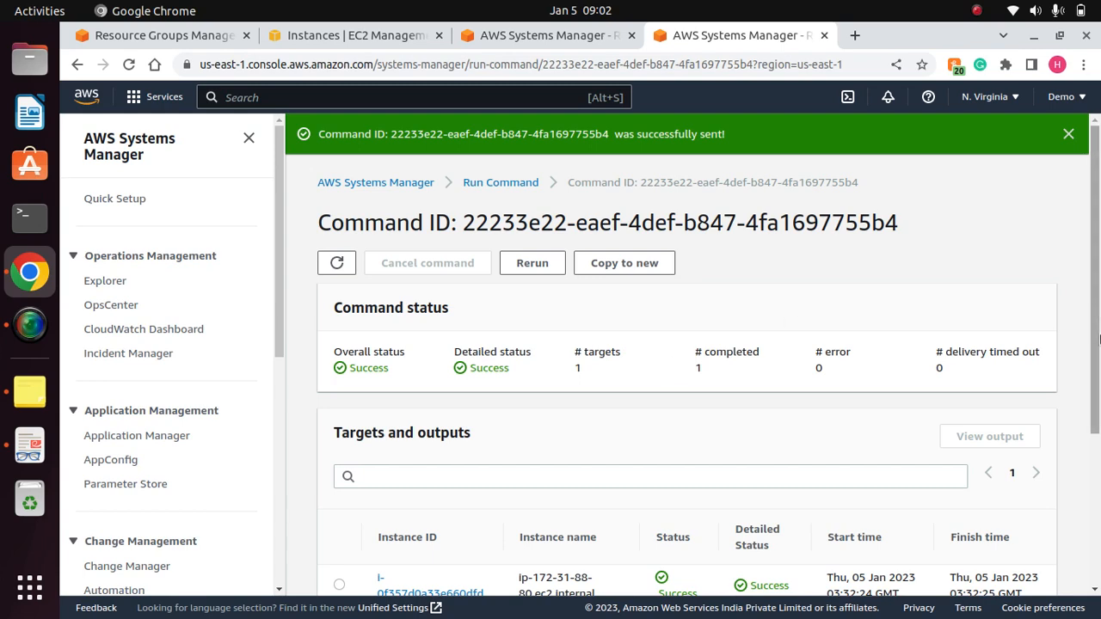
- Open the target instance's command output in a new browser tab and switch to it
left_click_drag(1098, 351, 1097, 512)
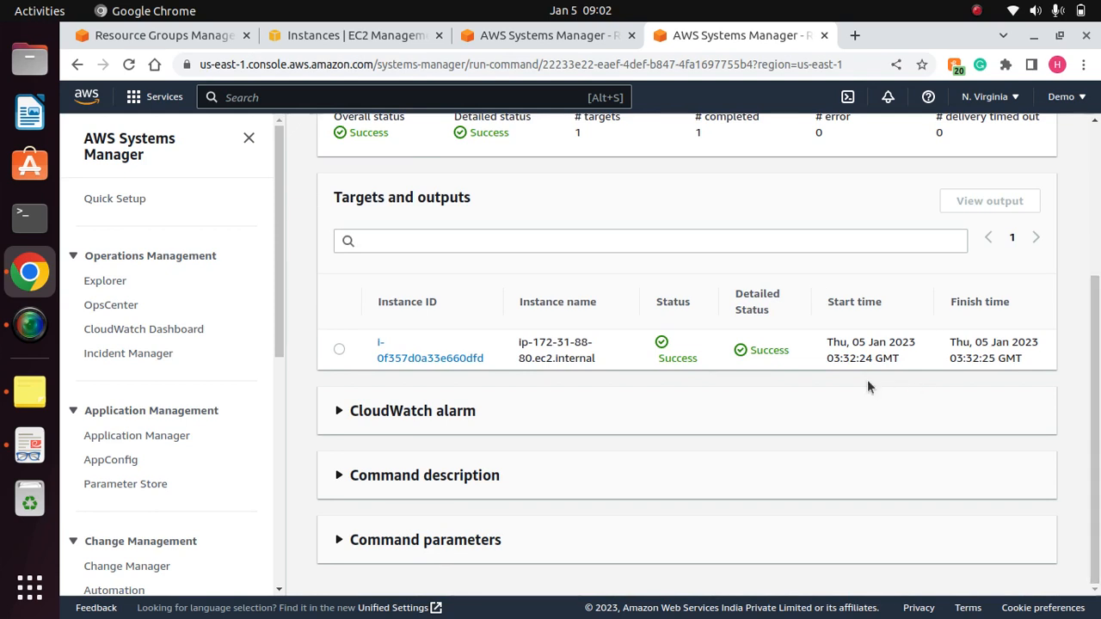
right_click(428, 359)
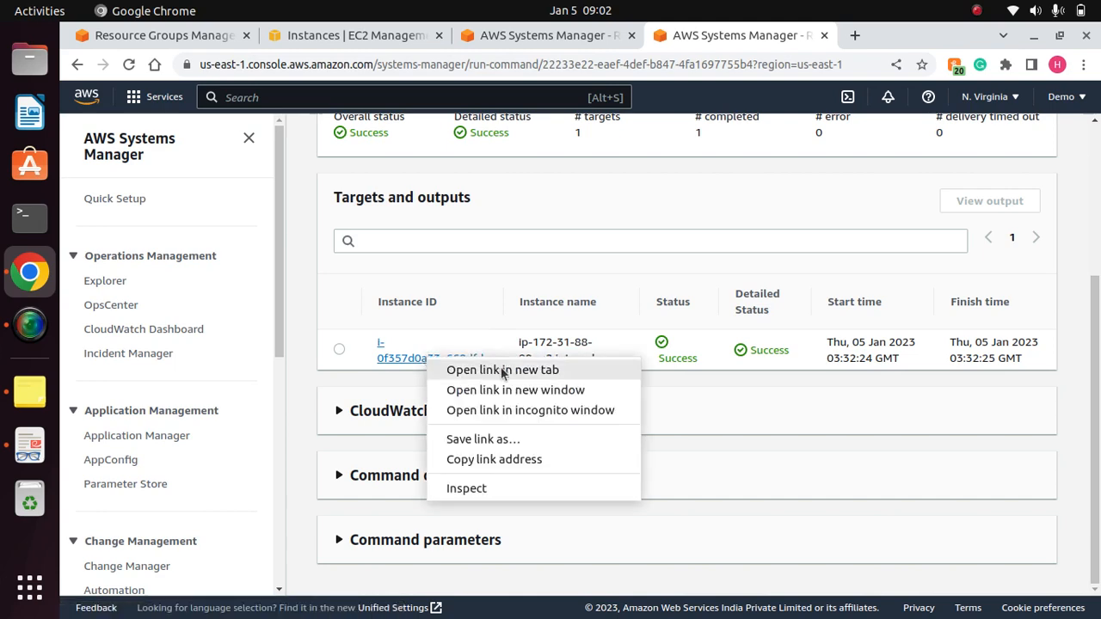
left_click(465, 375)
left_click(831, 35)
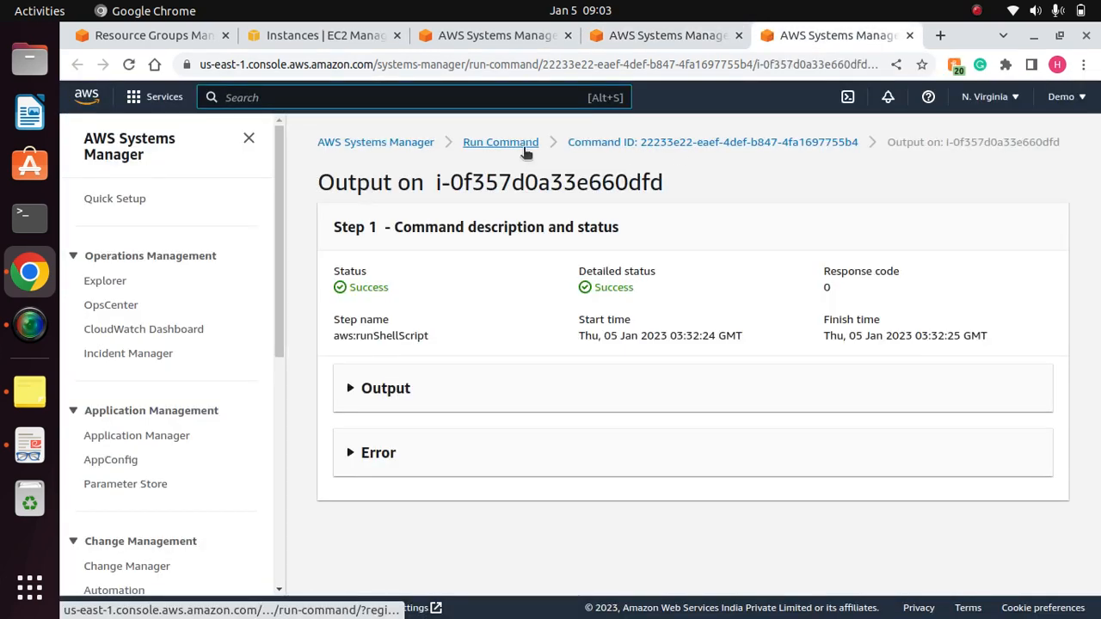
- Expand the command output for the instance and read the httpd installation messages
left_click(357, 393)
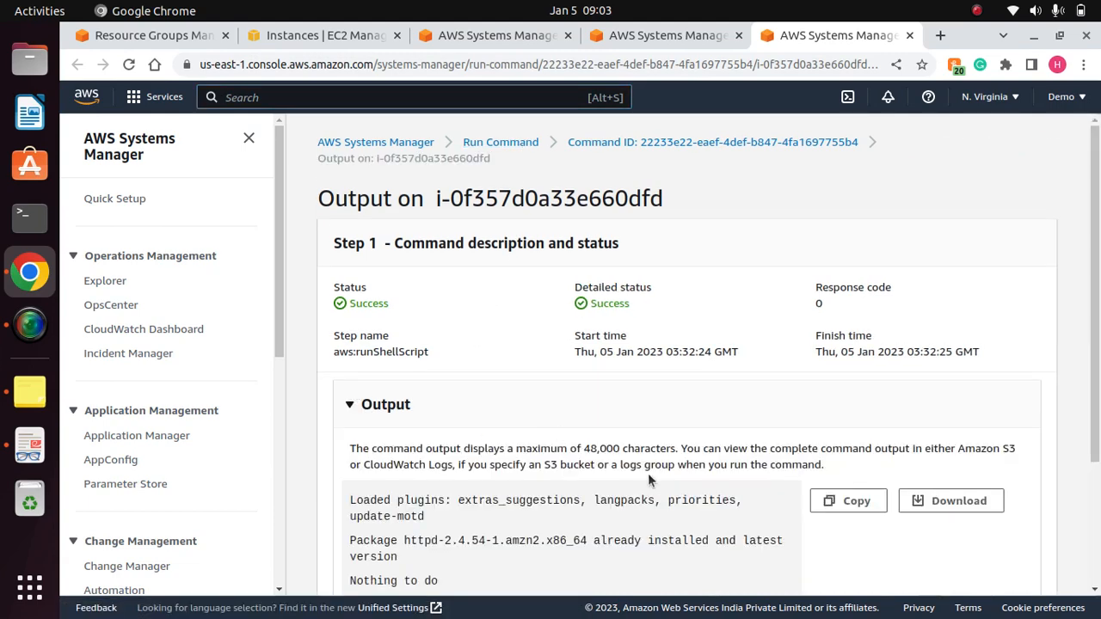
scroll(1085, 454, "down", 1)
scroll(1085, 454, "down", 2)
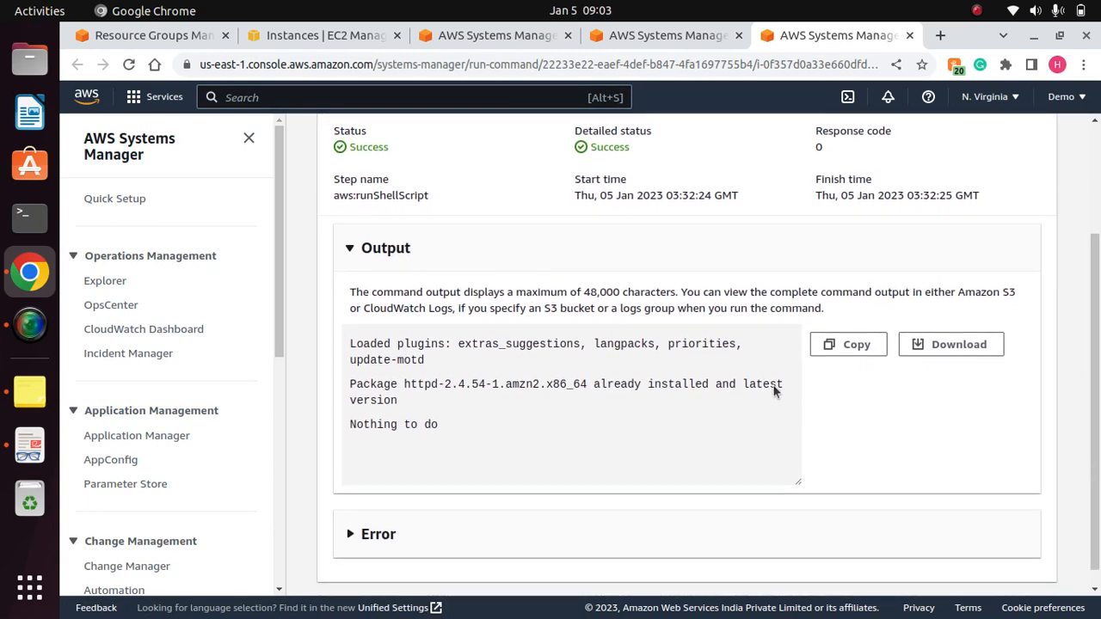
left_click_drag(464, 432, 339, 342)
left_click(453, 425)
left_click_drag(437, 430, 350, 334)
left_click(447, 343)
left_click_drag(407, 395, 358, 361)
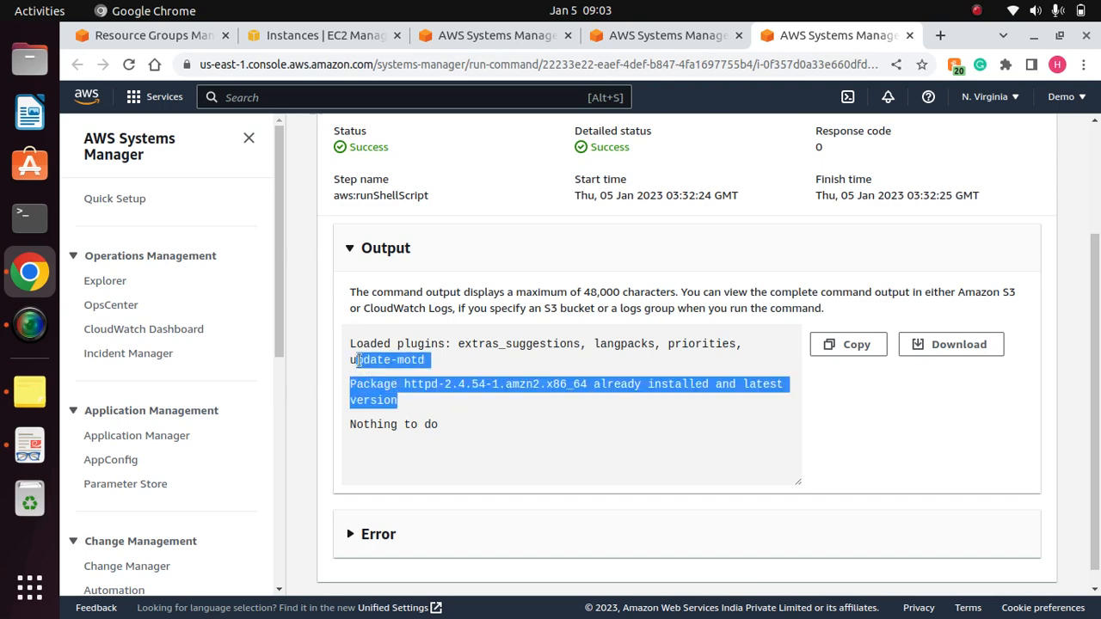
- Collapse the output section and check the error section of the command result
left_click_drag(413, 252, 353, 249)
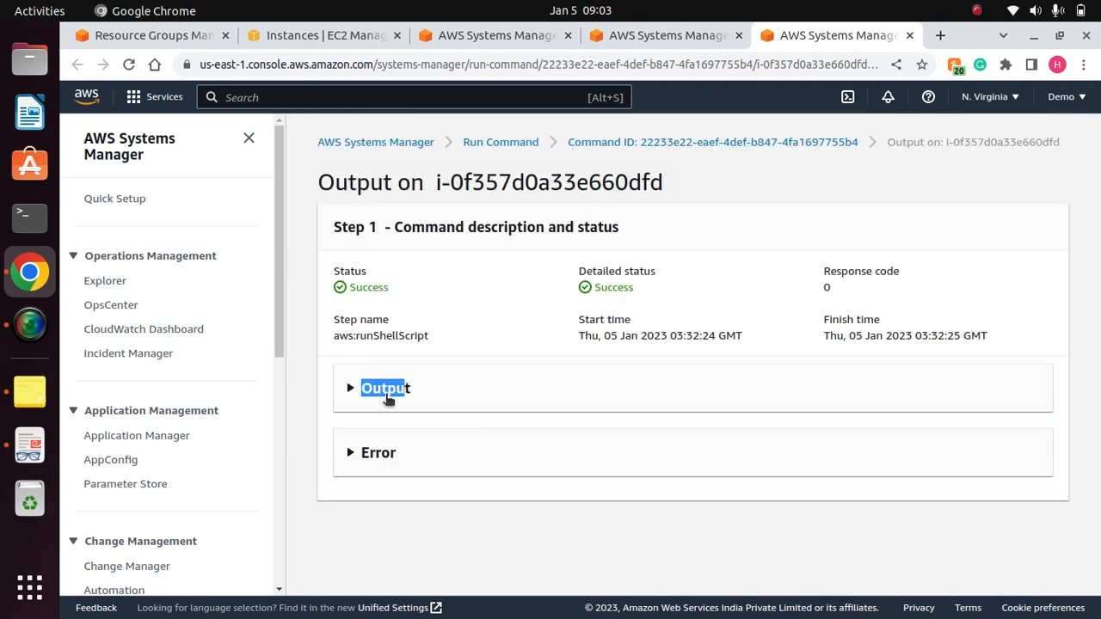
left_click(388, 400)
left_click(405, 418)
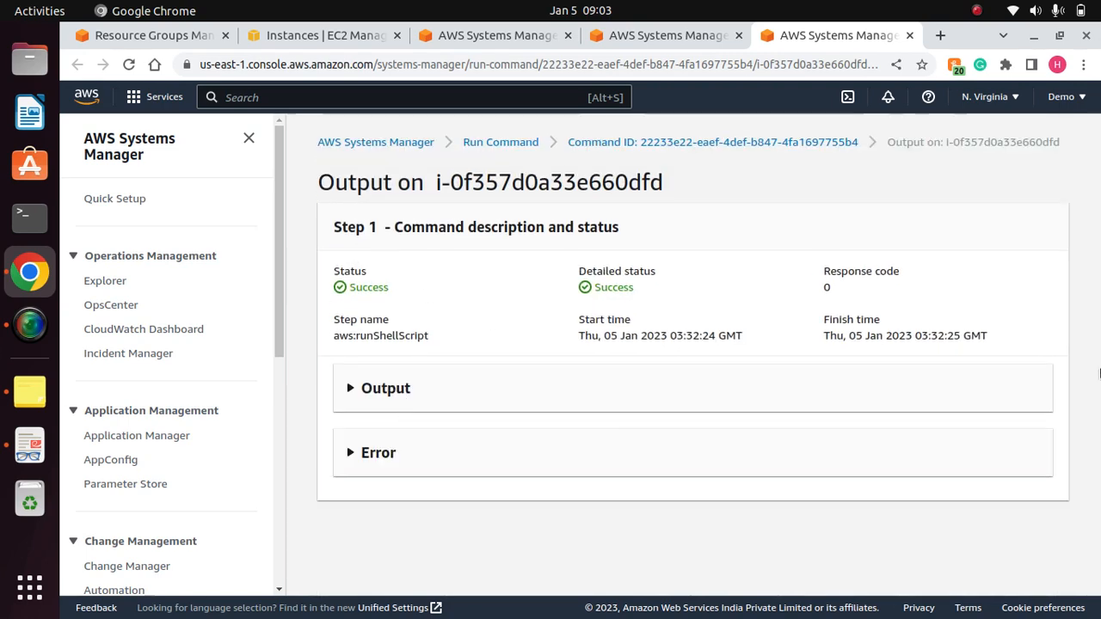
left_click(540, 464)
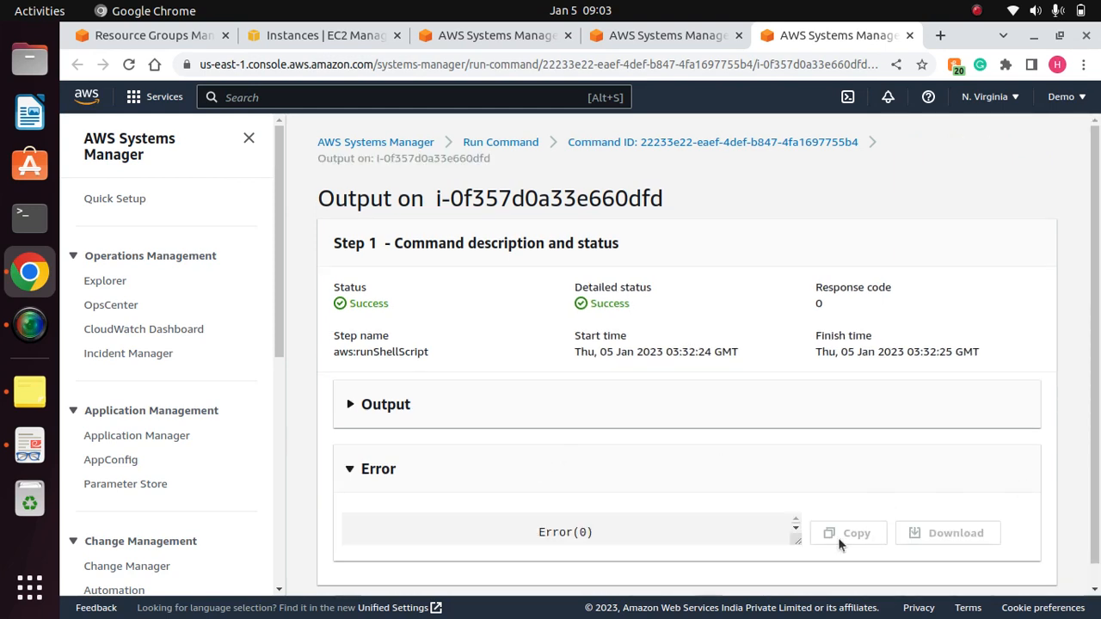
left_click(383, 472)
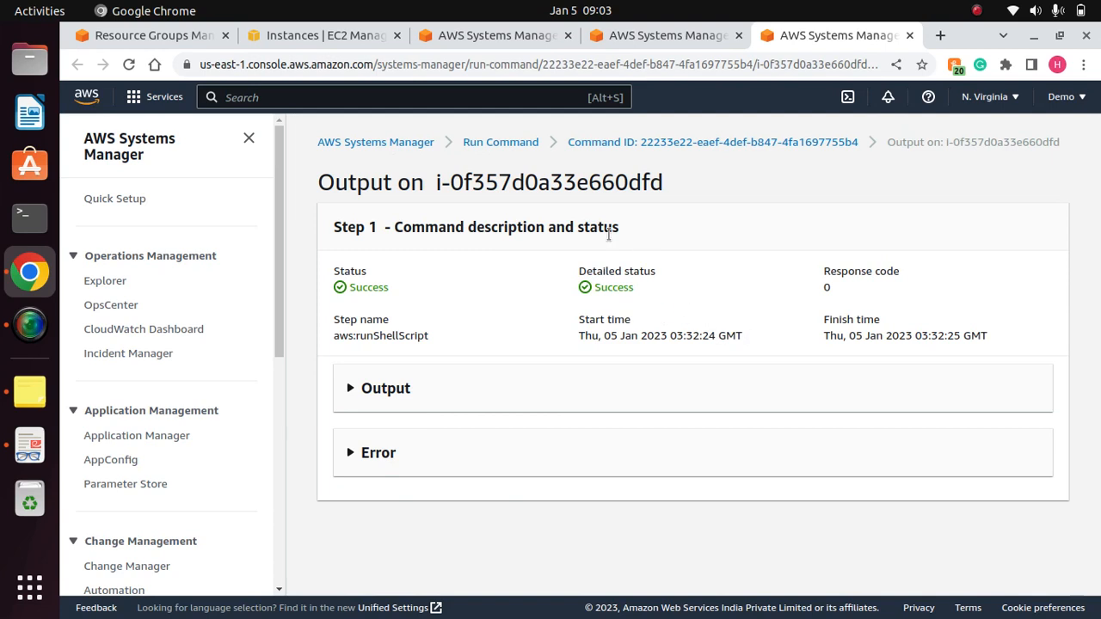
- Check the ID of the instance that the command output belongs to
left_click_drag(685, 184, 429, 182)
left_click(644, 176)
left_click_drag(660, 184, 433, 182)
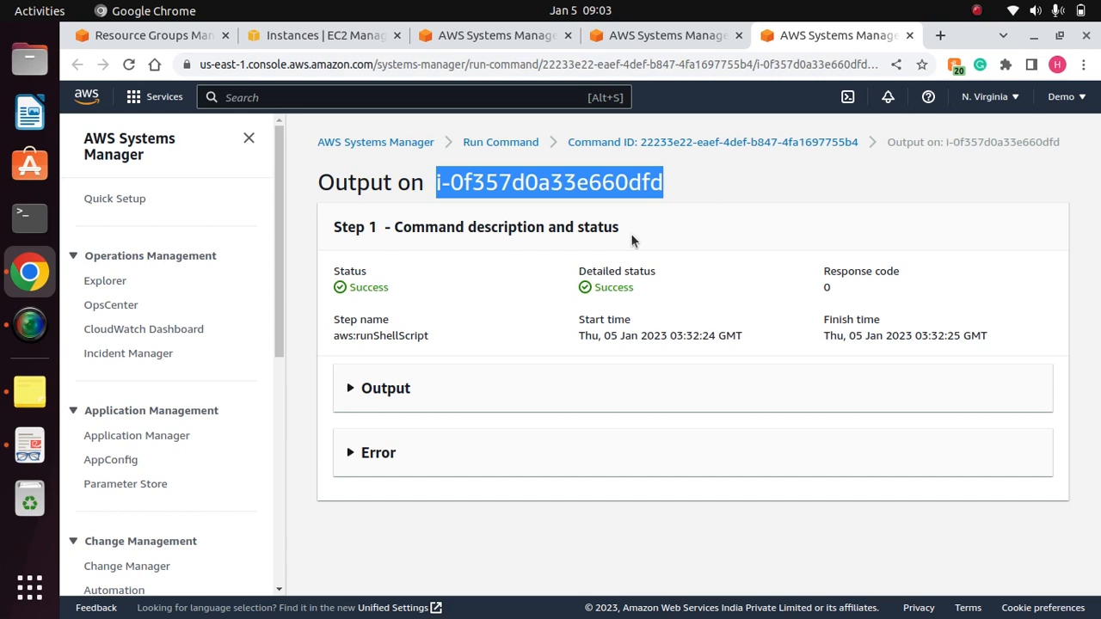
left_click(617, 203)
left_click_drag(602, 182, 671, 190)
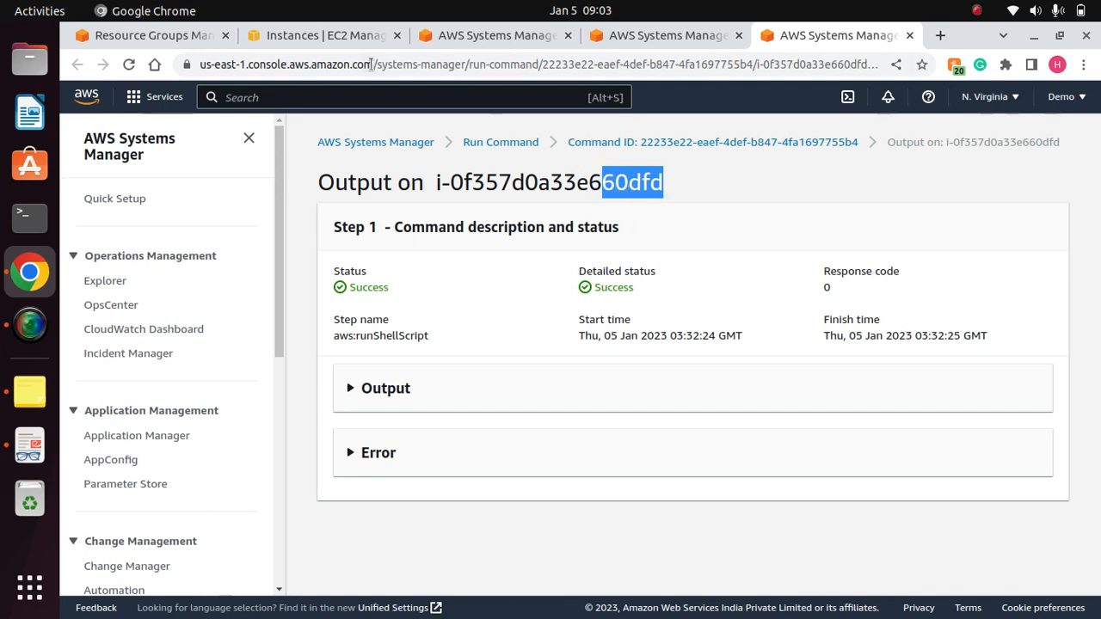
- Switch back to the EC2 console and reopen the Instances list with all instance rows in view
left_click(314, 35)
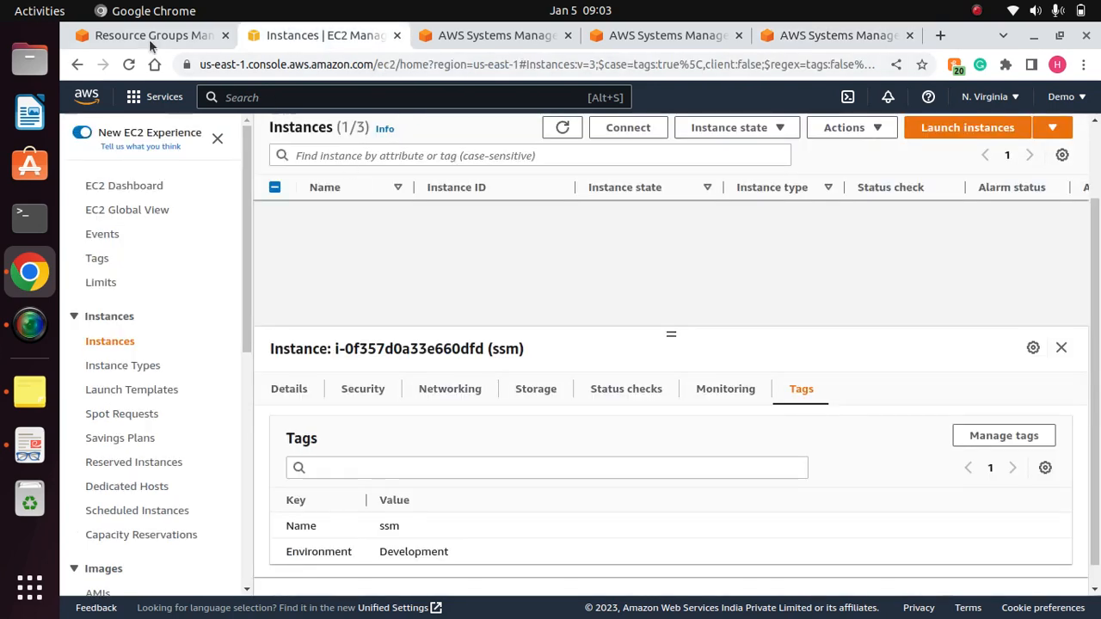
scroll(533, 222, "down", 1)
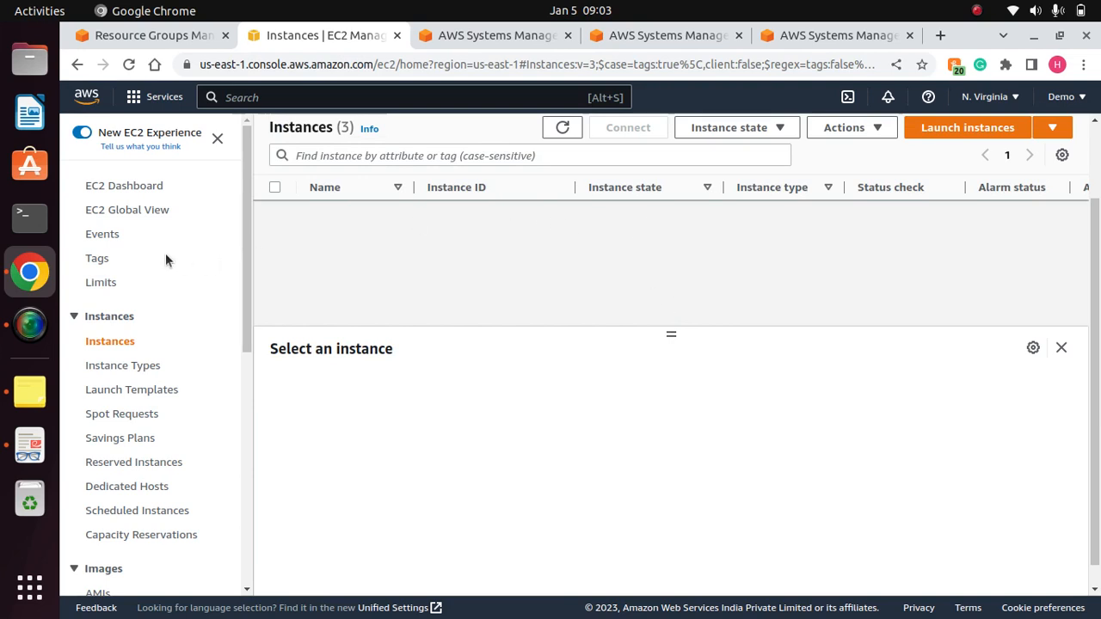
left_click(120, 341)
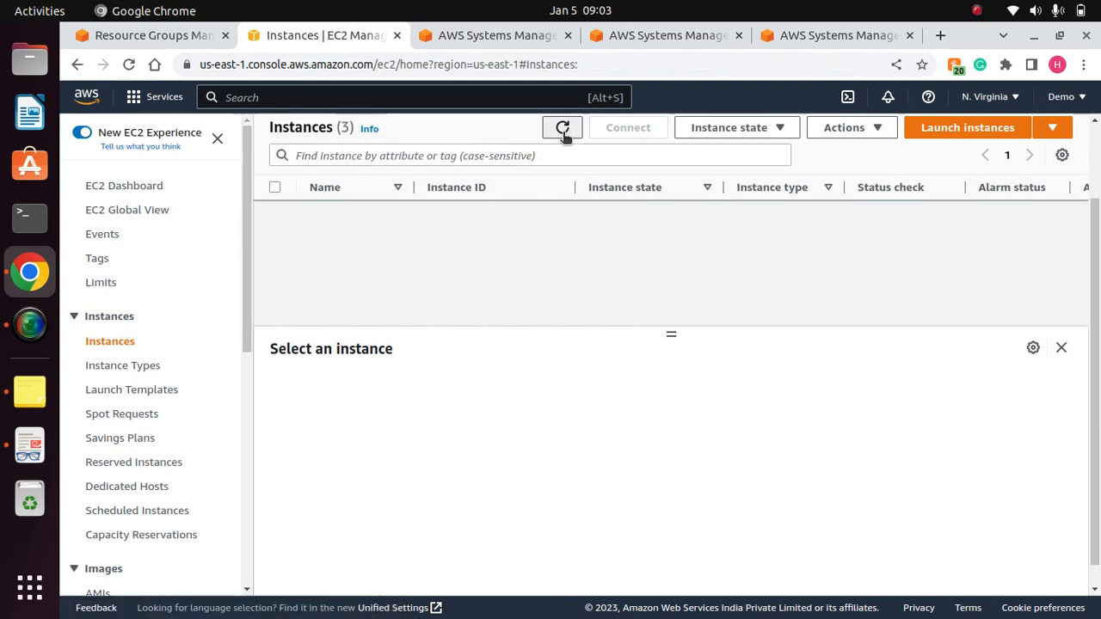
scroll(562, 132, "down", 1)
scroll(562, 132, "up", 1)
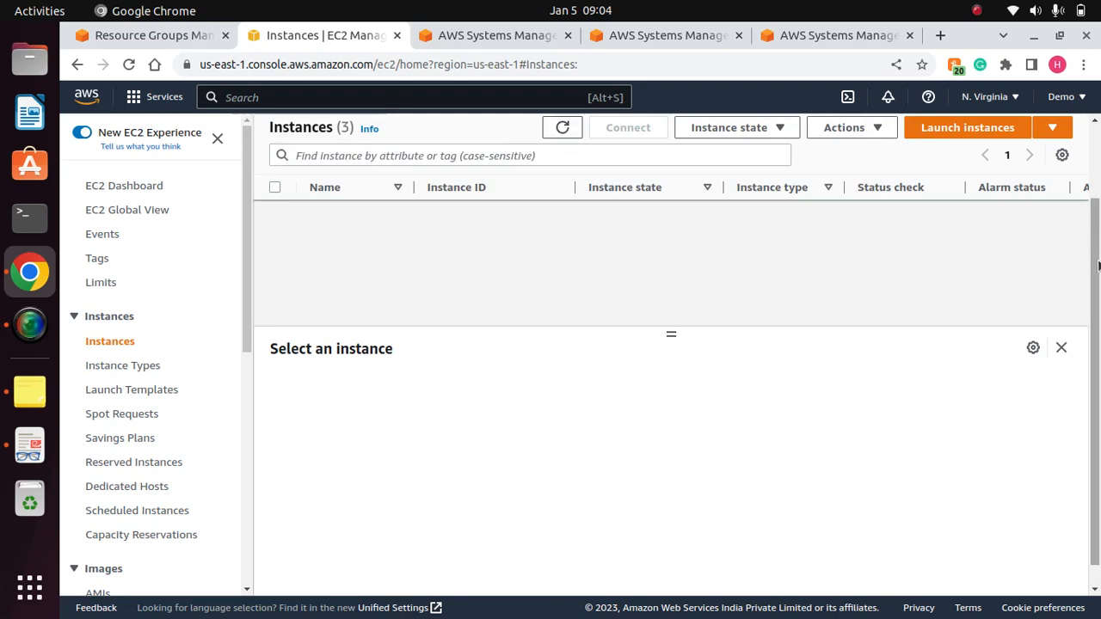
left_click_drag(1098, 265, 1099, 177)
left_click(696, 378)
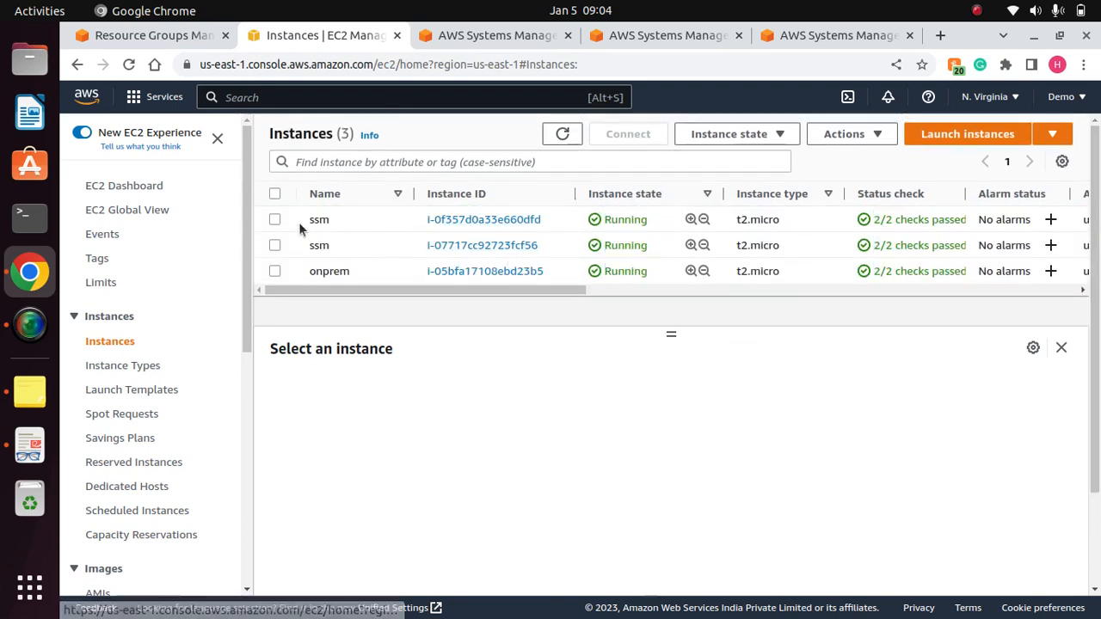
- Select the ssm instance i-0f357d0a33e660dfd and check its Environment tag
left_click(274, 220)
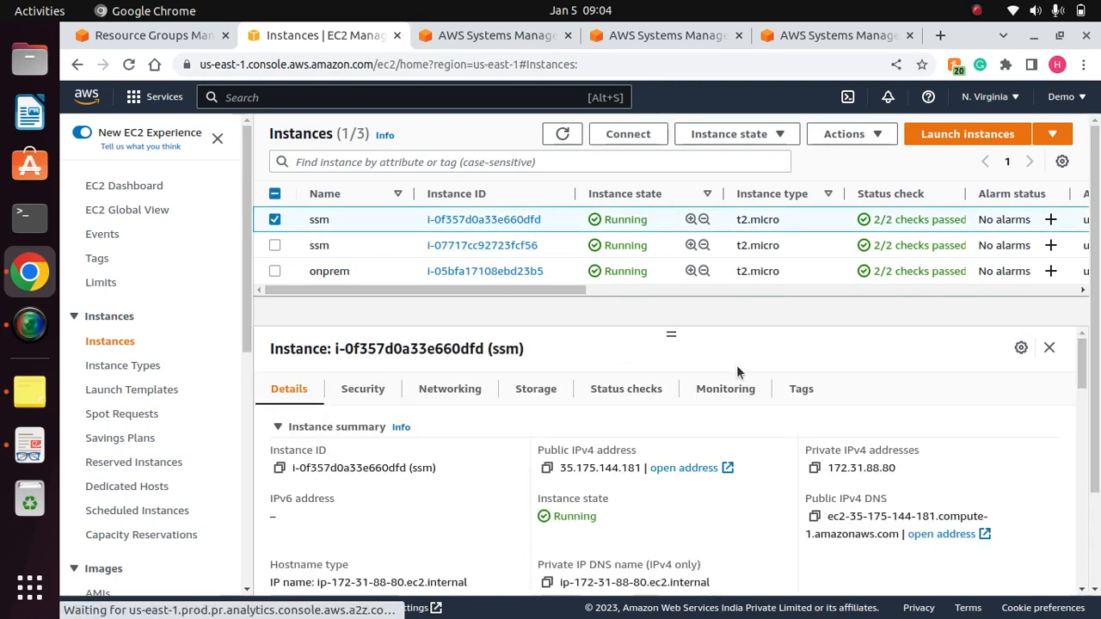
left_click(801, 389)
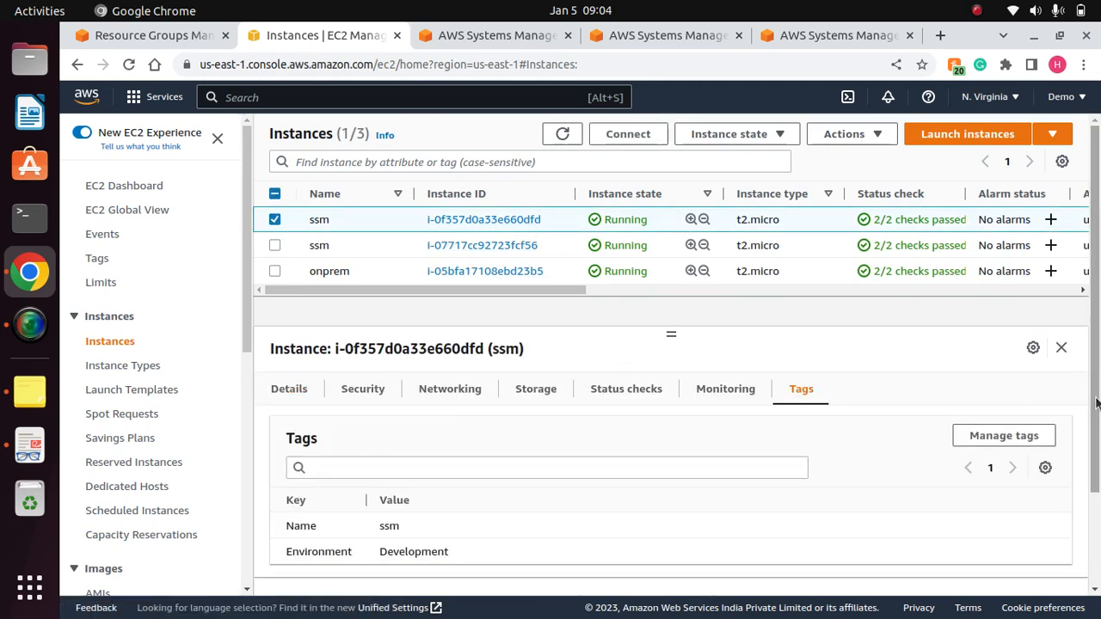
left_click_drag(1099, 421, 1099, 434)
left_click_drag(473, 550, 303, 547)
left_click(510, 554)
left_click_drag(1095, 457, 1094, 417)
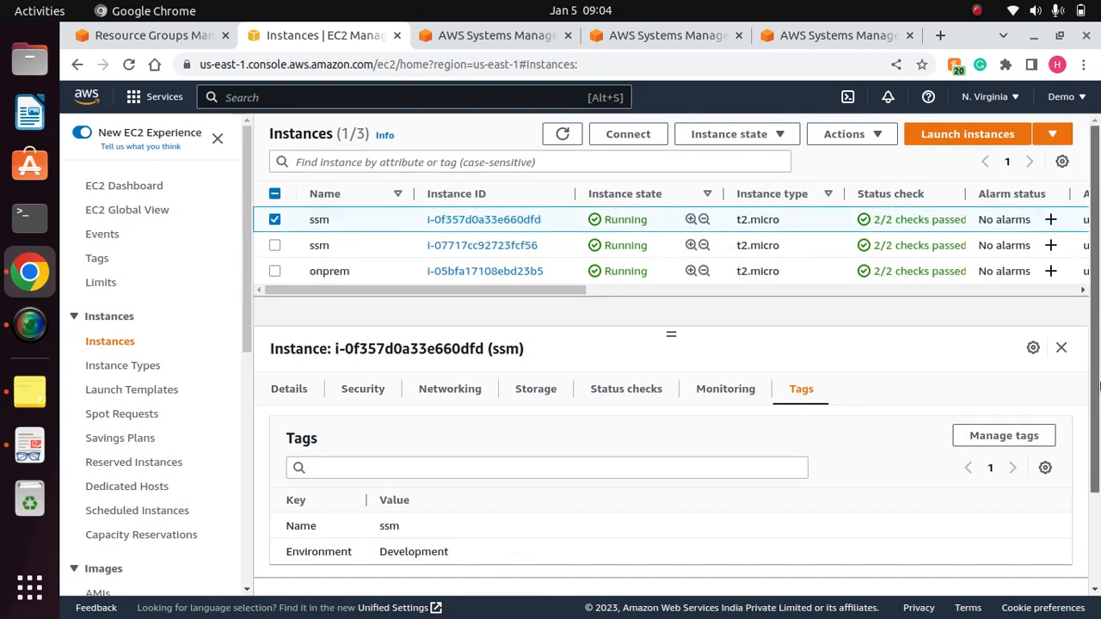
- Connect to the selected ssm instance through EC2 Instance Connect as ec2-user
left_click(628, 135)
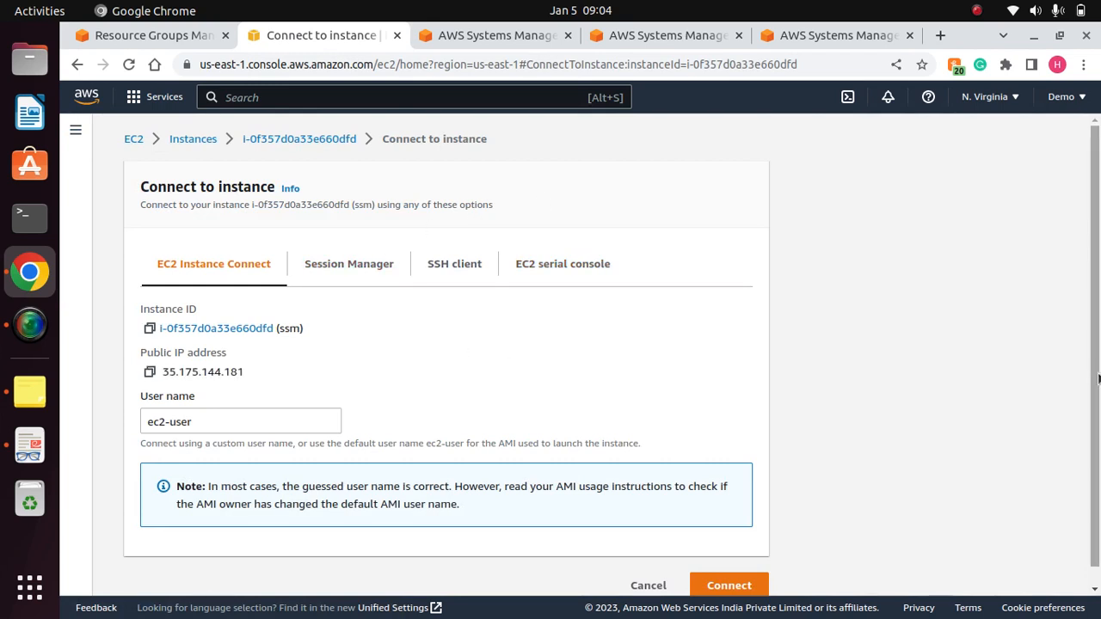
scroll(1075, 387, "down", 1)
left_click(729, 566)
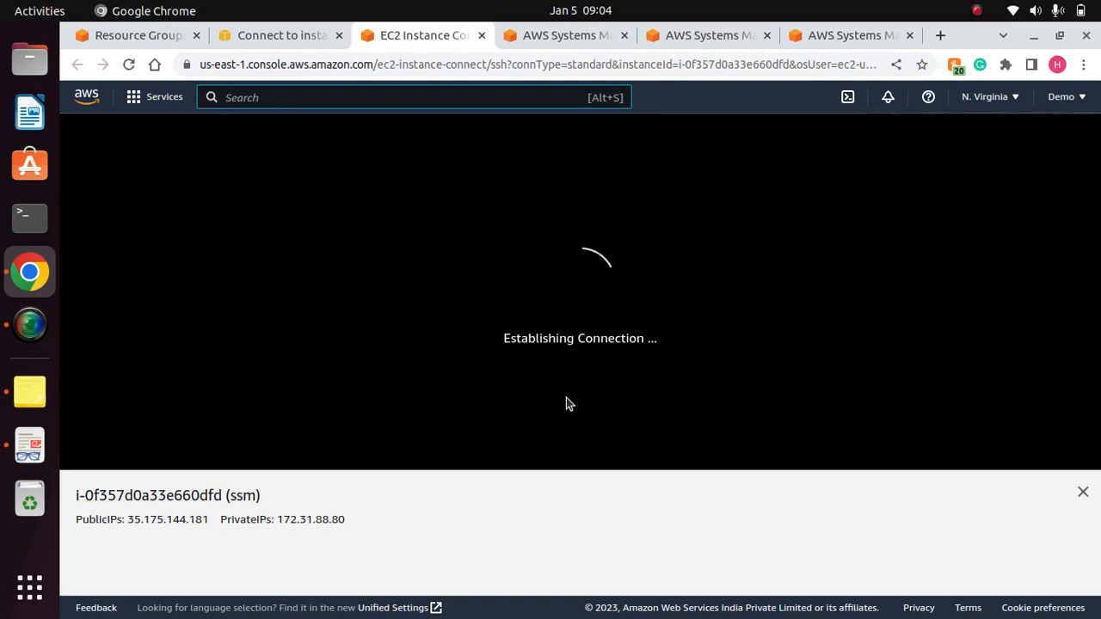
left_click(359, 264)
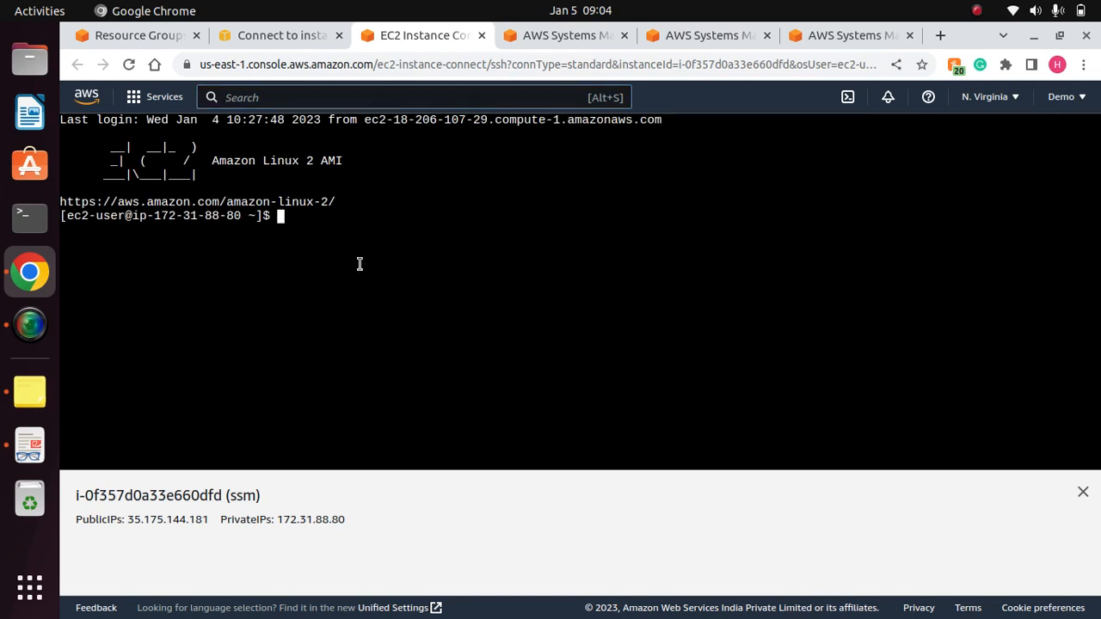
- Clear the instance's terminal and close the instance information pane below it
type("clear")
key("Return")
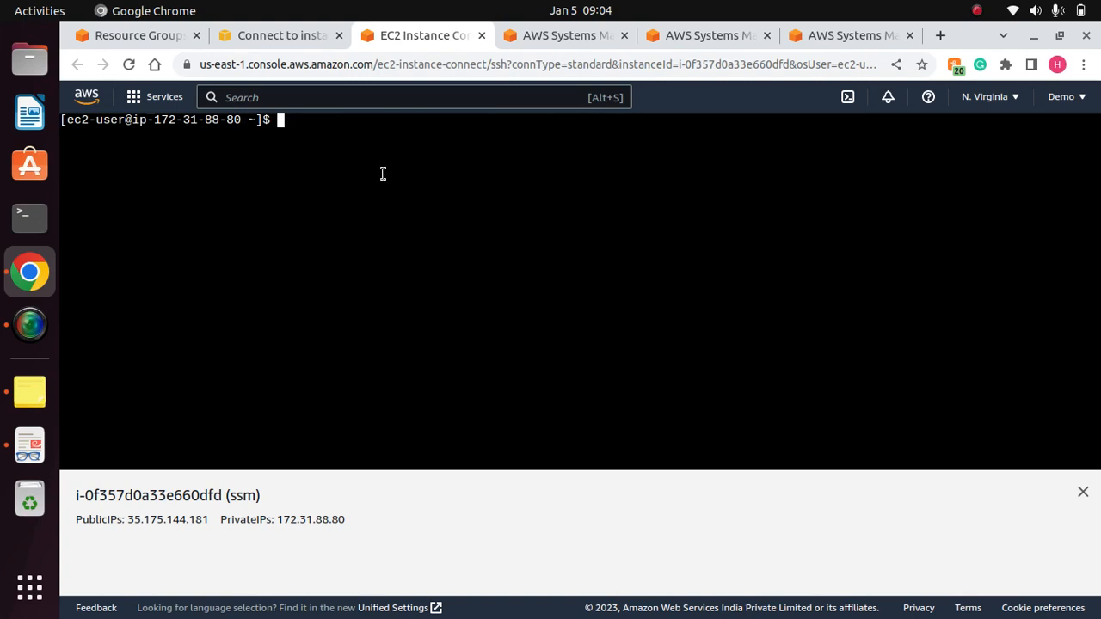
left_click(1083, 492)
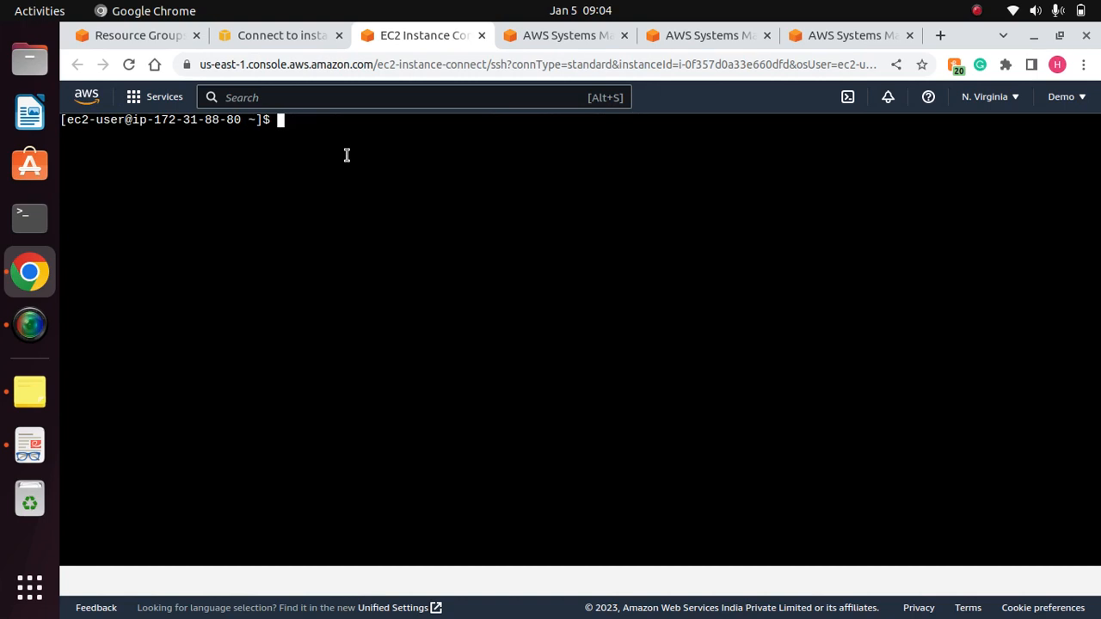
- Check the web server's service state on the instance with "sudo systemctl status httpd" and read its Active line
type("sudo systemctl ")
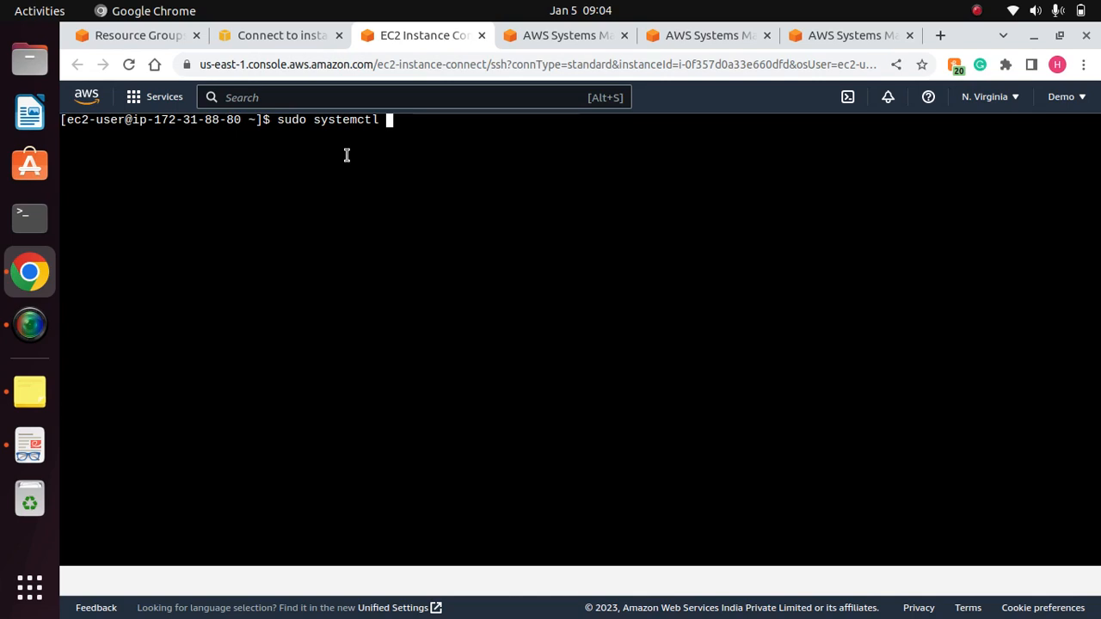
type("status httpsd")
key("BackSpace")
key("BackSpace")
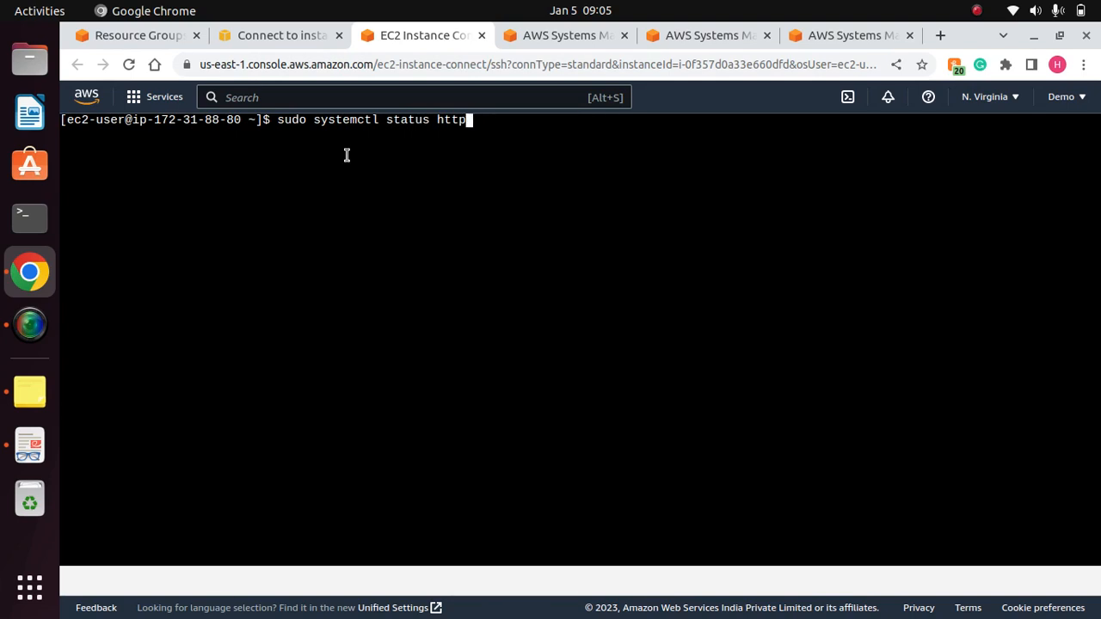
key("Return")
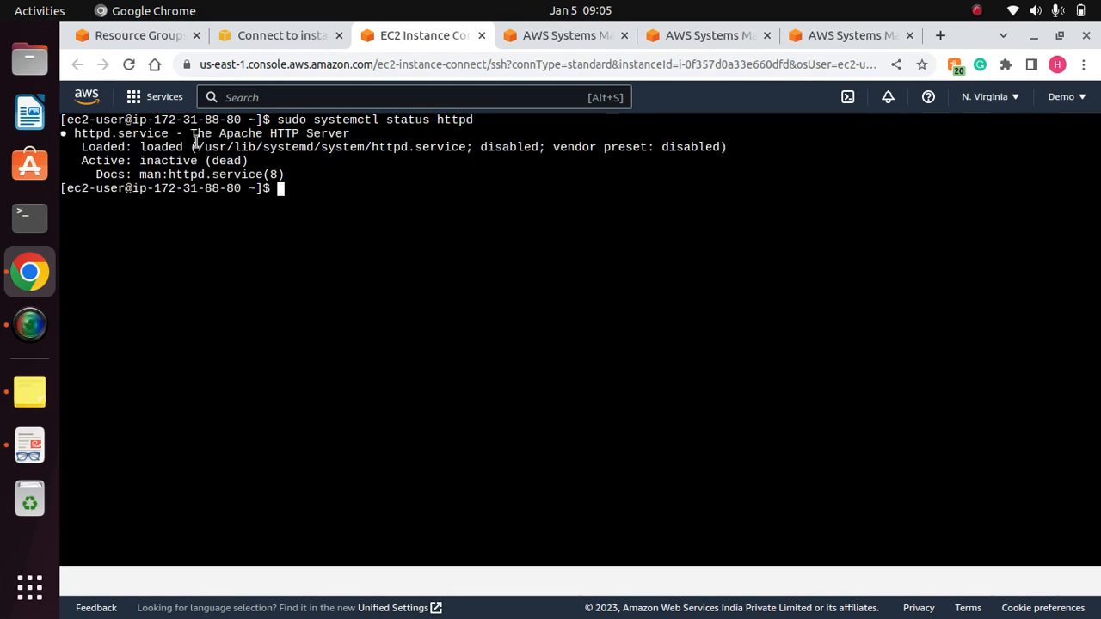
left_click_drag(175, 138, 76, 137)
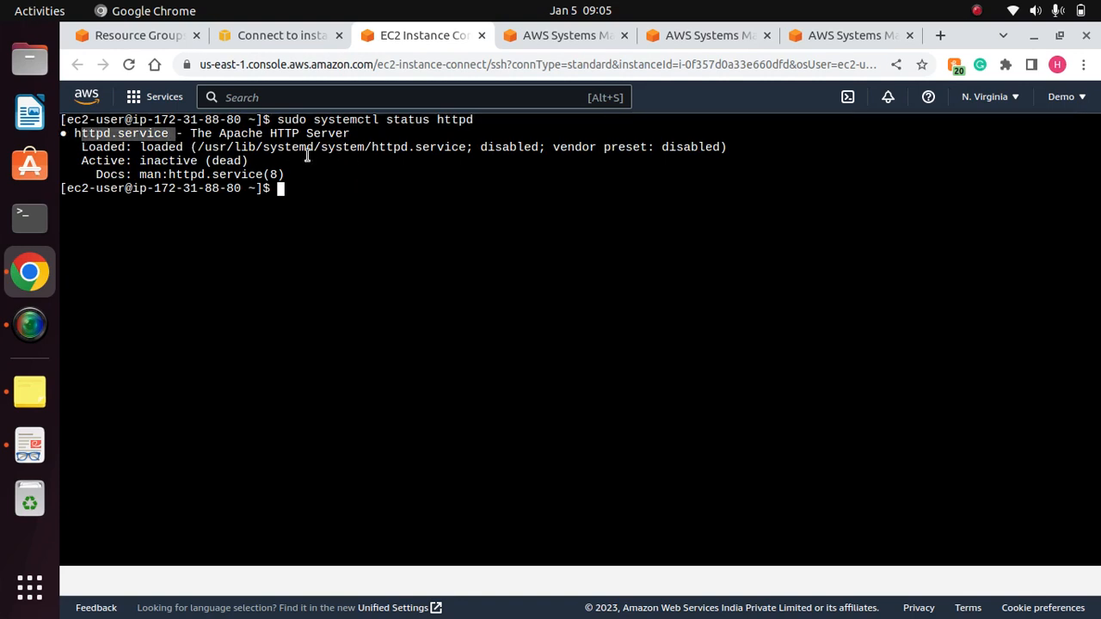
left_click_drag(140, 161, 249, 161)
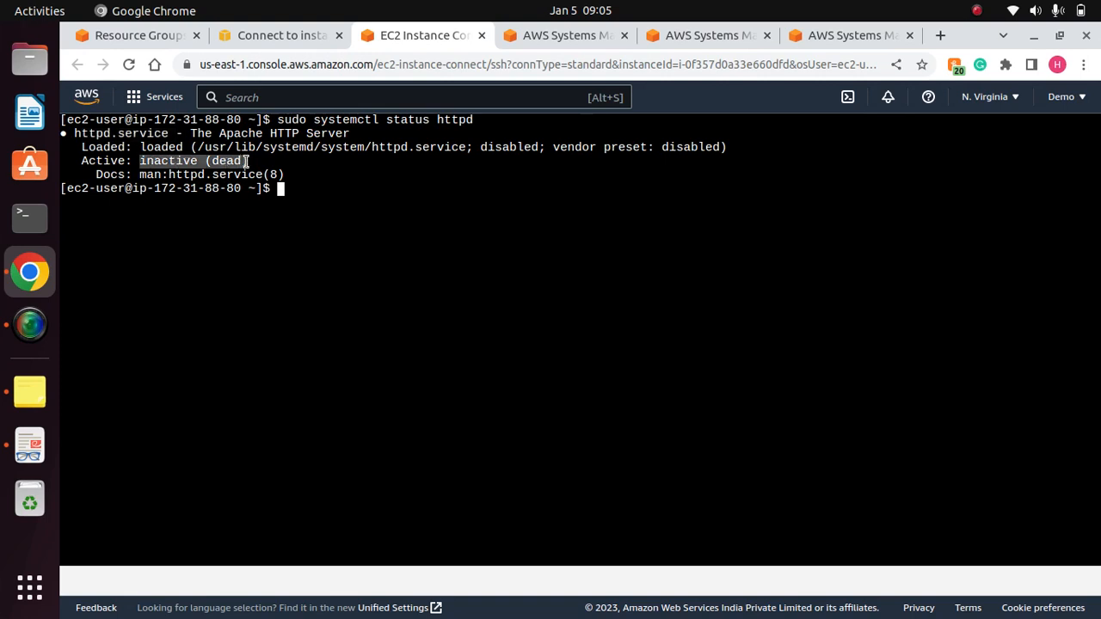
left_click(371, 195)
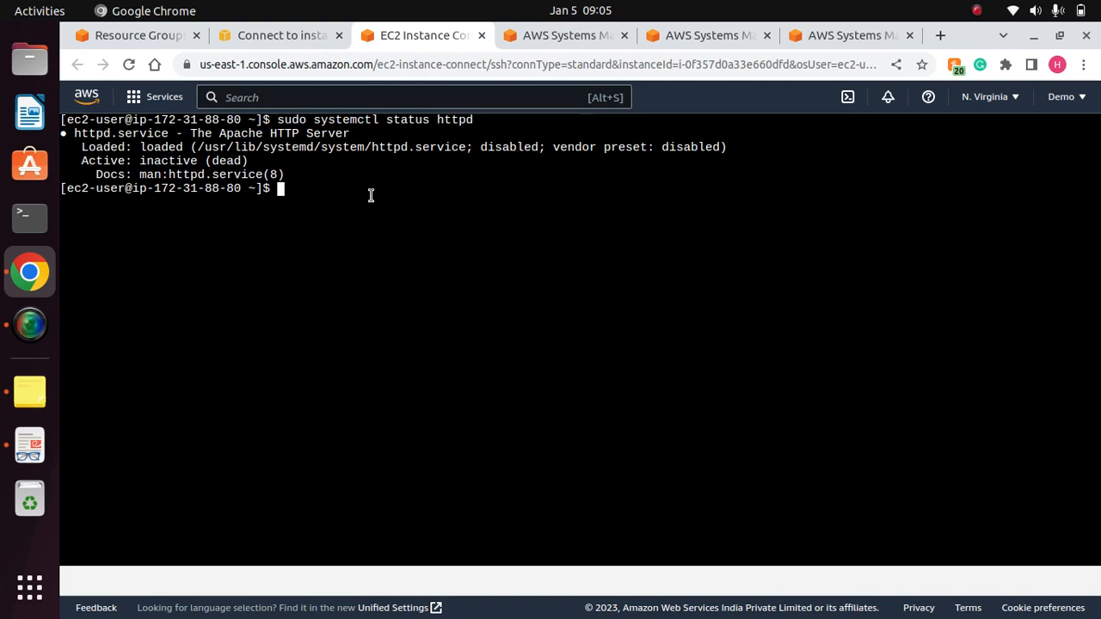
- Test the local web server with "curl localhost:80" and read the response
type("curl")
type("localhost:80")
key("Return")
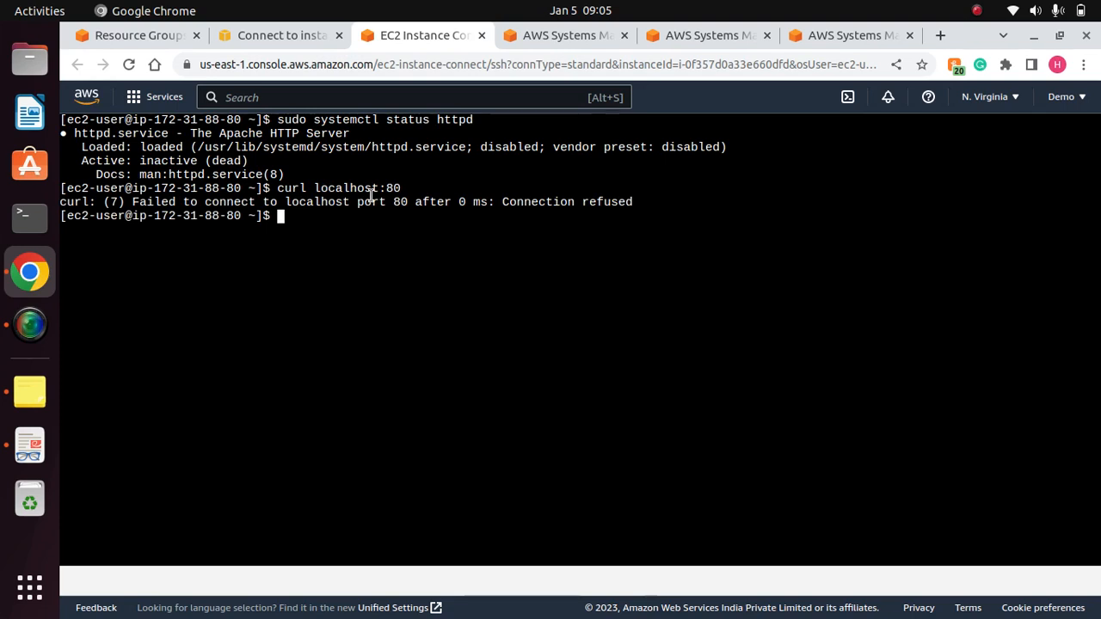
left_click_drag(125, 203, 408, 203)
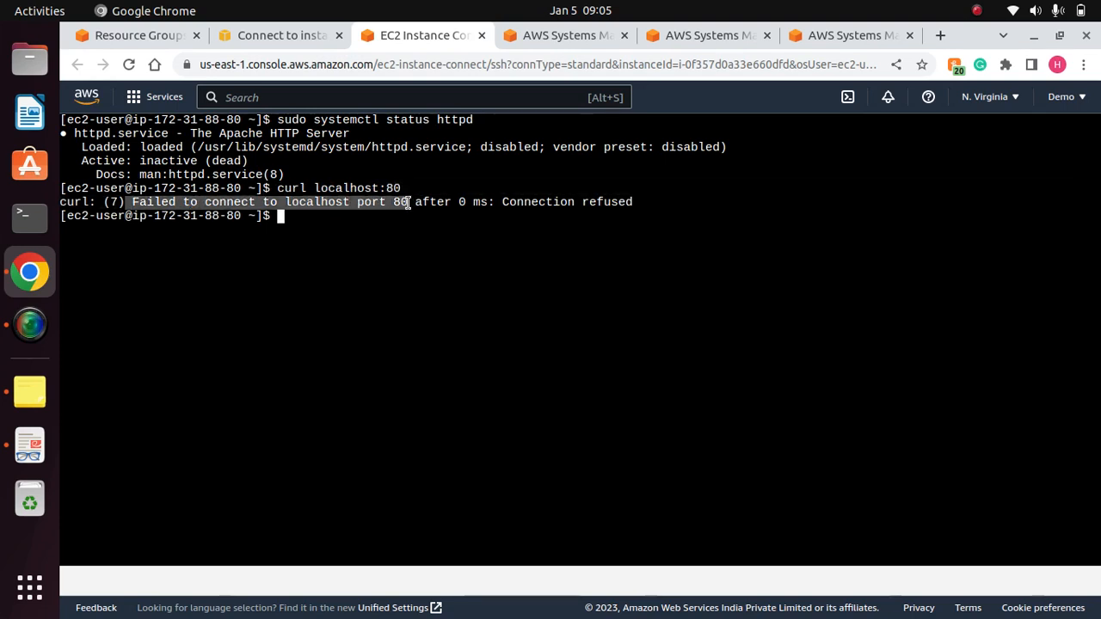
left_click(479, 209)
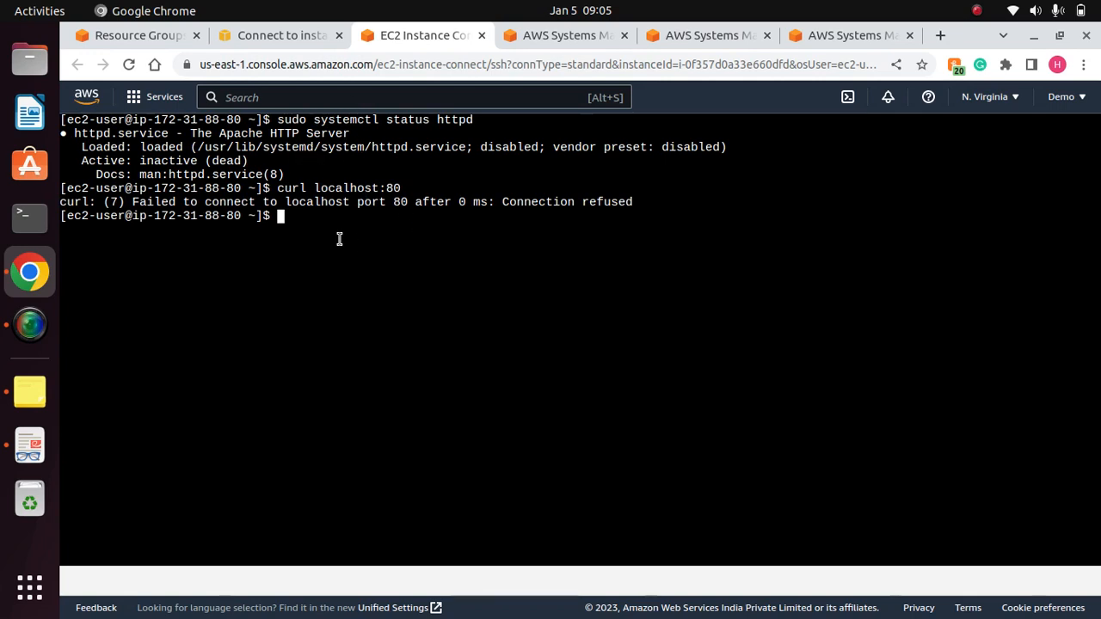
- Start the web server by changing the earlier status command to "sudo systemctl start httpd" and running it
key("Up")
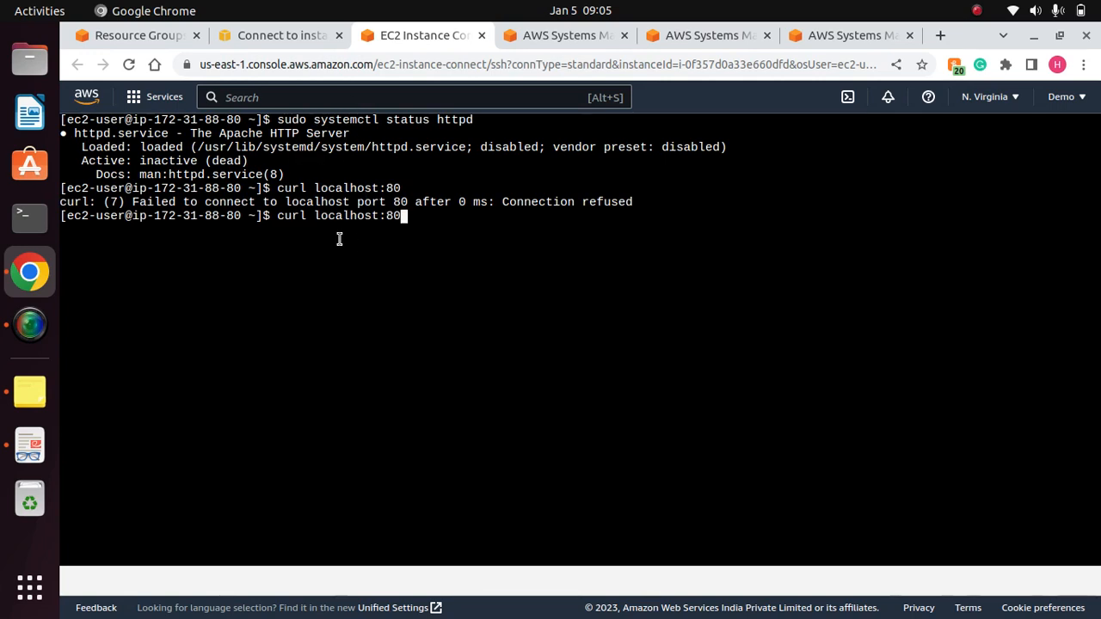
key("Up")
key("Left")
key("Left")
key("Left")
key("Left")
key("Left")
key("Left")
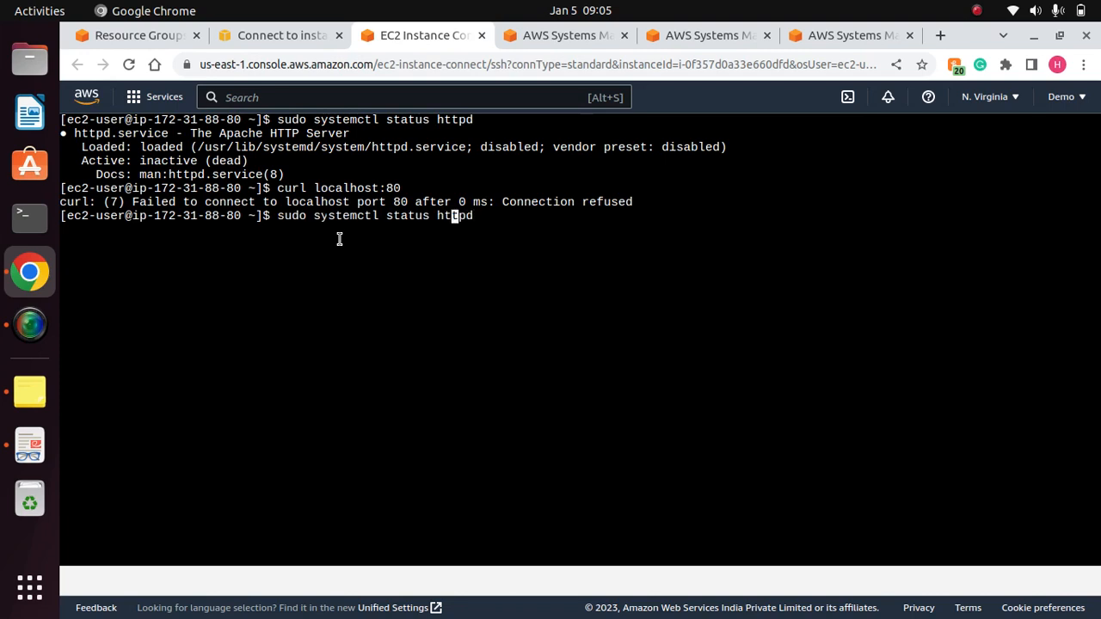
key("BackSpace")
key("BackSpace")
key("BackSpace")
type("rt")
key("Return")
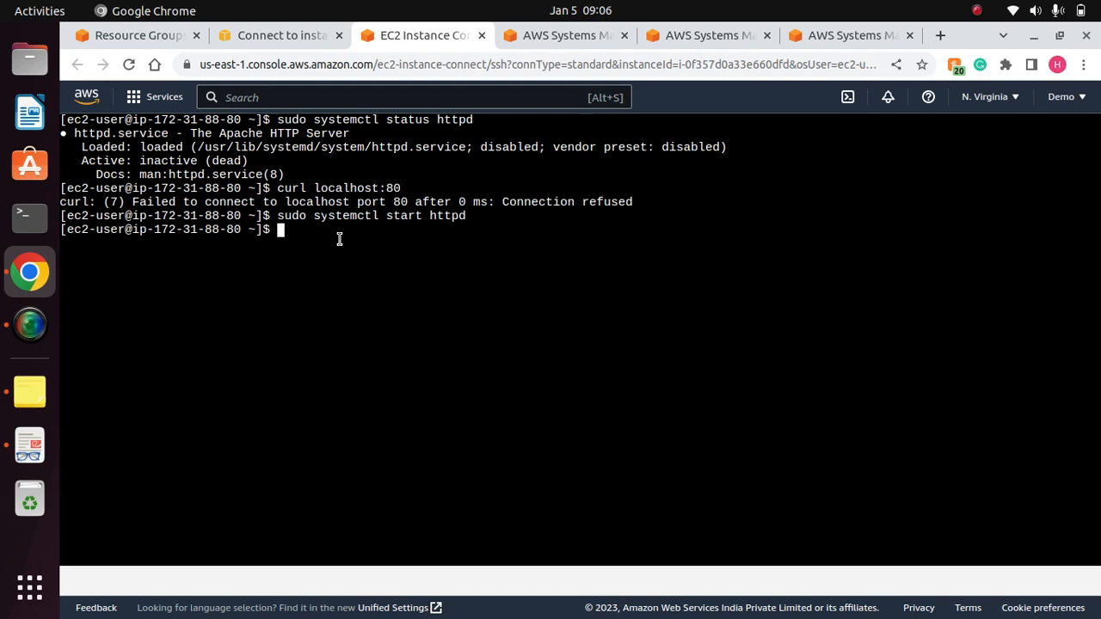
- Rerun "sudo systemctl status httpd" and check the Active line of the started service
key("Up")
key("Up")
key("Up")
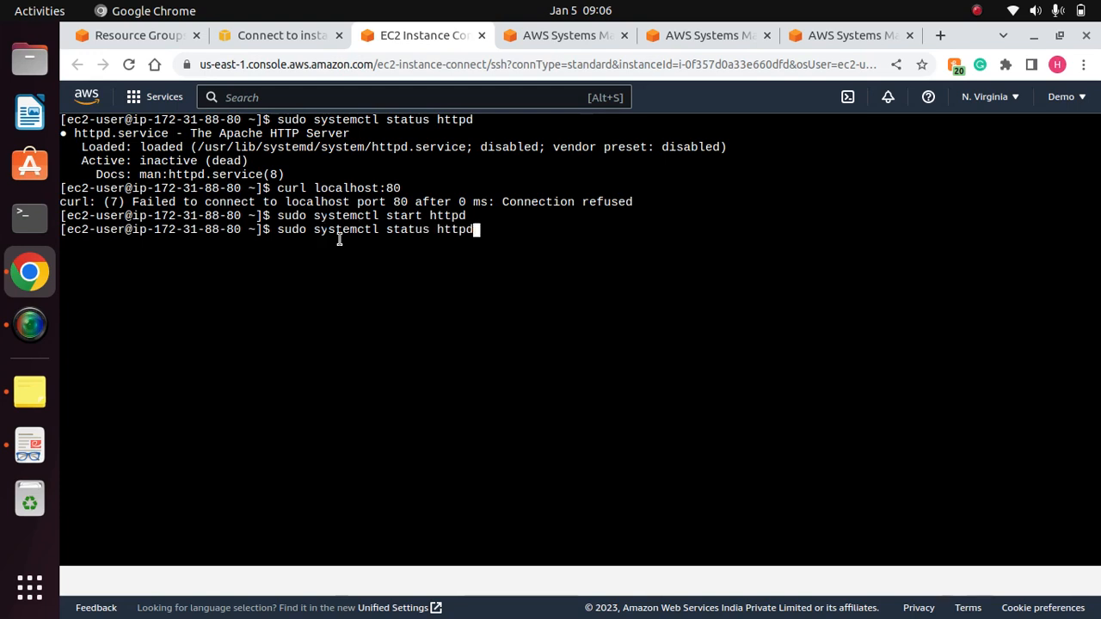
key("Return")
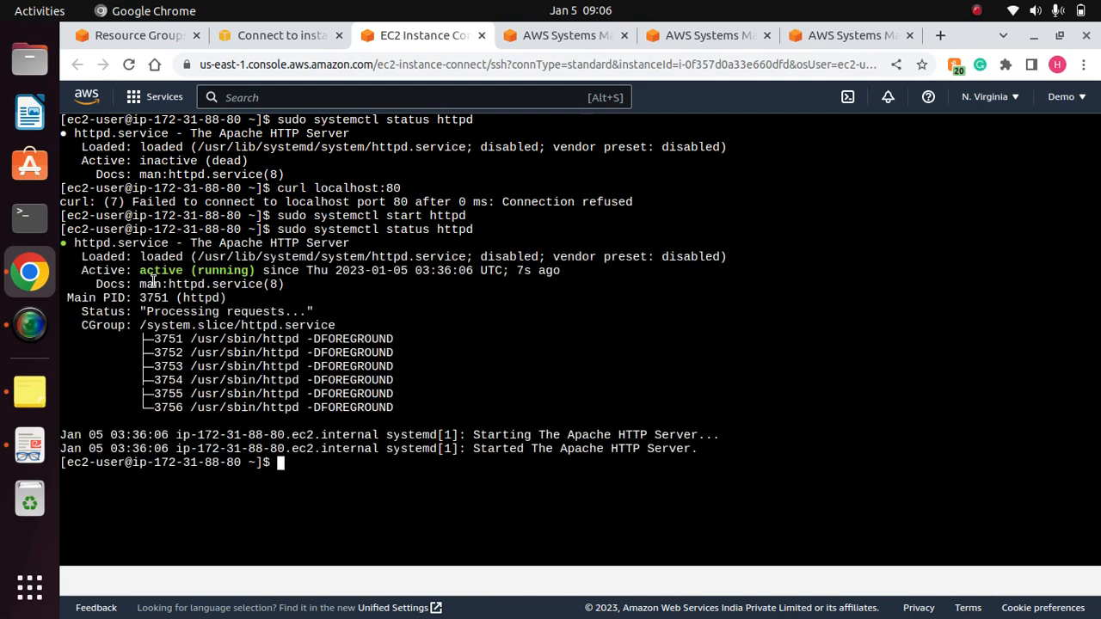
left_click_drag(137, 271, 254, 270)
left_click(430, 484)
- Clear the terminal, rerun "curl localhost:80" and examine the returned HTML from its beginning
type("clear")
key("Return")
key("Up")
key("Up")
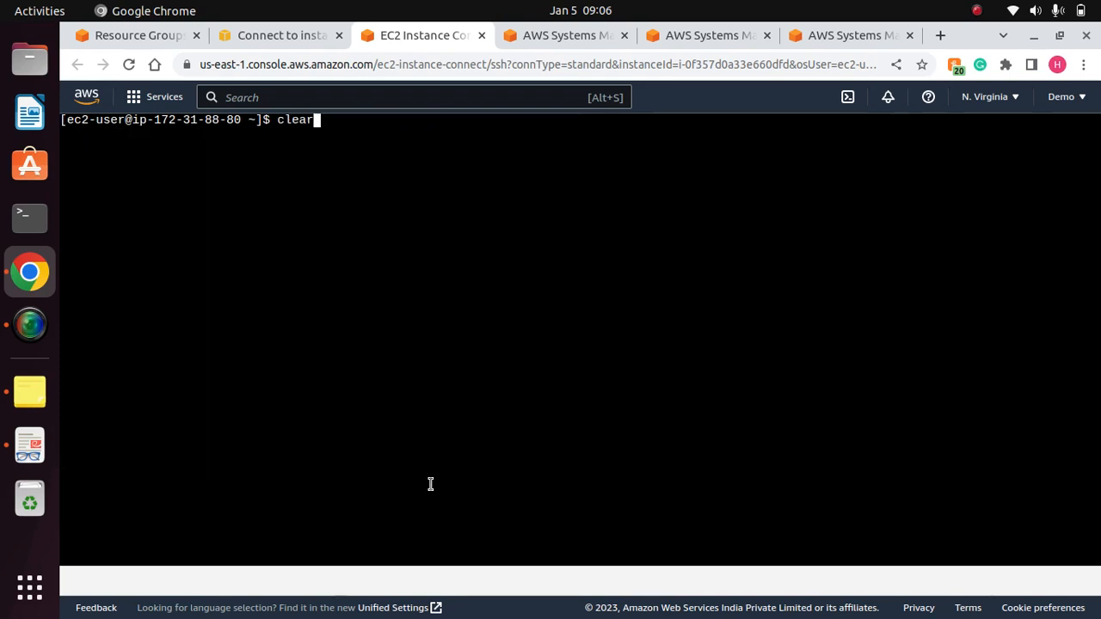
key("Up")
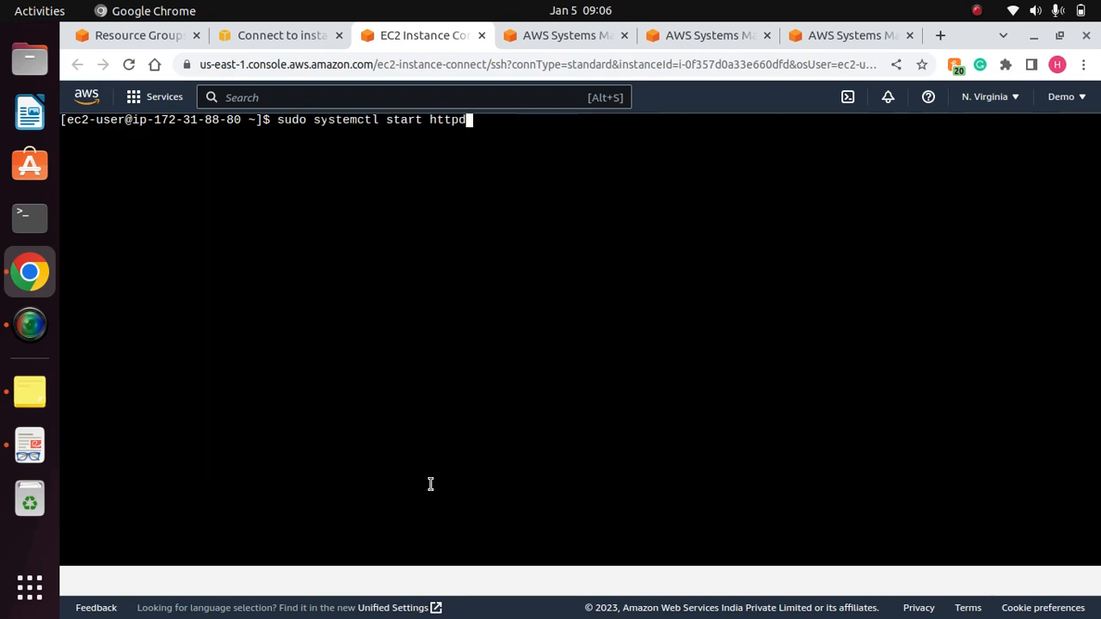
key("Up")
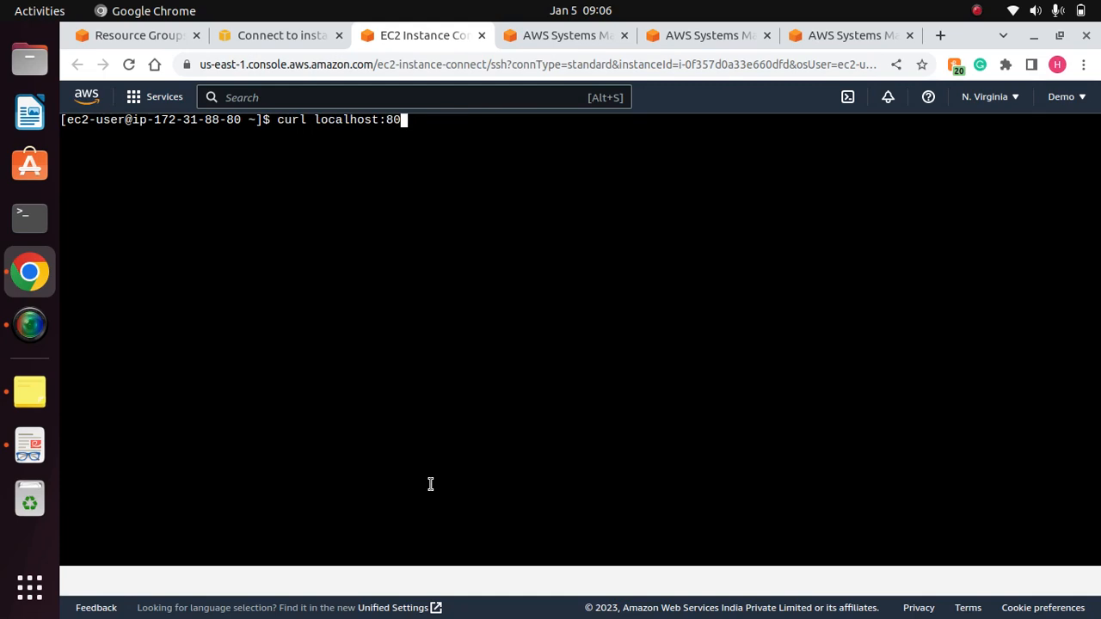
key("Return")
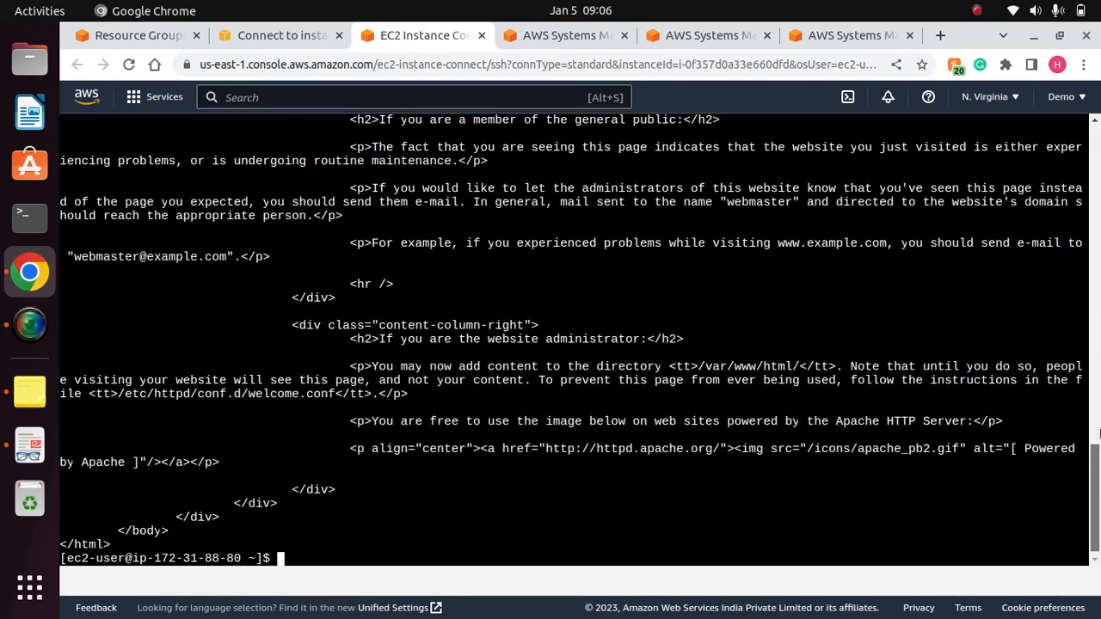
left_click_drag(1095, 498, 1098, 156)
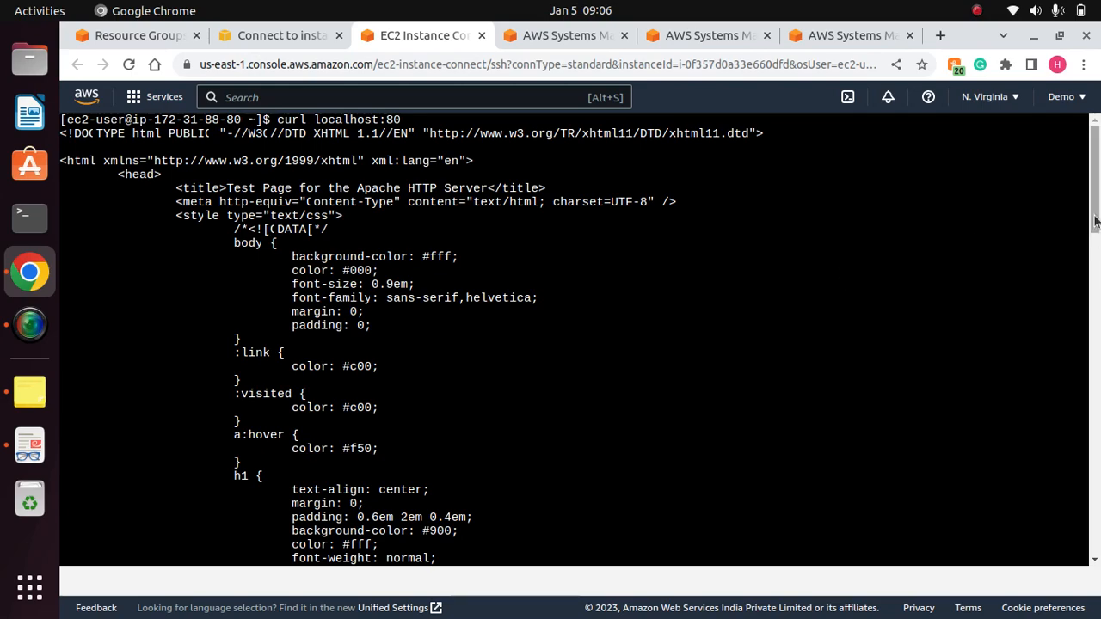
mouse_move(1095, 210)
left_mouse_down()
mouse_move(1095, 559)
mouse_move(1092, 199)
left_mouse_up()
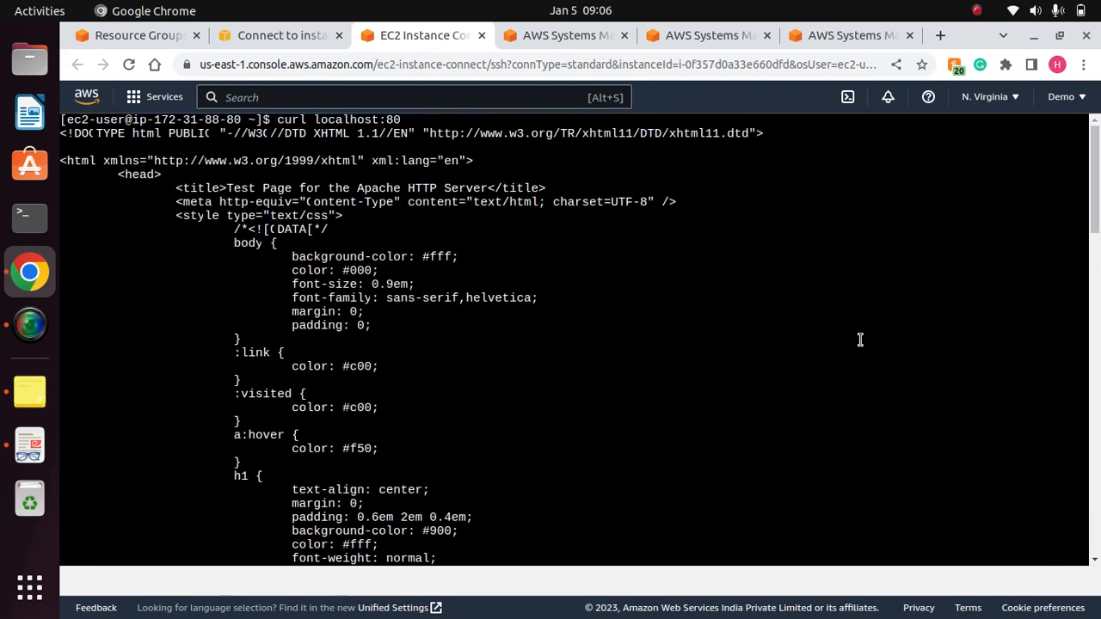
- Clear the terminal and return to the EC2 console's Connect to instance page
type("clear")
key("Return")
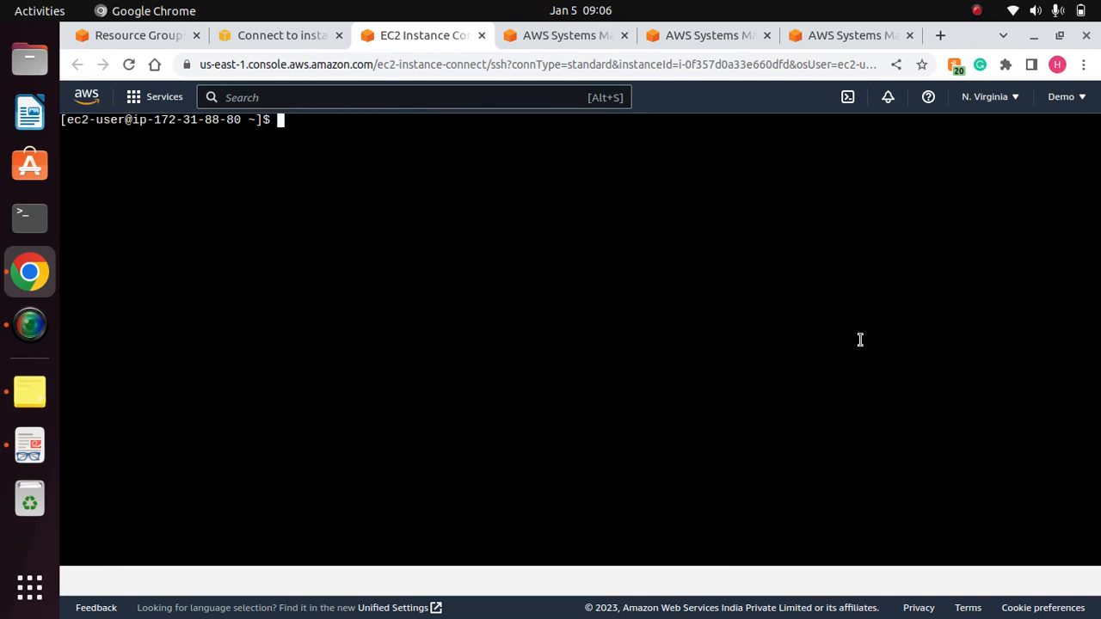
left_click(274, 34)
scroll(1098, 311, "up", 1)
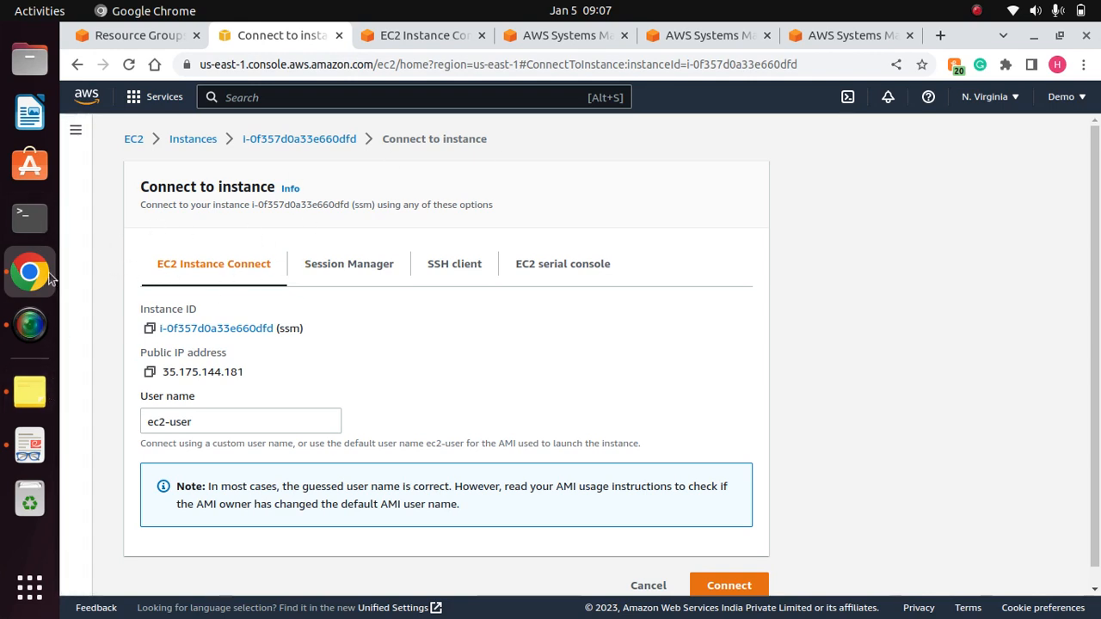
- Switch to the Document Viewer, review the Create Resource Group, Run Command and Parameter Store topics on the agenda slide, and return to Chrome
left_click(32, 445)
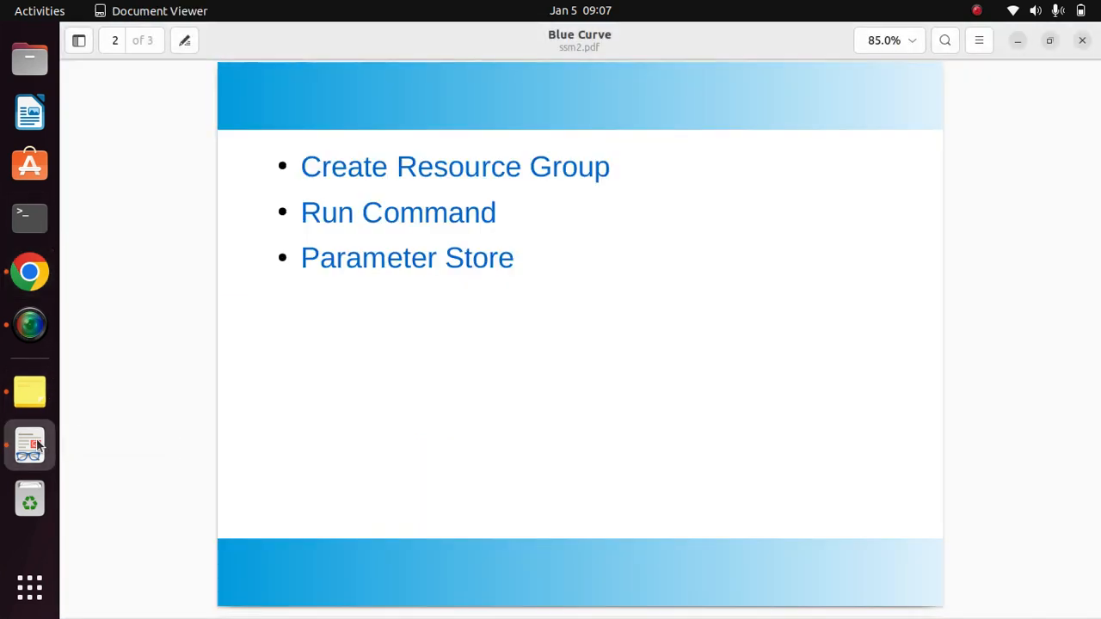
triple_click(496, 215)
left_click(508, 229)
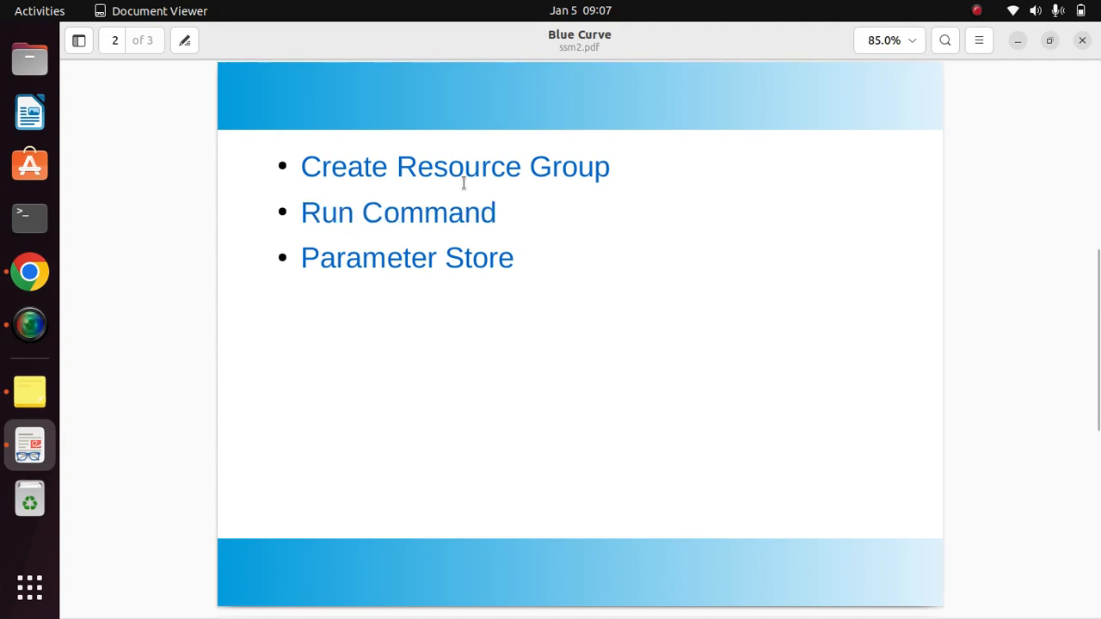
left_click_drag(616, 170, 301, 166)
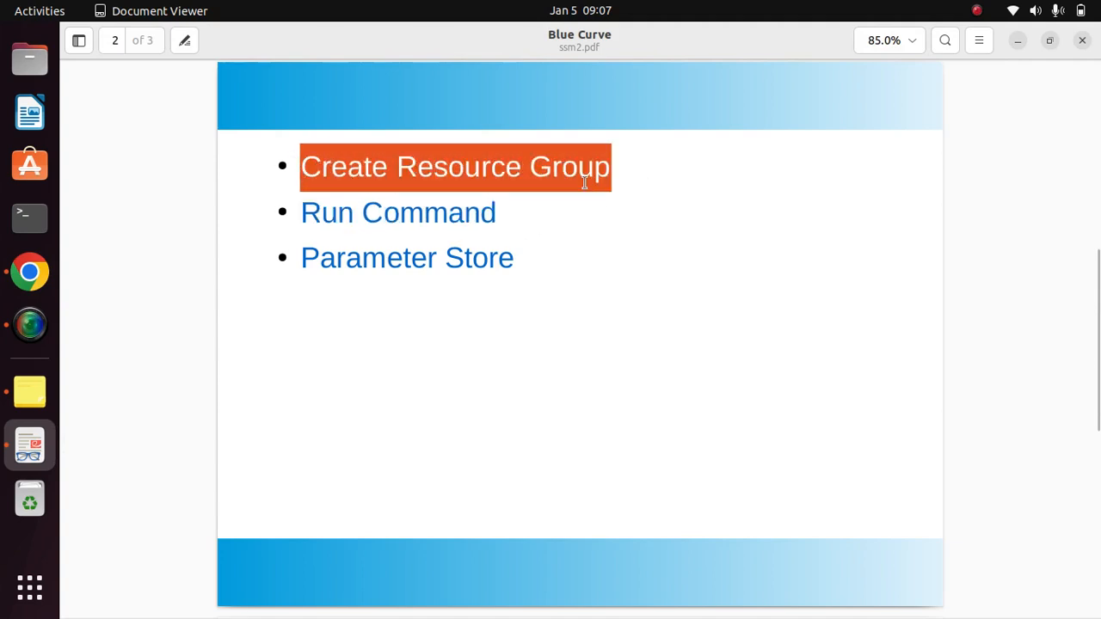
left_click(526, 211)
left_click_drag(500, 216, 301, 214)
left_click(554, 217)
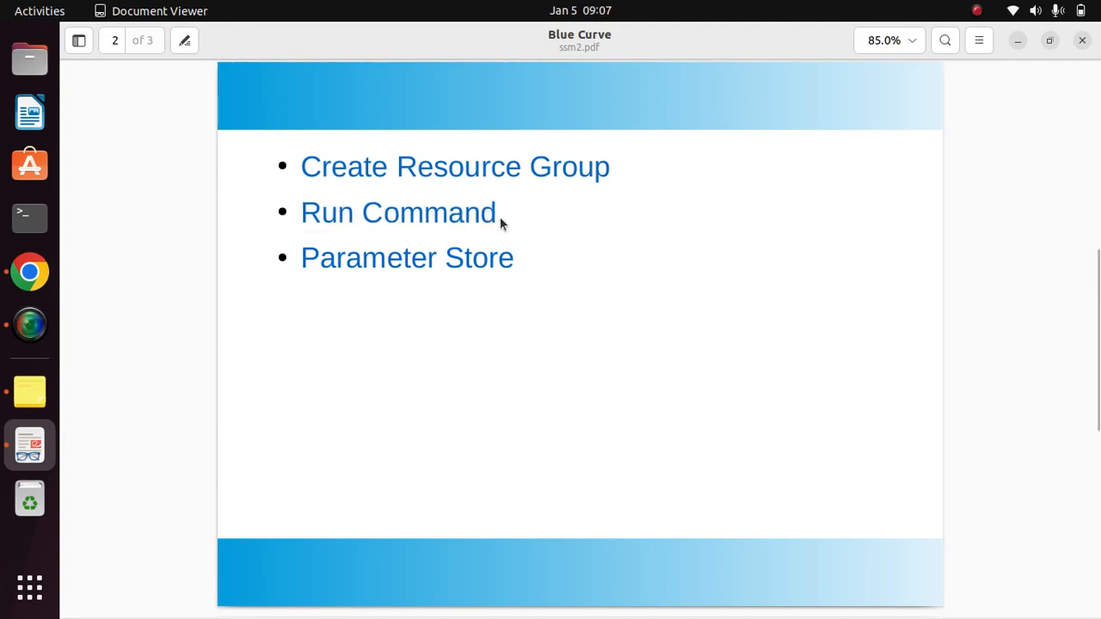
left_click_drag(501, 220, 308, 203)
left_click(603, 212)
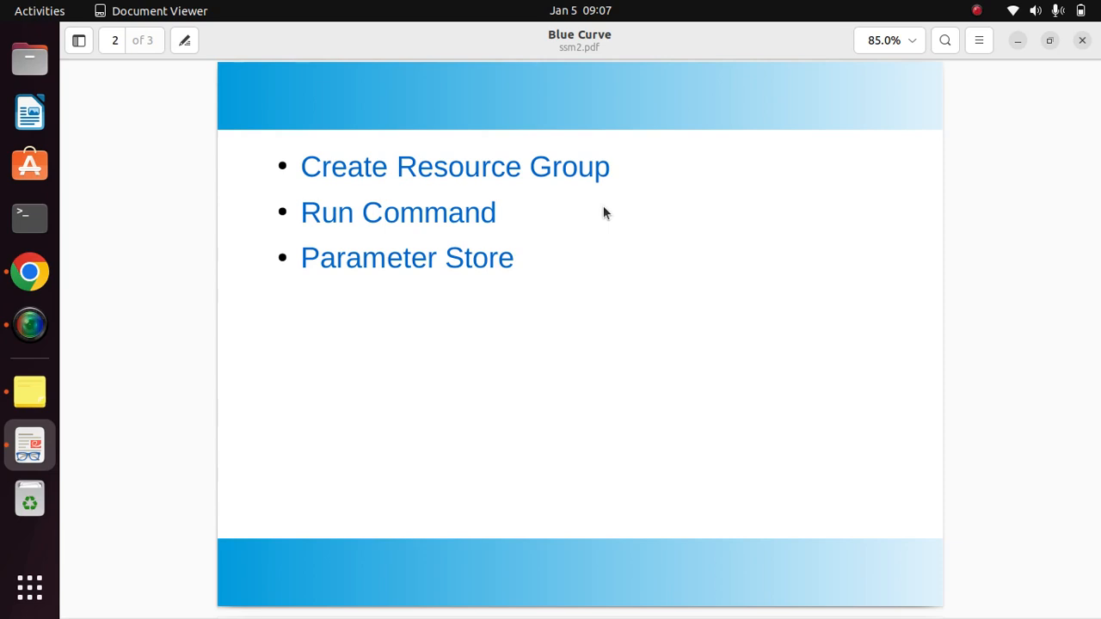
left_click_drag(528, 260, 302, 256)
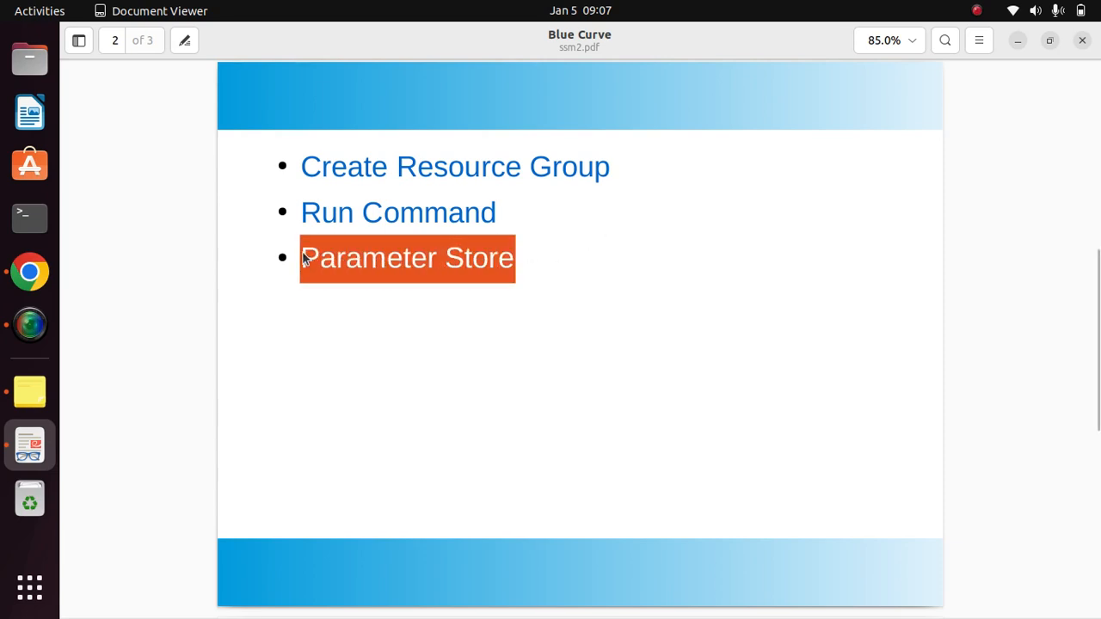
left_click(555, 270)
left_click(35, 273)
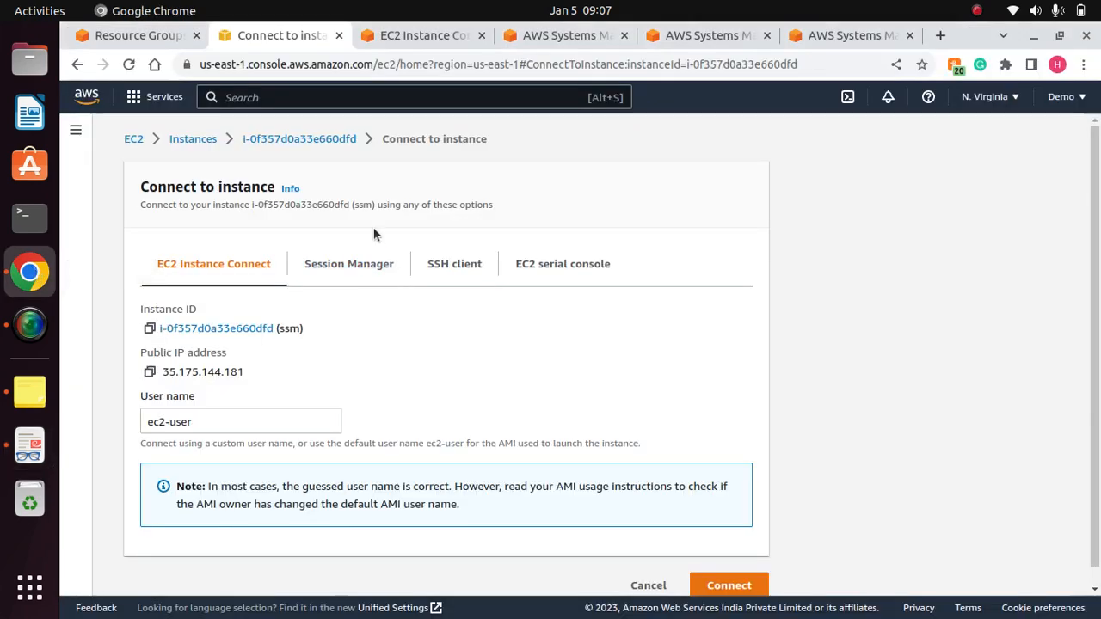
left_click(75, 132)
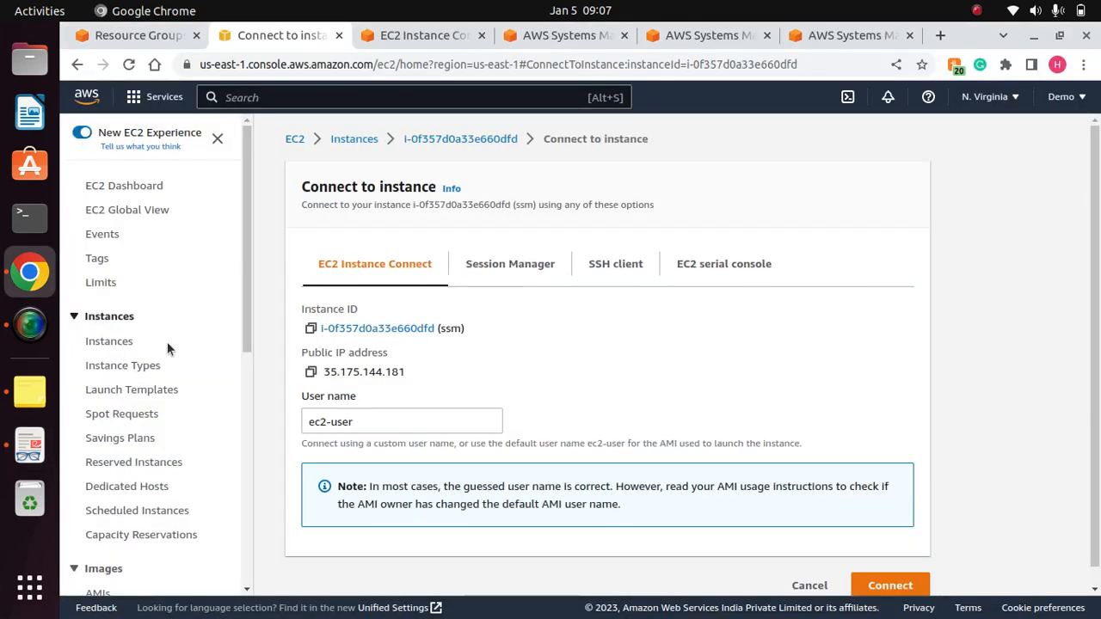
left_click_drag(243, 284, 252, 496)
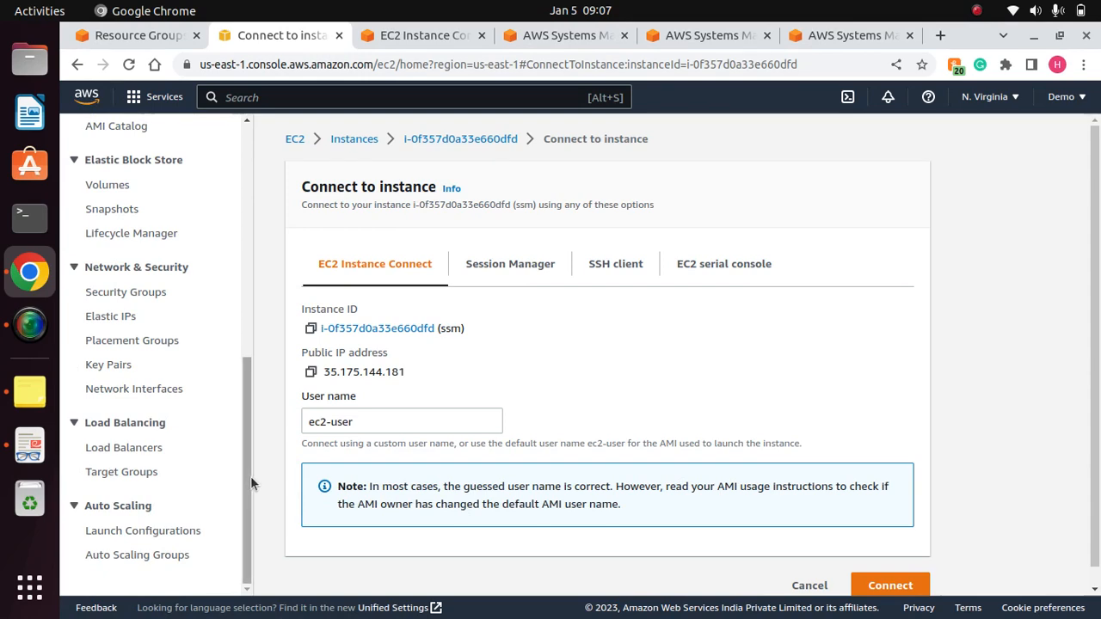
left_click_drag(250, 475, 261, 275)
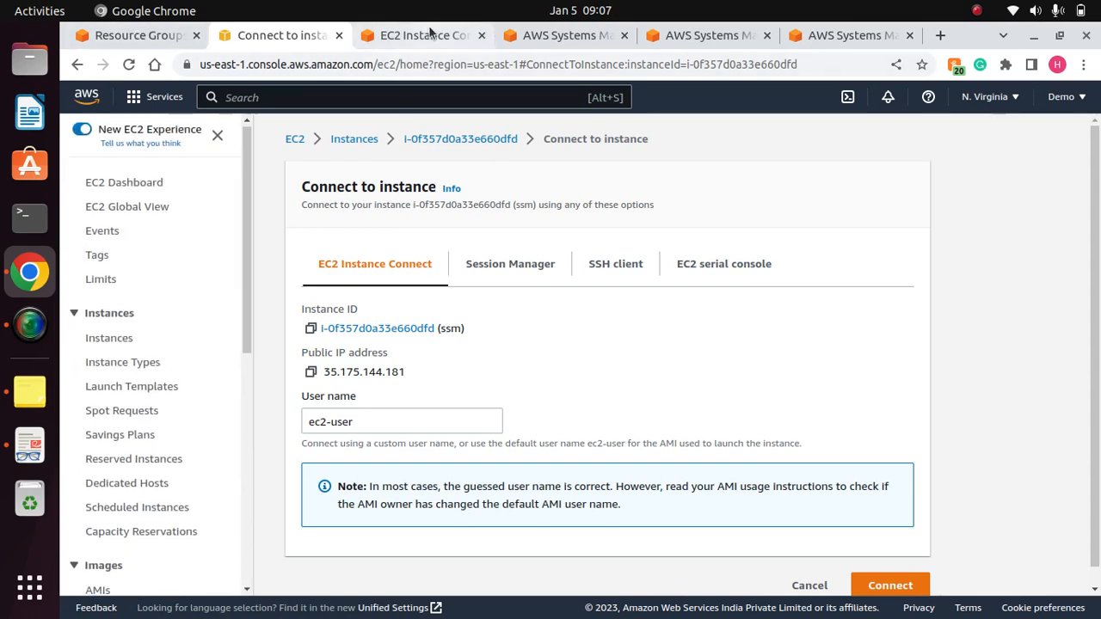
- Close the EC2 Instance Connect terminal session and bring up the Systems Manager page for running a command
left_click(402, 36)
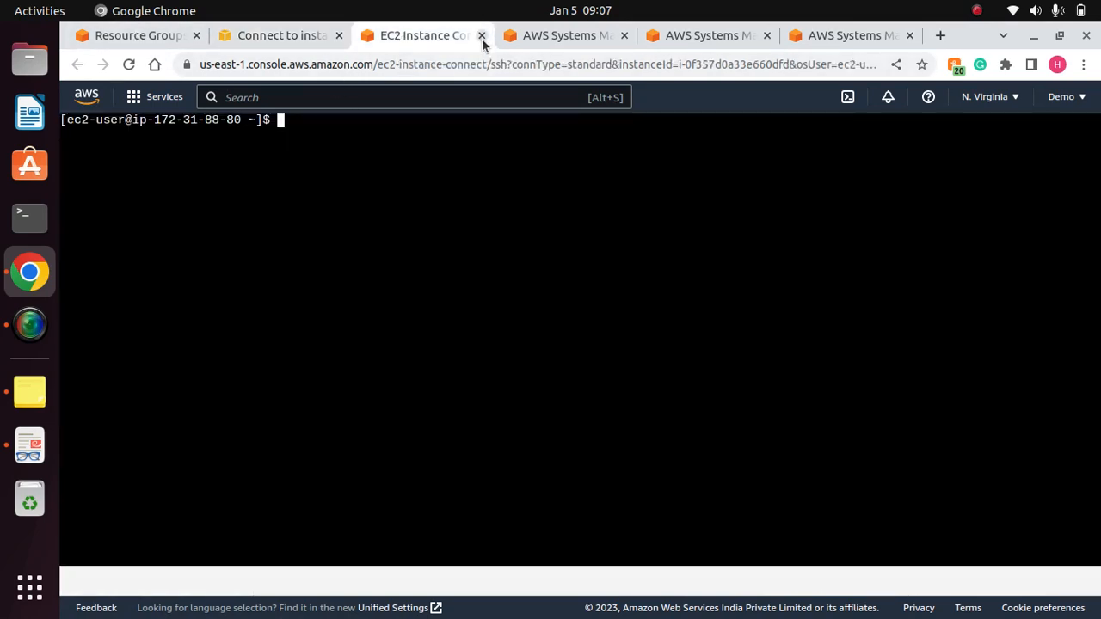
left_click(482, 35)
left_click(430, 36)
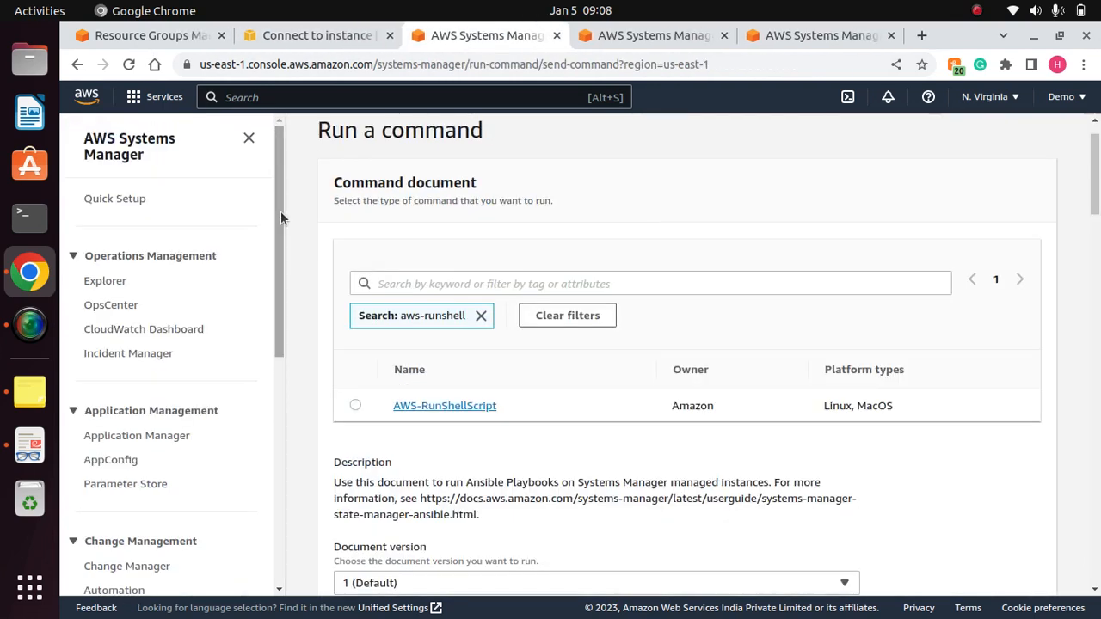
- Open Parameter Store under Application Management in Systems Manager and expand the collapsed service navigation
left_click_drag(280, 218, 268, 277)
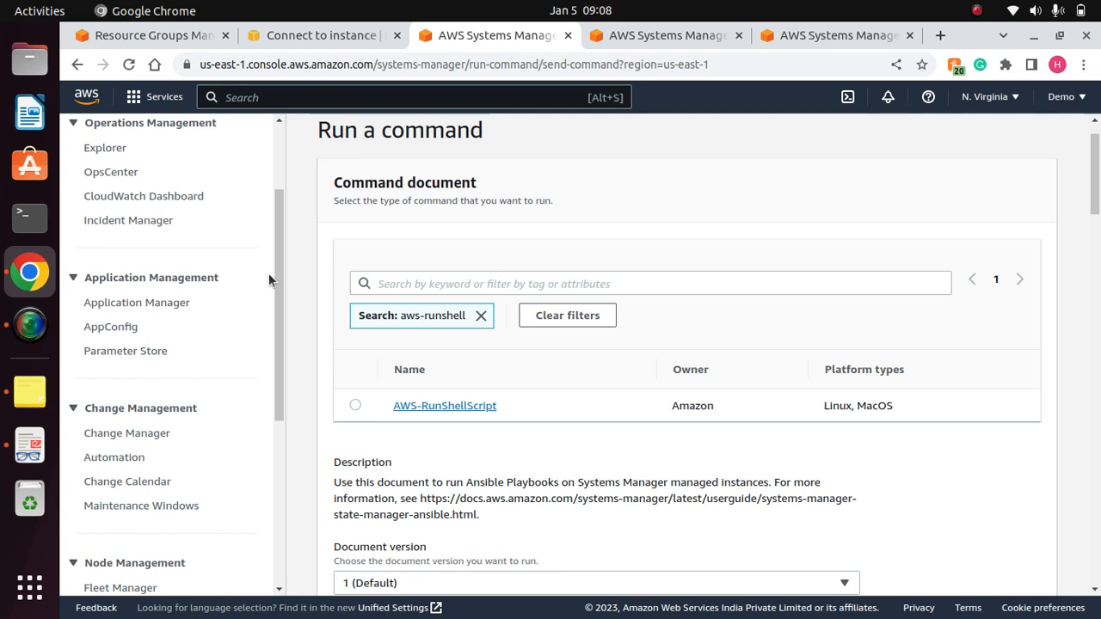
left_click_drag(279, 308, 307, 278)
double_click(306, 277)
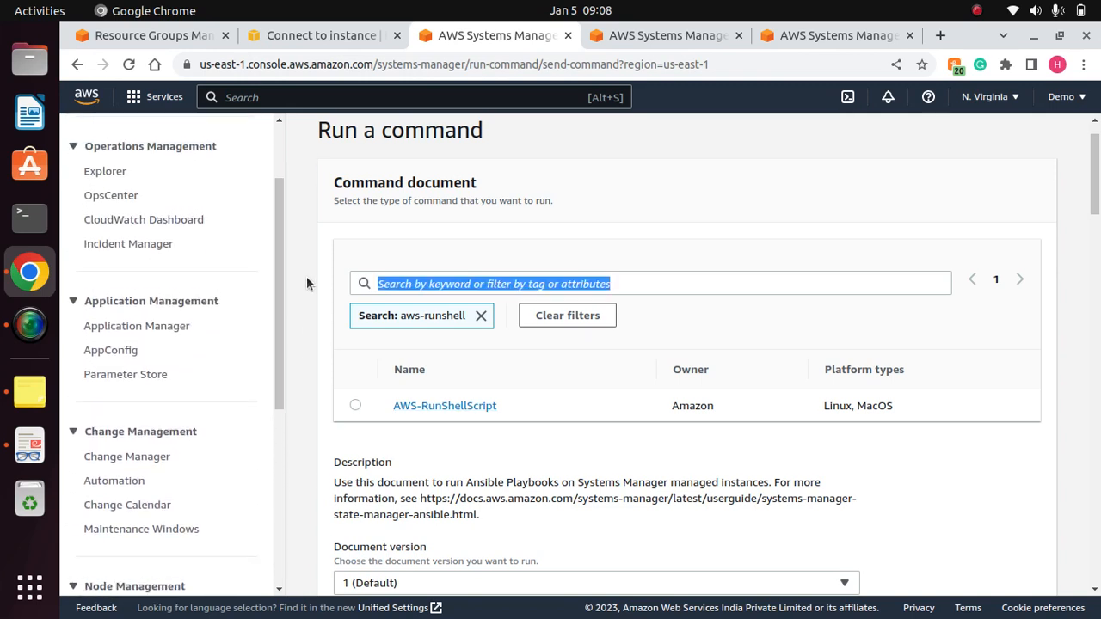
triple_click(305, 319)
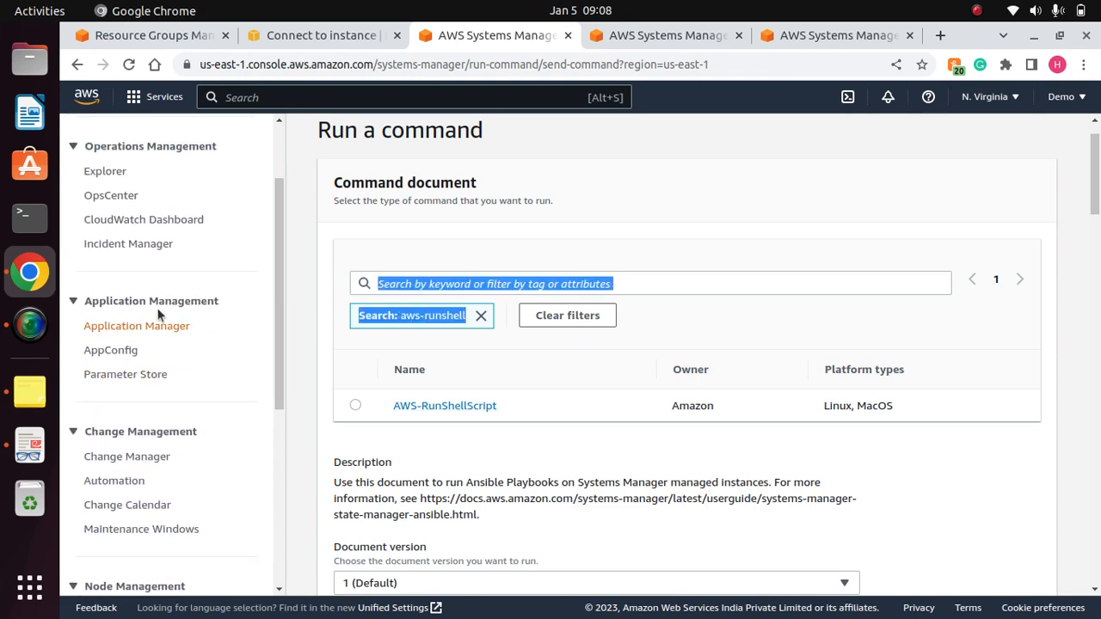
left_click(135, 379)
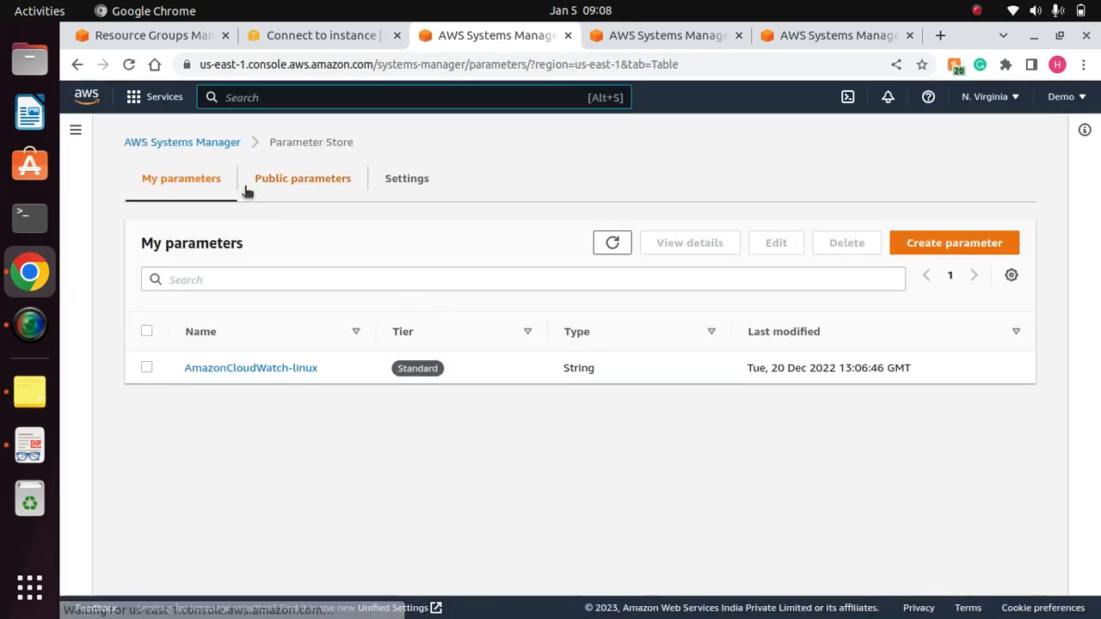
left_click(77, 131)
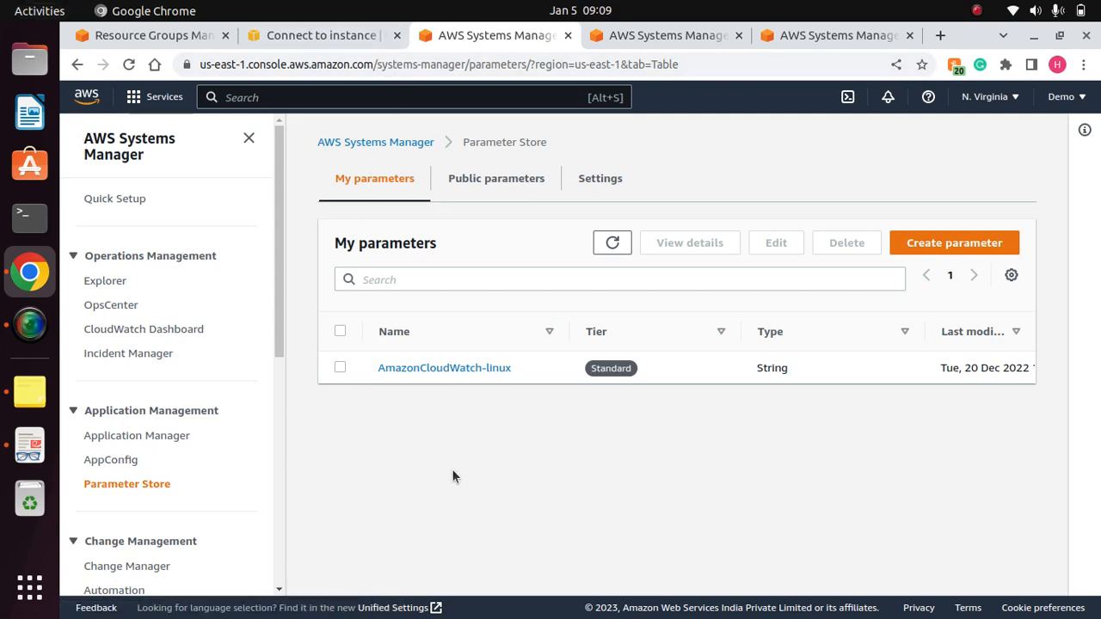
- Delete the AmazonCloudWatch-linux parameter from Parameter Store and dismiss the notification
left_click(127, 484)
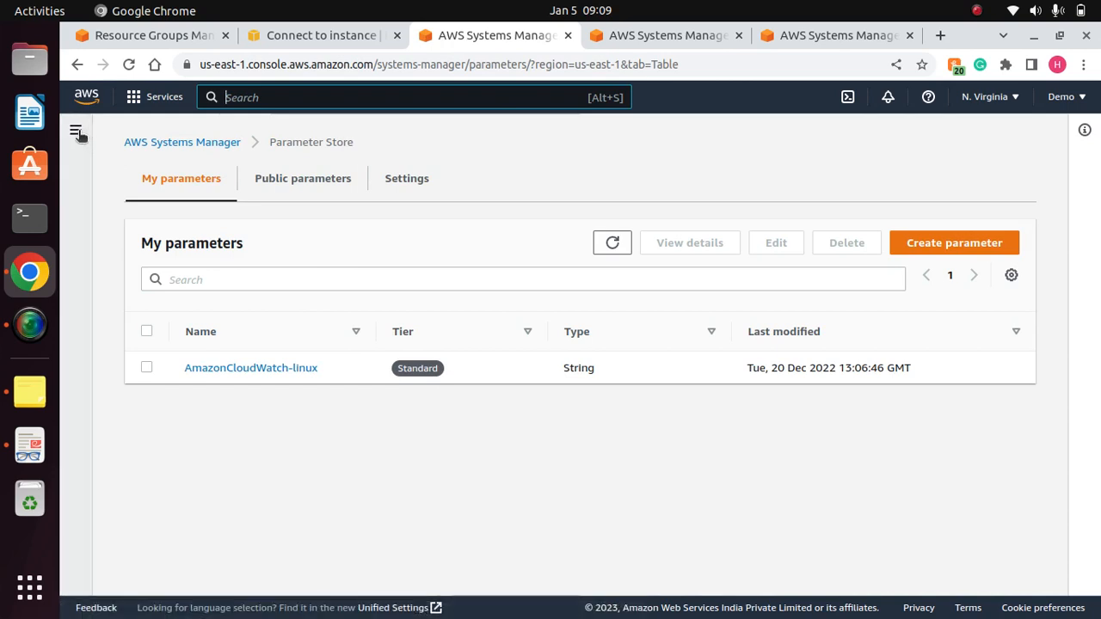
left_click(340, 368)
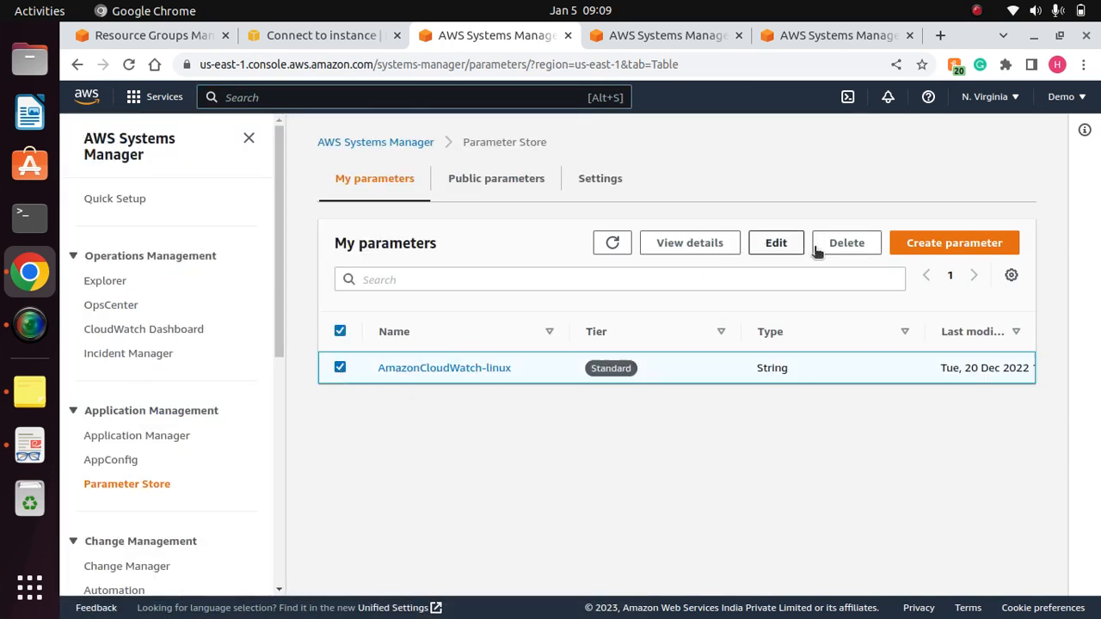
left_click(844, 243)
left_click(741, 411)
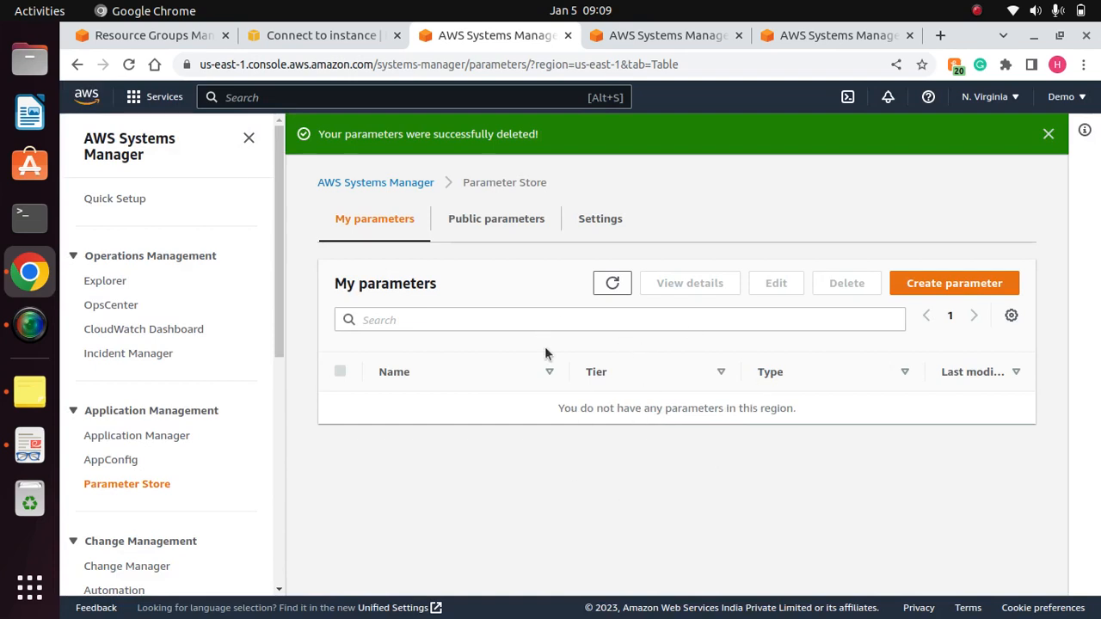
left_click(1048, 134)
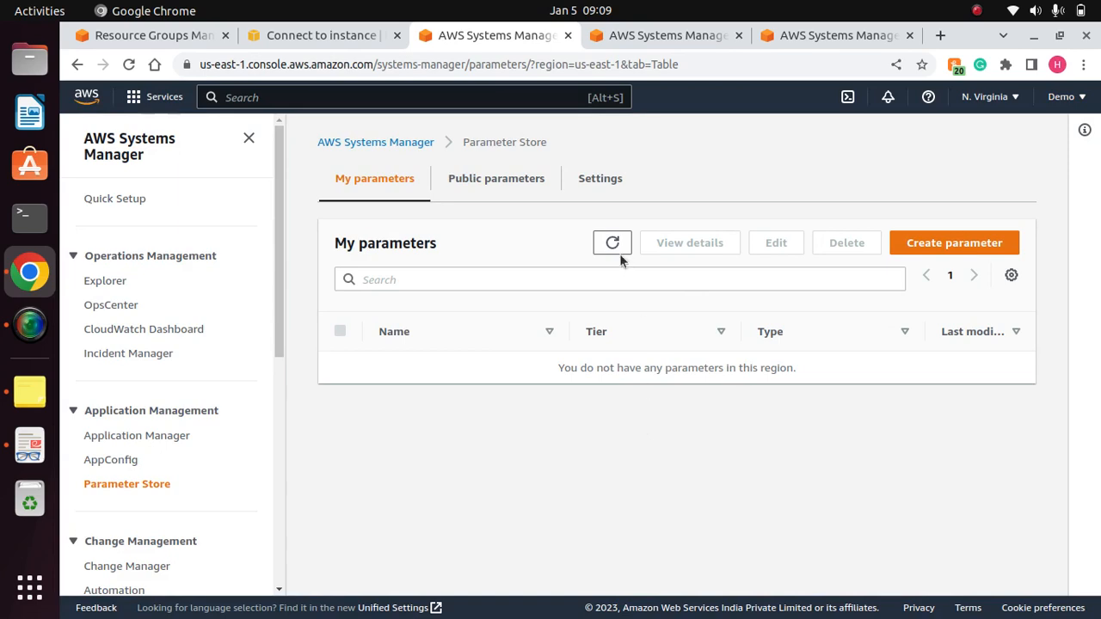
- Start creating a new parameter and name it My-app/dev/db-url
left_click(952, 249)
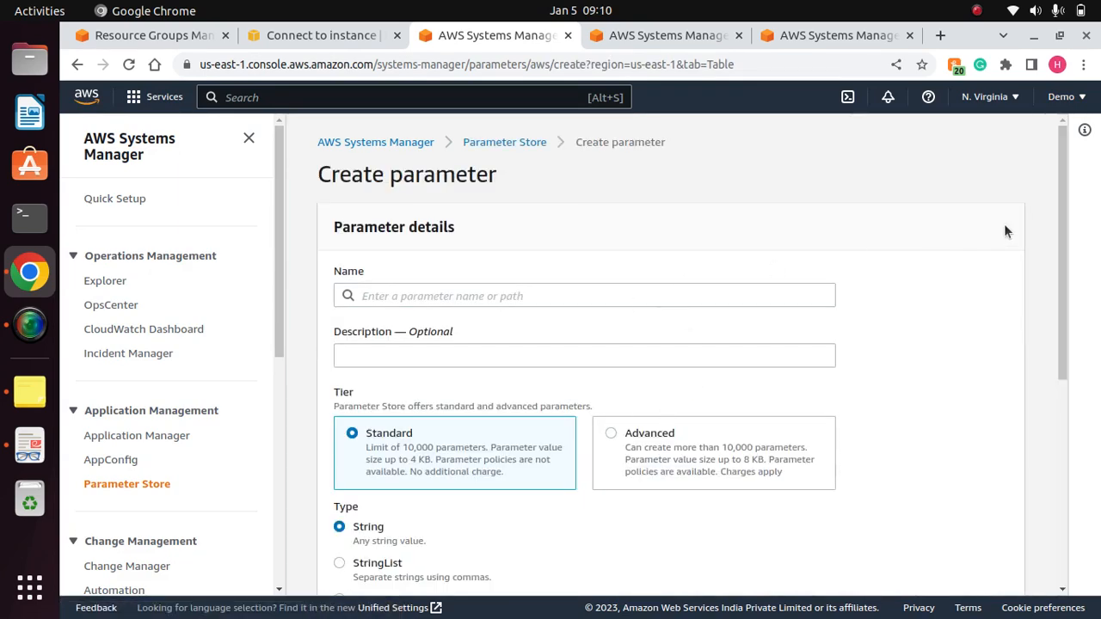
scroll(1049, 224, "down", 3)
scroll(1050, 225, "up", 3)
left_click(532, 296)
type("My")
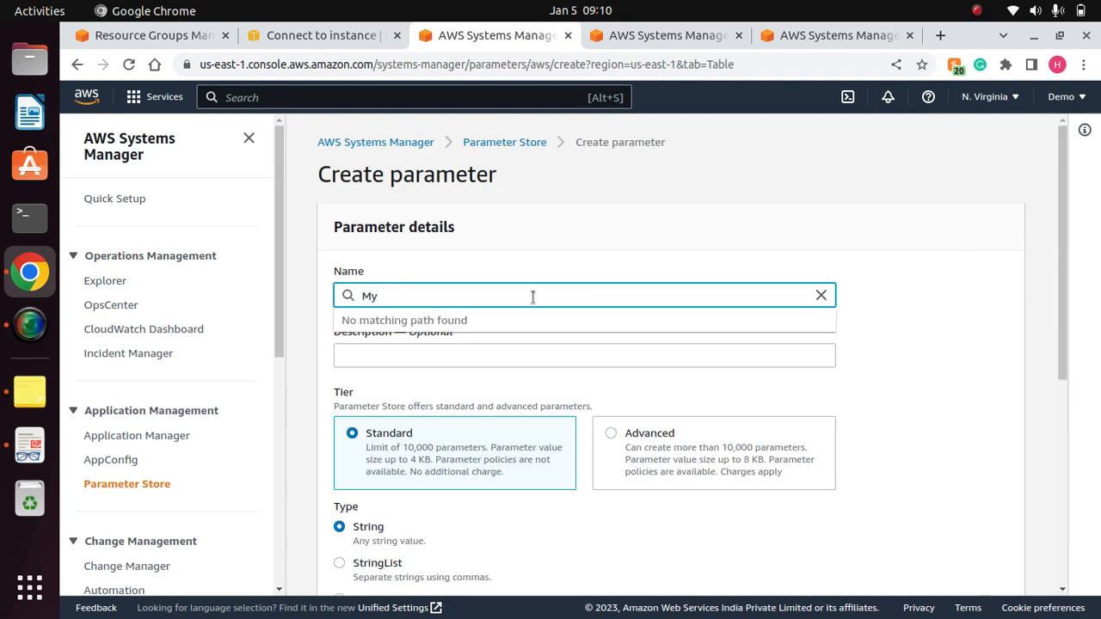
type("-app/Dev")
key("BackSpace")
type("dev/db-url")
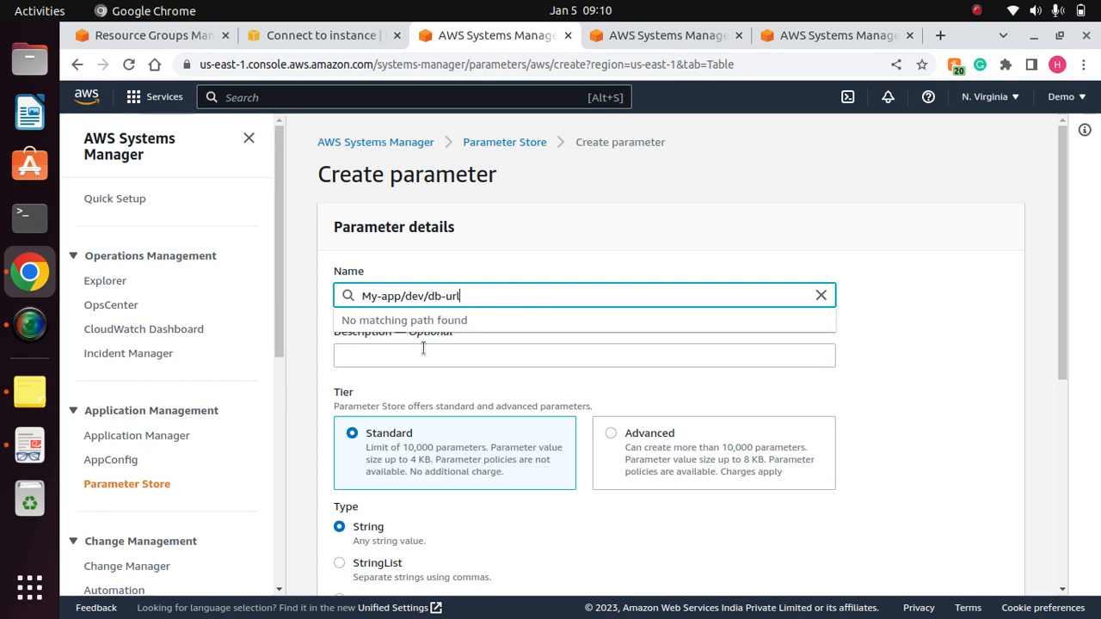
left_click_drag(468, 303, 337, 301)
left_click(470, 299)
left_click(886, 350)
- Review the description, tier and type settings of the new parameter and the available data type options
left_click_drag(1063, 316, 1052, 354)
left_click(455, 288)
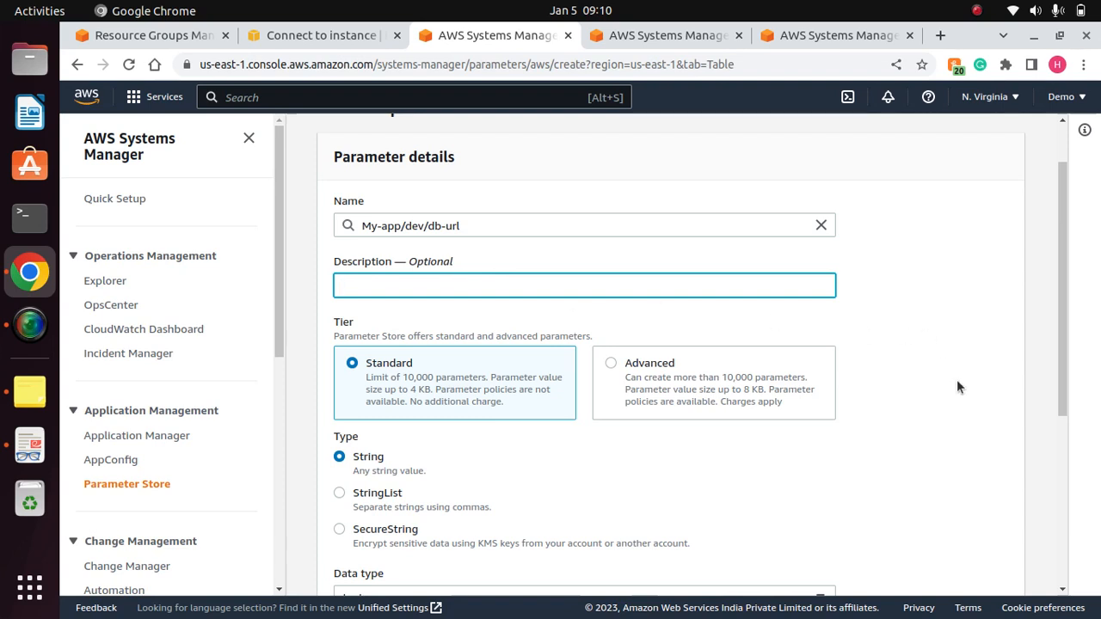
left_click_drag(1063, 353, 1054, 414)
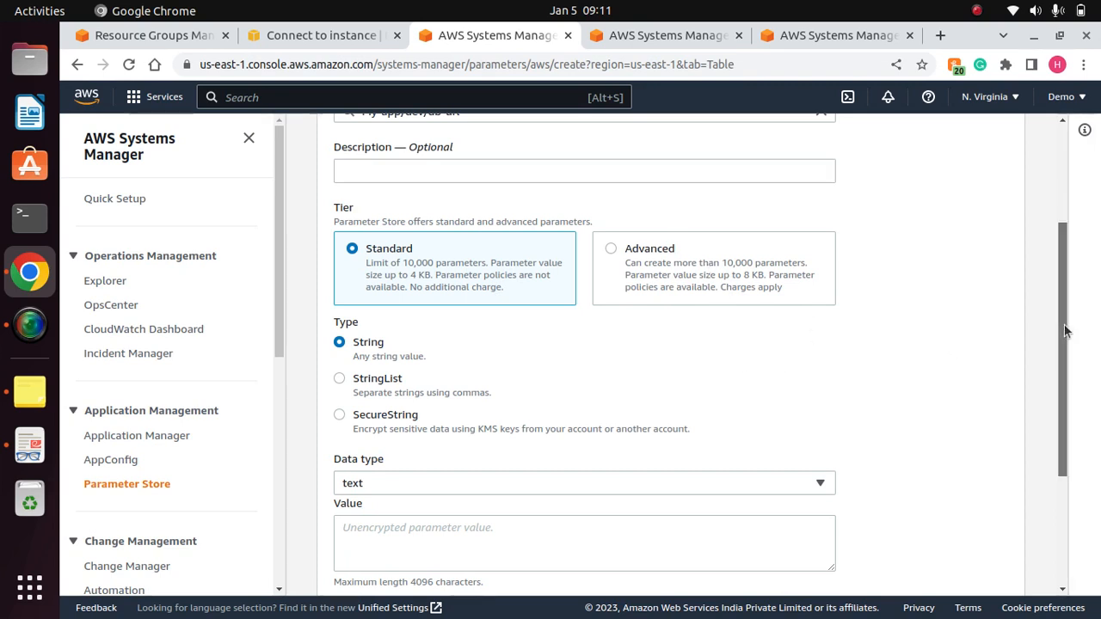
left_click_drag(1063, 327, 1058, 360)
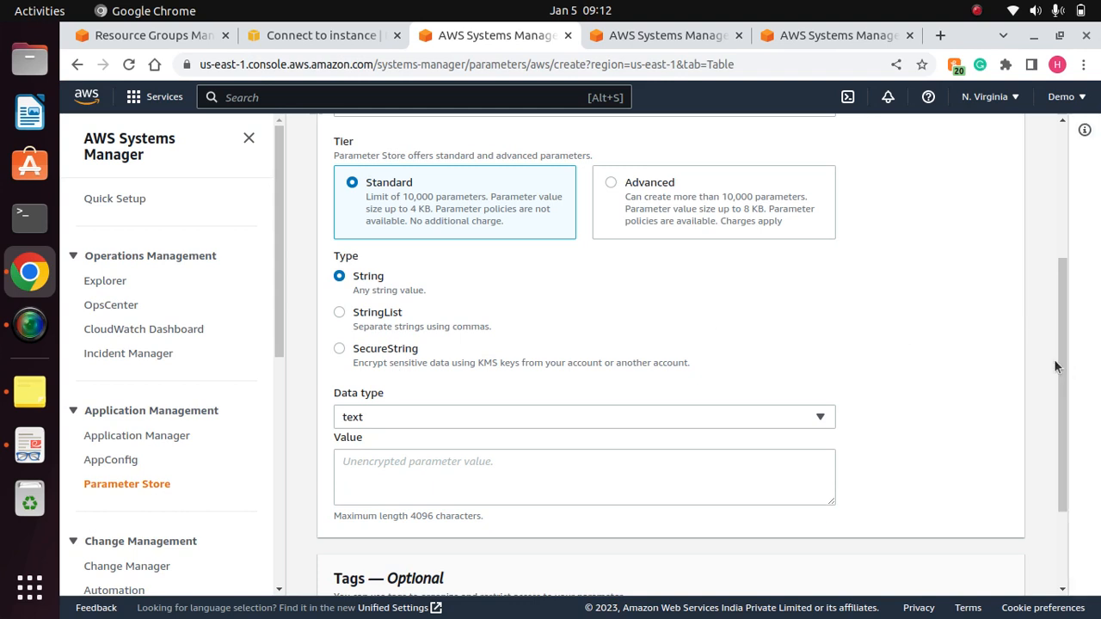
left_click_drag(1059, 371, 1047, 394)
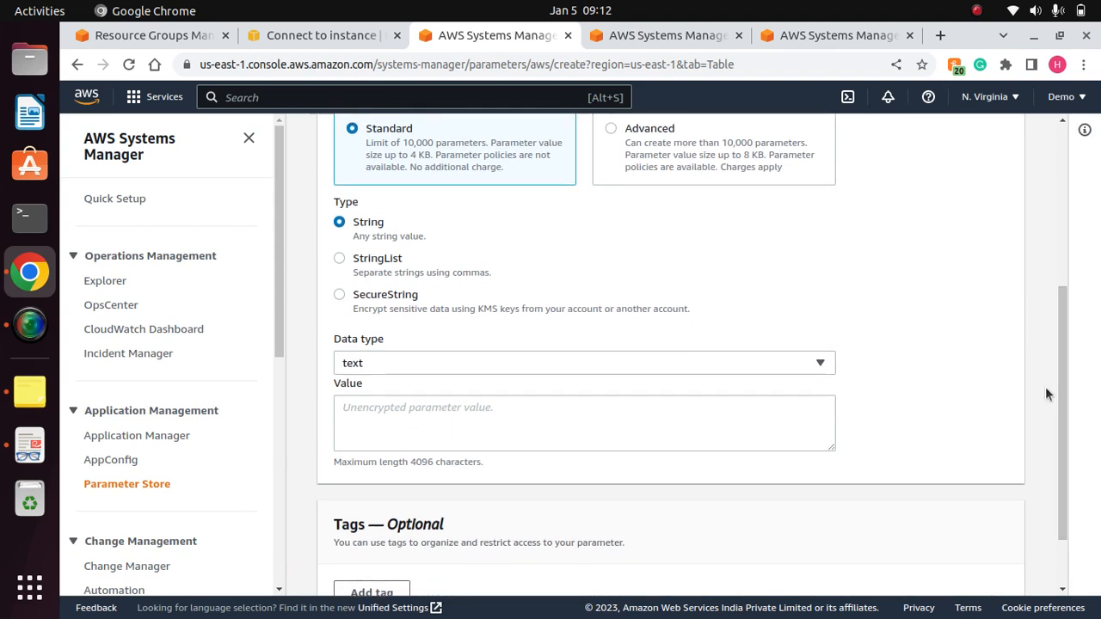
left_click(542, 368)
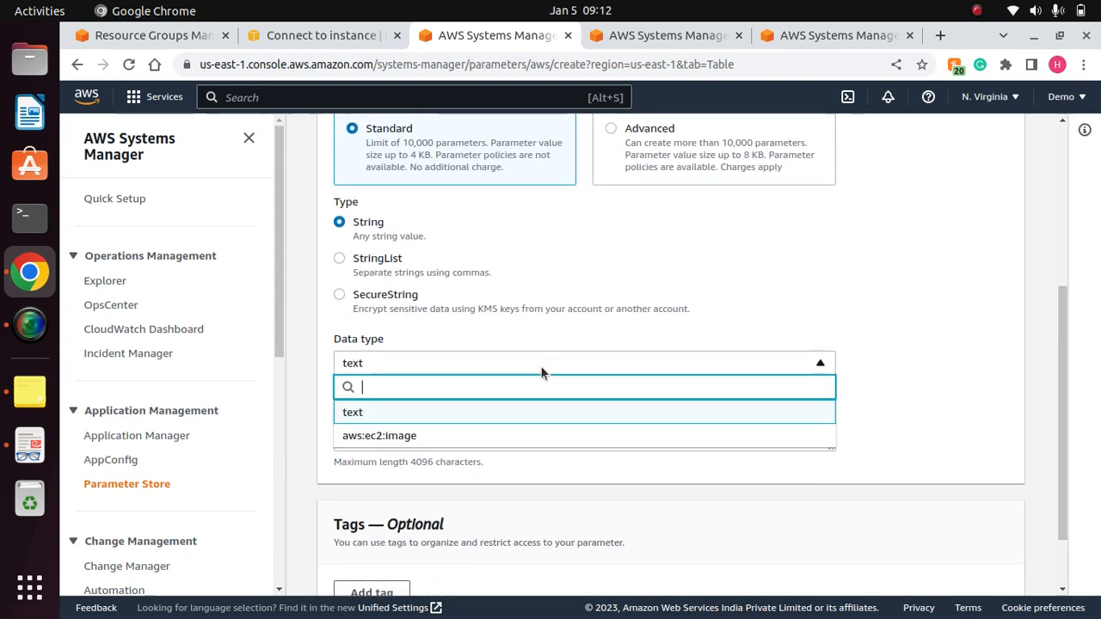
left_click(724, 313)
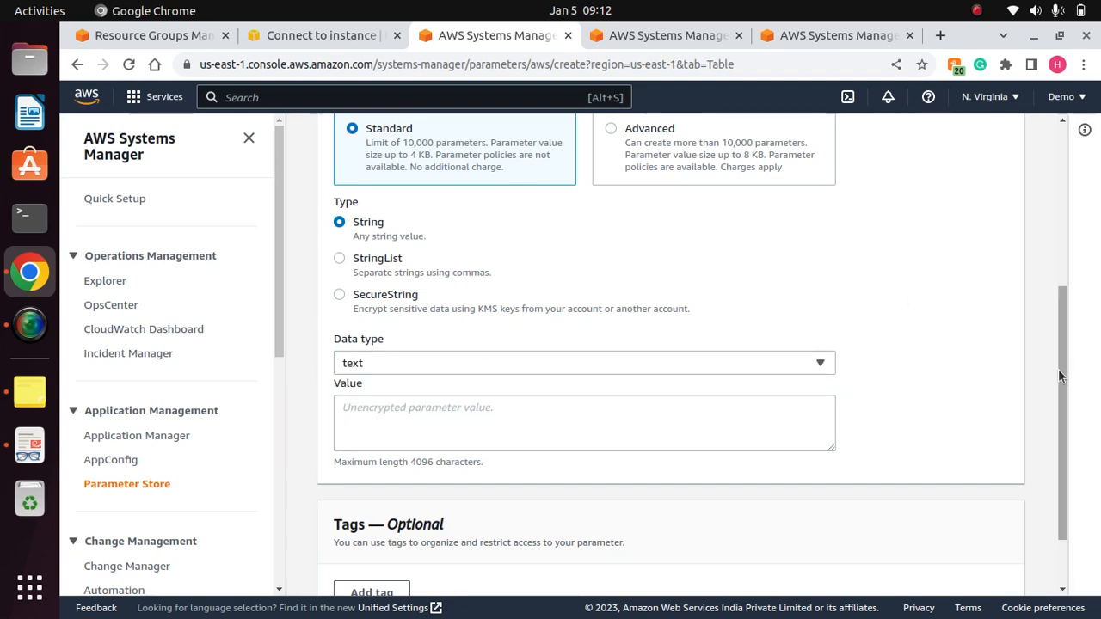
- Enter mysql://mydb.com as the new parameter's value
left_click_drag(1057, 369, 1056, 430)
left_click(595, 331)
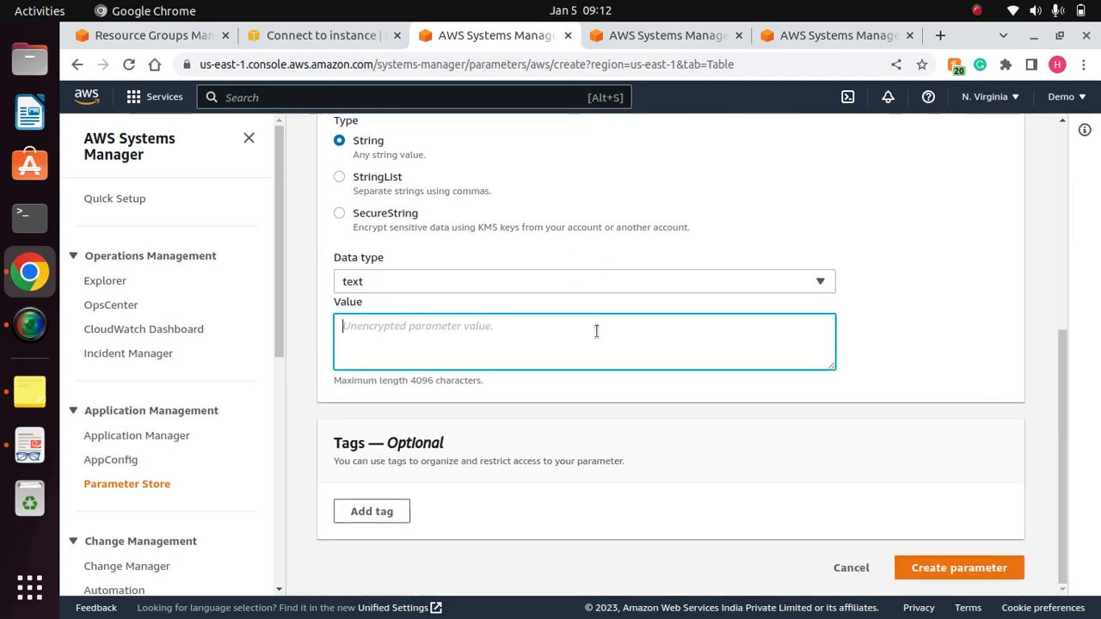
type("m")
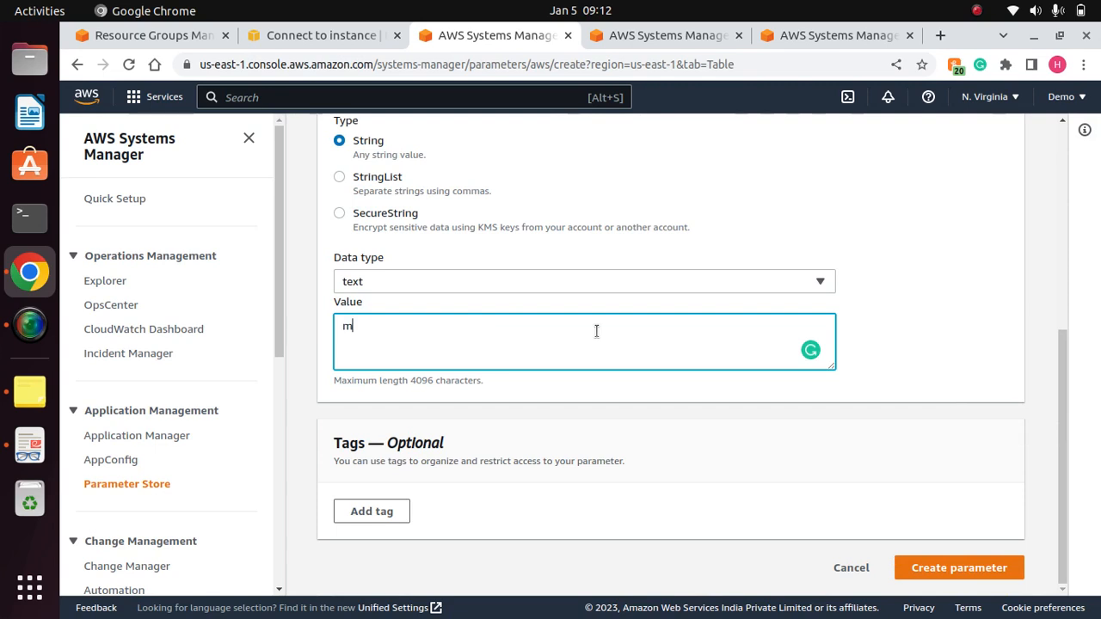
type("ysql://mydb.com")
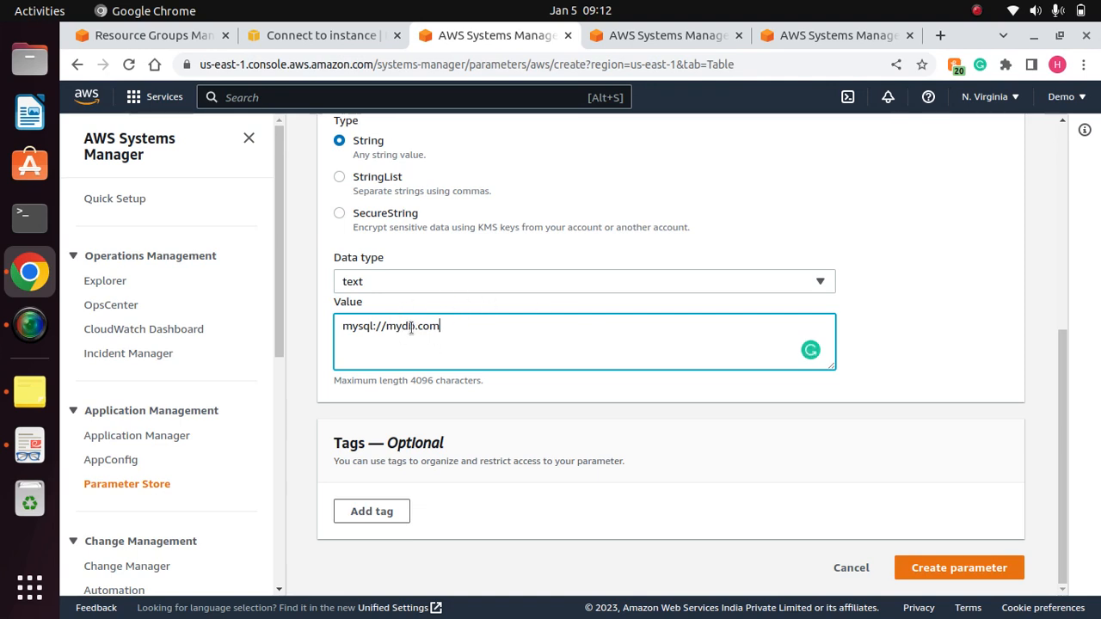
left_click(932, 325)
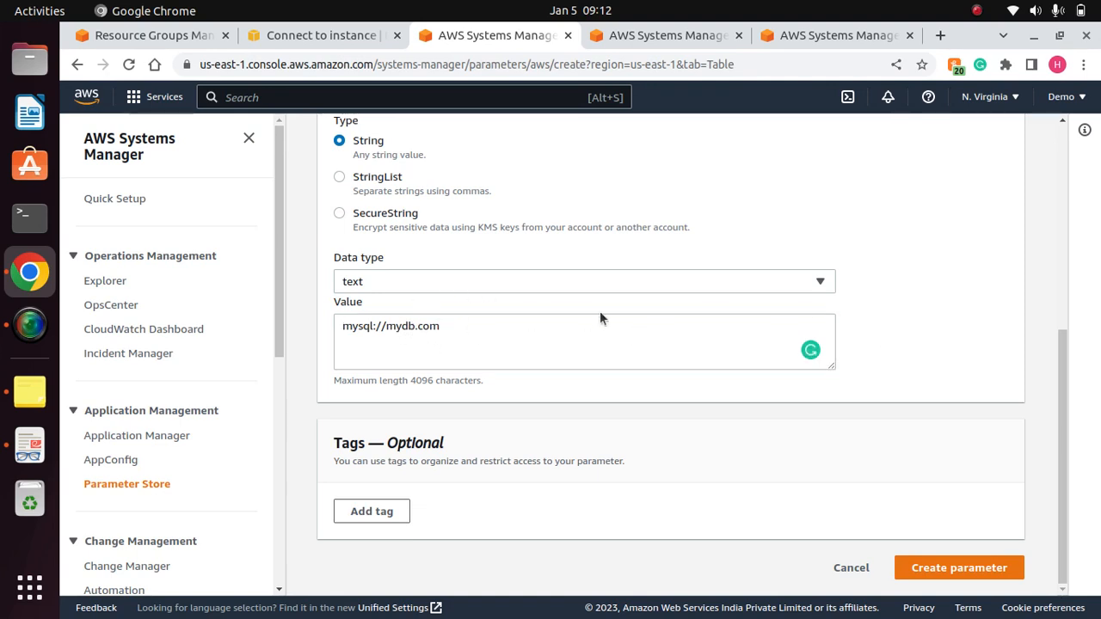
- Change the parameter value to mysql://mydevdb.com and try to create the parameter
left_click(408, 326)
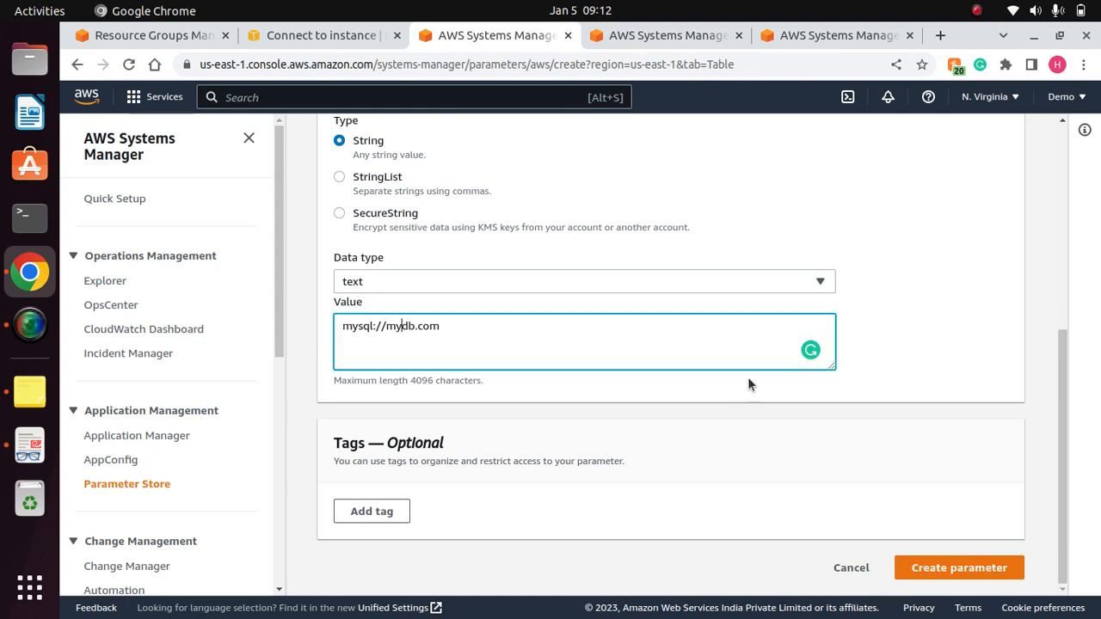
type("dev")
left_click(974, 338)
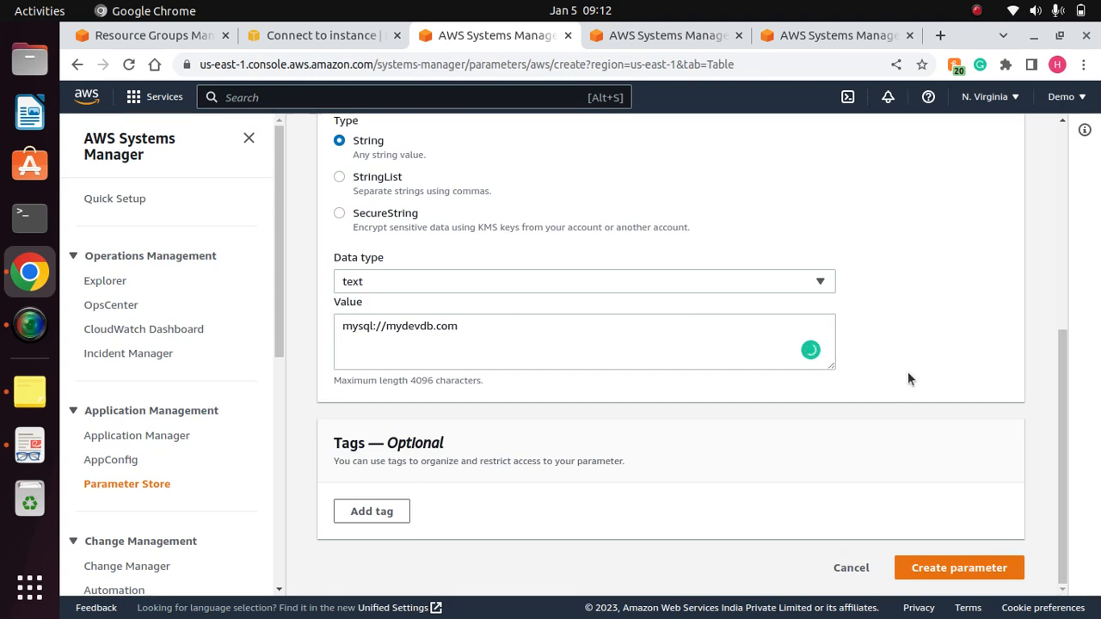
left_click(961, 569)
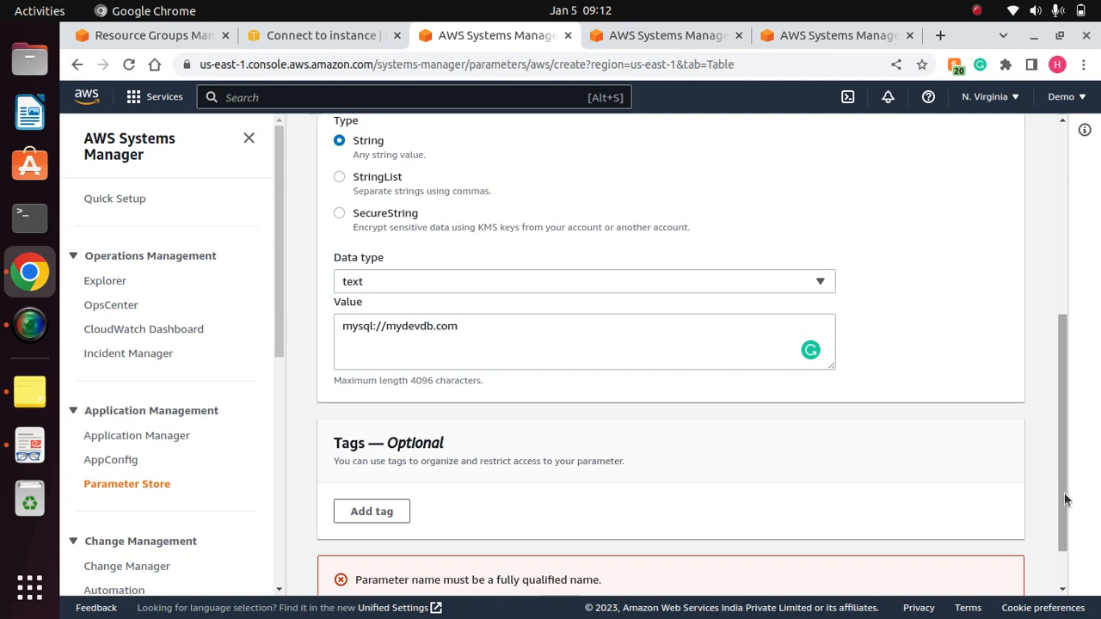
scroll(1058, 499, "down", 2)
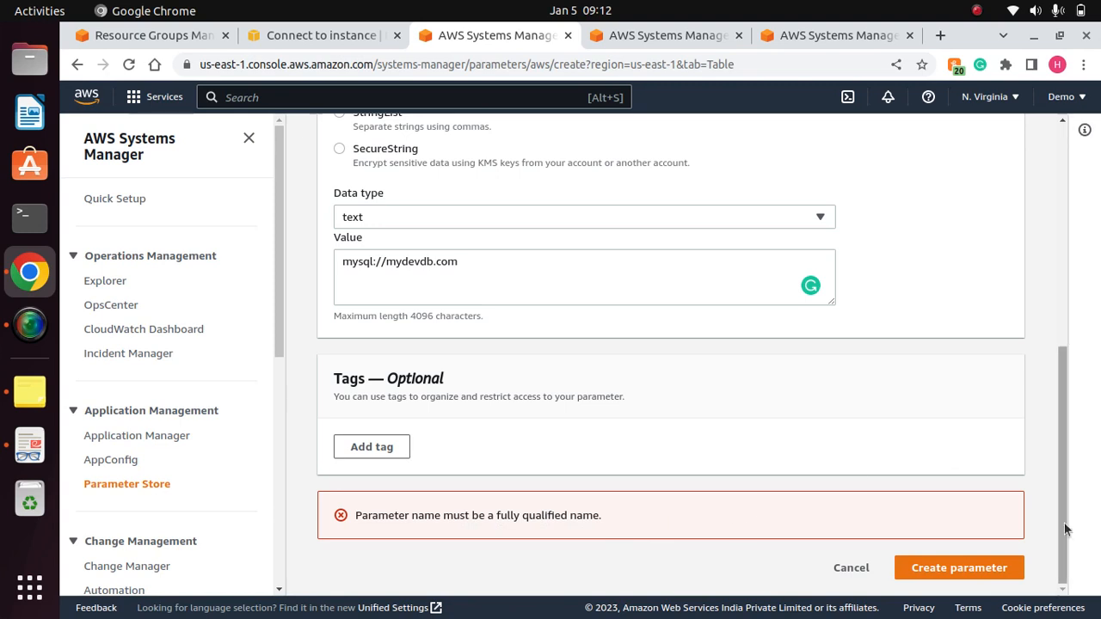
left_click_drag(1064, 523, 1057, 485)
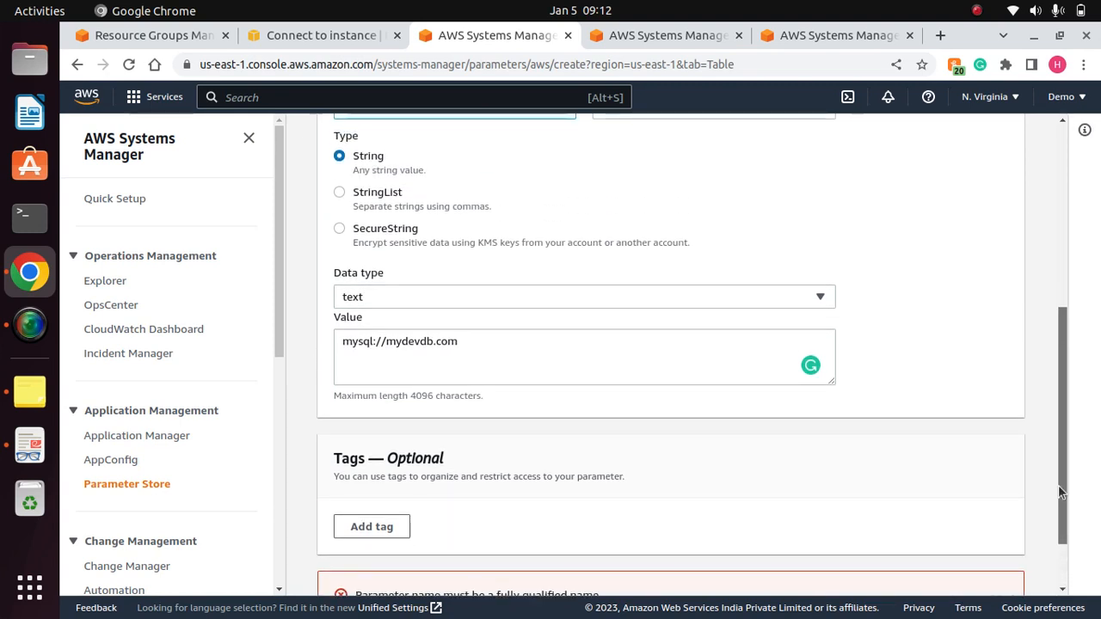
left_click(389, 343)
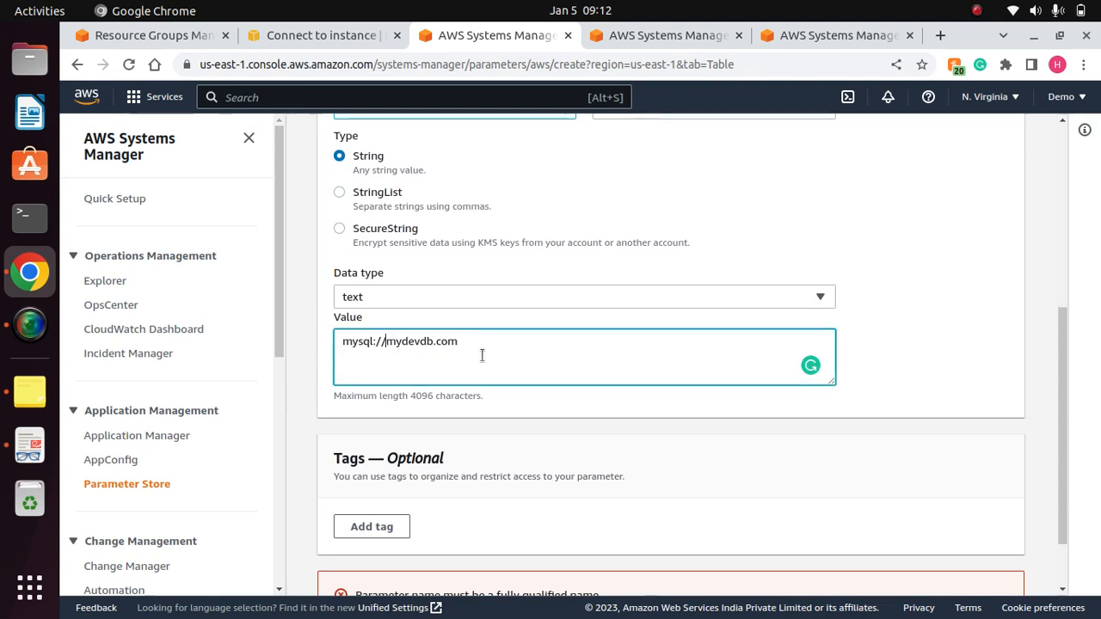
type("www.")
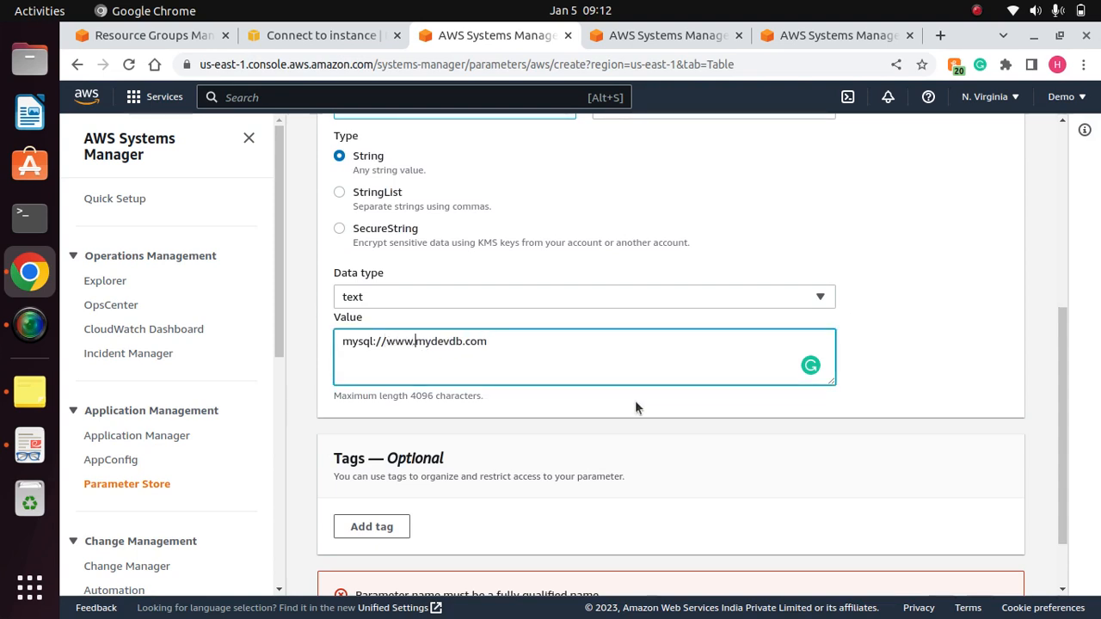
scroll(1061, 415, "down", 1)
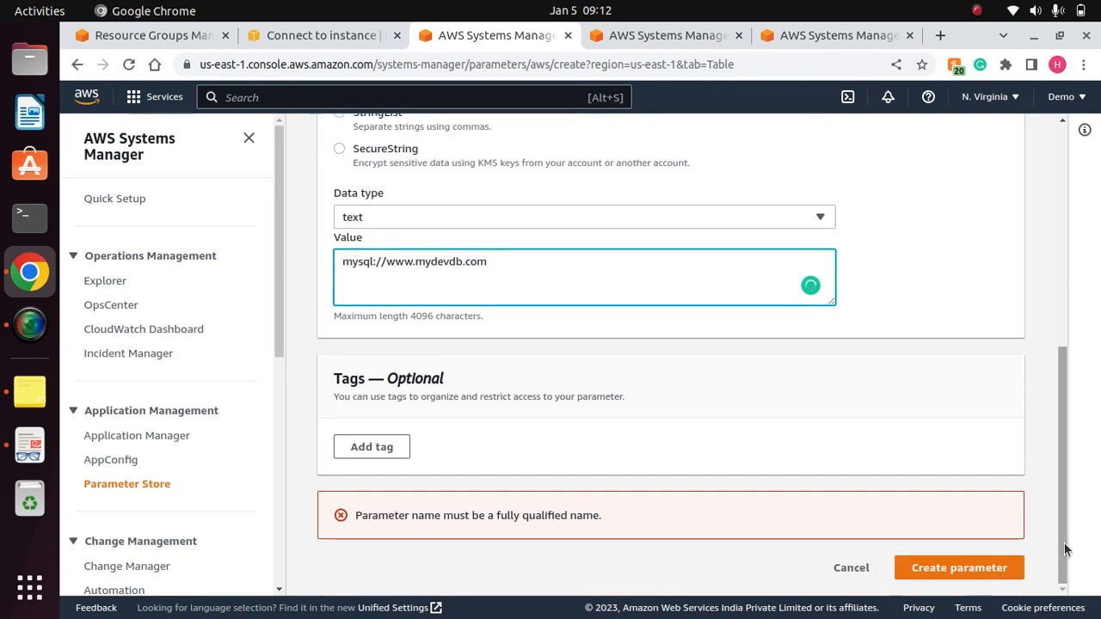
left_click(963, 566)
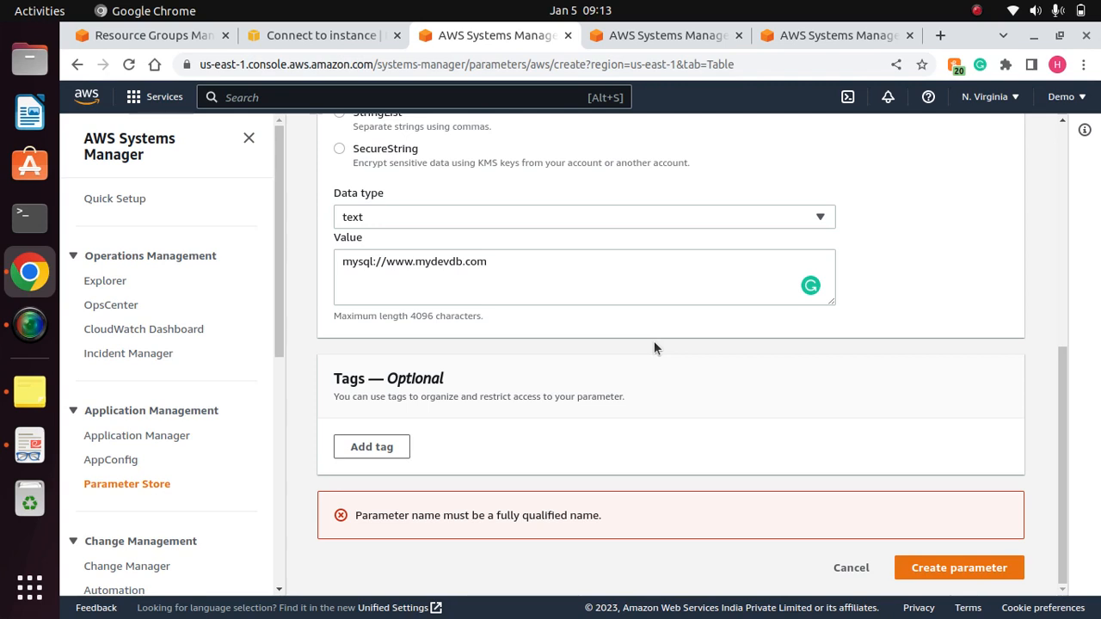
left_click(386, 263)
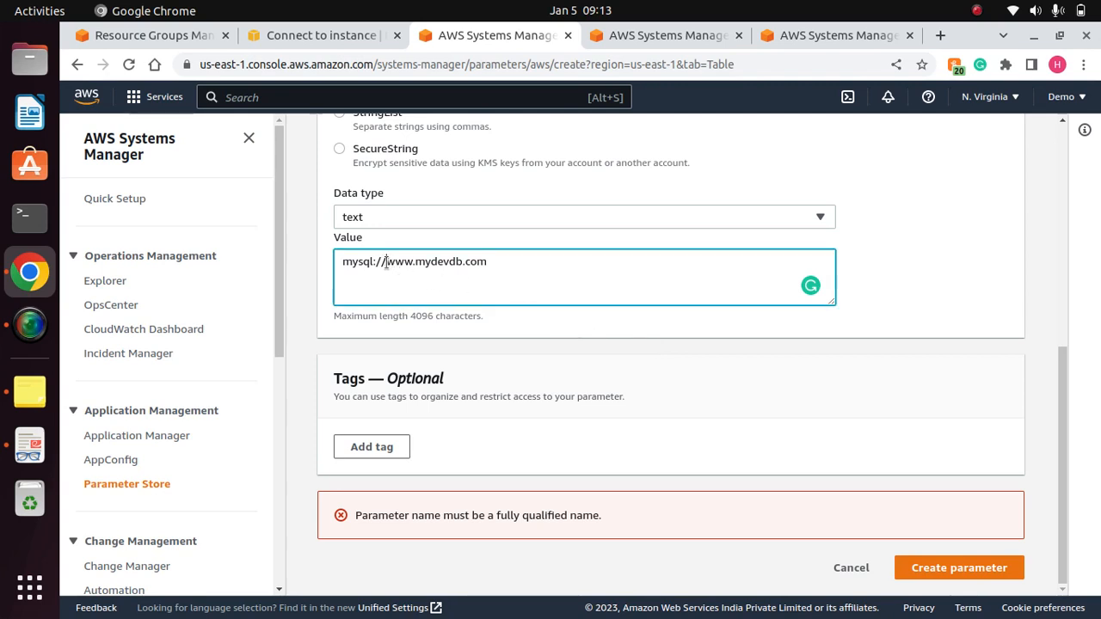
key("BackSpace")
key("BackSpace")
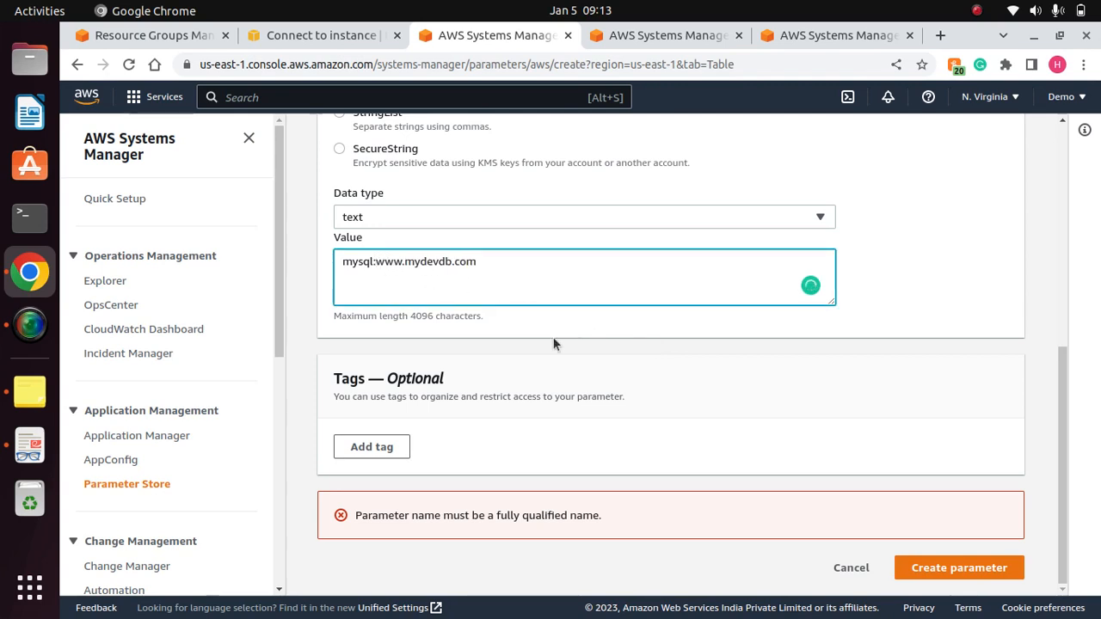
type("\\\\")
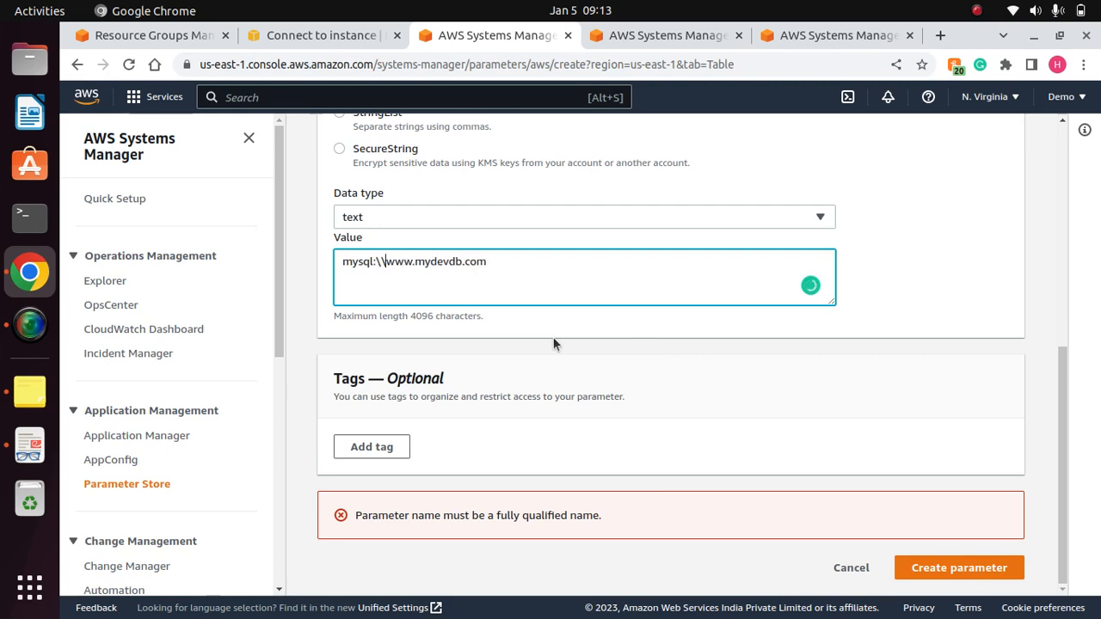
key("BackSpace")
key("BackSpace")
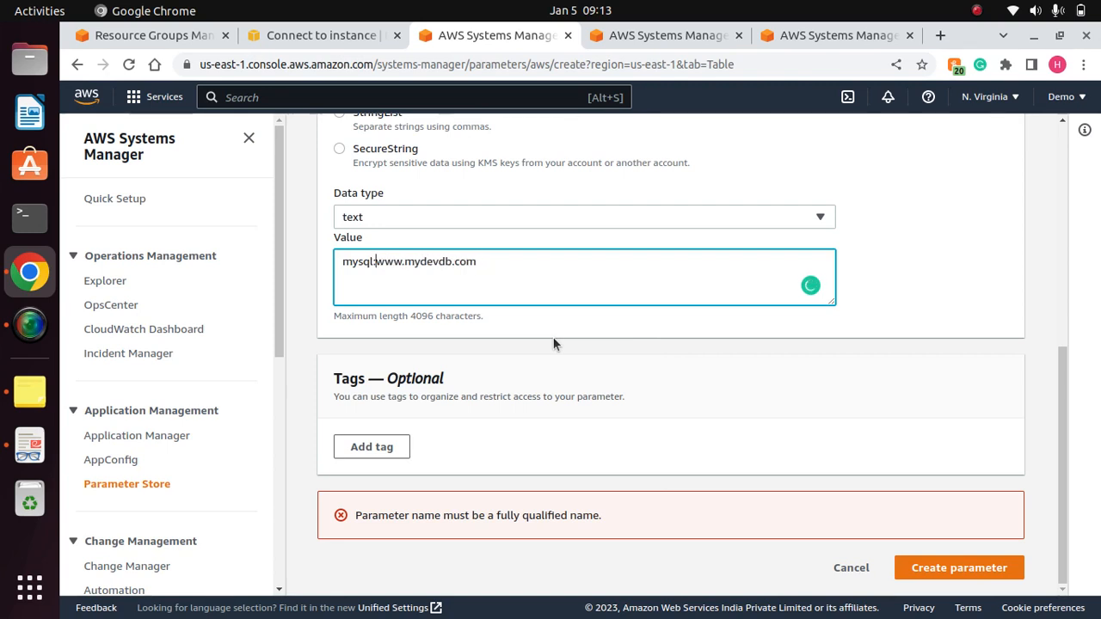
type("//")
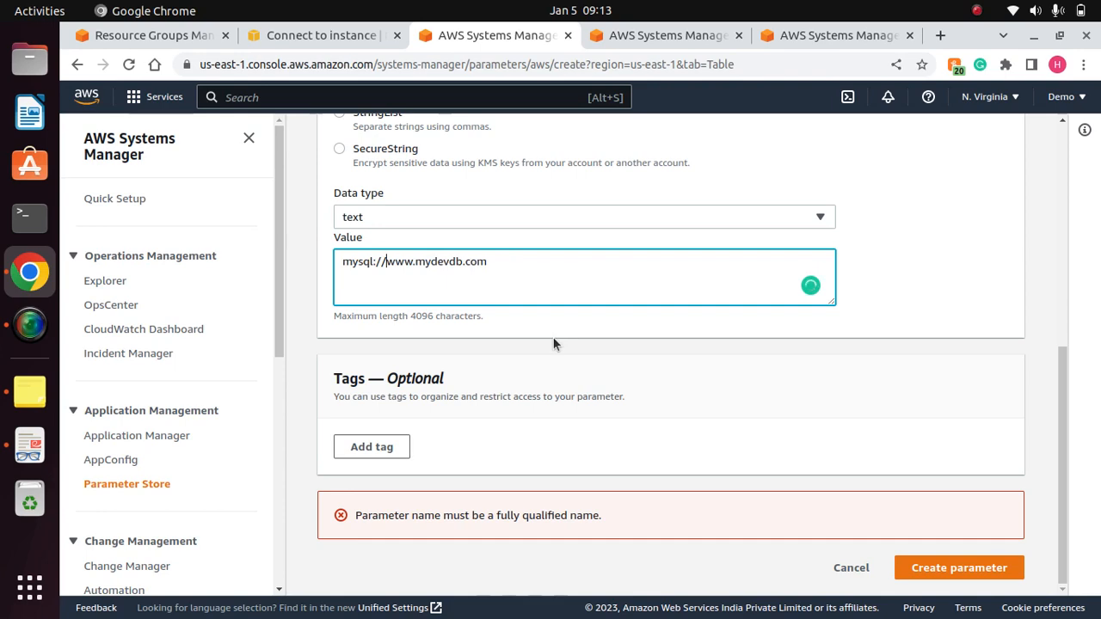
left_click_drag(1062, 424, 1028, 448)
left_click(375, 261)
key("BackSpace")
key("BackSpace")
key("BackSpace")
key("BackSpace")
key("BackSpace")
key("BackSpace")
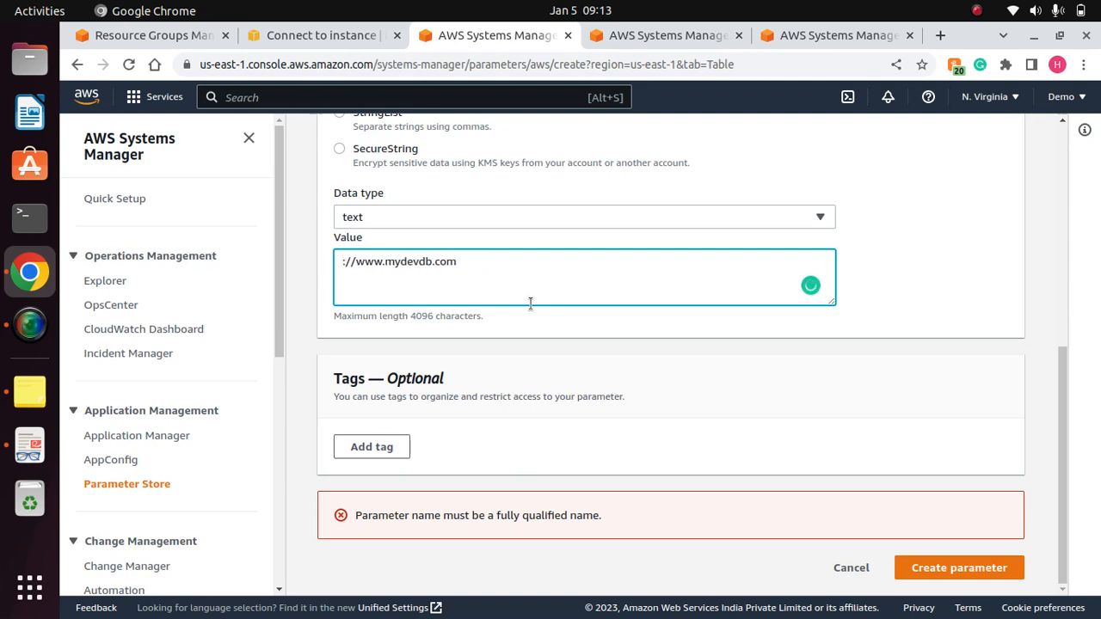
type("http")
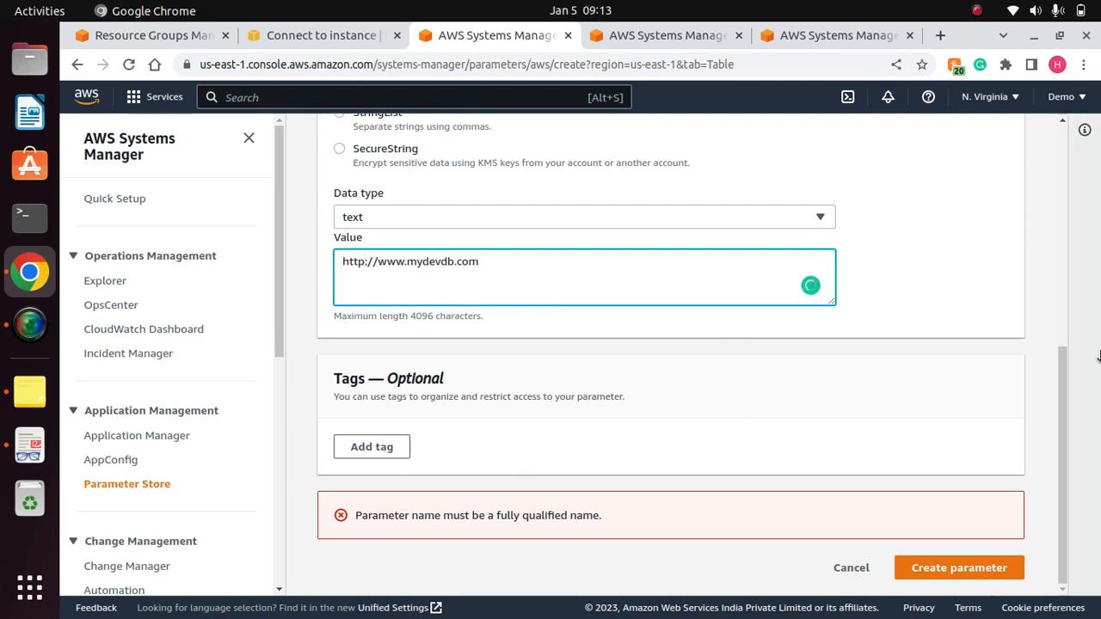
left_click(972, 571)
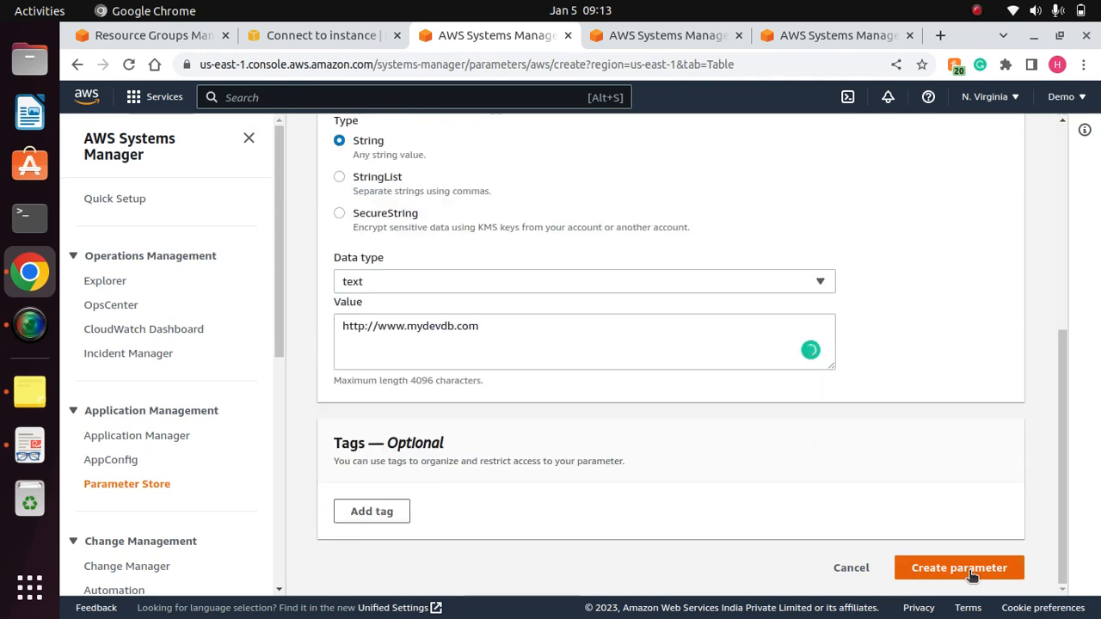
left_click(972, 571)
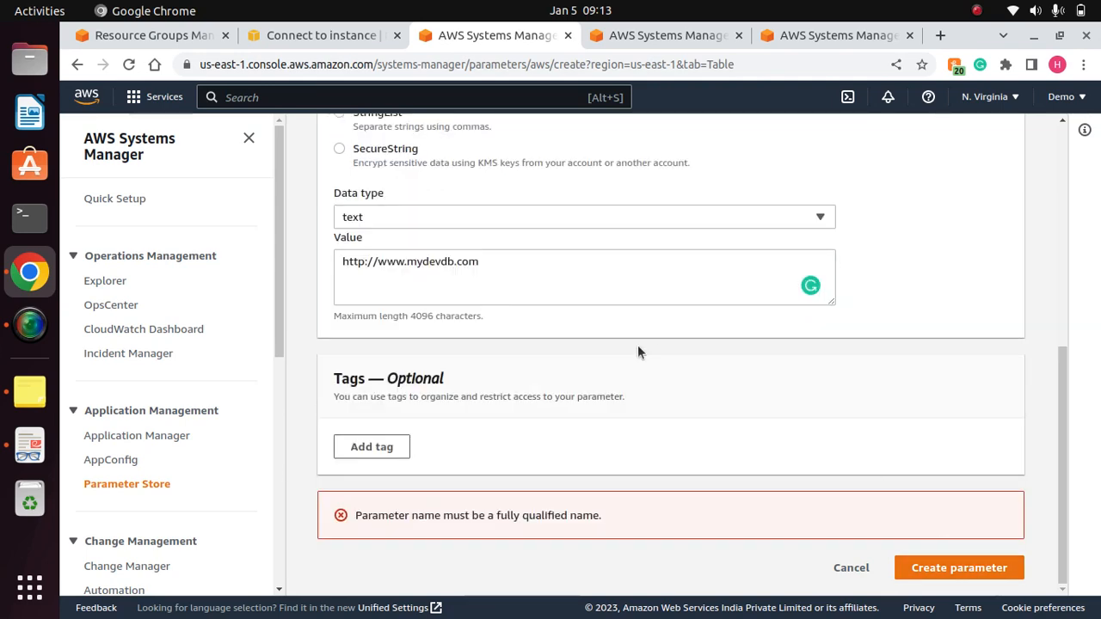
left_click(408, 263)
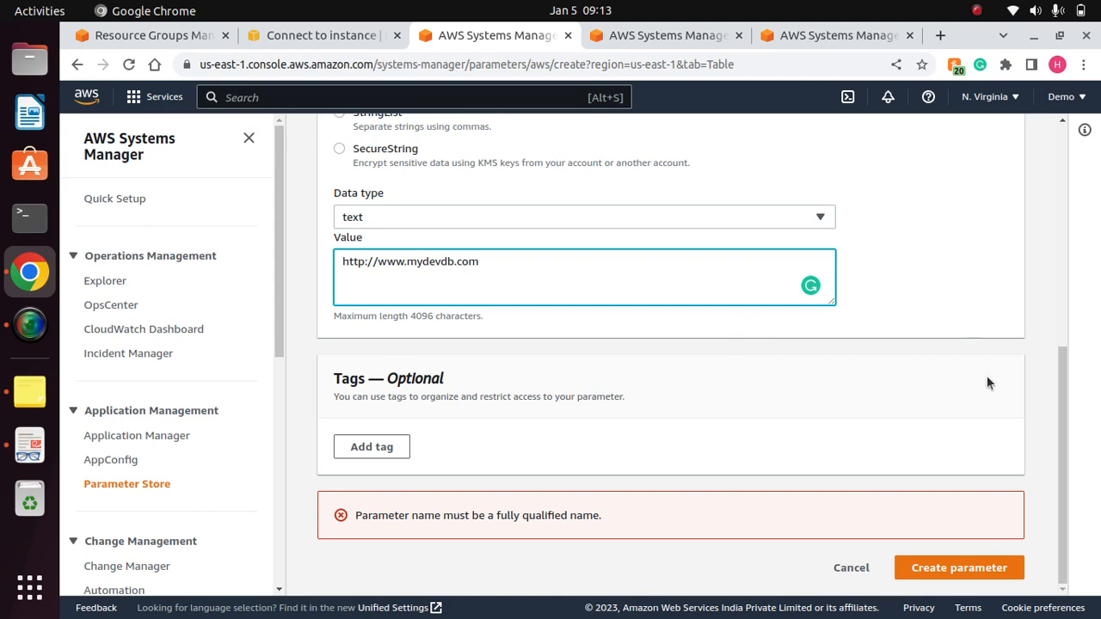
left_click_drag(1070, 426, 1039, 437)
key("BackSpace")
key("BackSpace")
key("BackSpace")
key("BackSpace")
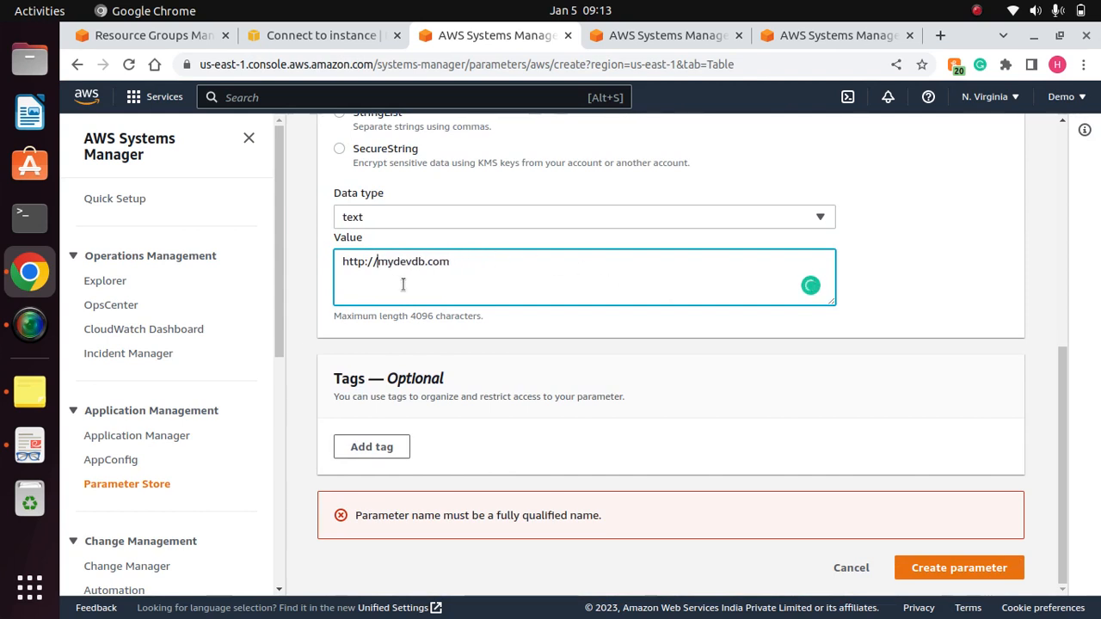
left_click(954, 569)
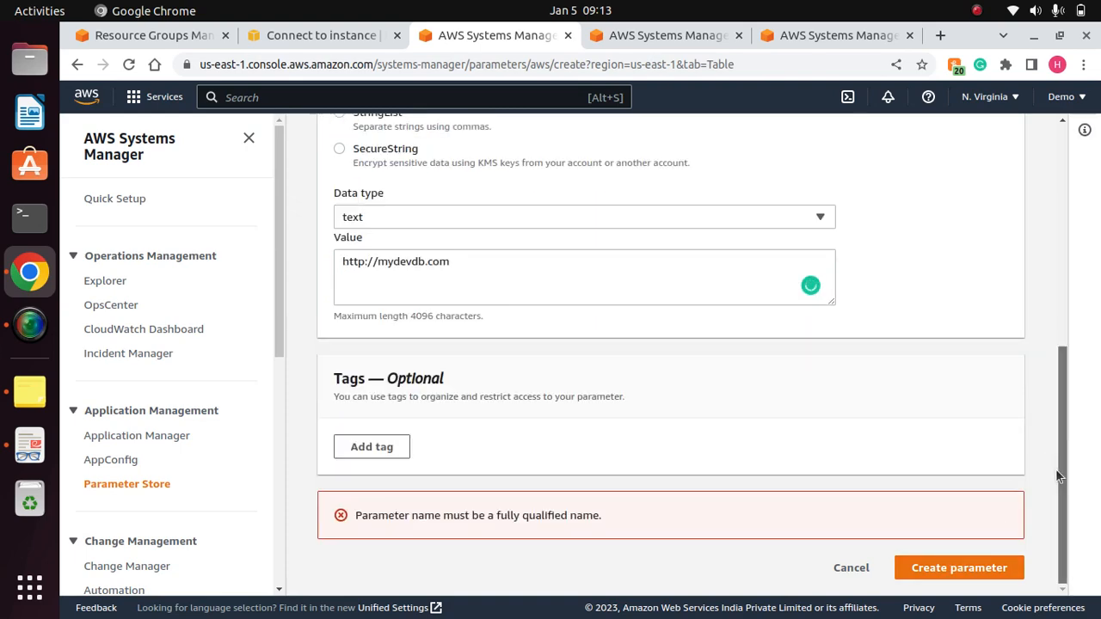
left_click_drag(1057, 475, 1024, 486)
left_click(366, 263)
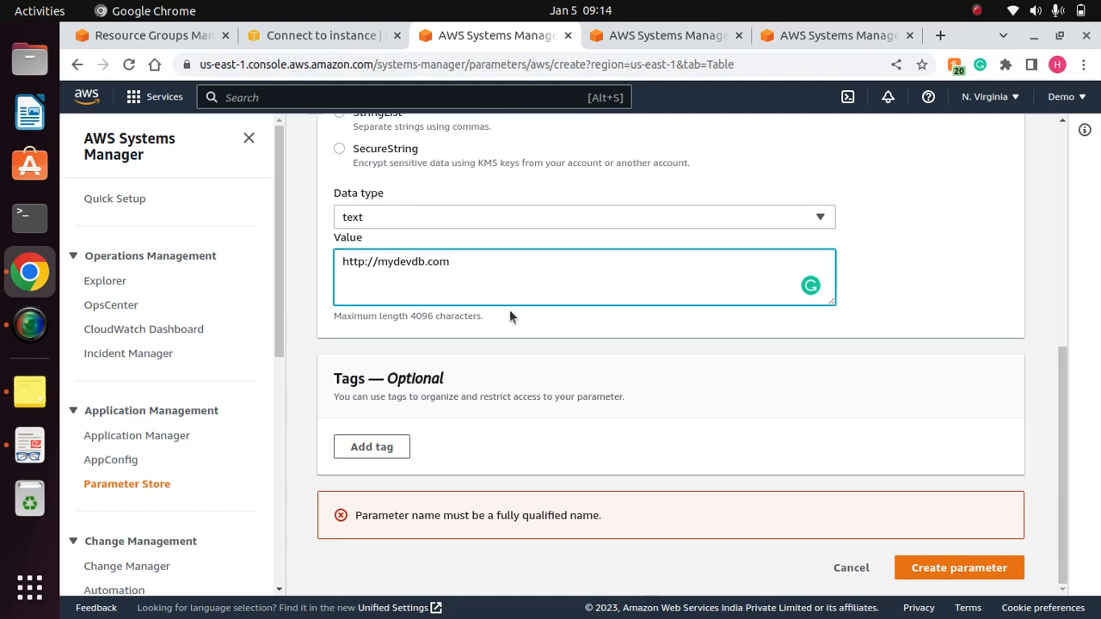
type("s")
left_click(978, 569)
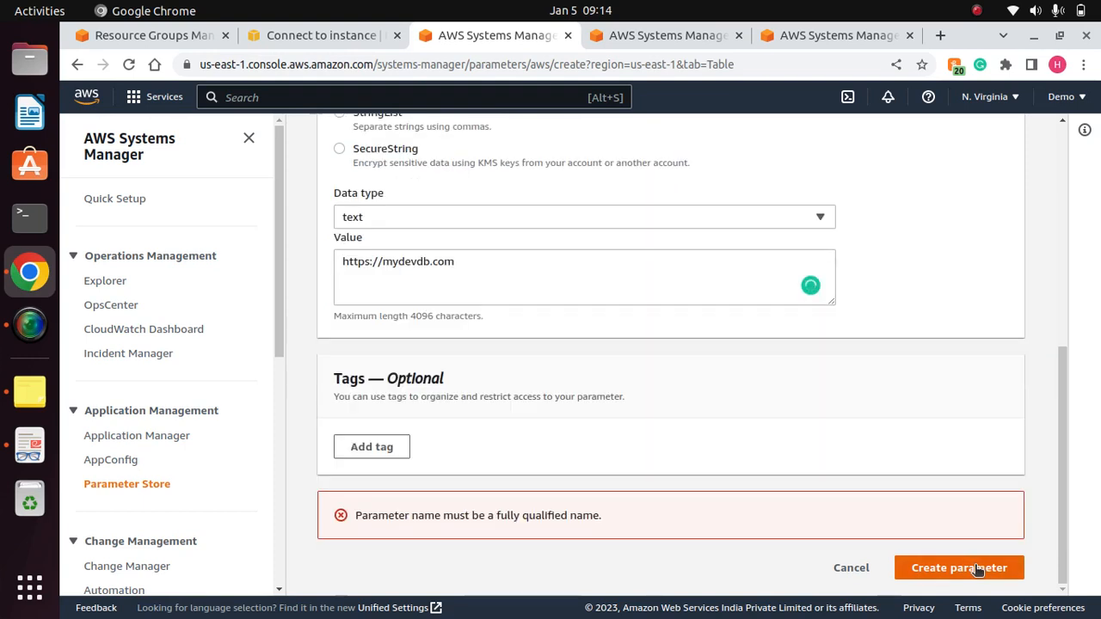
left_click_drag(604, 521, 367, 509)
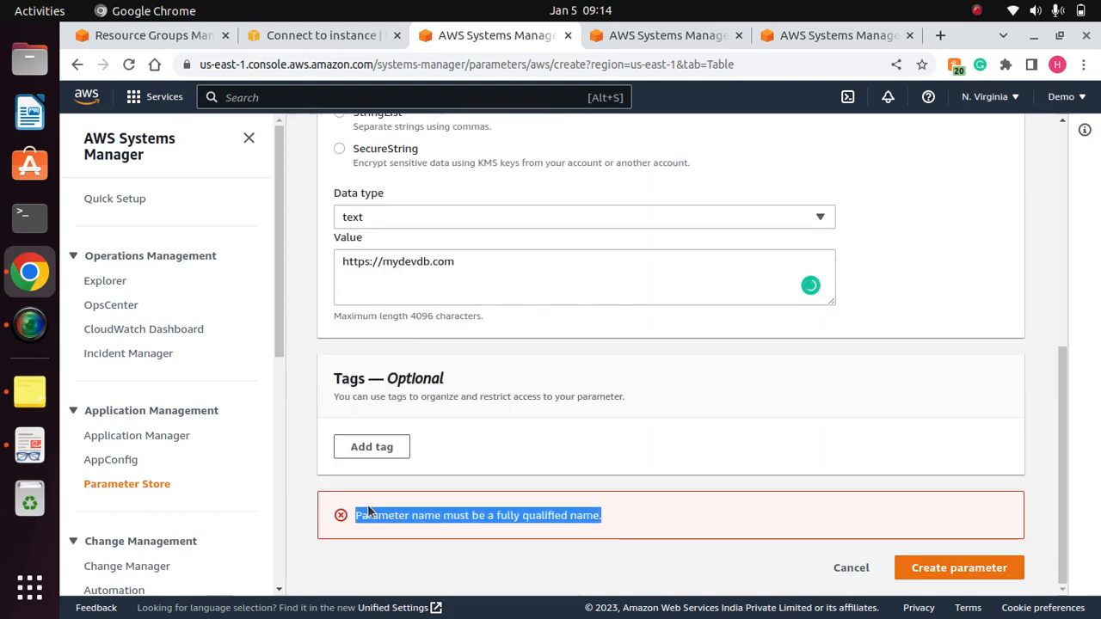
left_click(455, 269)
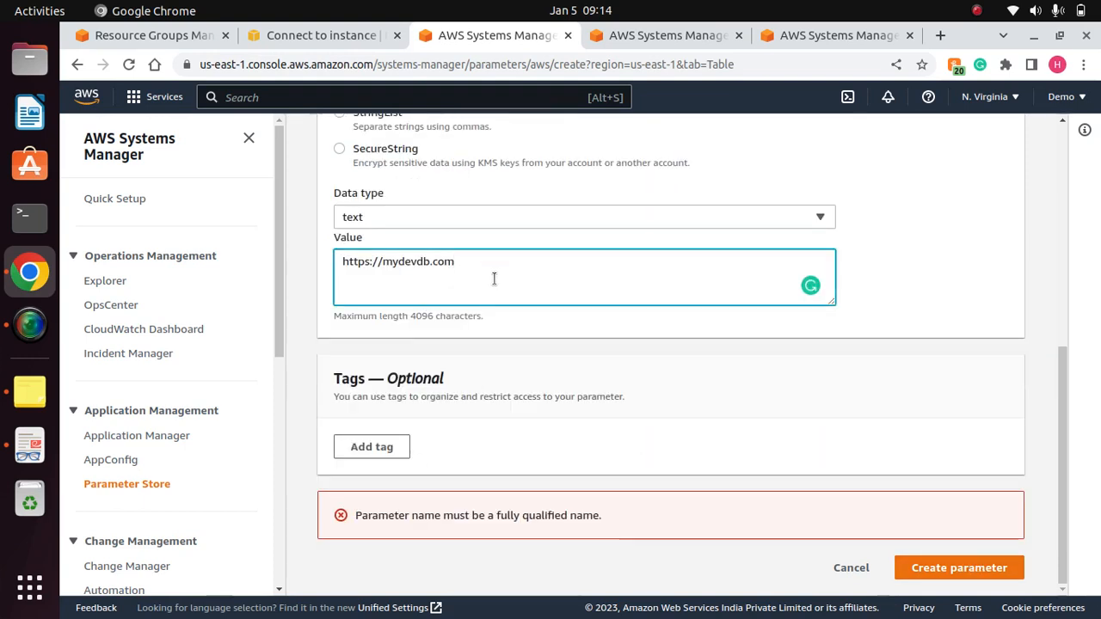
key("BackSpace")
key("BackSpace")
key("BackSpace")
key("BackSpace")
key("BackSpace")
key("BackSpace")
key("BackSpace")
key("BackSpace")
key("BackSpace")
key("BackSpace")
key("BackSpace")
key("BackSpace")
key("BackSpace")
key("BackSpace")
key("BackSpace")
key("BackSpace")
key("BackSpace")
key("BackSpace")
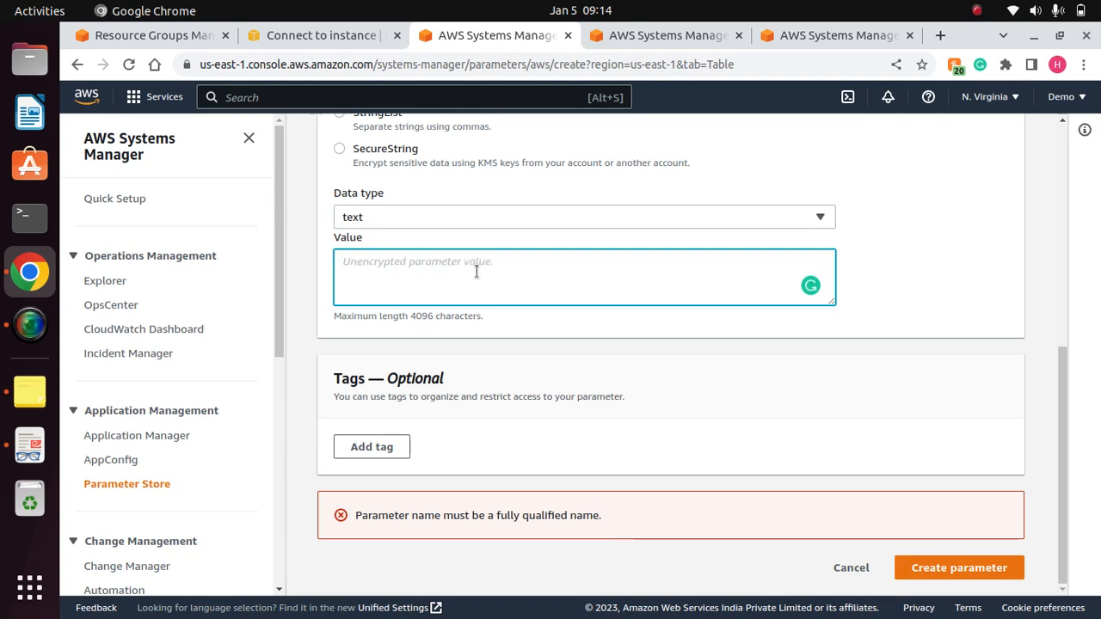
type("http://")
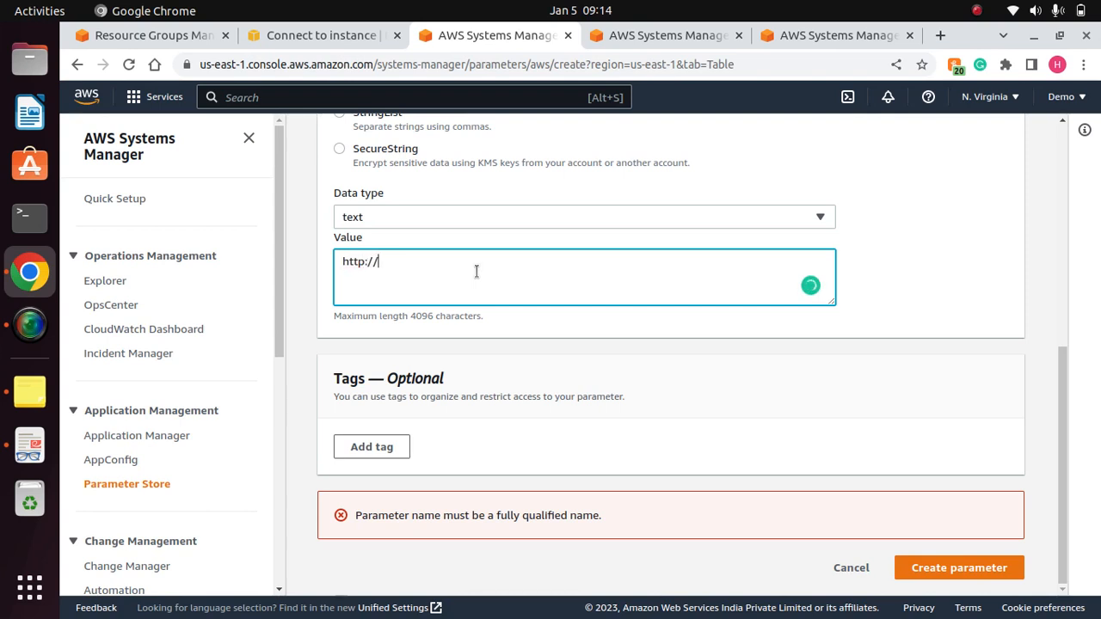
type("myde")
type("vo")
type("b.com")
left_click(965, 571)
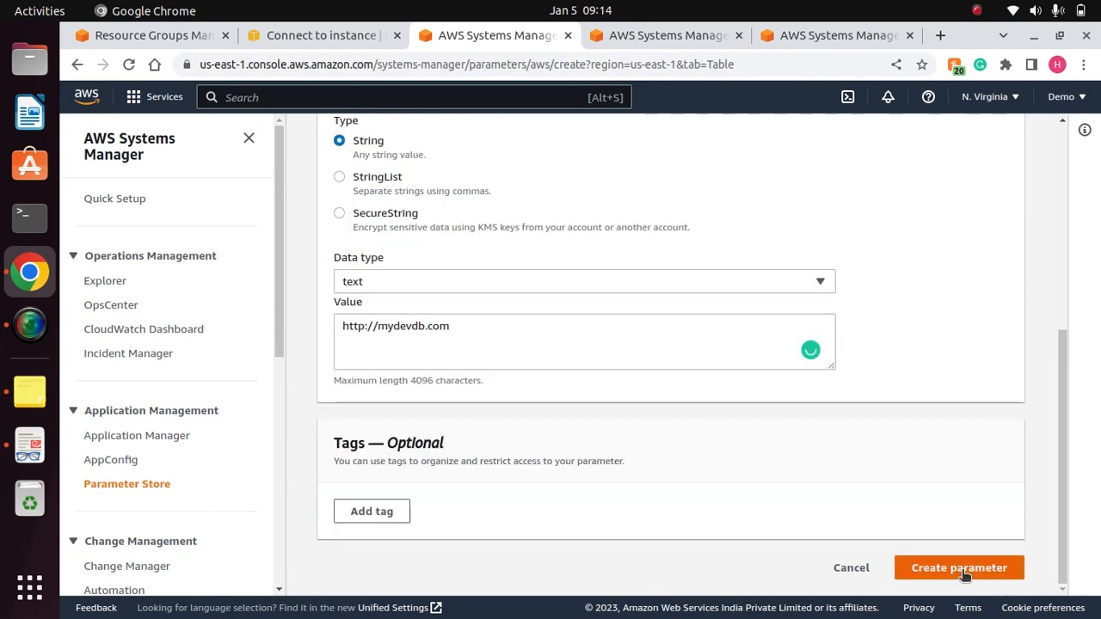
left_click(963, 572)
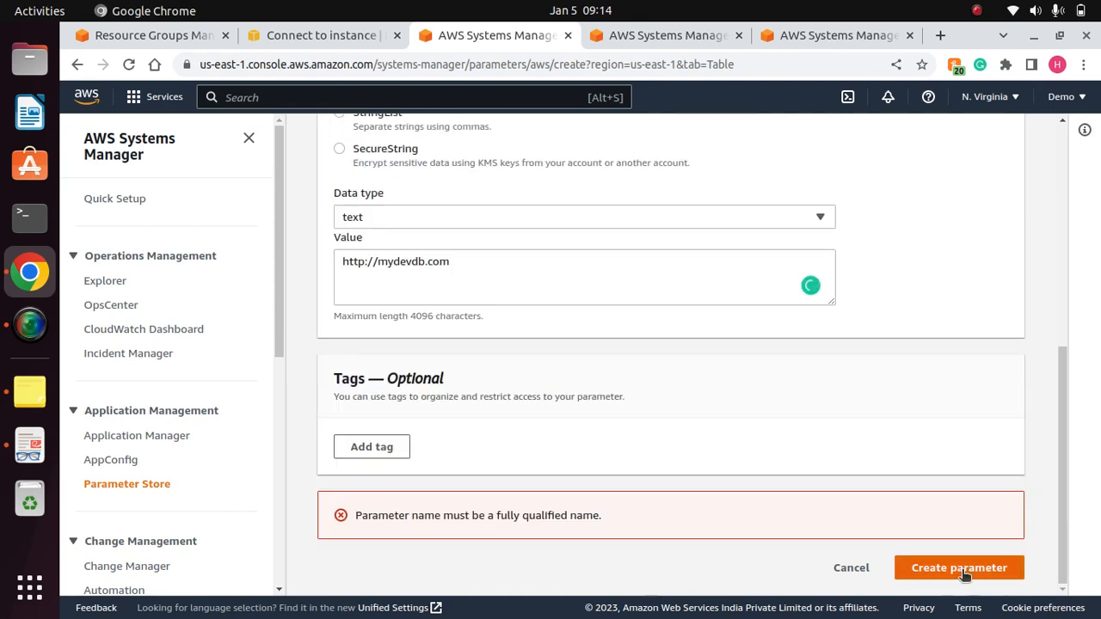
left_click(423, 262)
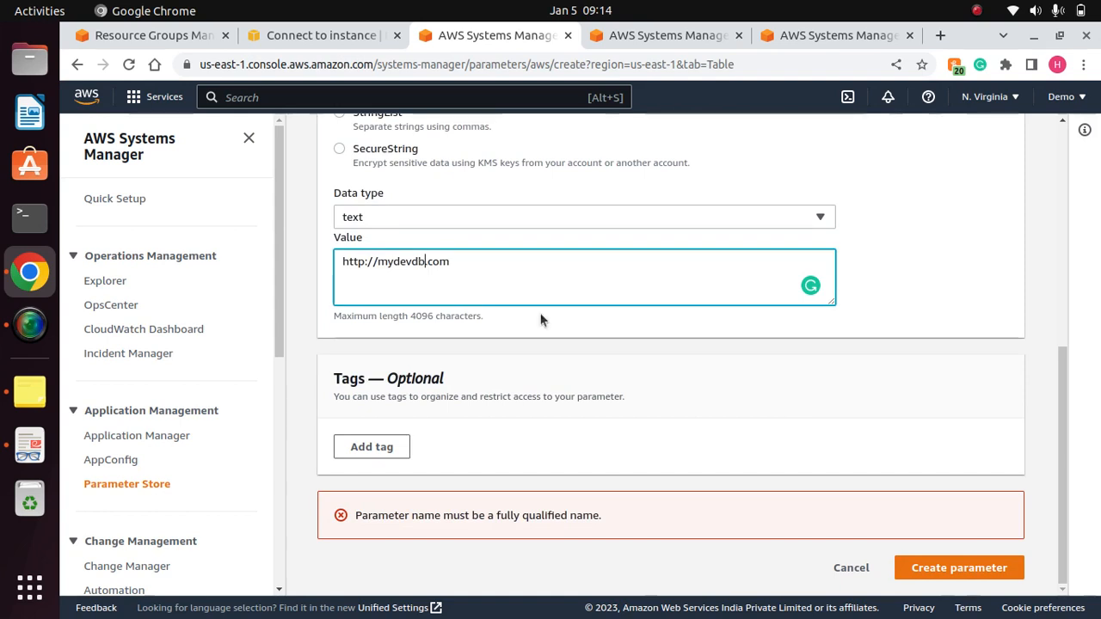
key("BackSpace")
key("BackSpace")
key("BackSpace")
key("BackSpace")
key("BackSpace")
key("BackSpace")
key("BackSpace")
type("fooba")
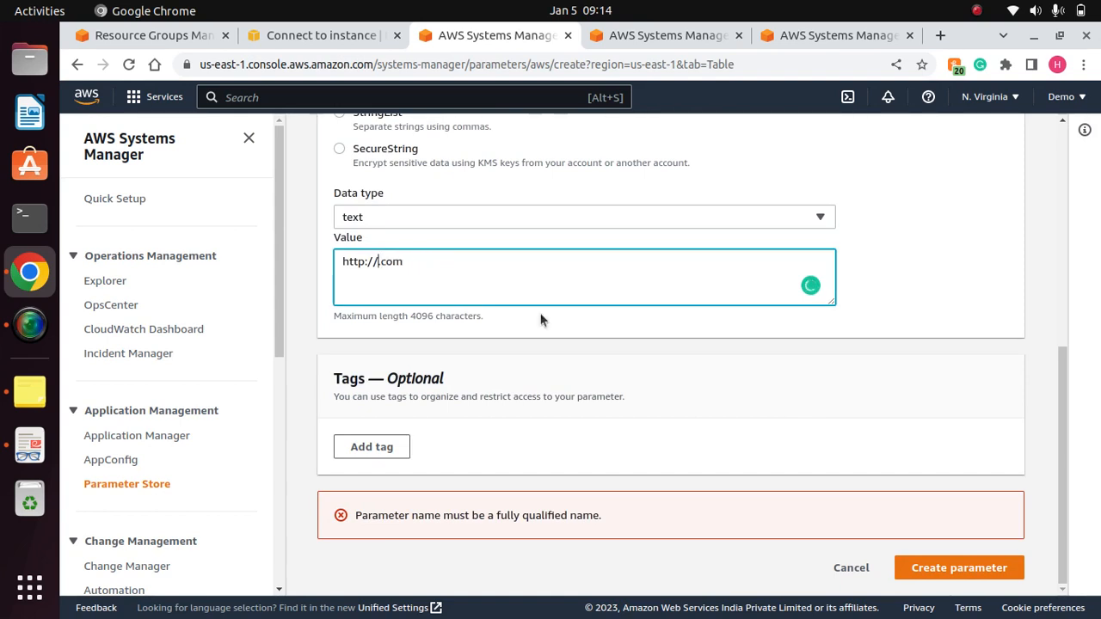
type("r")
left_click(972, 567)
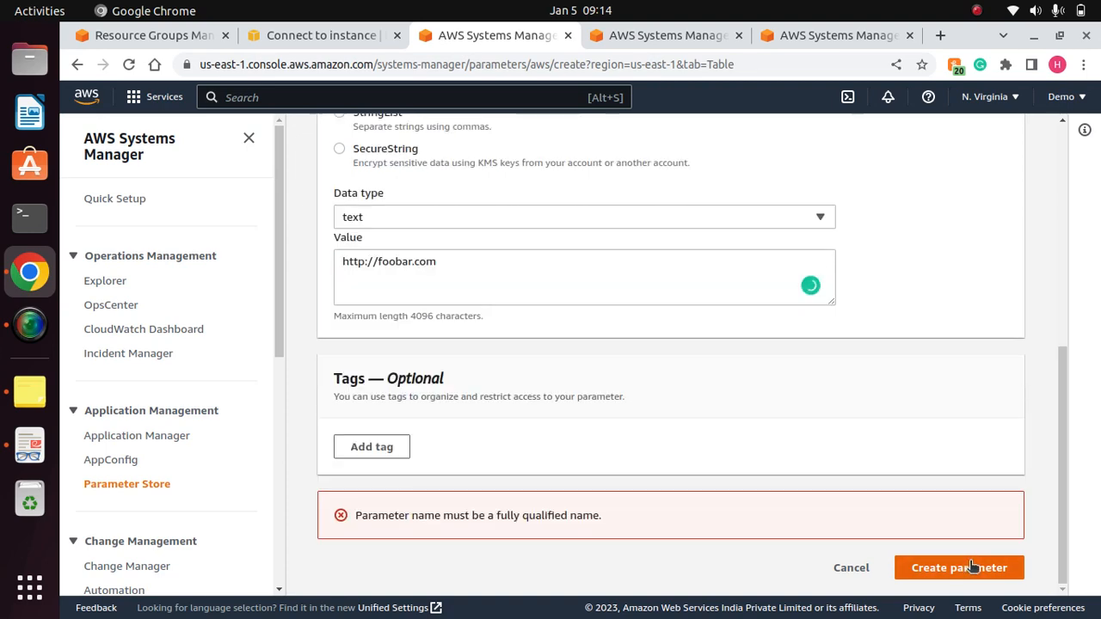
left_click(971, 567)
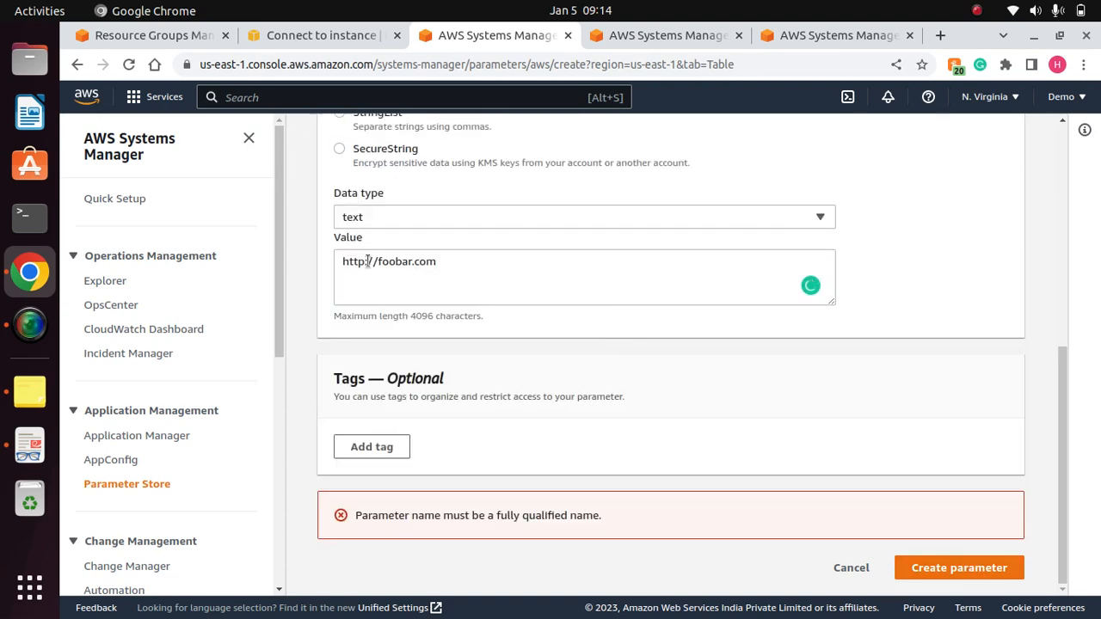
left_click(368, 262)
type("d")
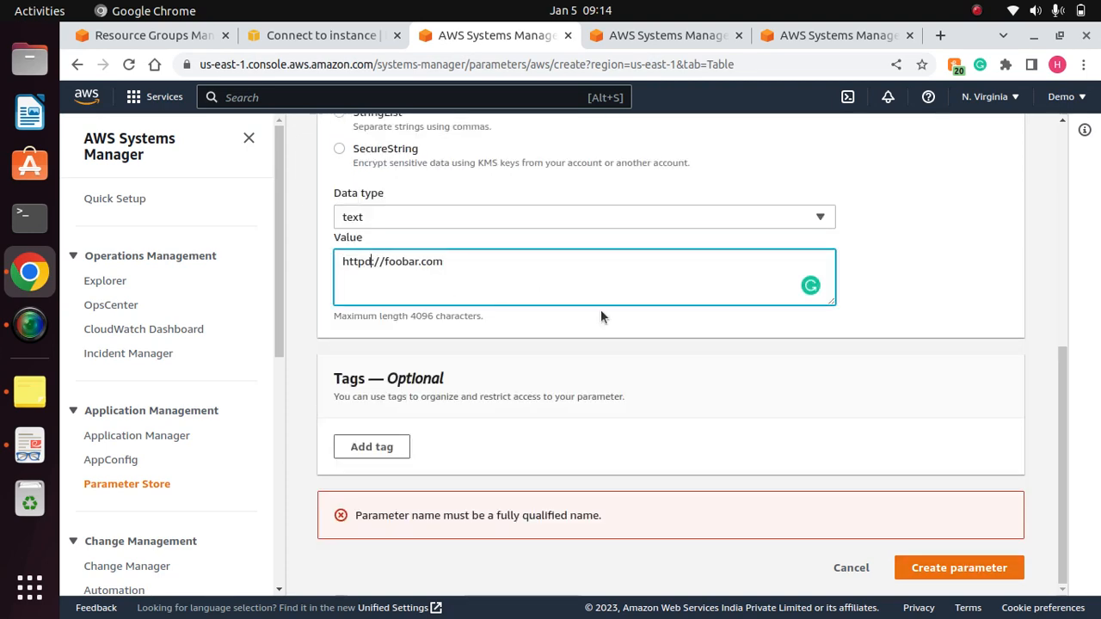
key("BackSpace")
left_click_drag(455, 261, 327, 263)
key("BackSpace")
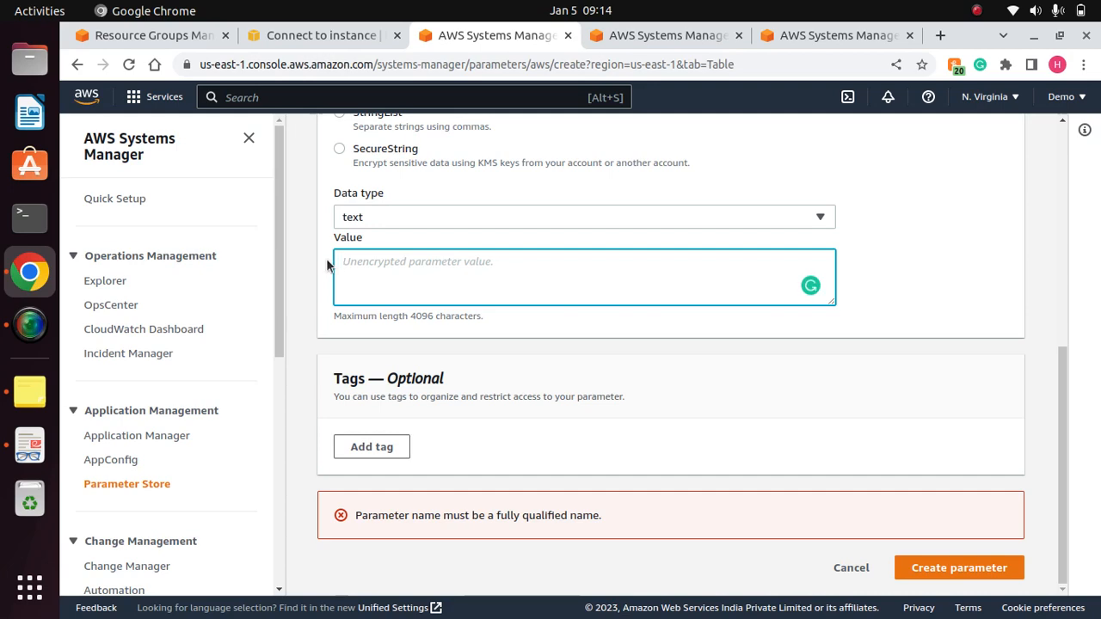
mouse_move(1063, 387)
left_mouse_down()
mouse_move(1058, 158)
mouse_move(1049, 387)
left_mouse_up()
left_click(477, 266)
type("www.")
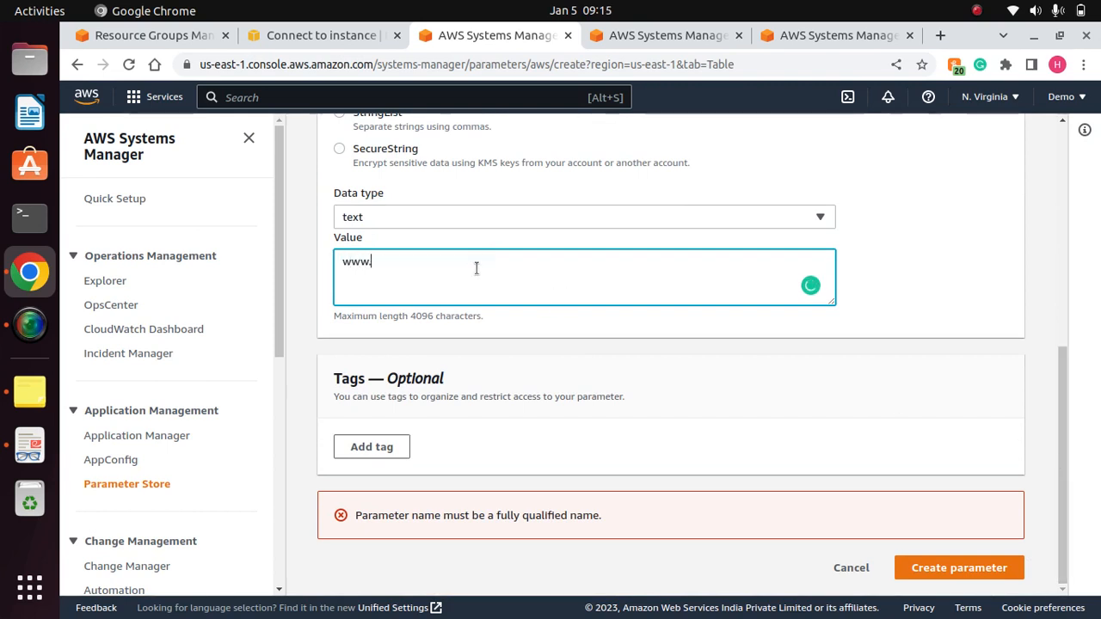
type("mydevdb")
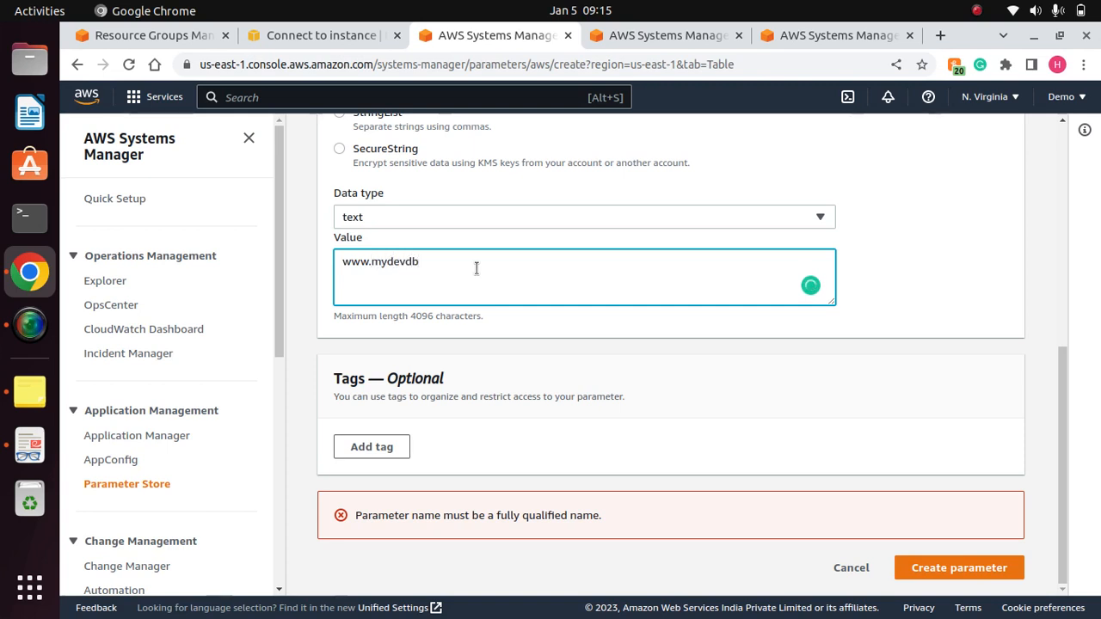
type(".com")
left_click(957, 568)
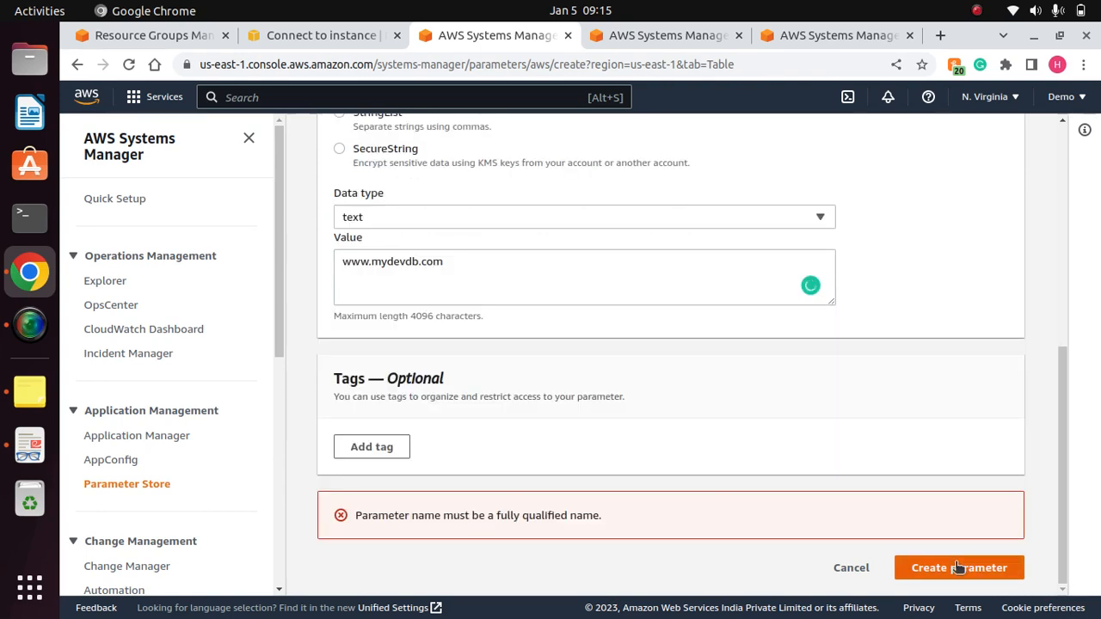
left_click(957, 568)
left_click(958, 568)
left_click(974, 11)
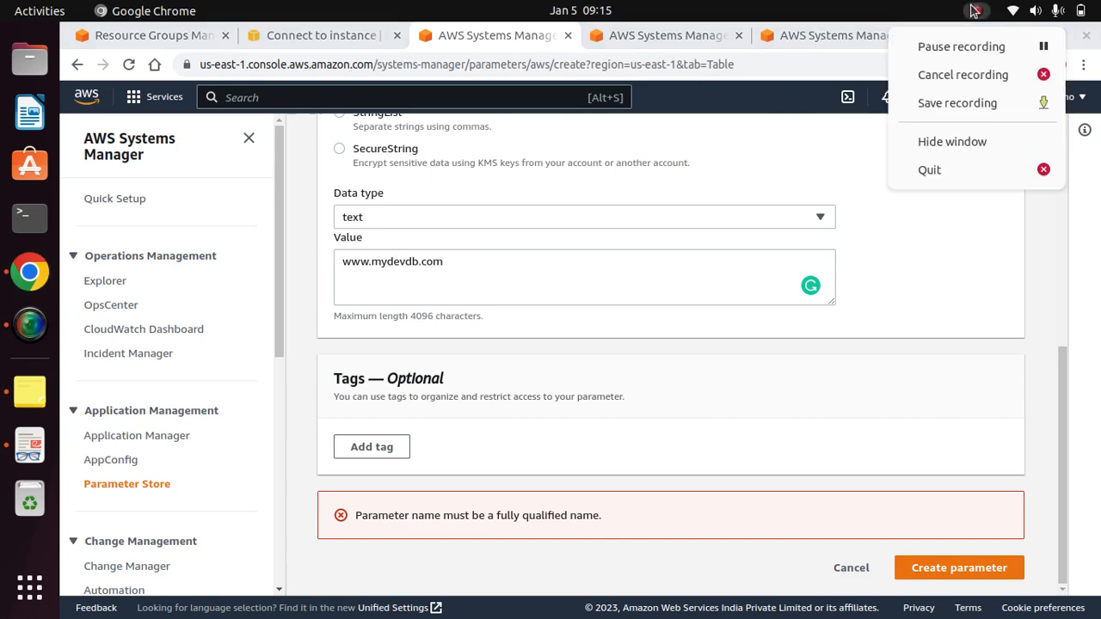
left_click(977, 54)
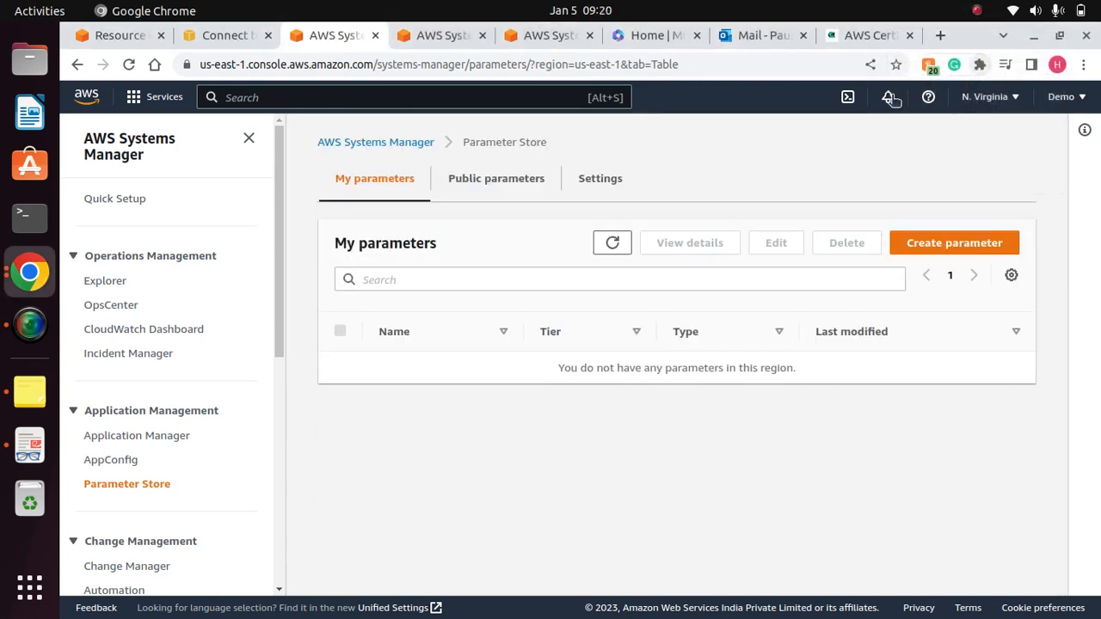
- Start a new parameter in Parameter Store and name it /My-app/dev/db-url, with a leading slash
left_click(957, 243)
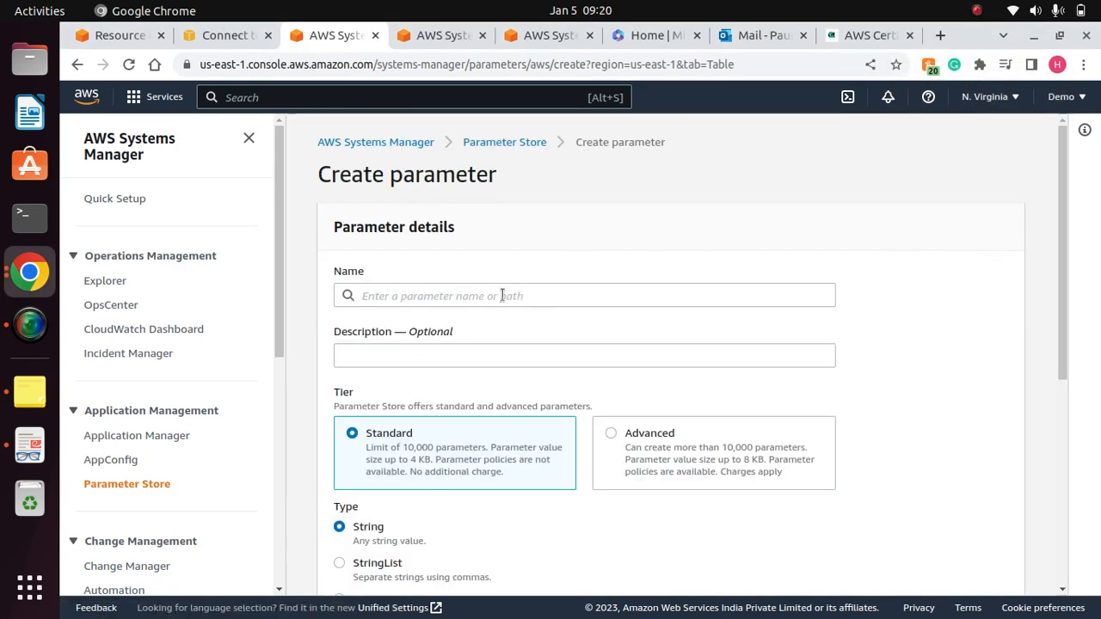
left_click(469, 295)
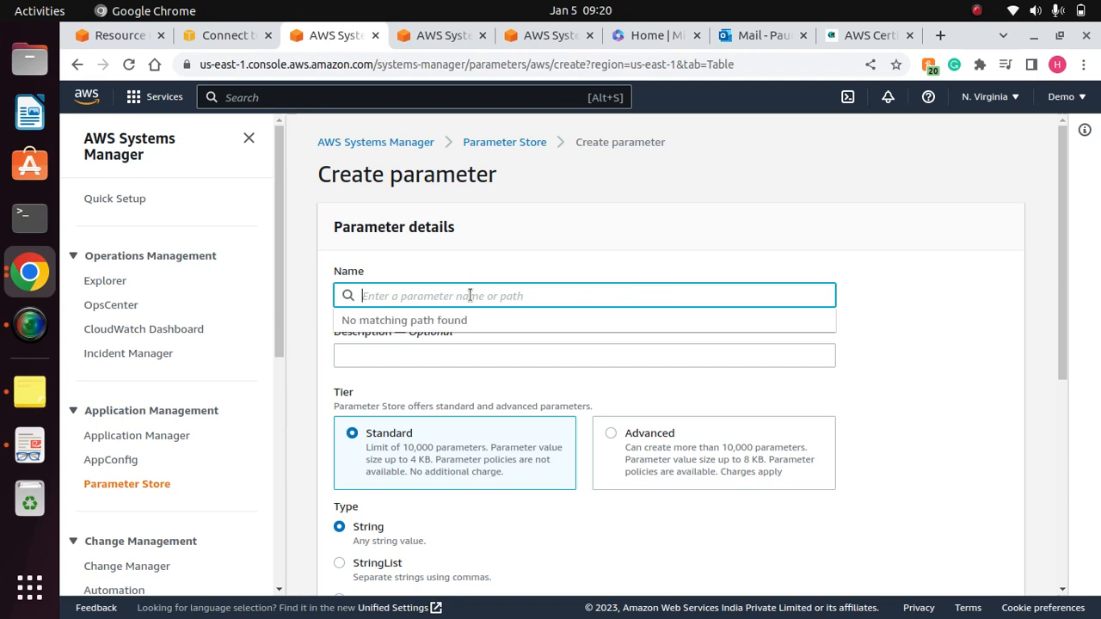
type("m")
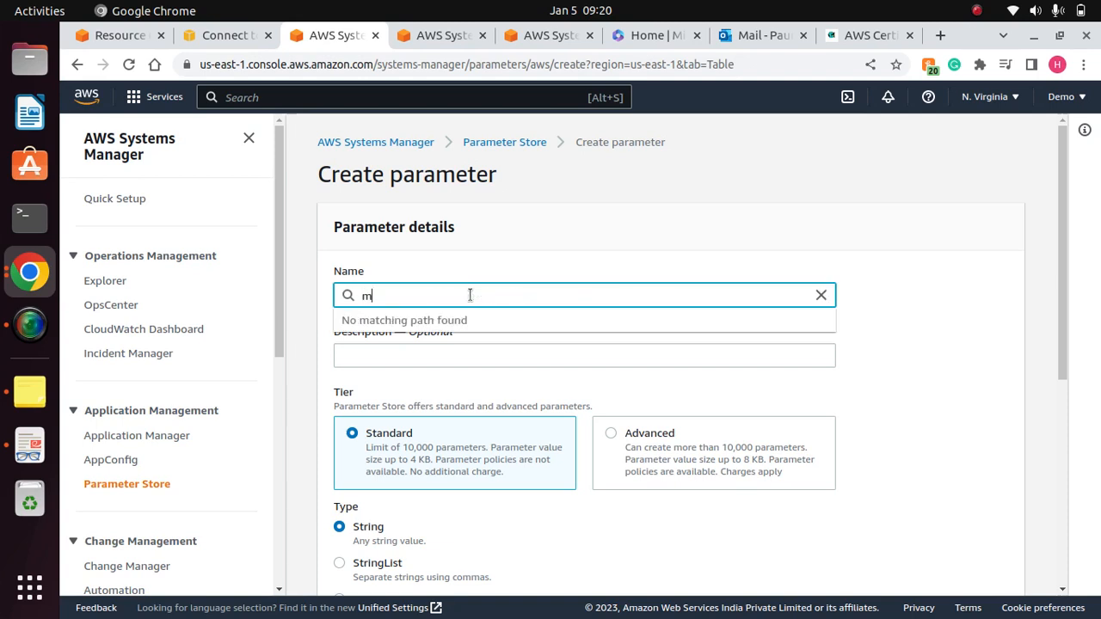
key("BackSpace")
type("My-app/dev")
type("/d")
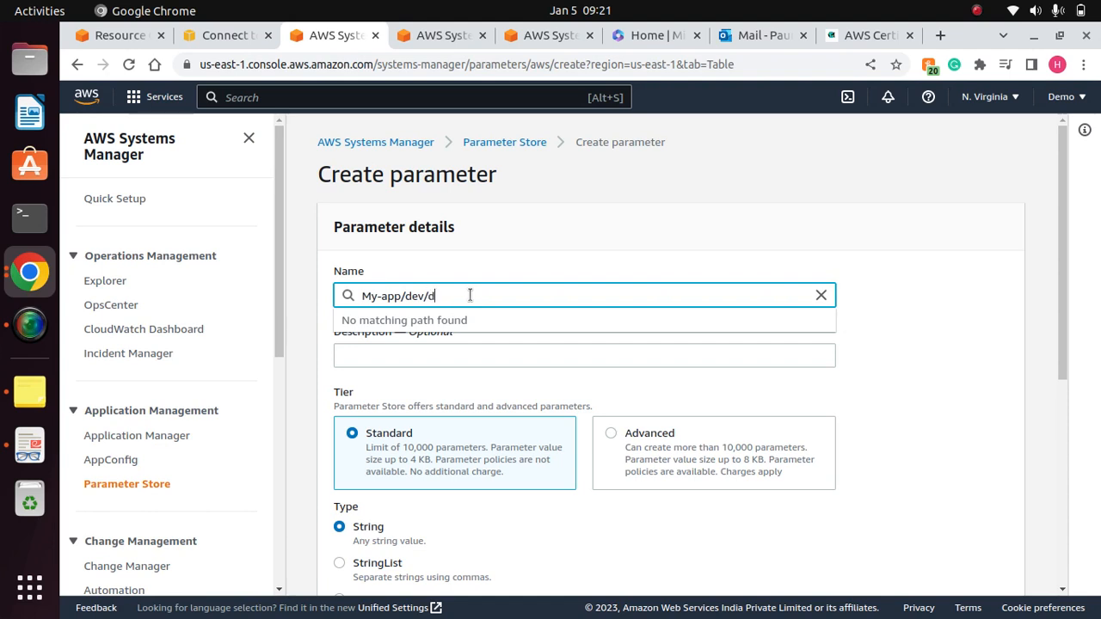
type("b-u")
type("/")
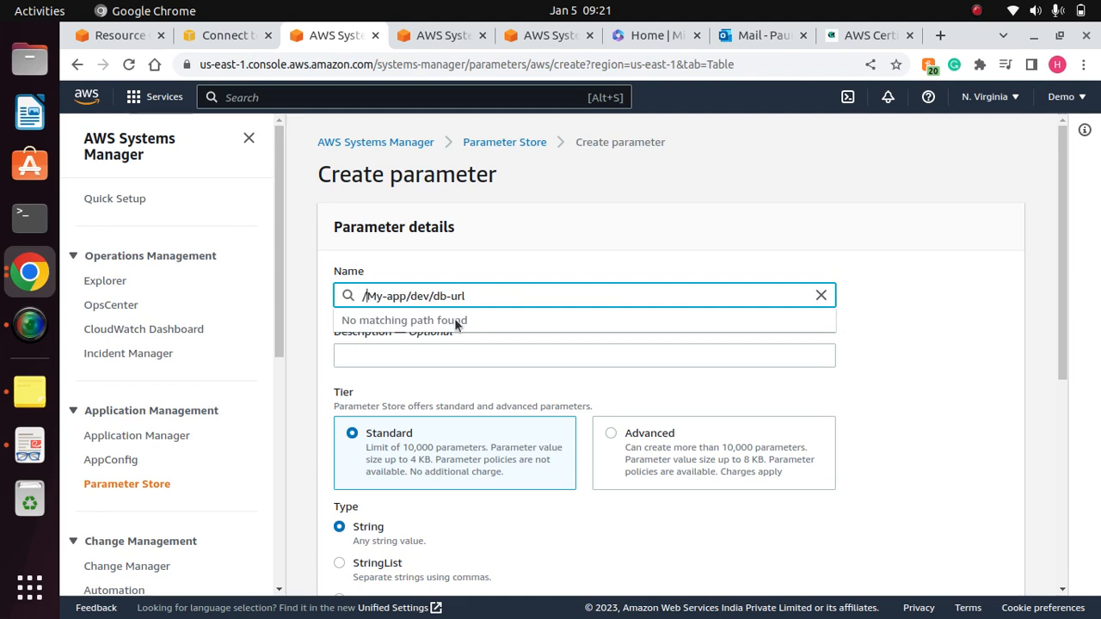
left_click(931, 293)
- Enter mysql://mydevdburl.com as the value of the new parameter and review the form
left_click_drag(1061, 289, 1061, 366)
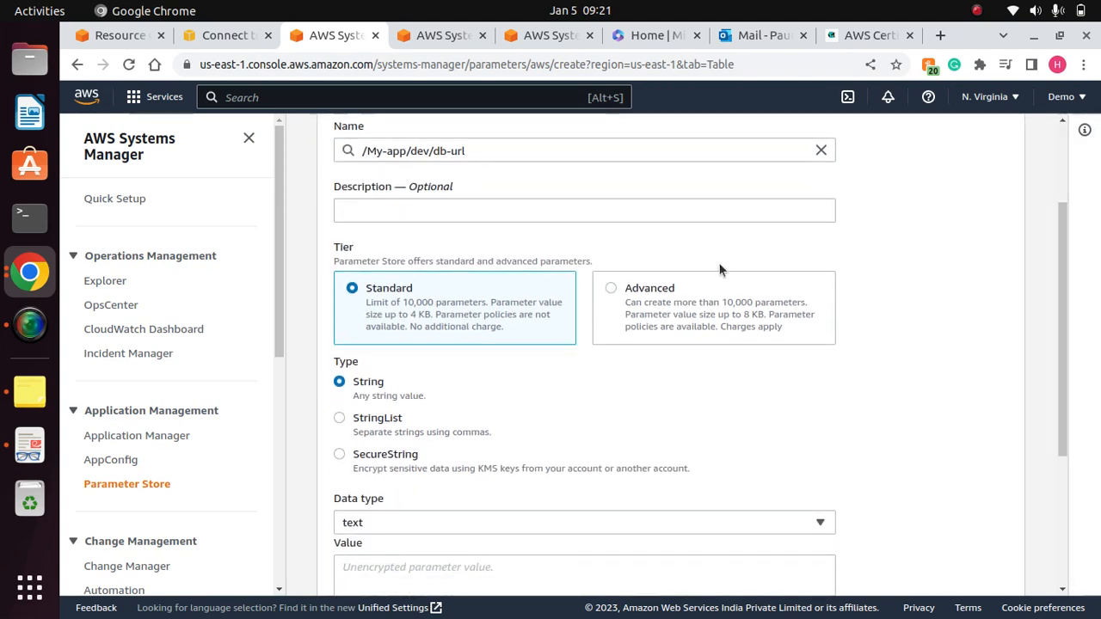
left_click_drag(1062, 270, 1058, 414)
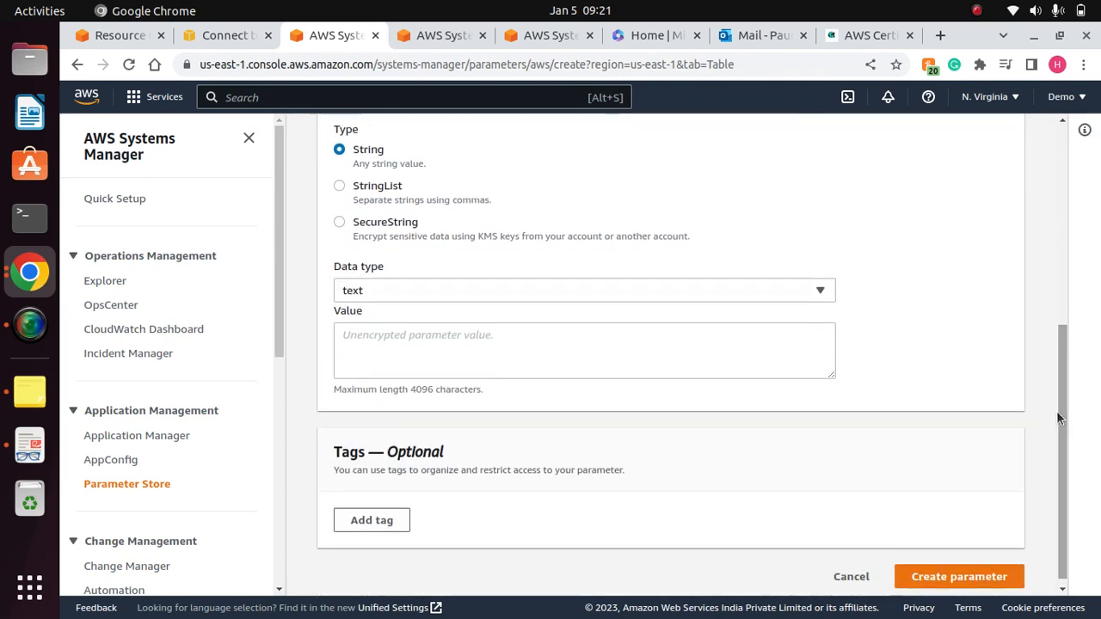
left_click(492, 342)
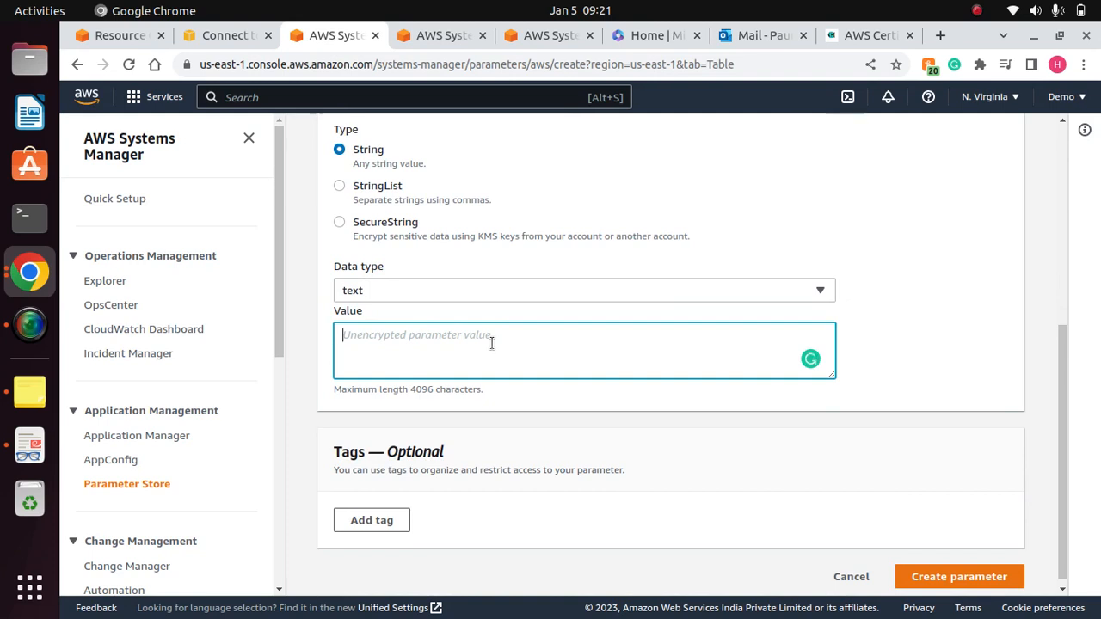
type("mysql://m")
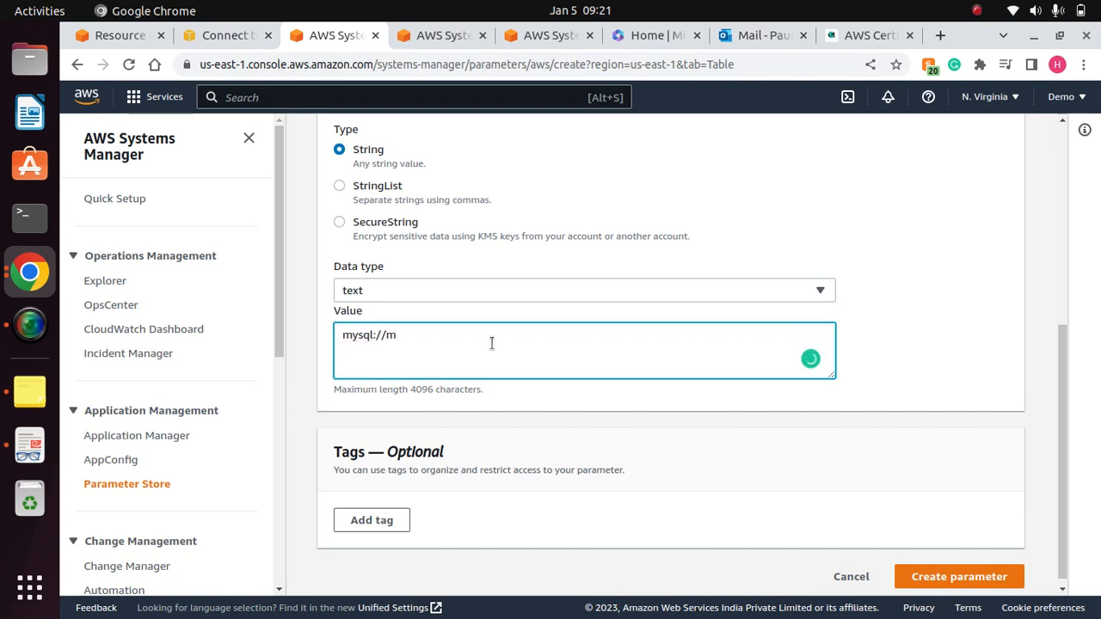
type("ydevdburl.com")
scroll(1057, 415, "down", 1)
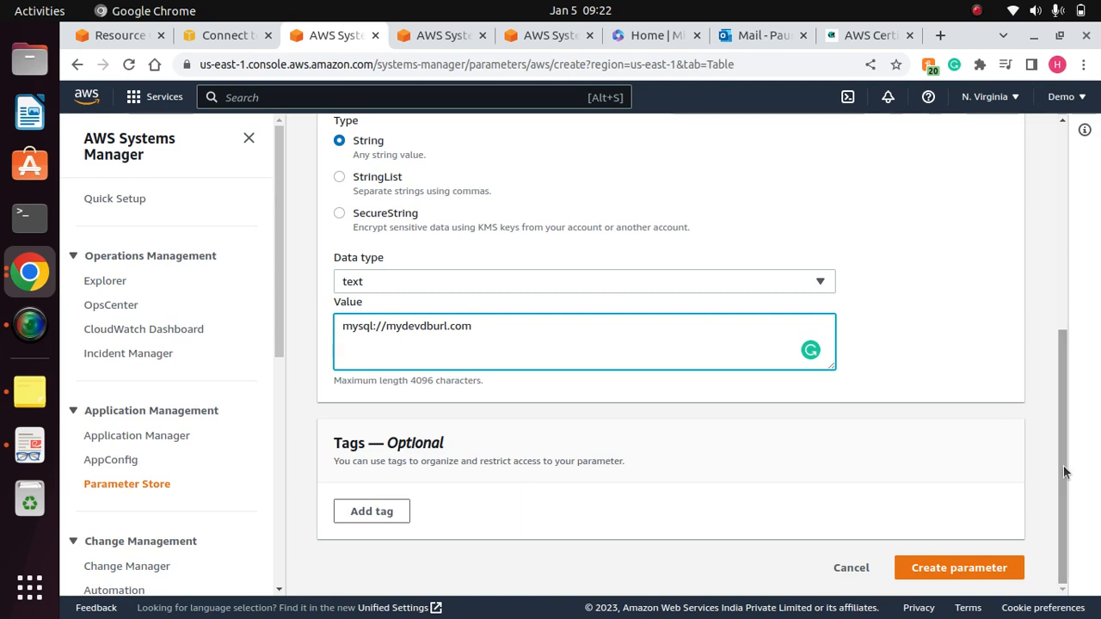
left_click_drag(1063, 479, 1047, 516)
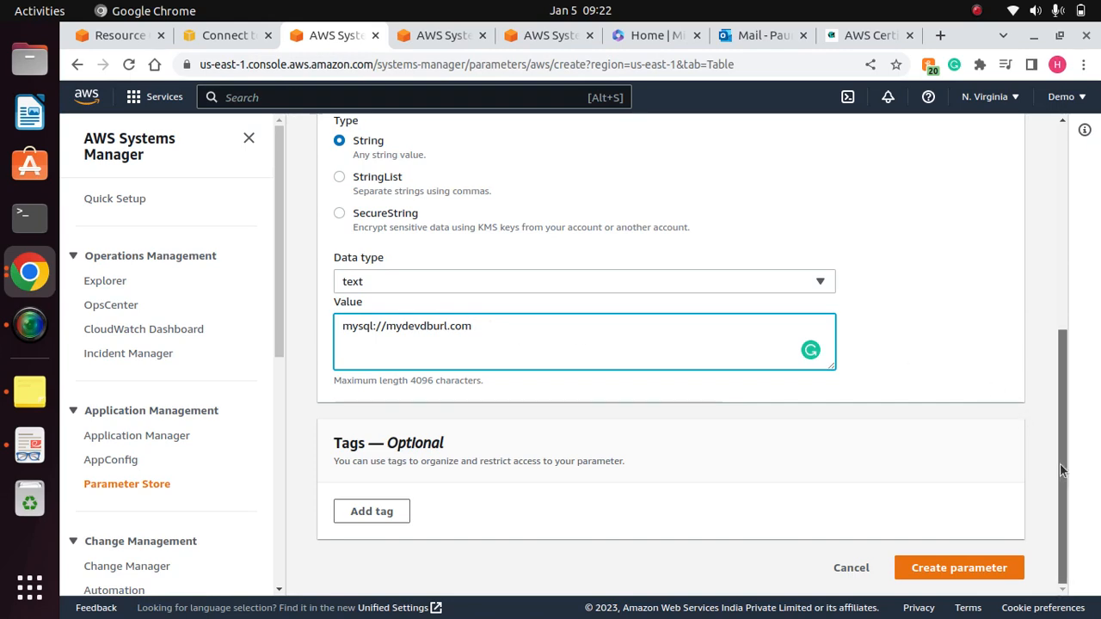
left_click_drag(1061, 469, 1065, 270)
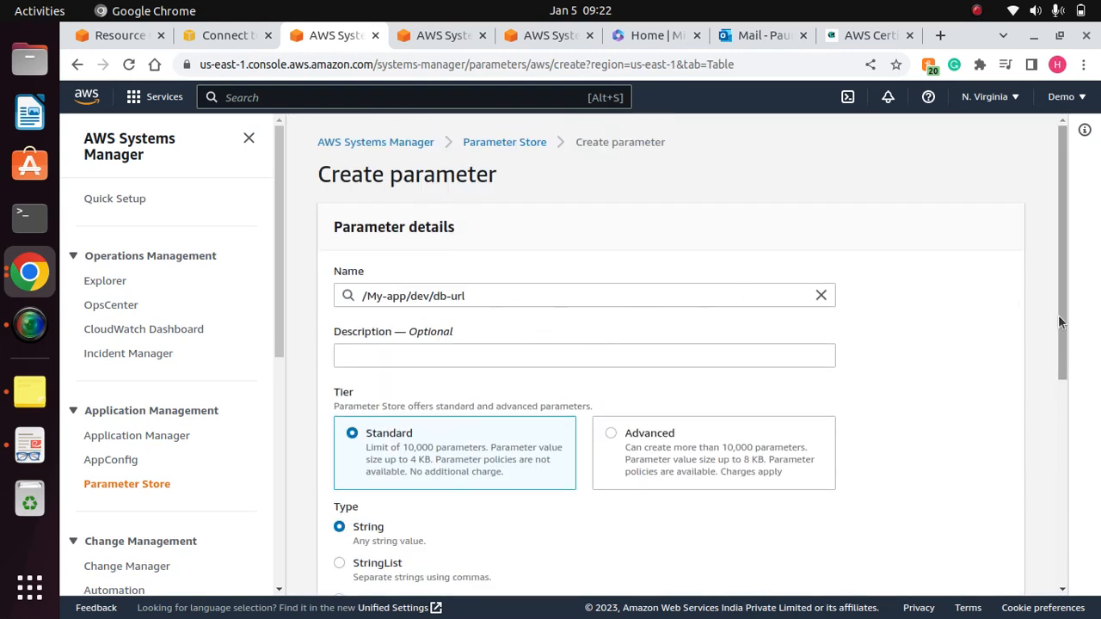
- Submit the completed form to create the /My-app/dev/db-url parameter, and start another new parameter
left_click_drag(1058, 320, 1058, 529)
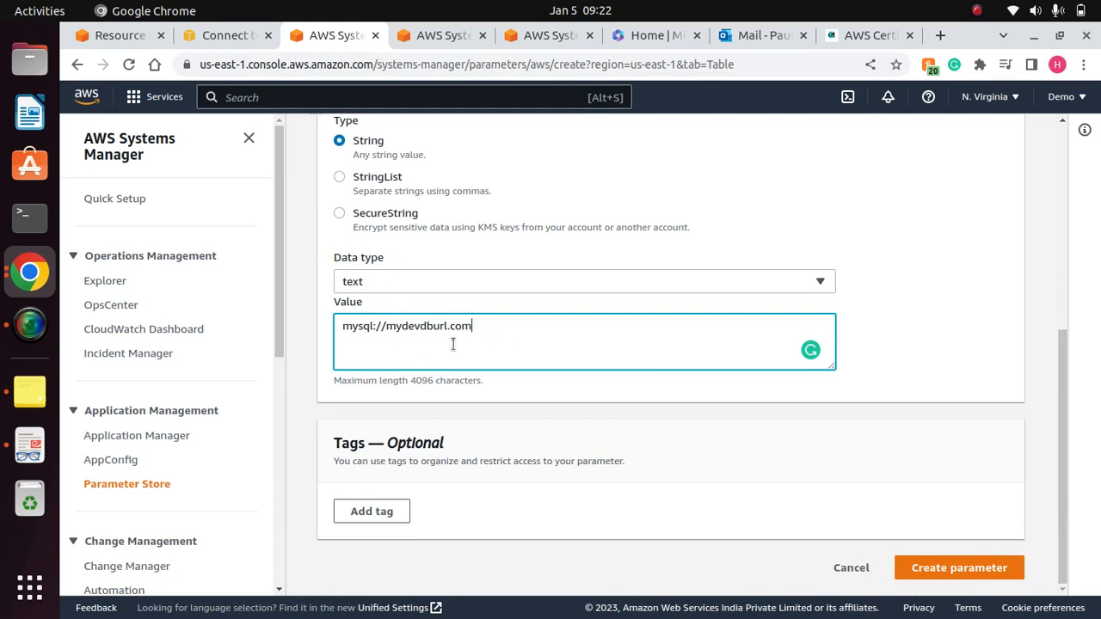
left_click(970, 568)
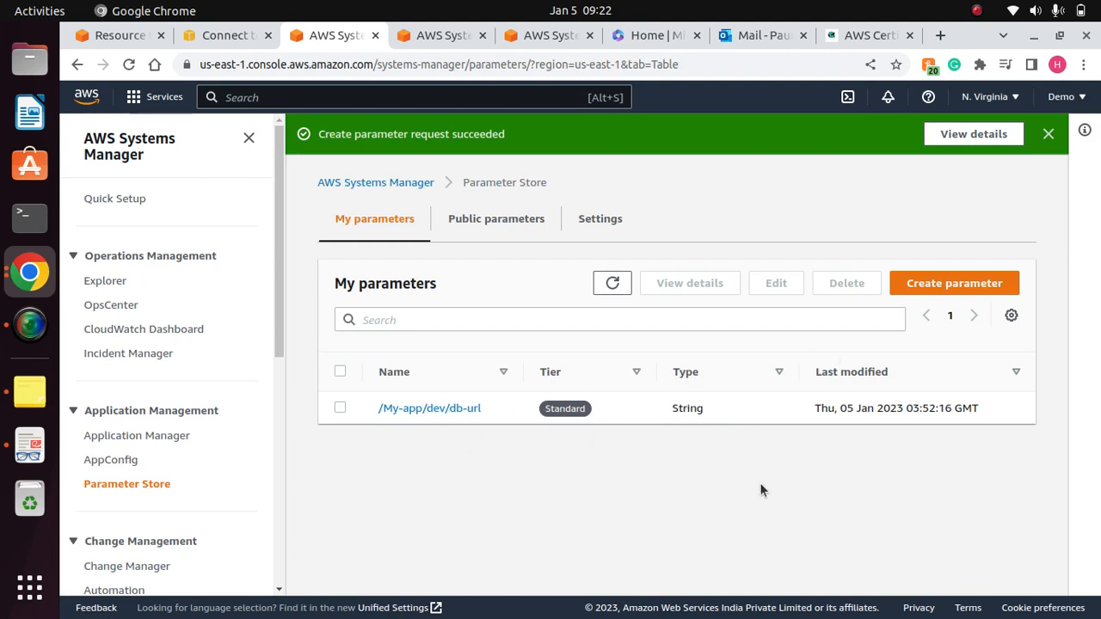
left_click(955, 290)
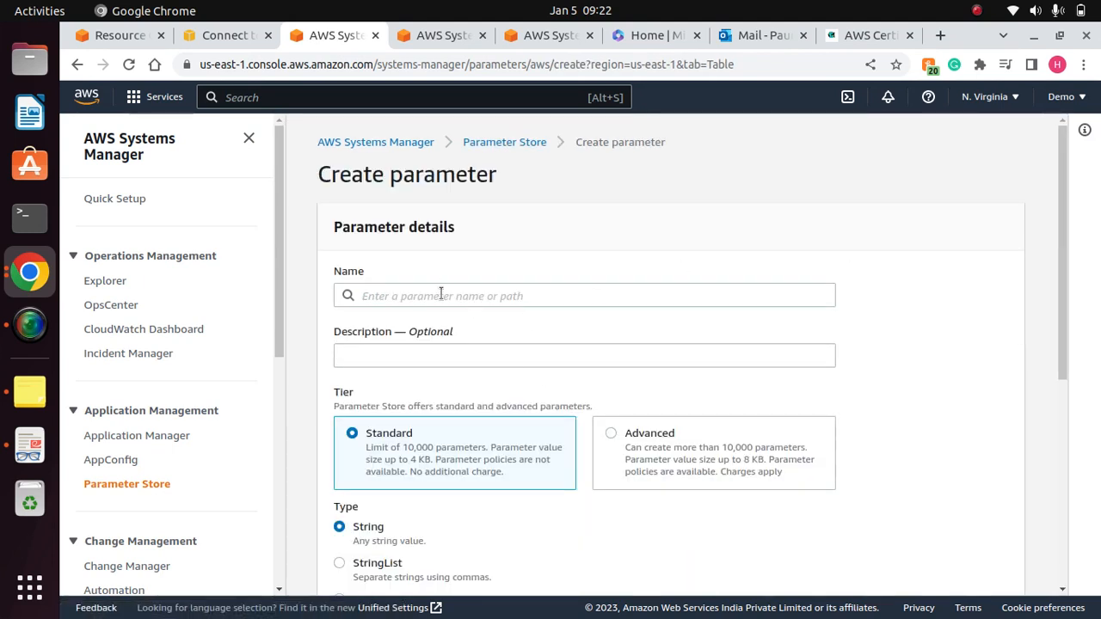
- Name the new parameter /My-app/dev/db-passwd/, reusing the suggested /My-app/dev/db-url/ path and replacing url with passwd
left_click(440, 295)
left_click(434, 368)
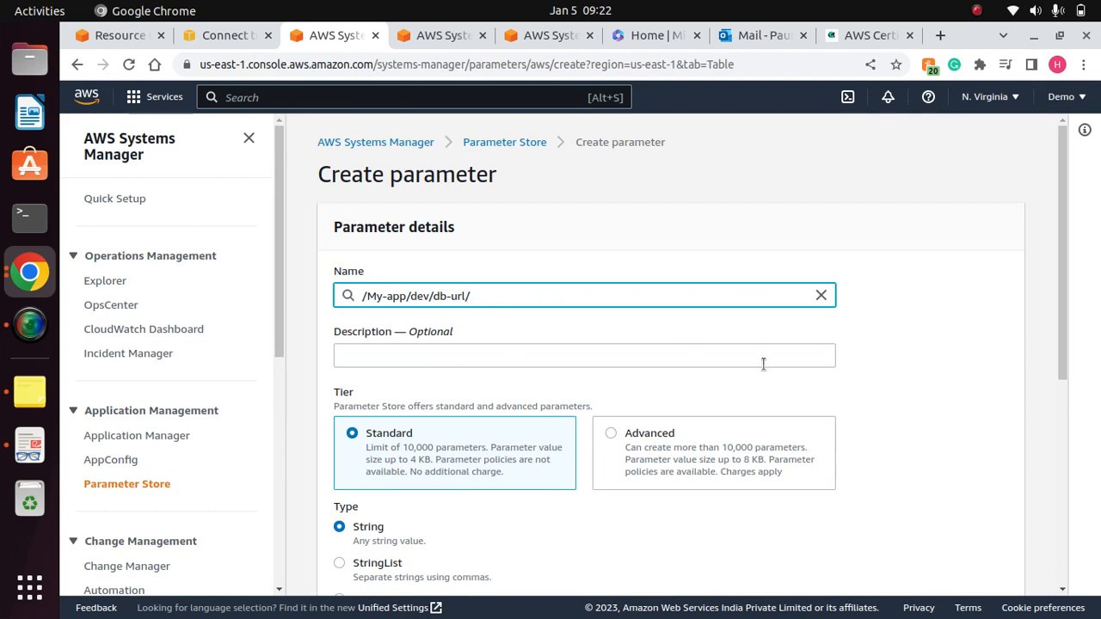
key("Left")
key("BackSpace")
key("BackSpace")
key("BackSpace")
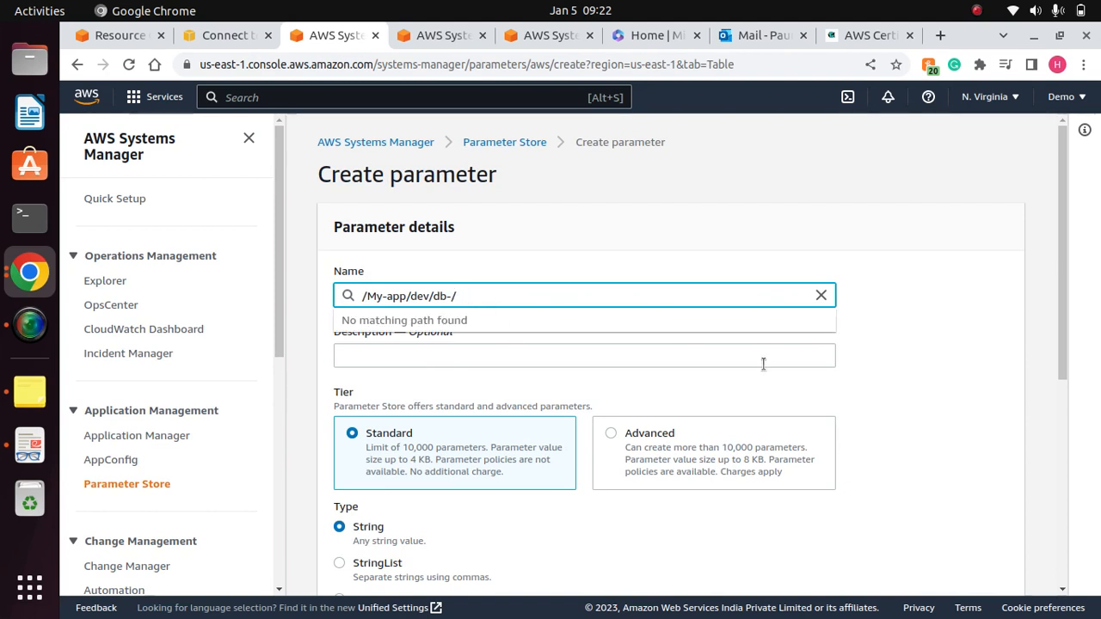
type("passwd")
left_click(932, 322)
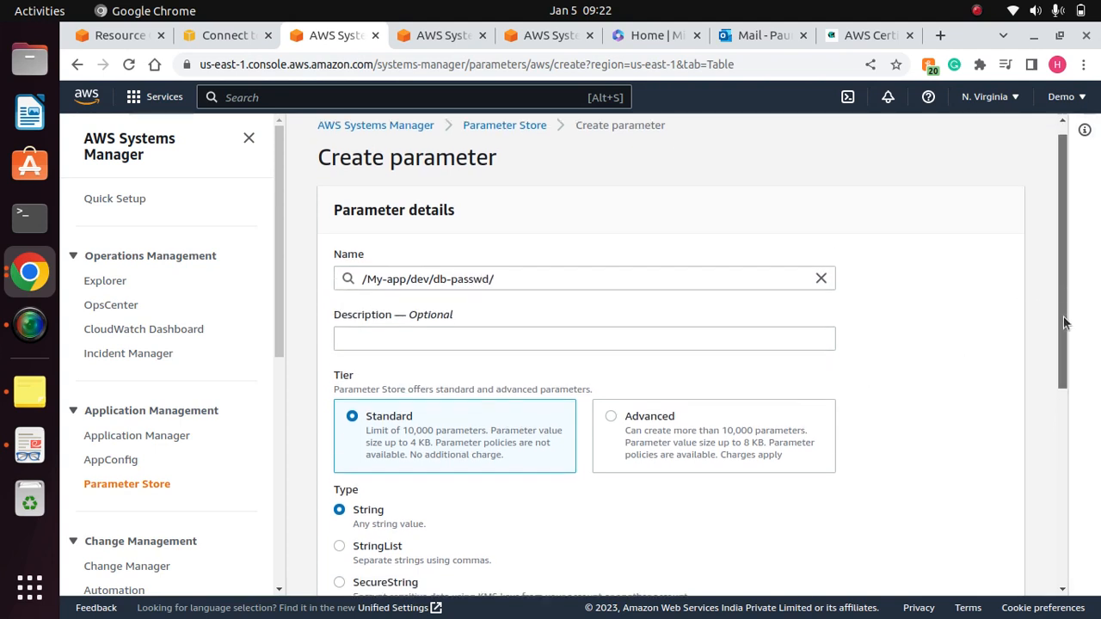
- Set the parameter's type to SecureString and review the KMS key settings down to the value field
left_click_drag(1061, 327, 1038, 490)
left_click(339, 258)
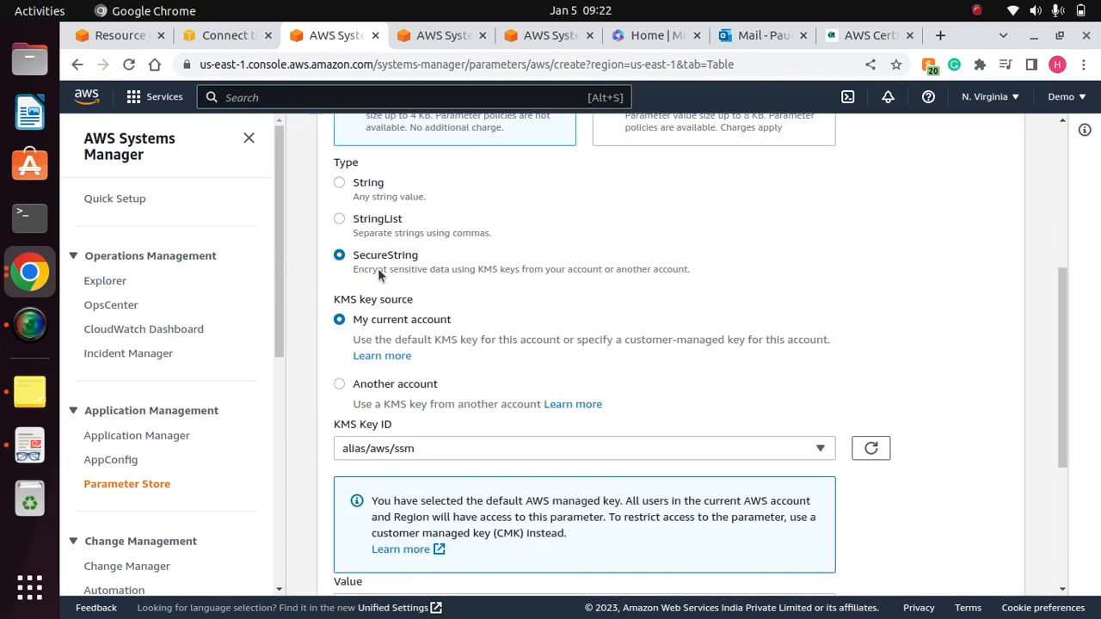
left_click_drag(1060, 371, 1055, 422)
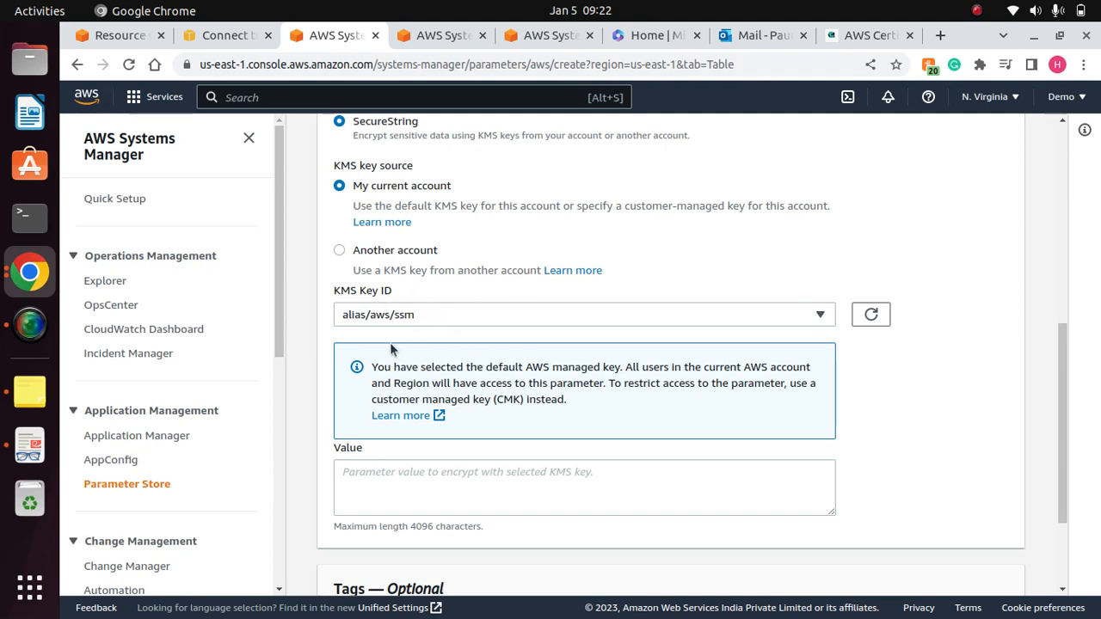
left_click_drag(1064, 409, 1057, 476)
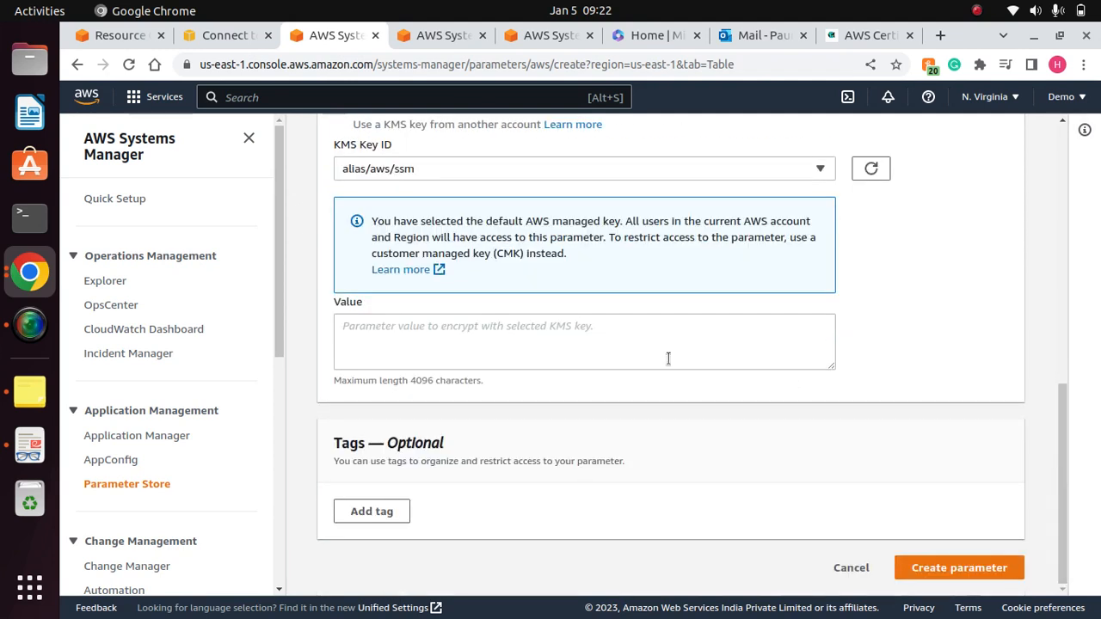
left_click(511, 333)
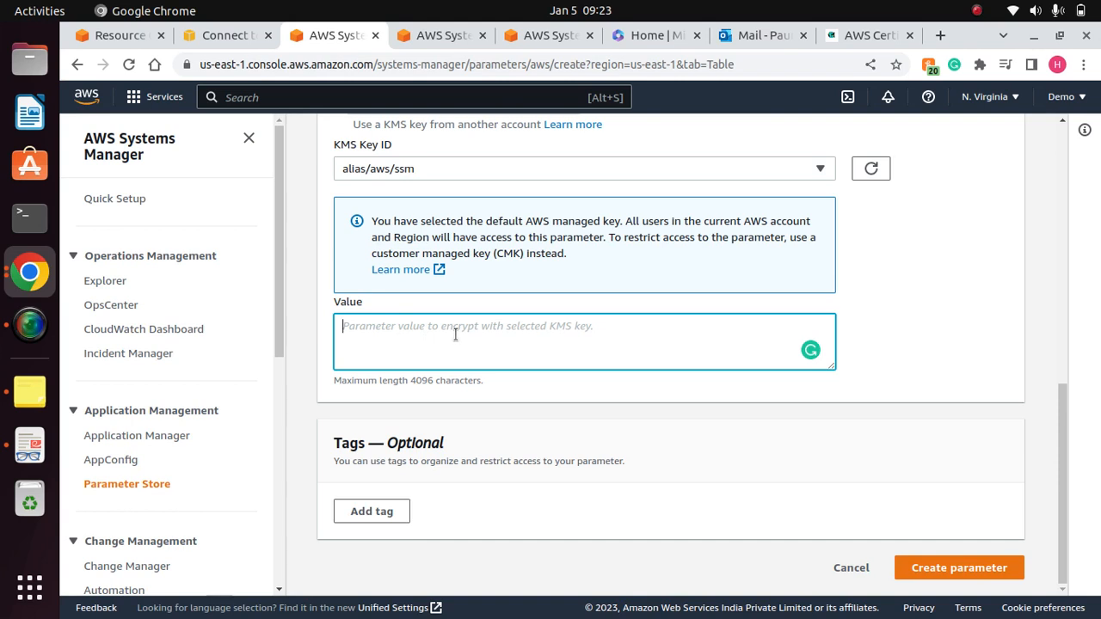
type("myse")
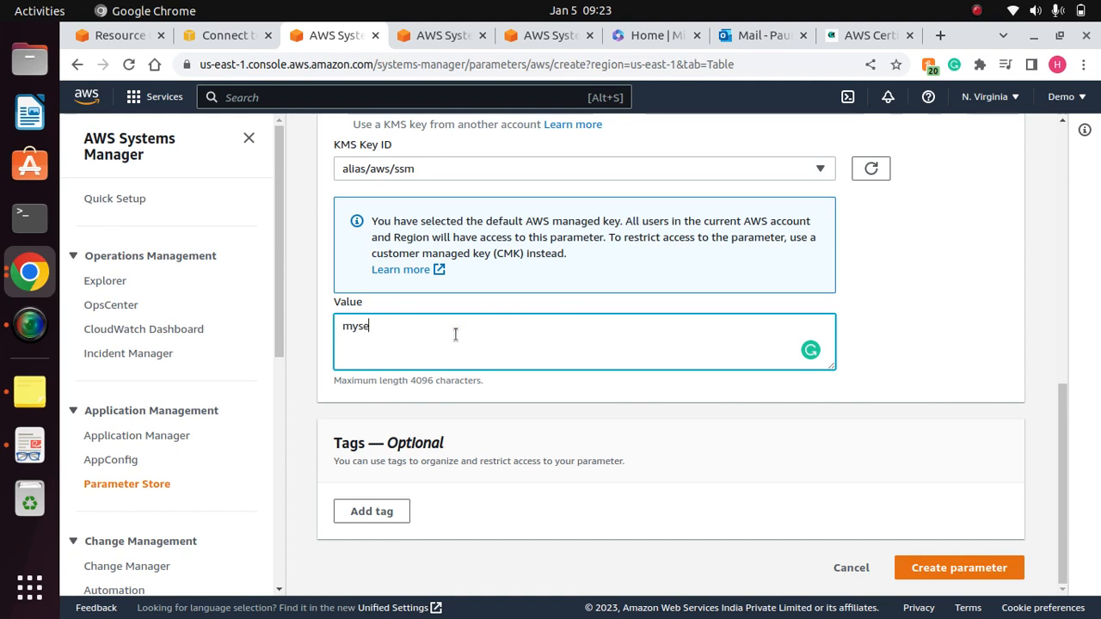
type("cret")
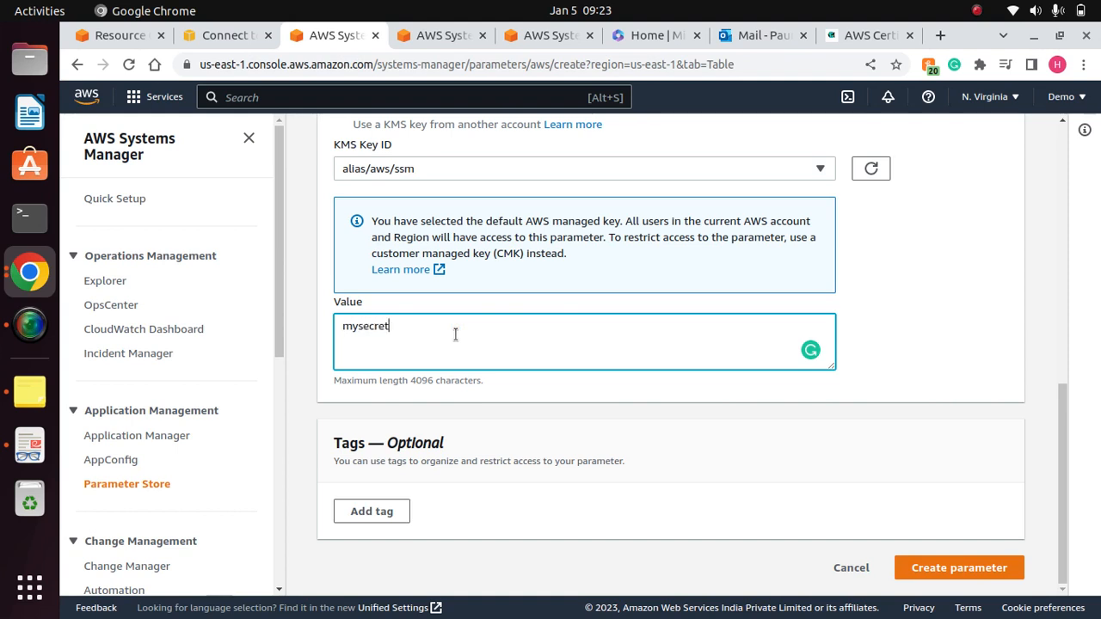
type("p")
key("BackSpace")
key("BackSpace")
key("BackSpace")
key("BackSpace")
key("BackSpace")
key("BackSpace")
key("BackSpace")
key("BackSpace")
key("BackSpace")
key("BackSpace")
key("BackSpace")
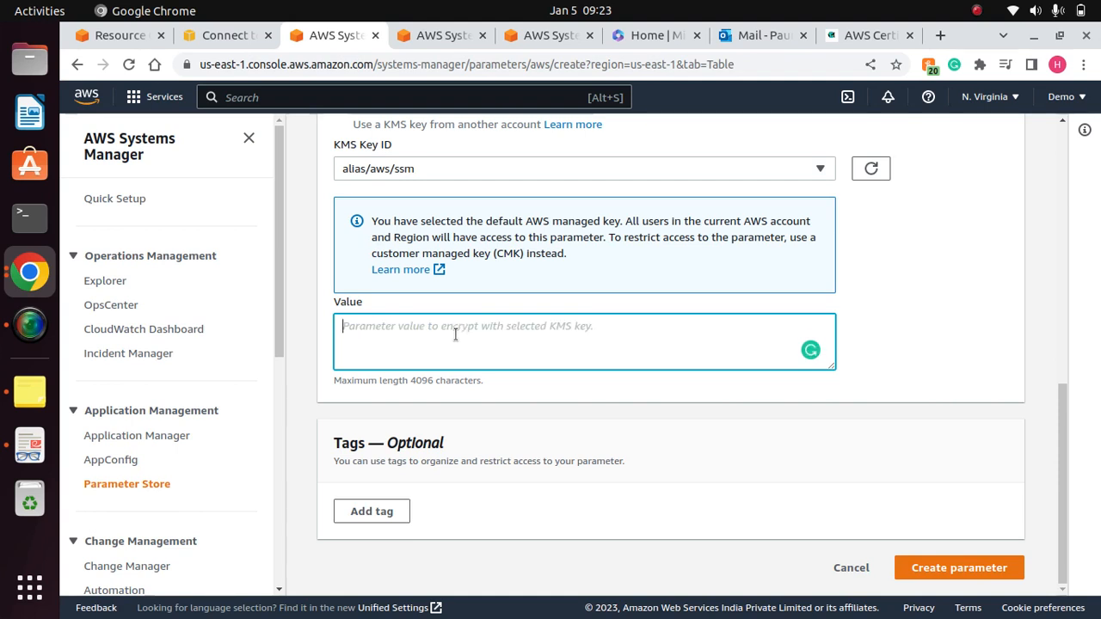
- Enter the development database password as the parameter value and try to create the parameter
type("devpa")
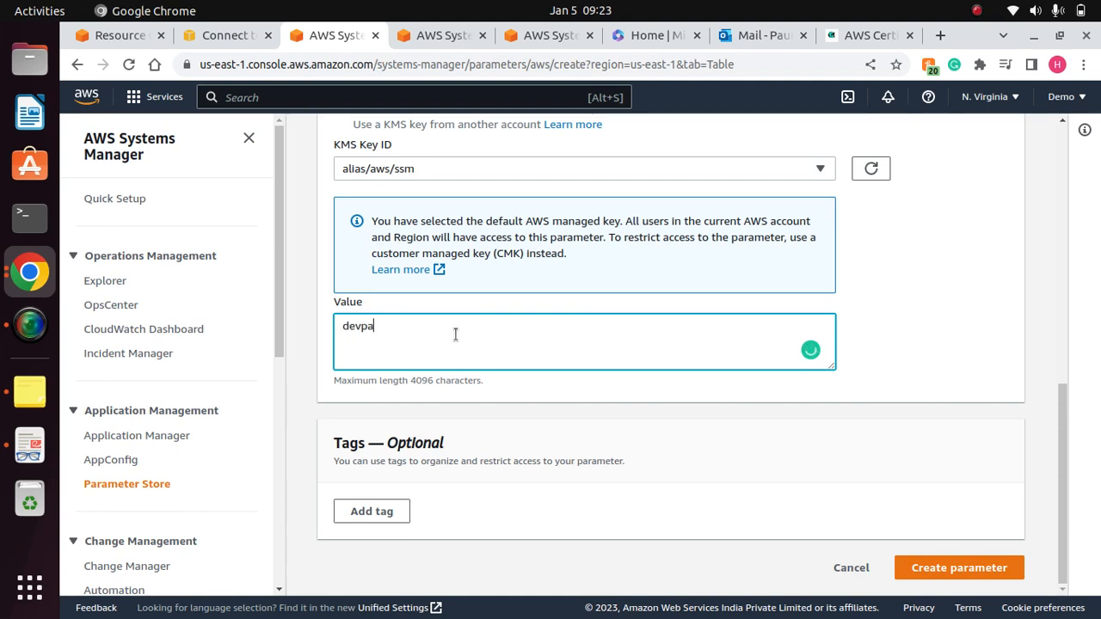
type("ssword")
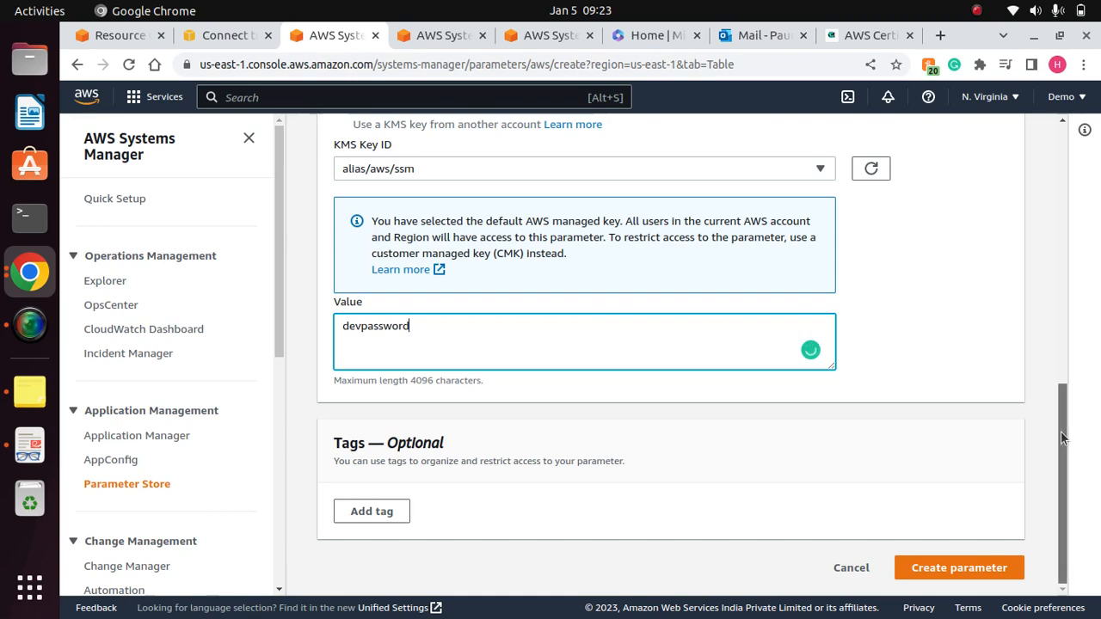
left_click(939, 574)
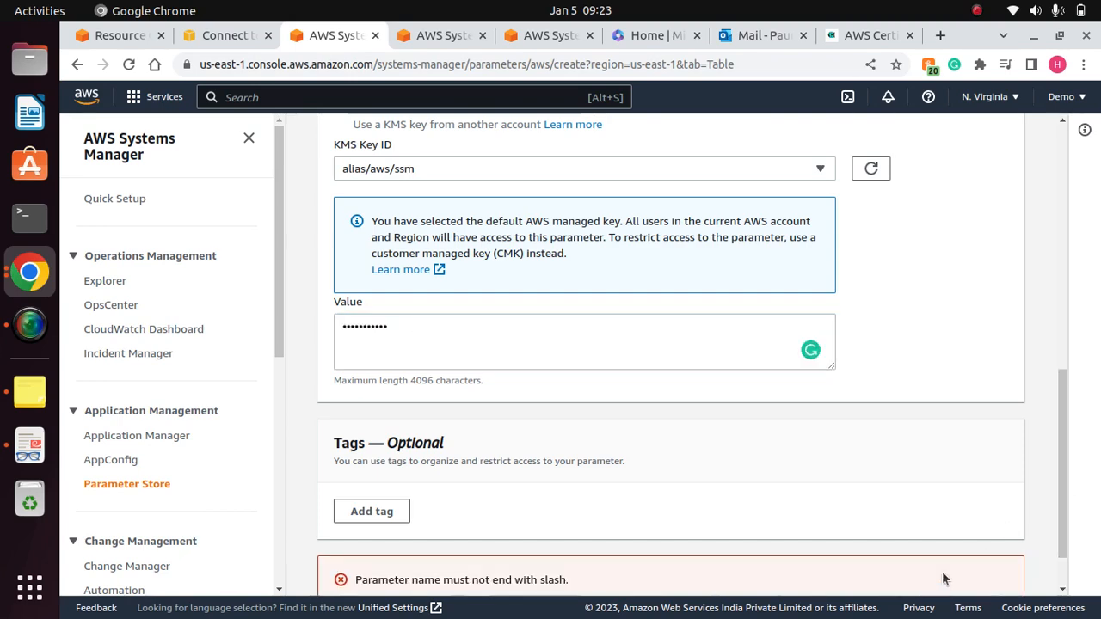
- Remove the trailing slash so the parameter name reads /My-app/dev/db-passwd, and create the parameter
left_click_drag(1062, 473, 1056, 241)
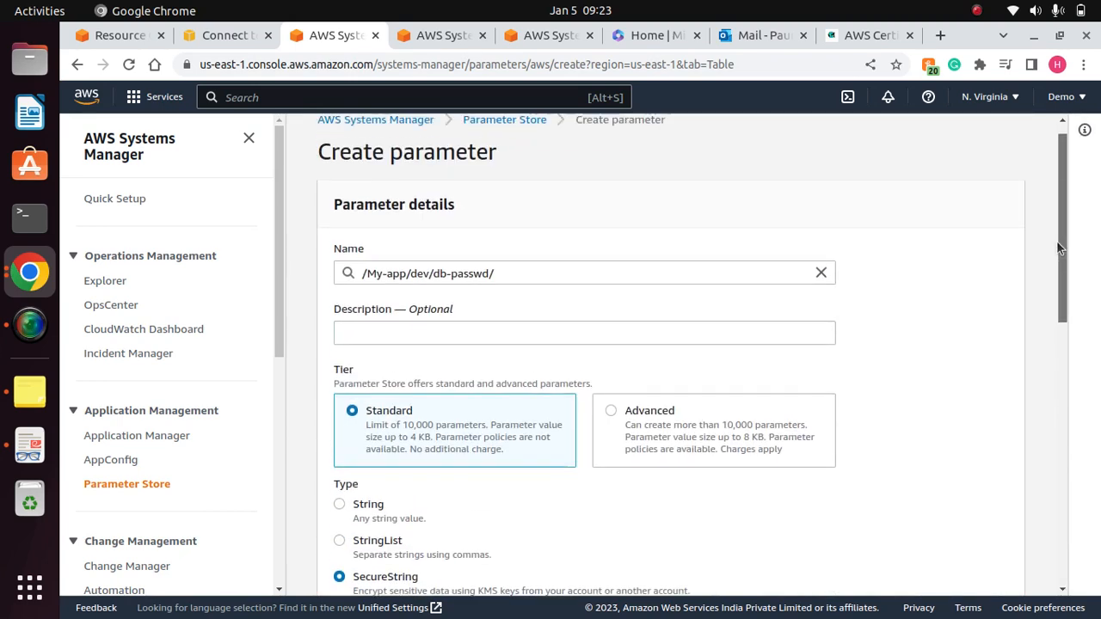
left_click(523, 271)
key("BackSpace")
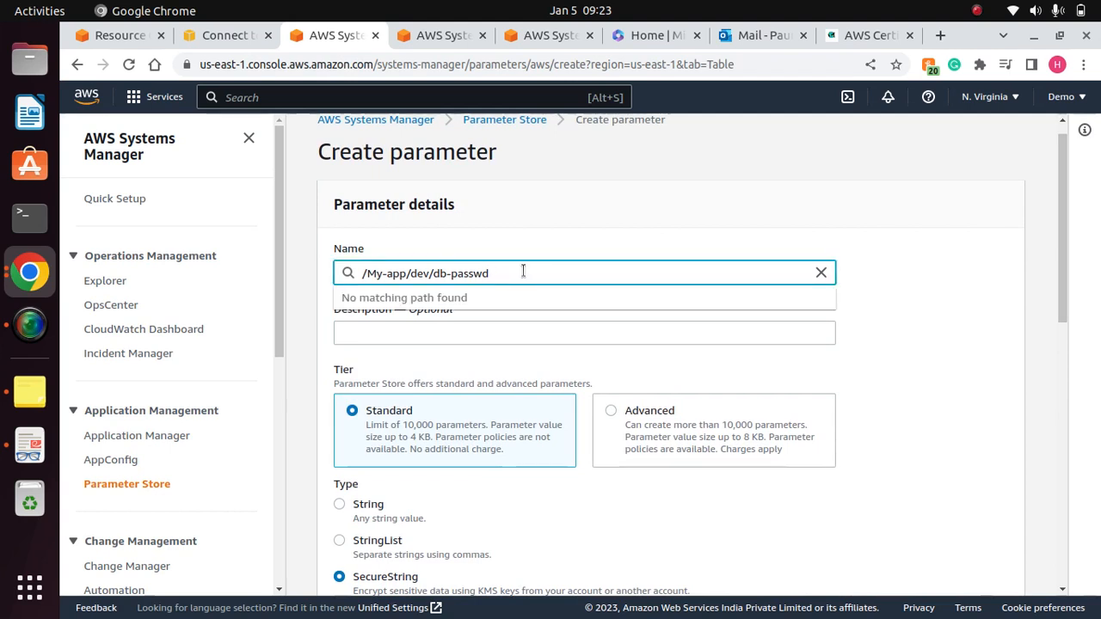
left_click(917, 309)
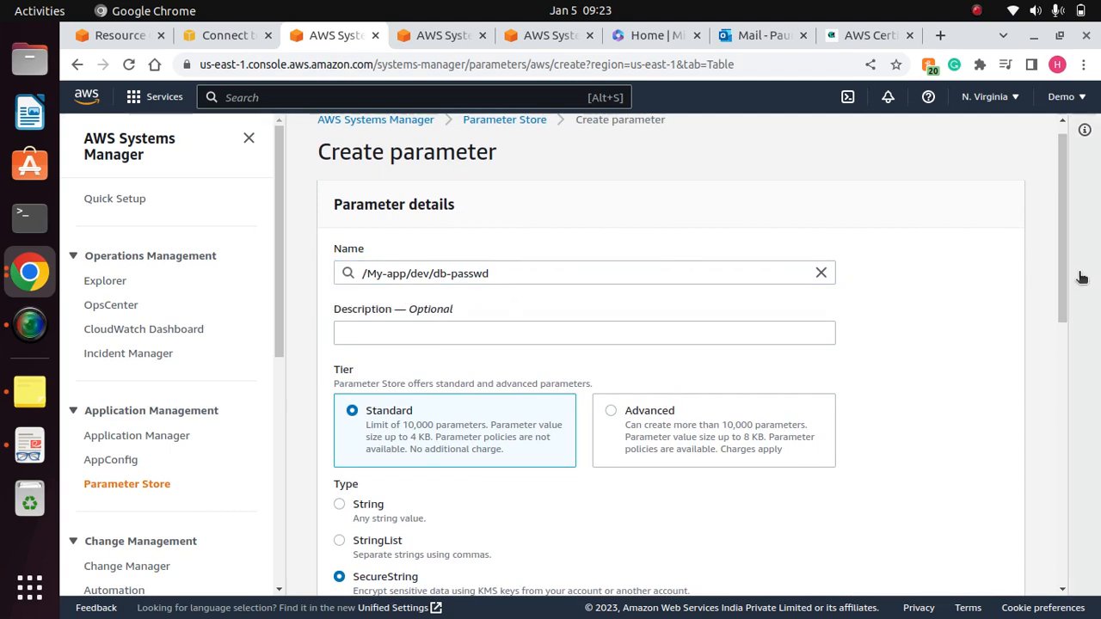
left_click_drag(1059, 227, 1041, 550)
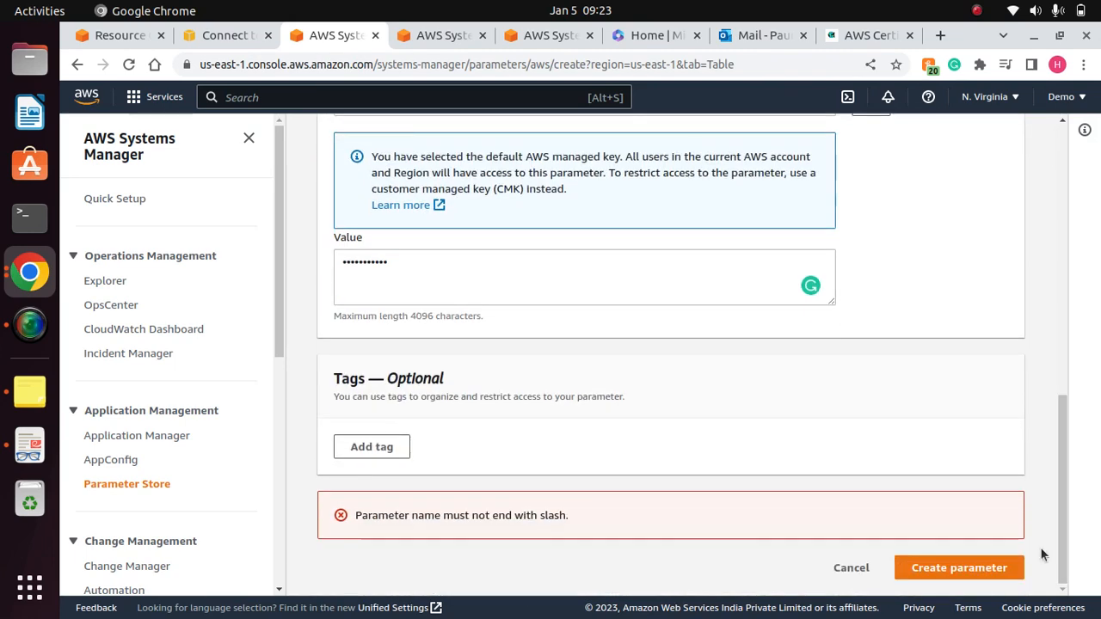
left_click(950, 572)
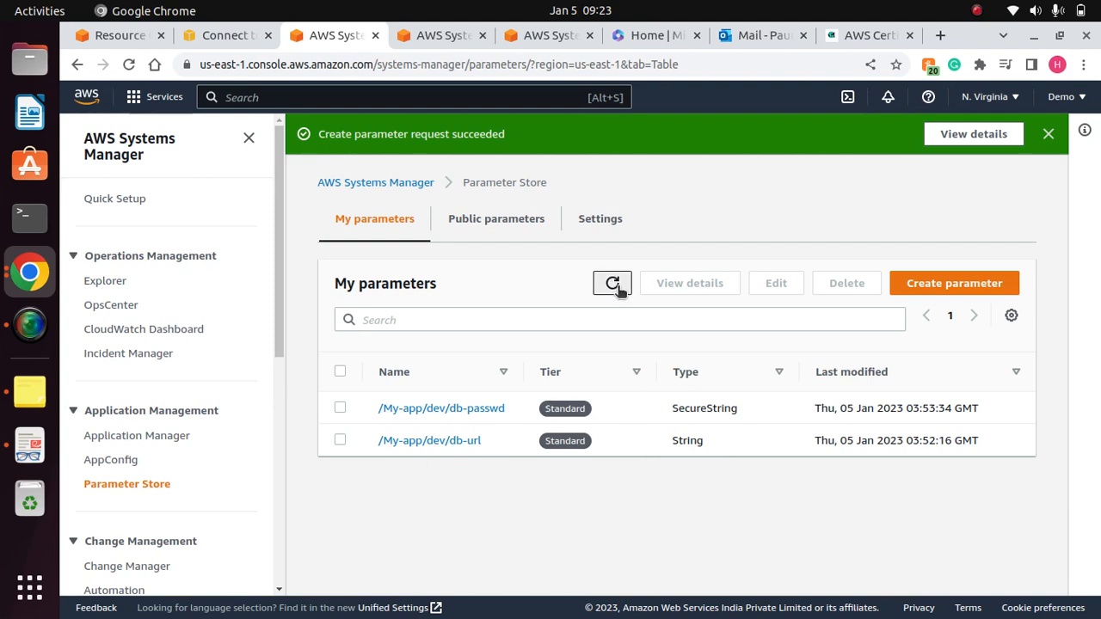
- Examine the name and value in the /My-app/dev/db-url parameter's details, and return to the parameter list
left_click(440, 440)
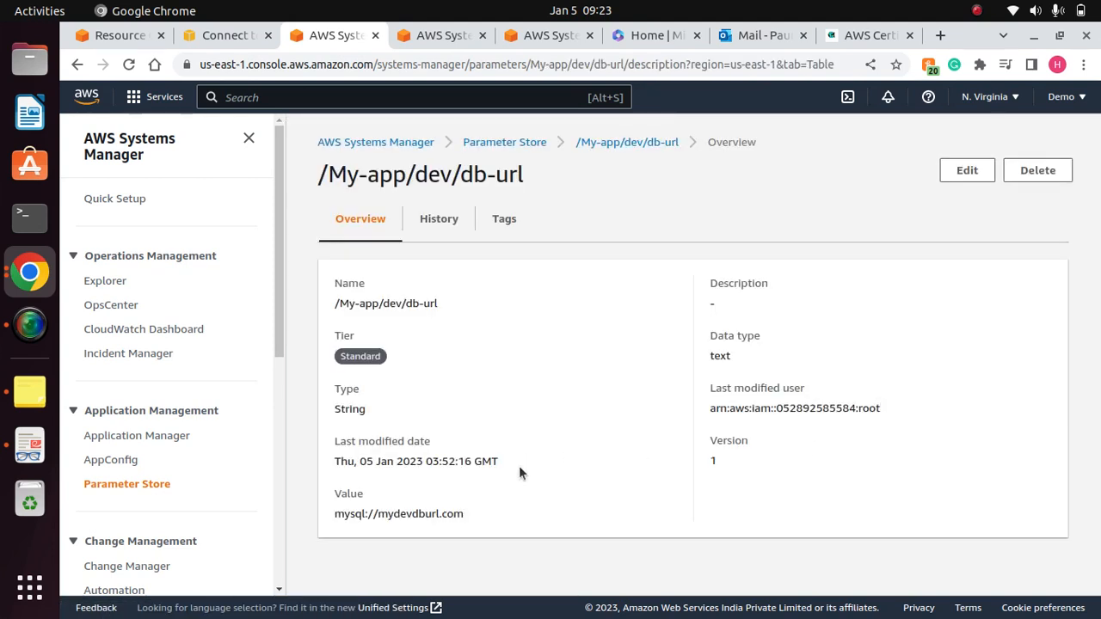
left_click_drag(481, 514, 325, 516)
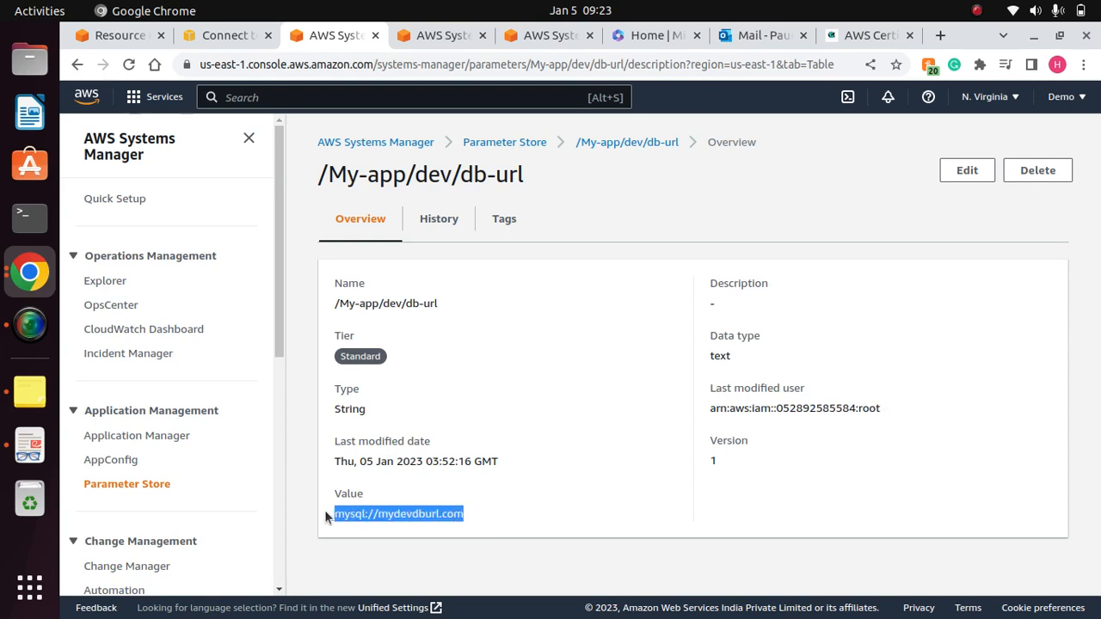
left_click_drag(456, 305, 294, 292)
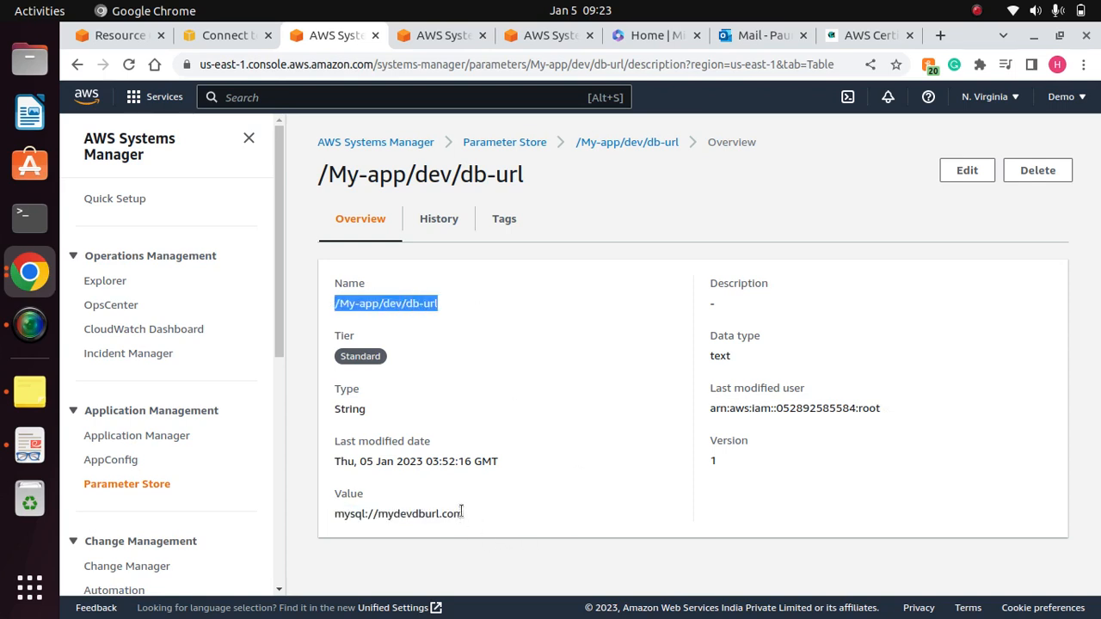
left_click_drag(462, 512, 339, 512)
left_click(584, 509)
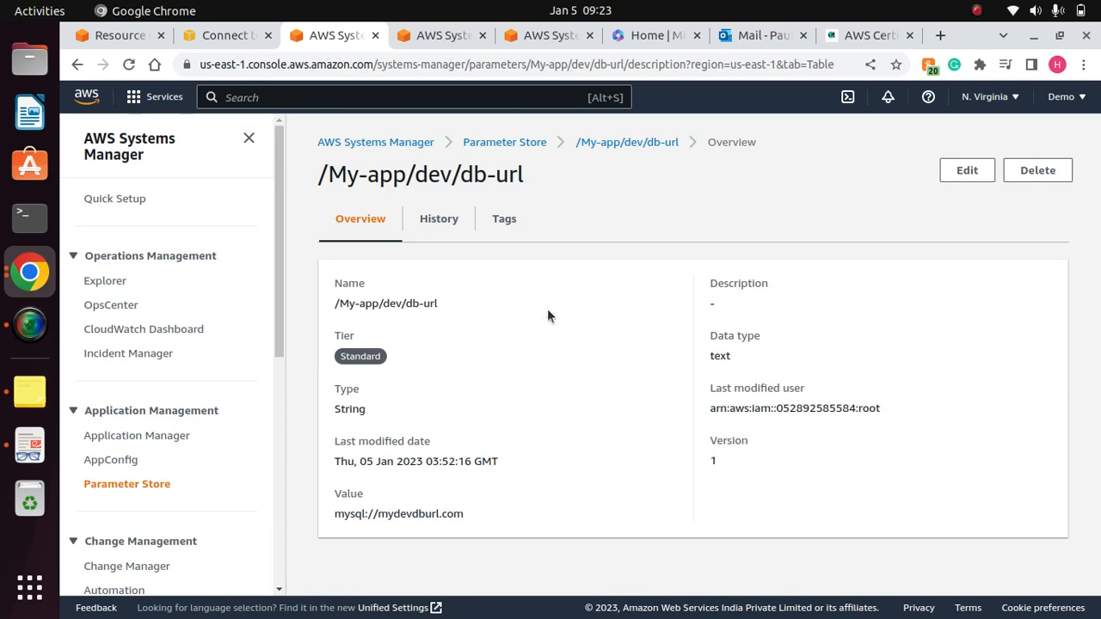
left_click(514, 143)
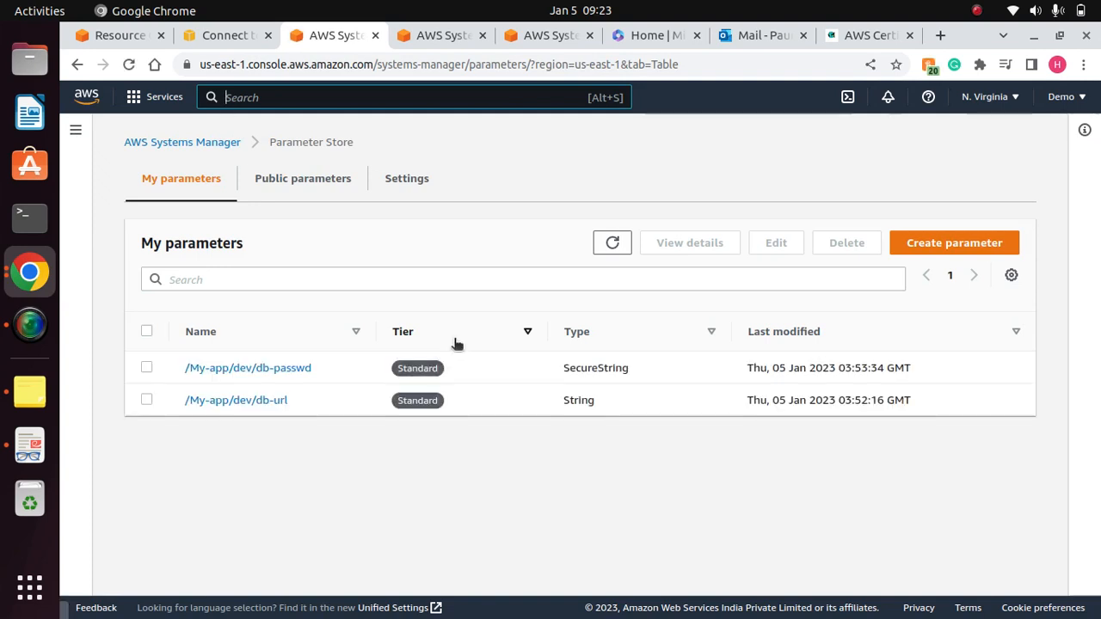
- Examine the /My-app/dev/db-passwd details, toggle display of its encrypted value, and return to the parameter list with the side navigation expanded
left_click(282, 370)
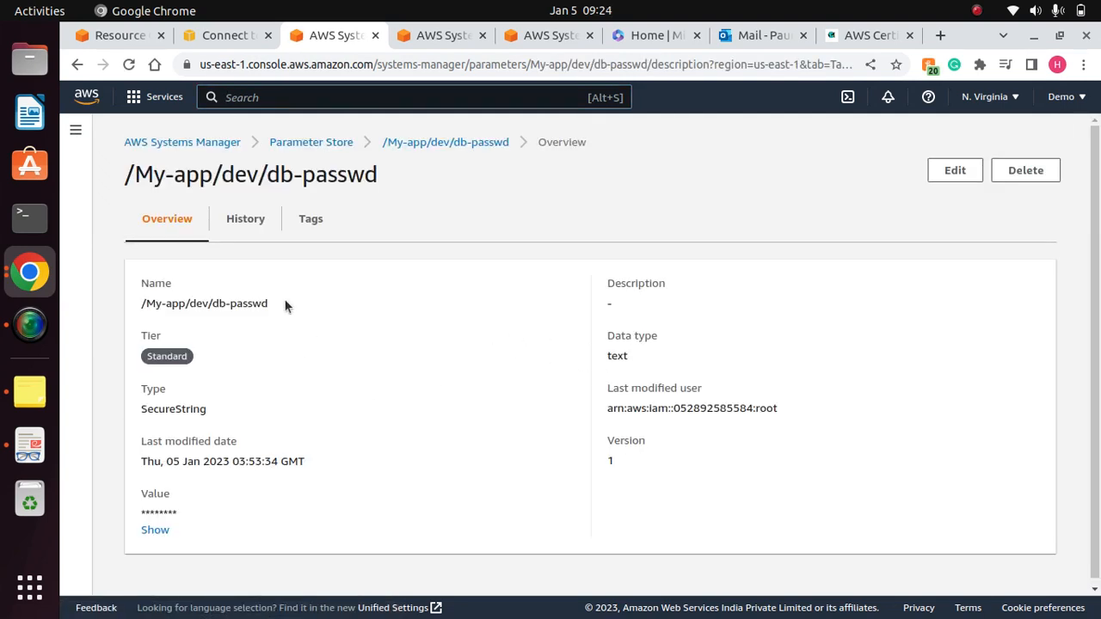
left_click_drag(284, 304, 130, 297)
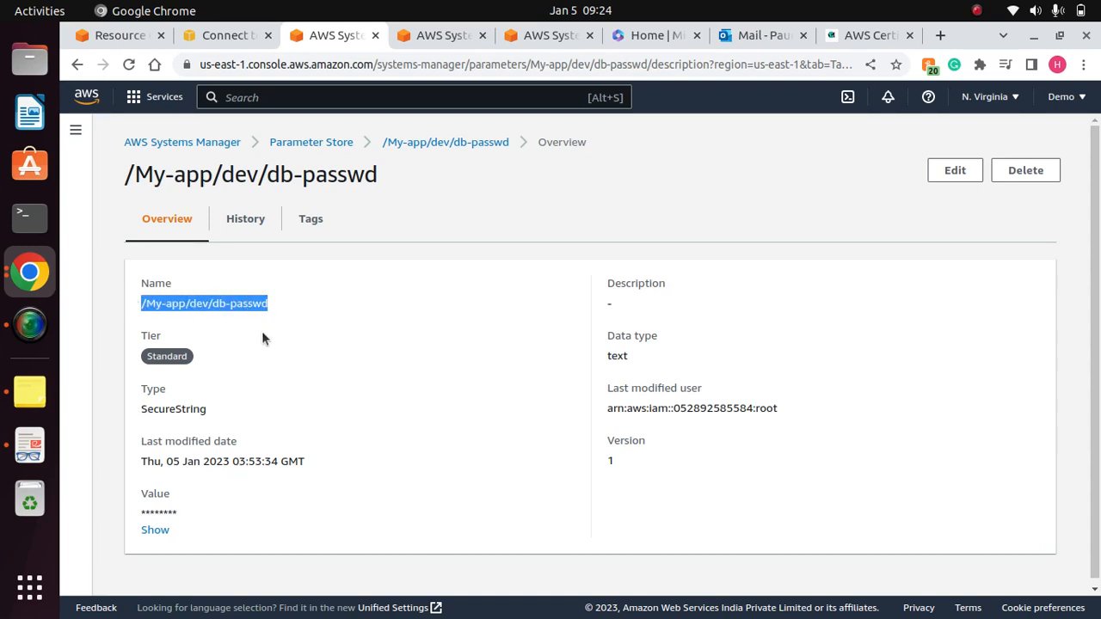
left_click_drag(183, 513, 128, 507)
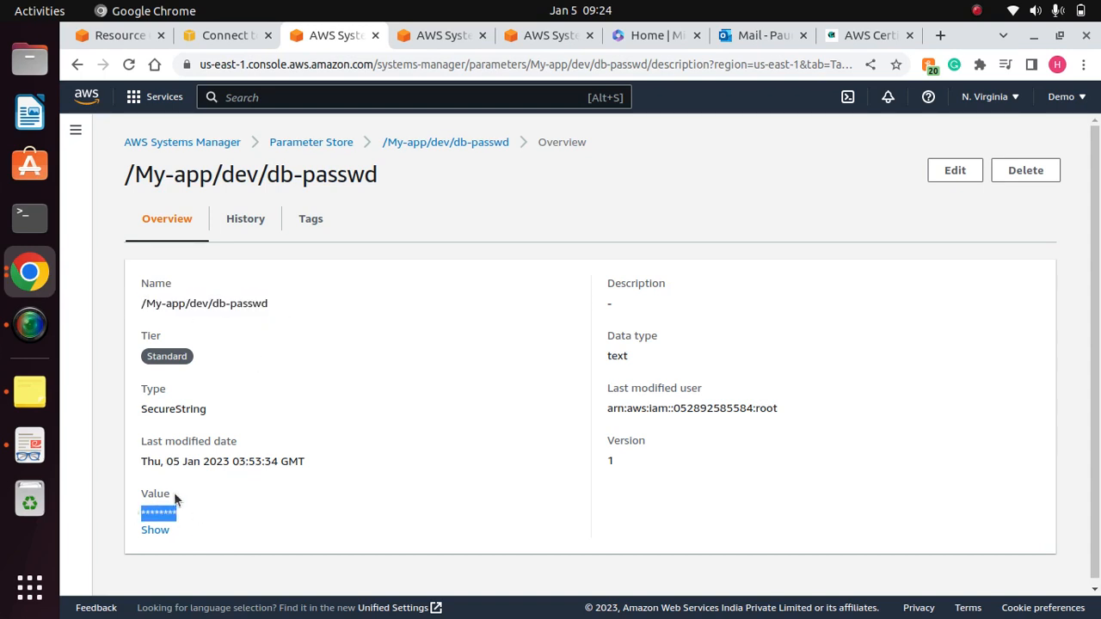
left_click(155, 505)
left_click(154, 530)
left_click(153, 530)
left_click(976, 10)
left_click(955, 43)
left_click(160, 529)
left_click(319, 144)
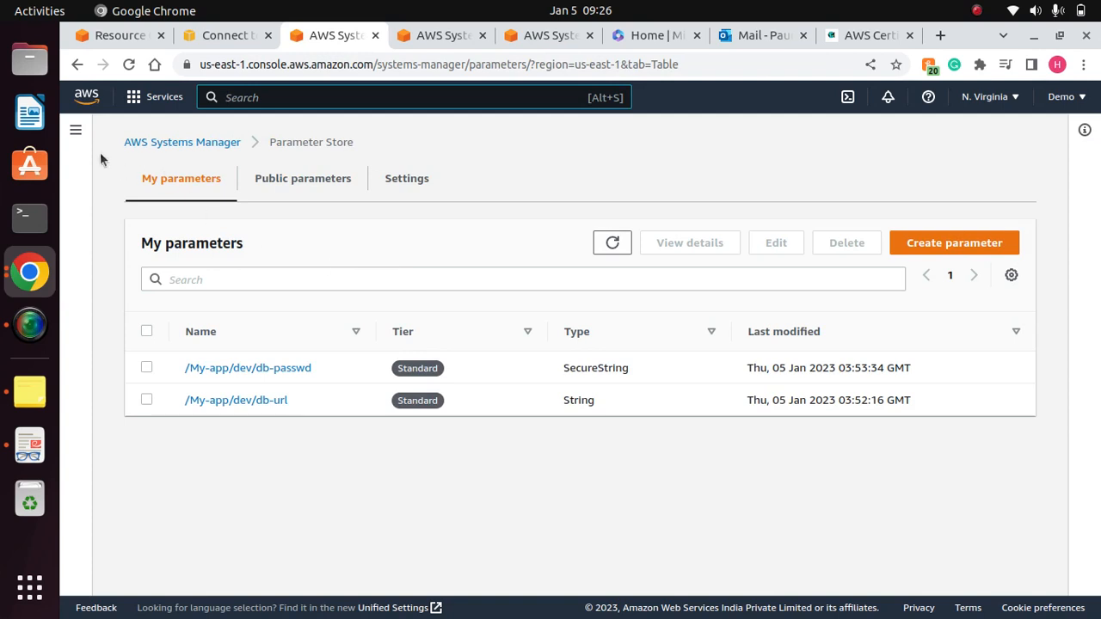
left_click(76, 130)
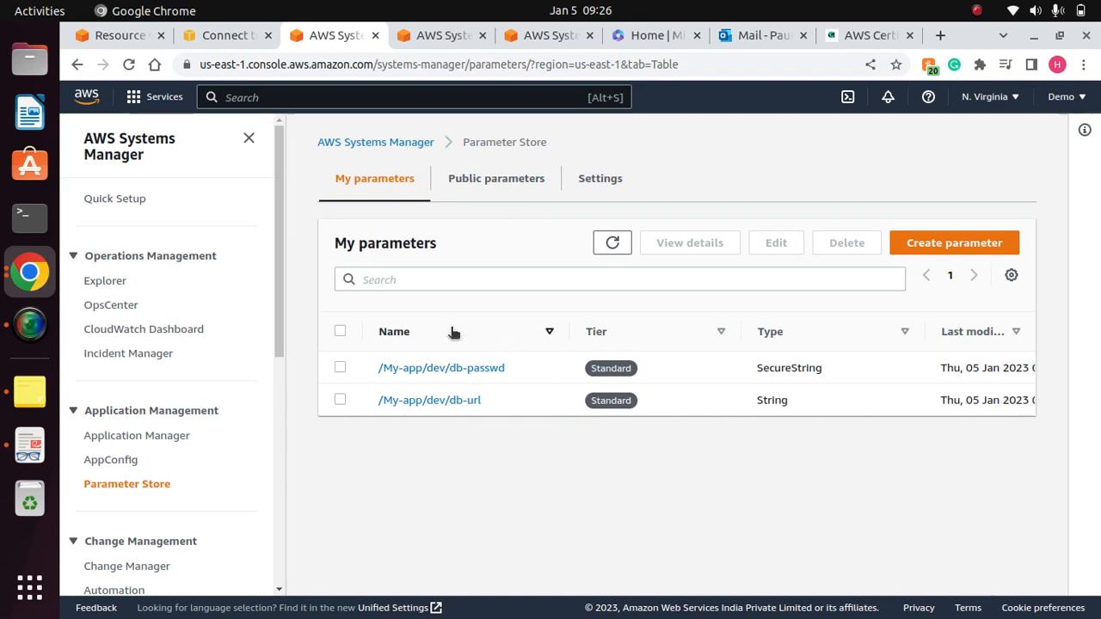
- Switch to the Terminal, maximize its window and enlarge the text by one zoom level
left_click(29, 217)
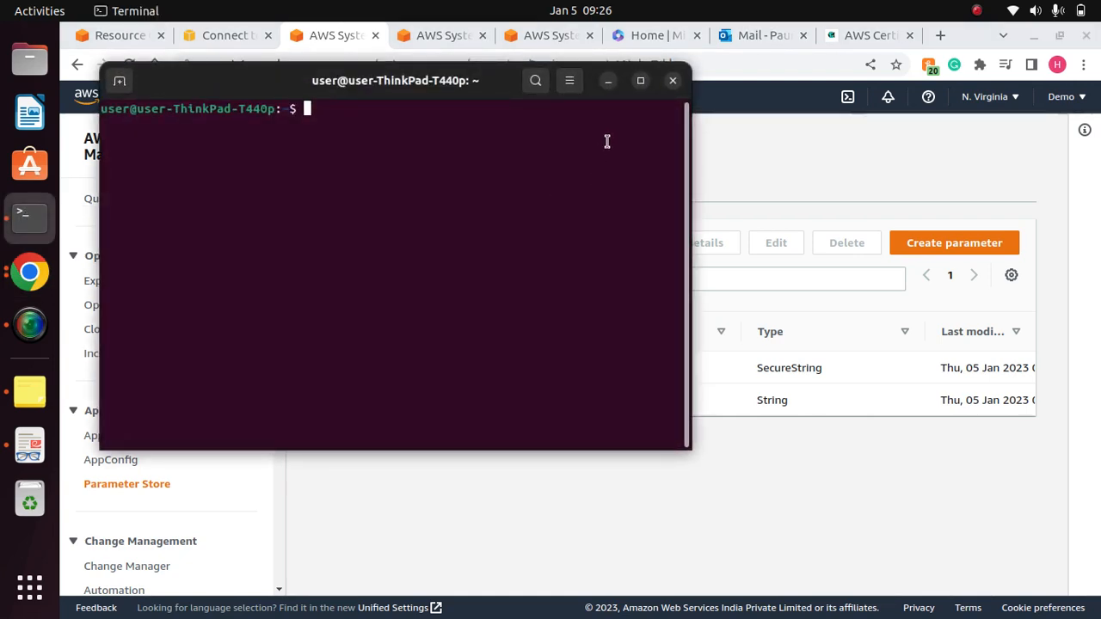
left_click(640, 80)
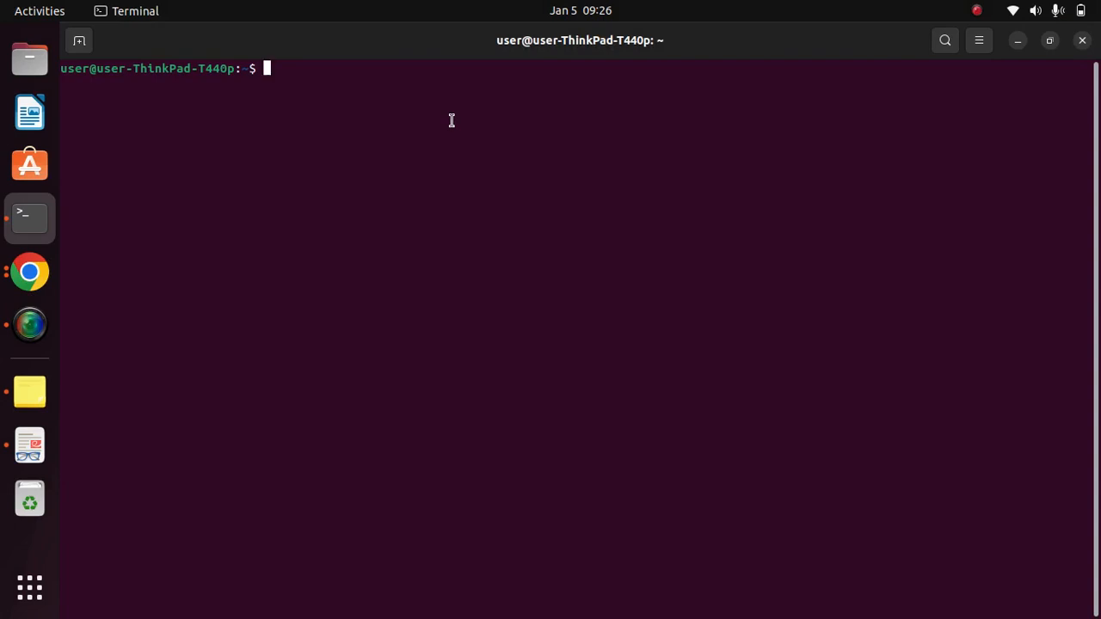
left_click(979, 40)
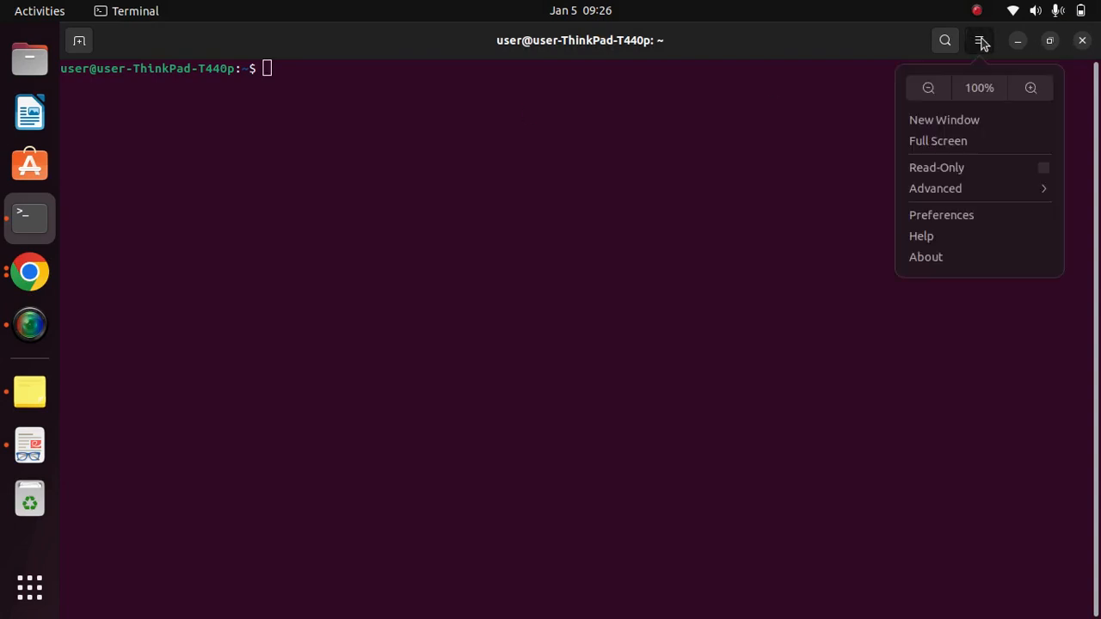
left_click(1034, 97)
left_click(978, 41)
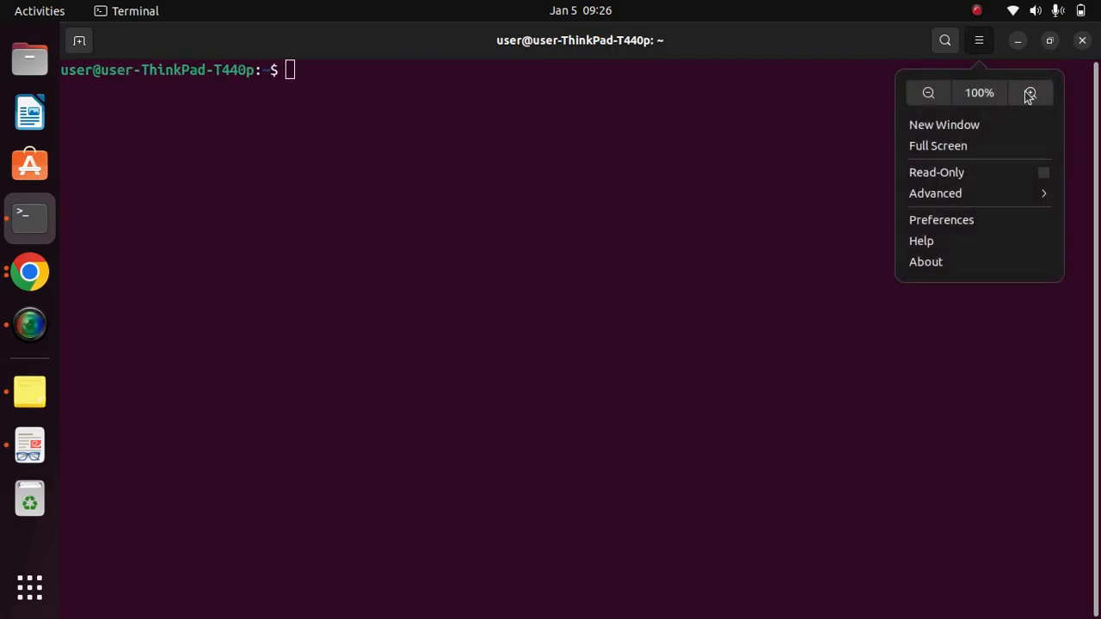
- Enlarge the terminal text by one more zoom level and minimize the terminal window
left_click(1030, 93)
left_click(1018, 40)
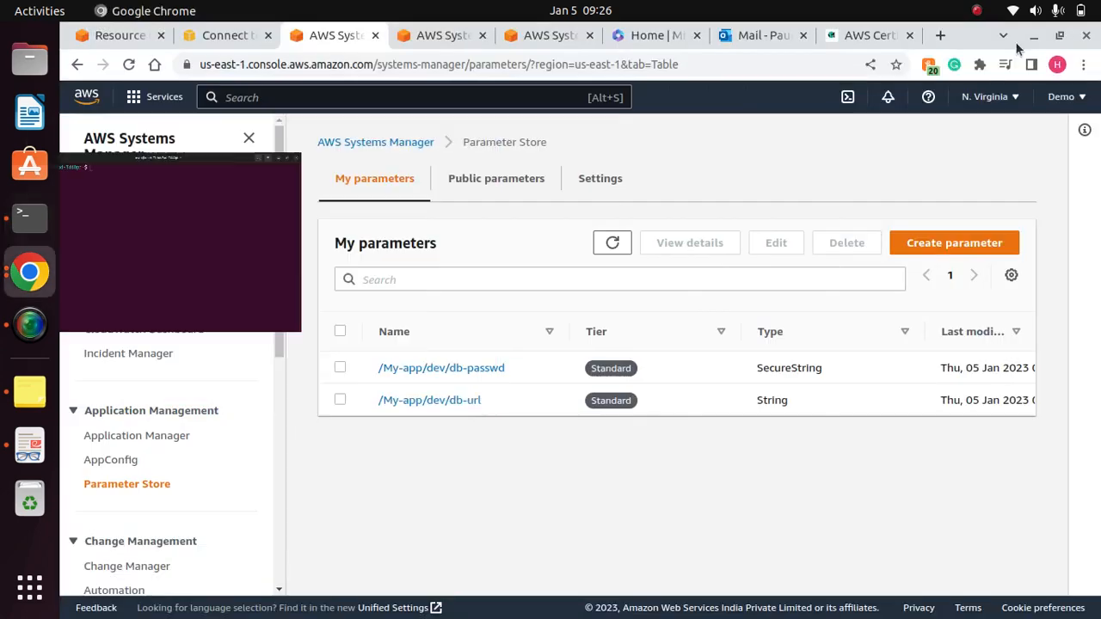
- Search the AWS console for IAM and open the IAM service
left_click(258, 97)
type("A")
key("BackSpace")
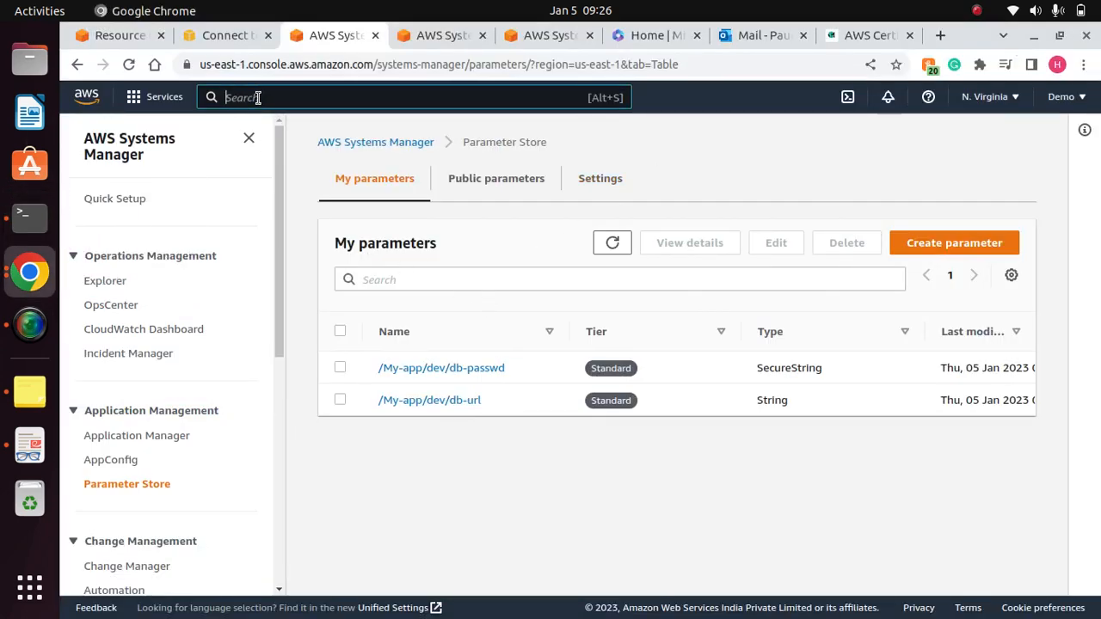
type("IAM")
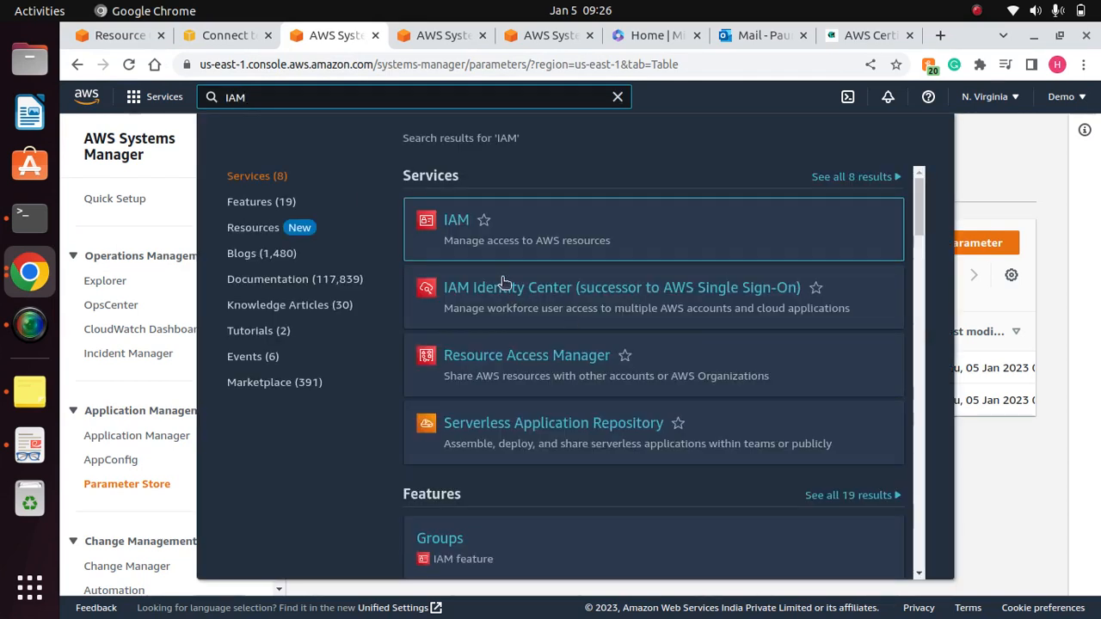
left_click(454, 223)
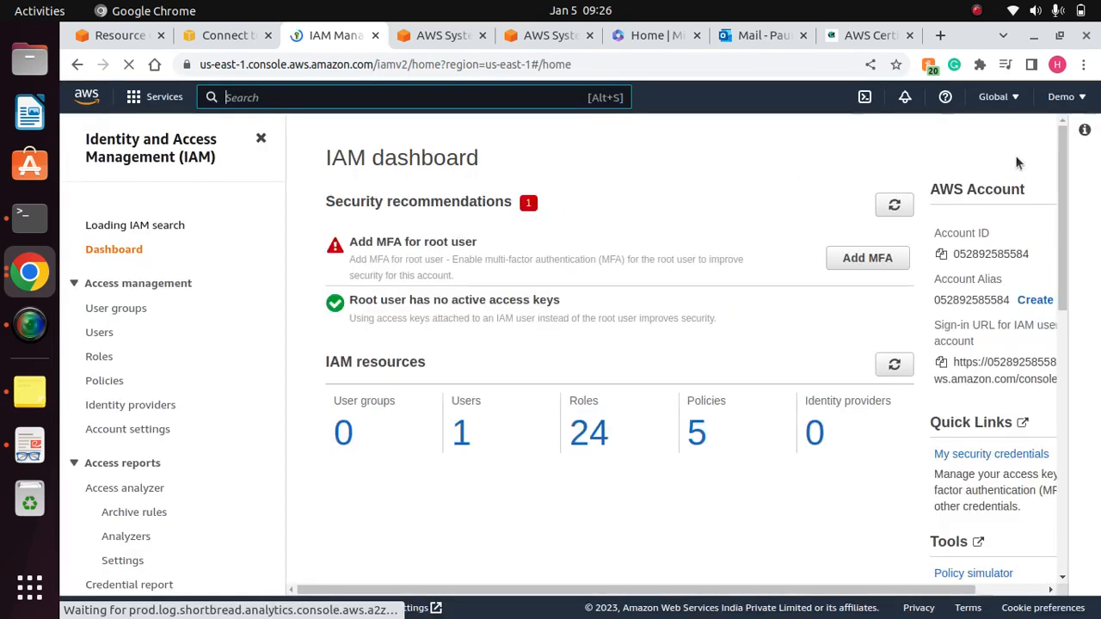
- Open the account's Security credentials page, look through its MFA and access key sections, and dismiss the announcement banner
left_click(1079, 102)
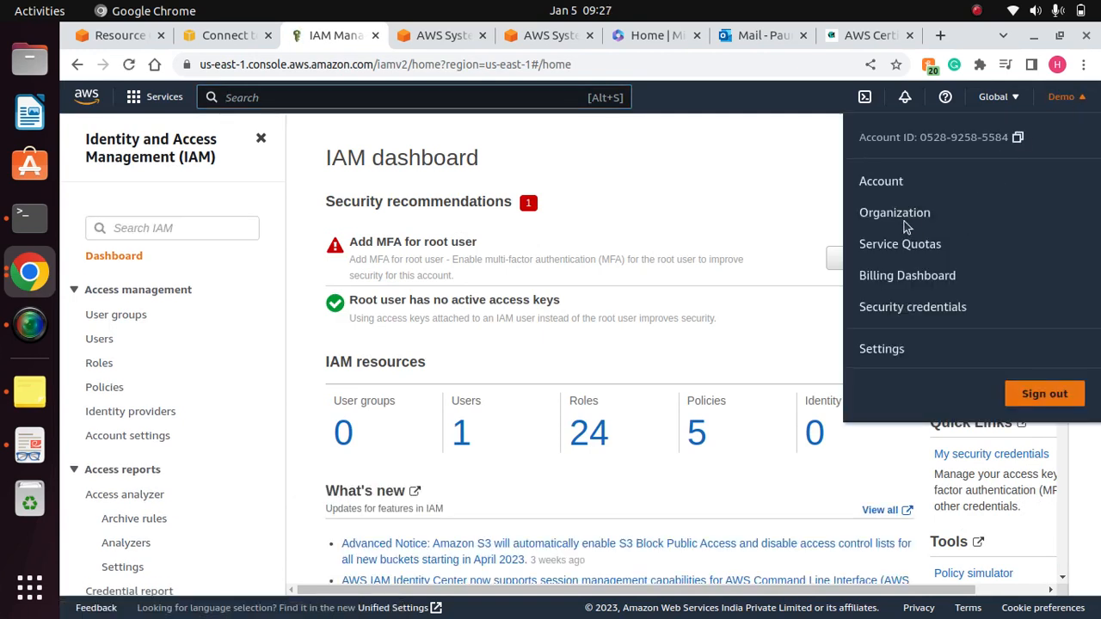
left_click(914, 307)
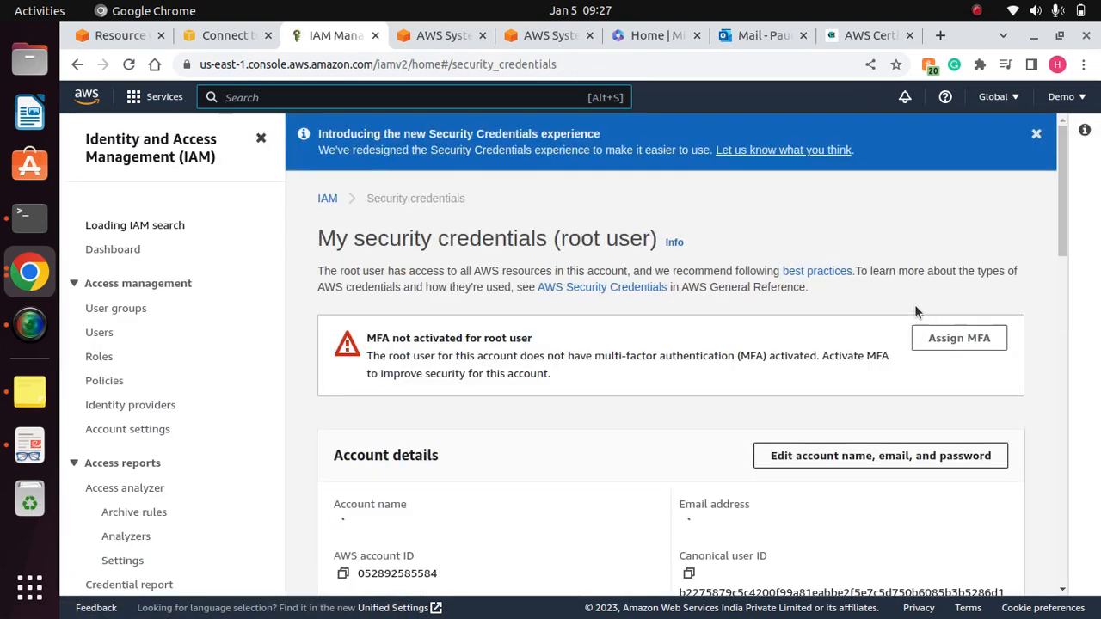
left_click(1063, 311)
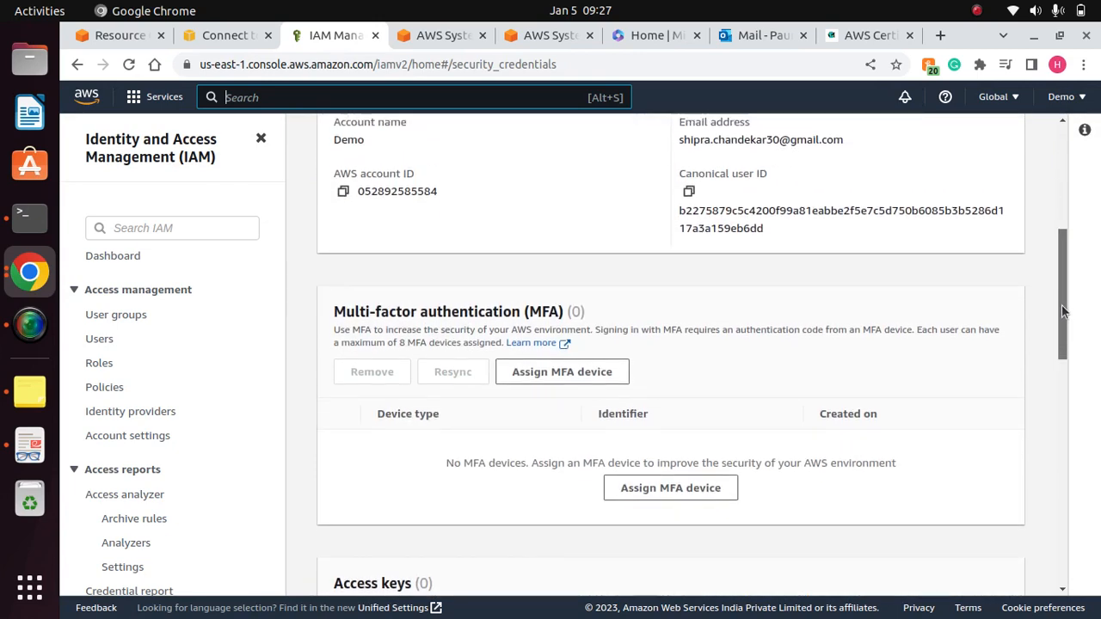
left_click_drag(1063, 311, 1077, 145)
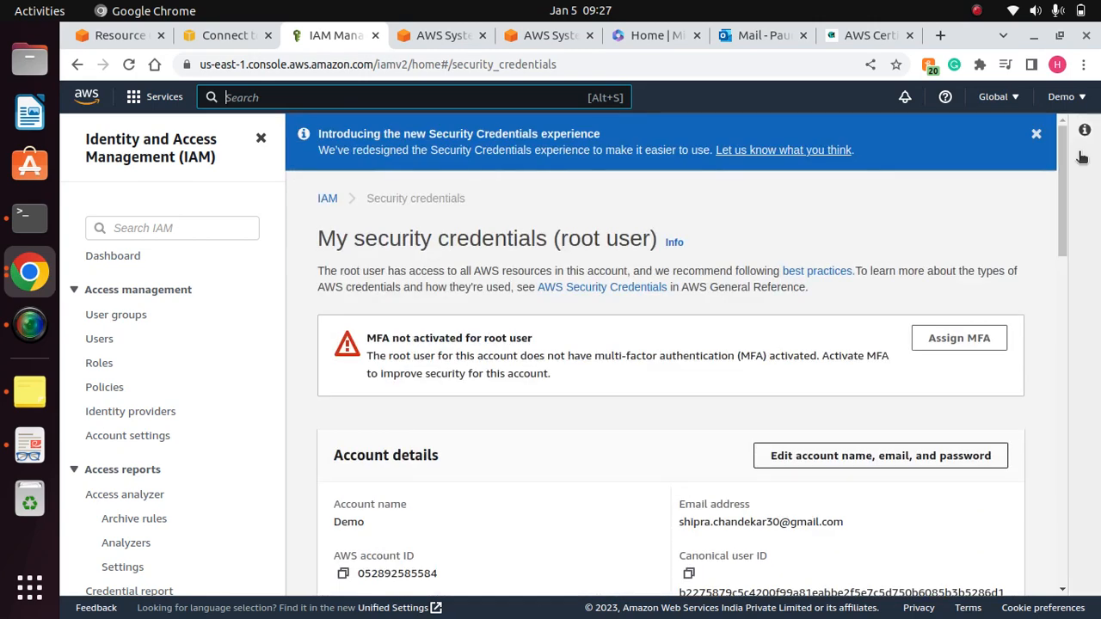
left_click(1035, 140)
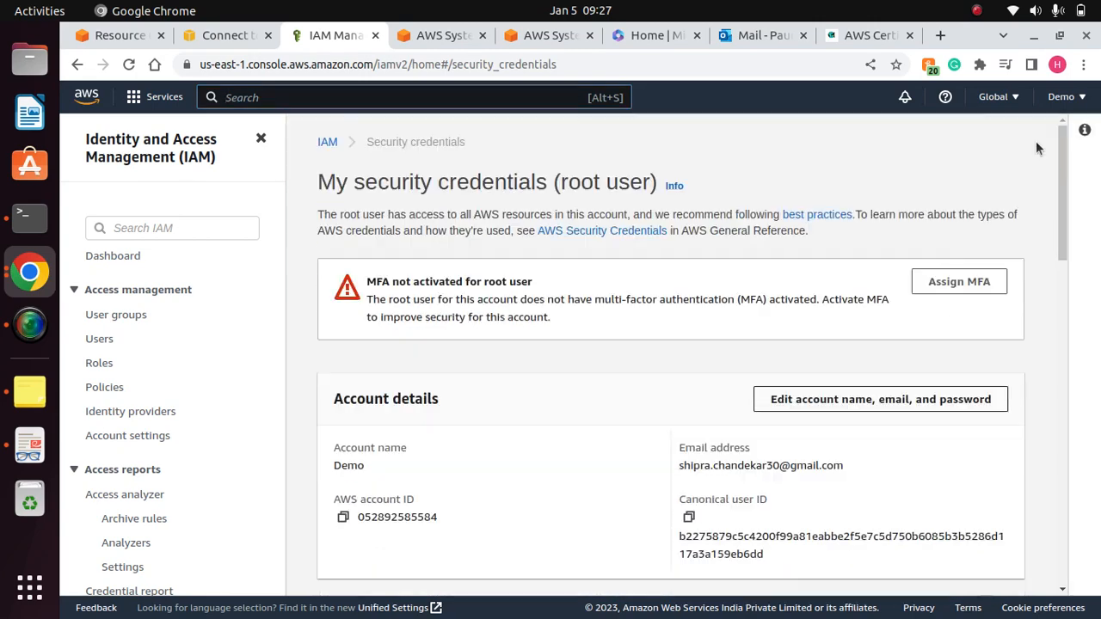
- Open the IAM users list, examine the listed user's entry, and briefly check the Terminal window
left_click(100, 340)
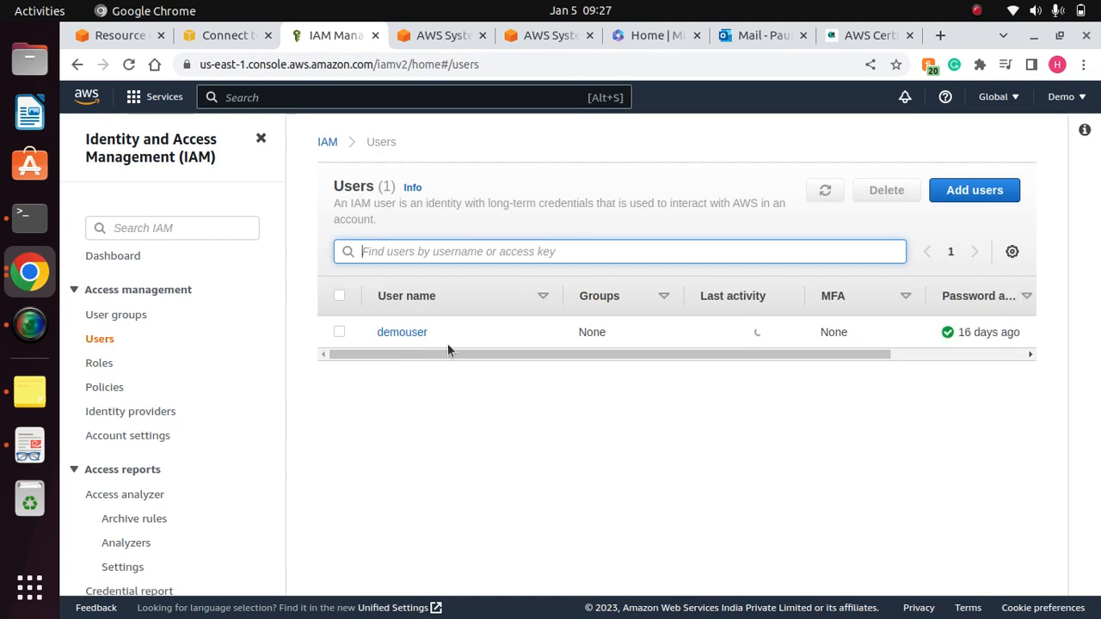
left_click_drag(554, 354, 391, 371)
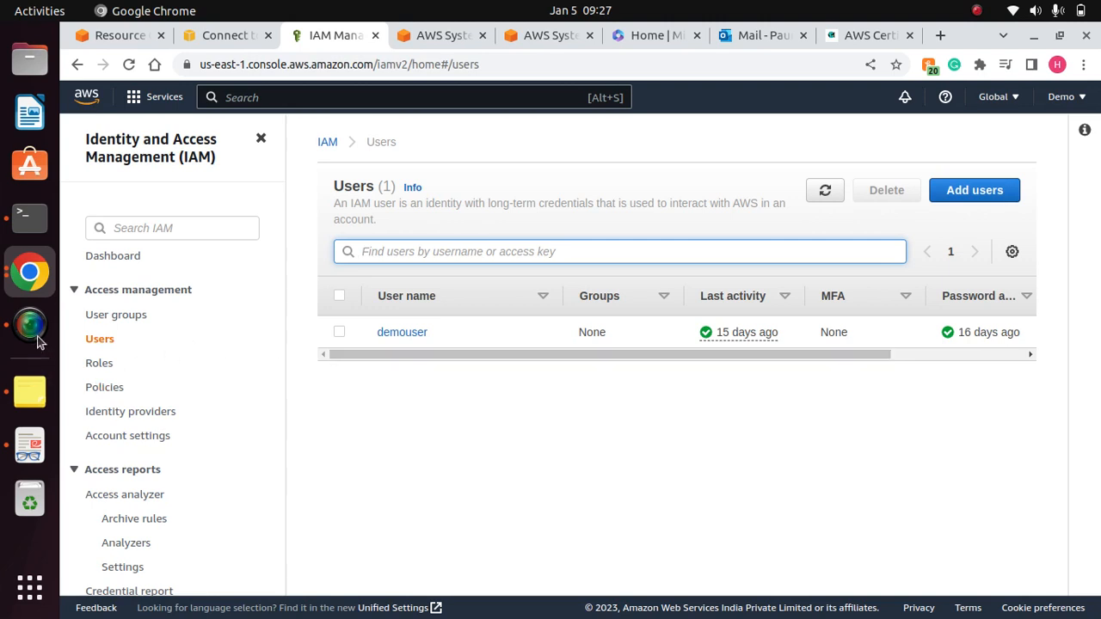
left_click(23, 222)
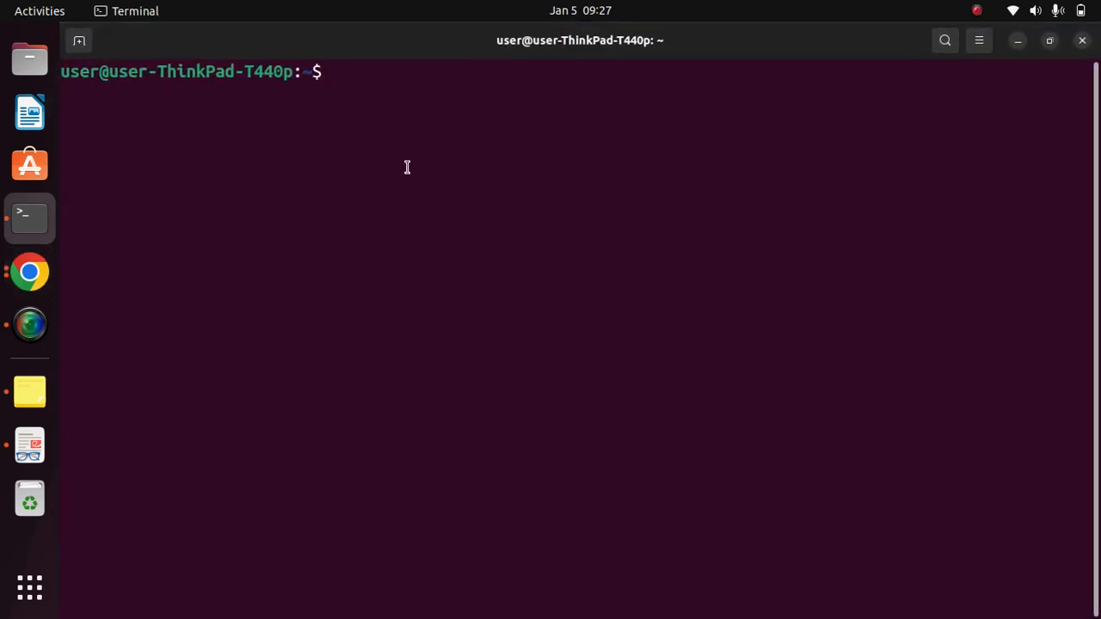
left_click(1017, 41)
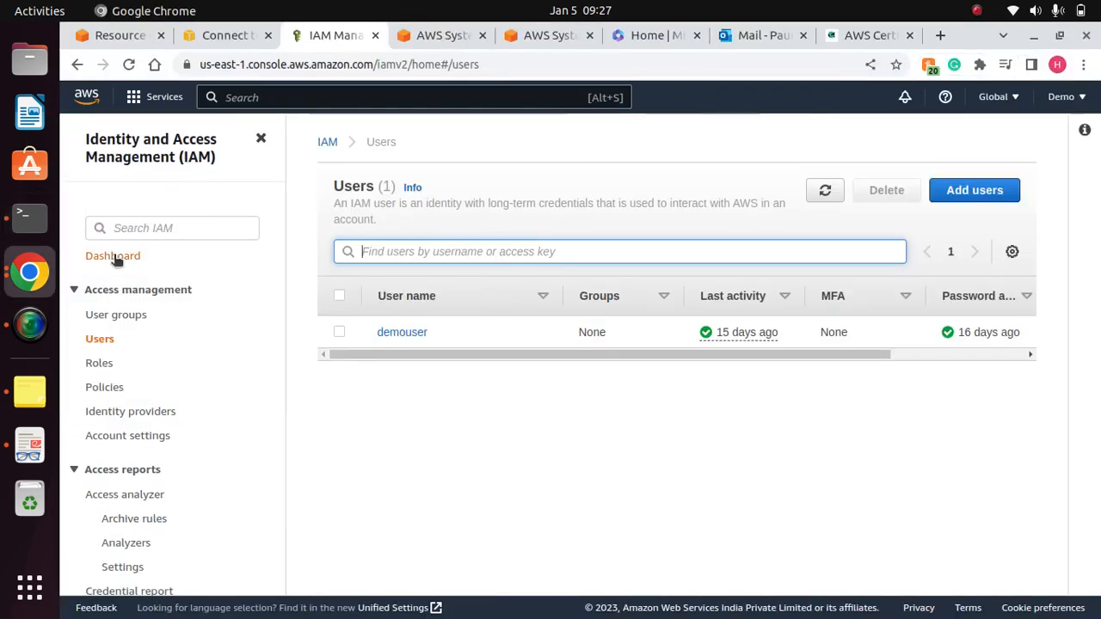
- Copy the GET PARAMETERS command from the parameter store note in Notes and paste it at the Terminal prompt
left_click(30, 222)
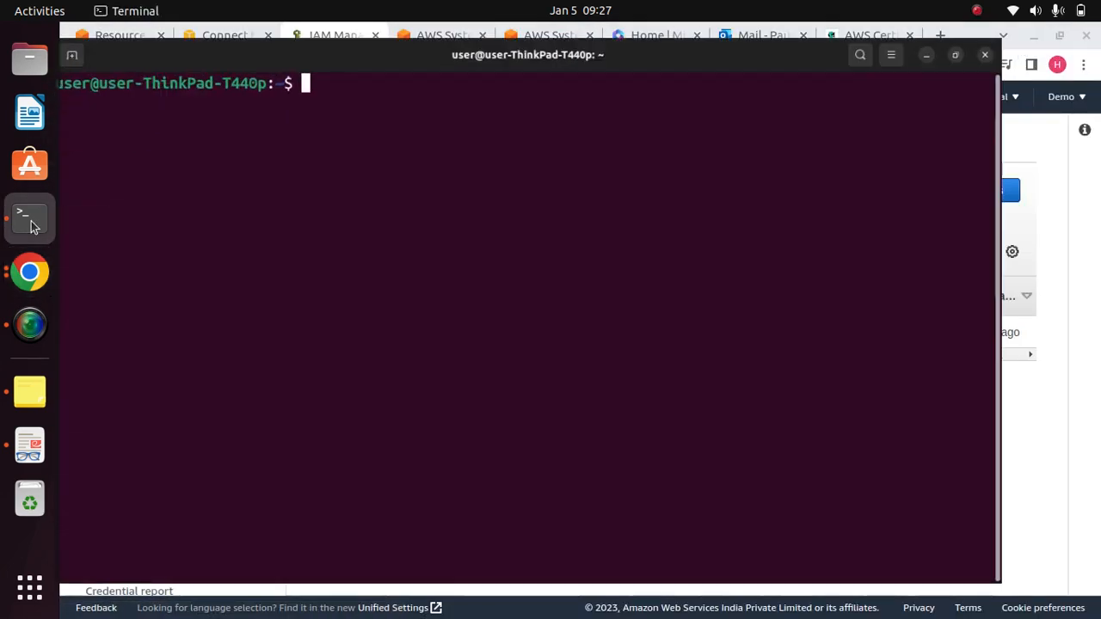
left_click(21, 398)
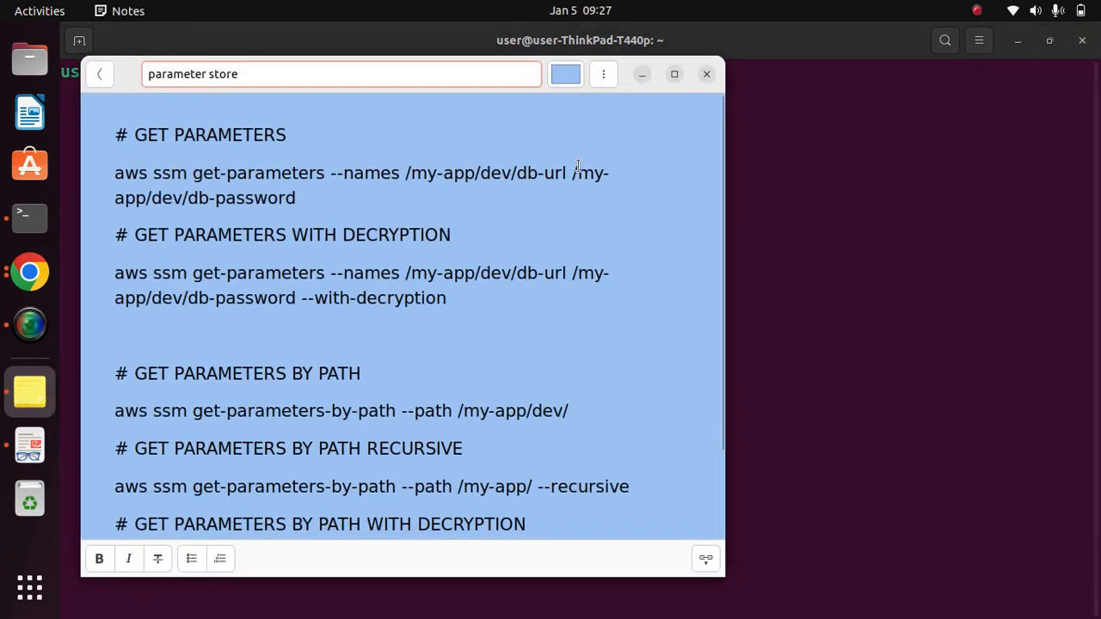
left_click(299, 199)
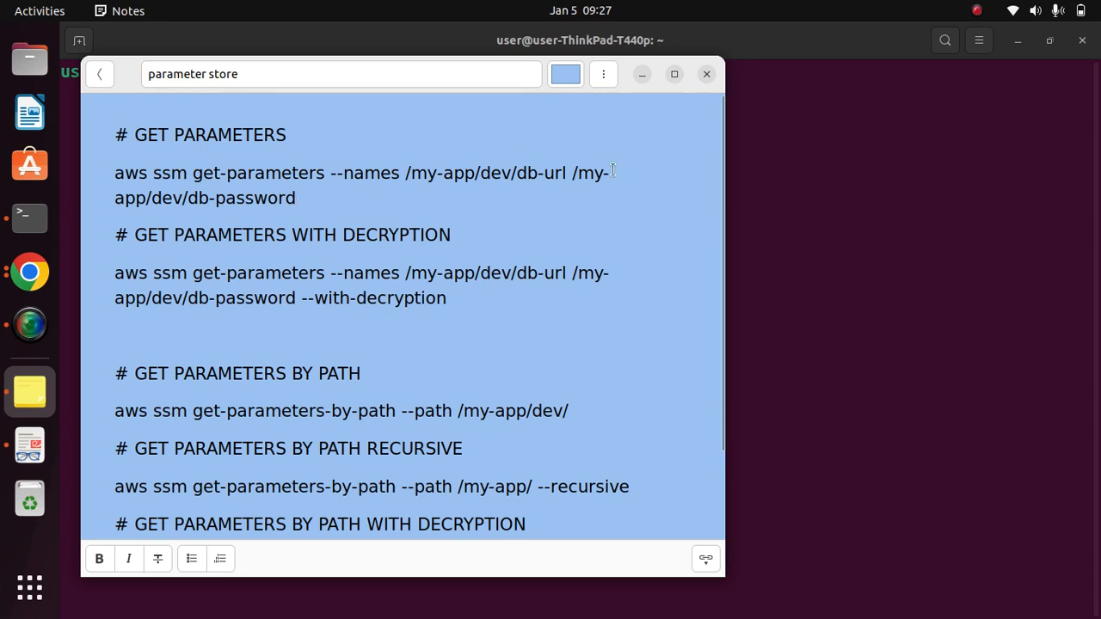
left_click_drag(294, 201, 111, 166)
key("cmd+c")
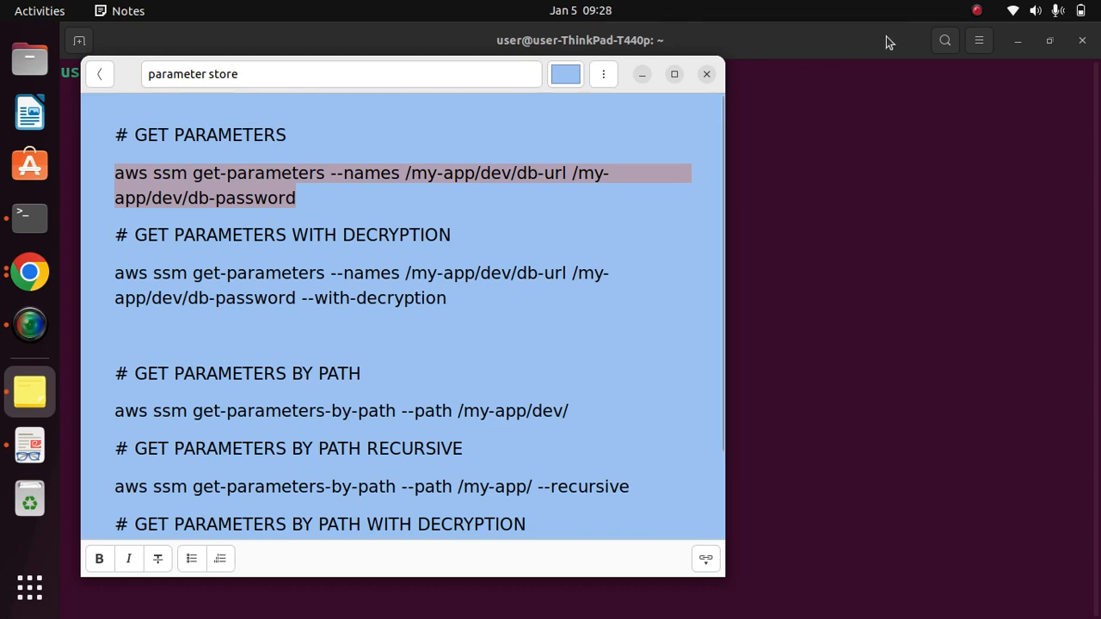
left_click(642, 75)
right_click(439, 121)
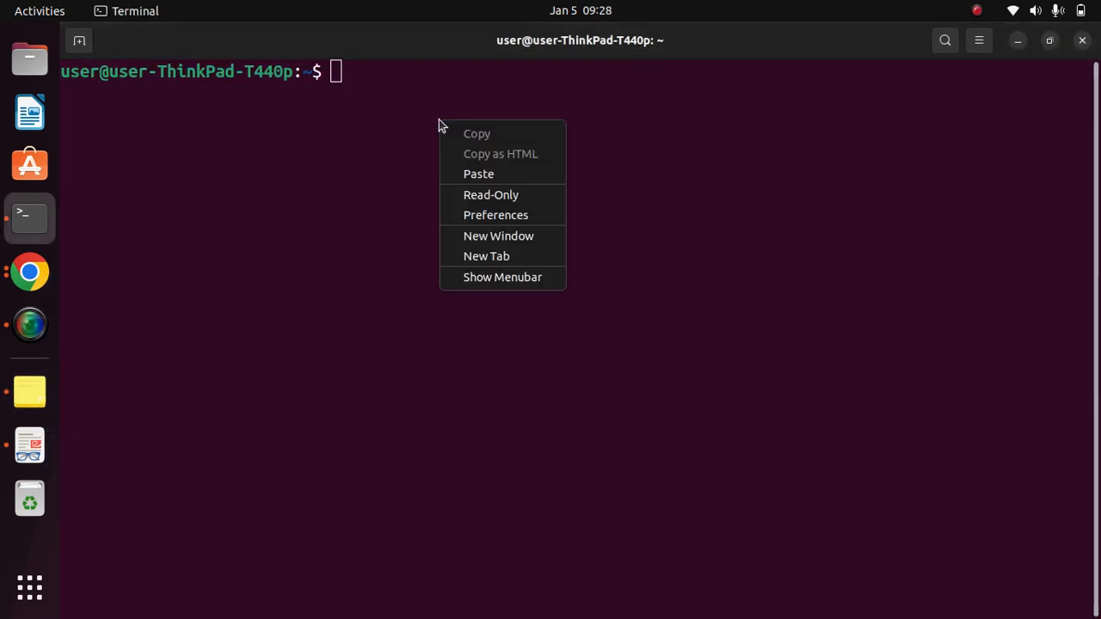
left_click(501, 177)
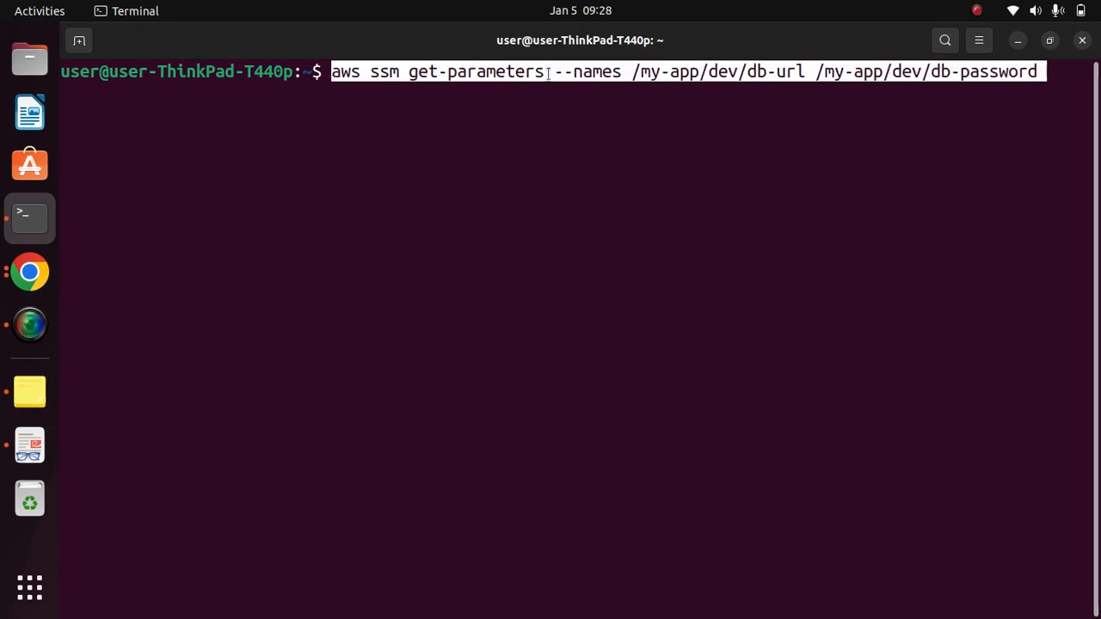
- Change the second parameter name in the command to /my-app/dev/db-passwd and run the get-parameters command
key("Right")
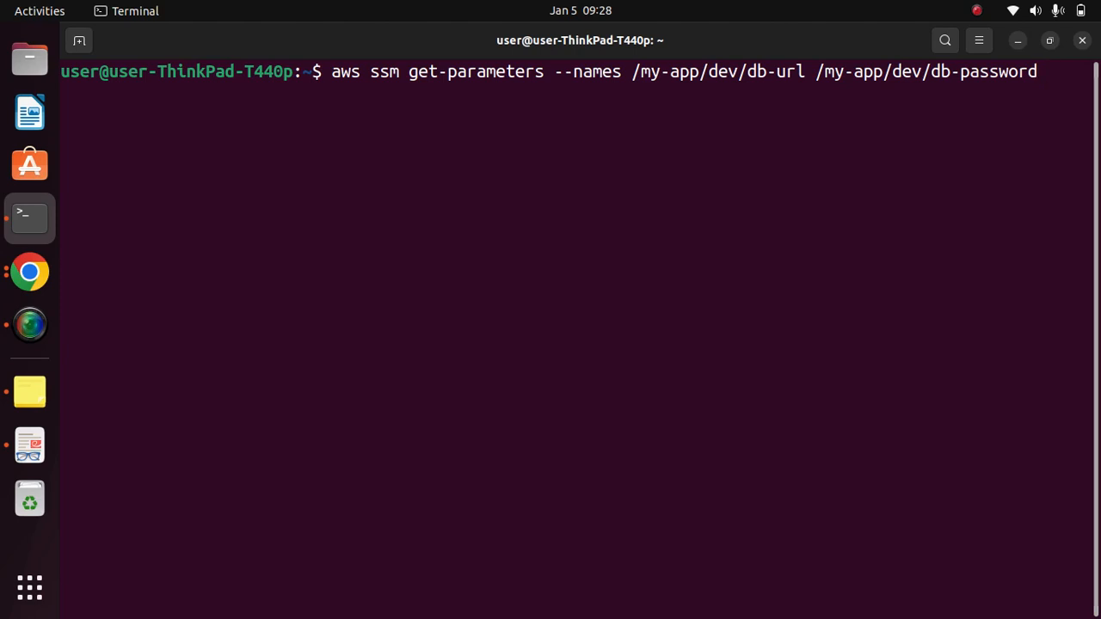
key("Left")
key("Left")
key("Left")
key("Left")
key("Left")
key("Left")
key("Left")
key("Left")
key("Left")
key("Left")
key("Left")
key("Left")
key("Left")
key("Left")
key("Left")
key("Left")
key("Left")
key("Left")
key("Left")
key("Left")
key("Left")
key("Left")
key("Right")
key("Right")
key("Right")
key("Right")
key("Right")
key("Right")
key("Right")
key("Right")
key("Right")
key("Right")
key("Right")
key("Right")
key("Right")
key("Right")
key("Right")
key("Right")
key("Right")
key("Right")
key("Right")
key("Right")
key("Right")
key("Right")
key("Right")
key("BackSpace")
key("BackSpace")
key("BackSpace")
type("d")
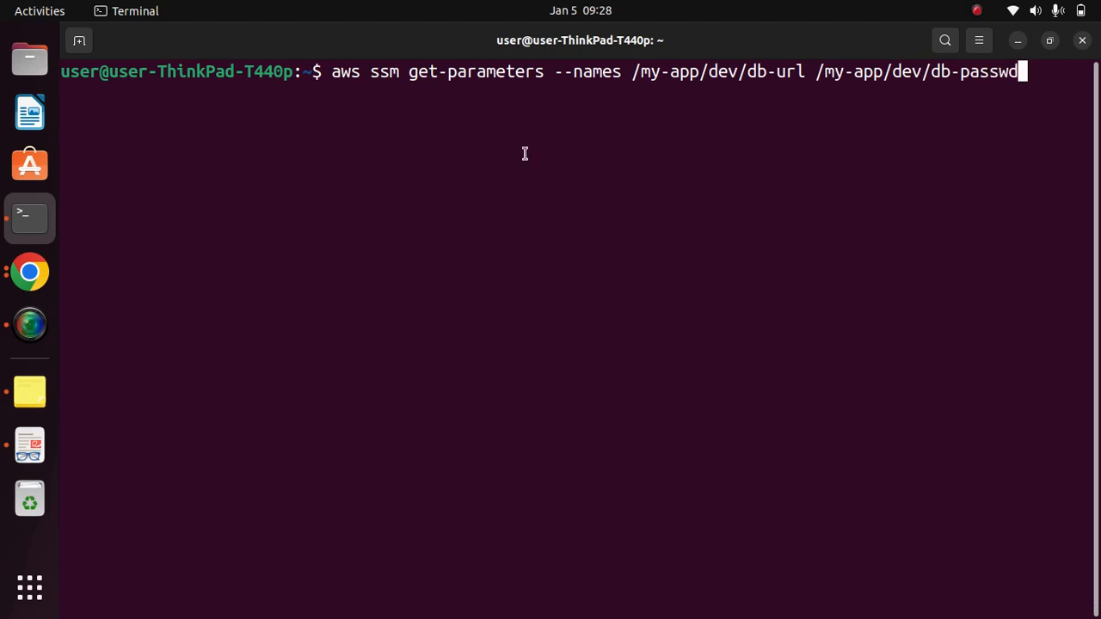
key("Return")
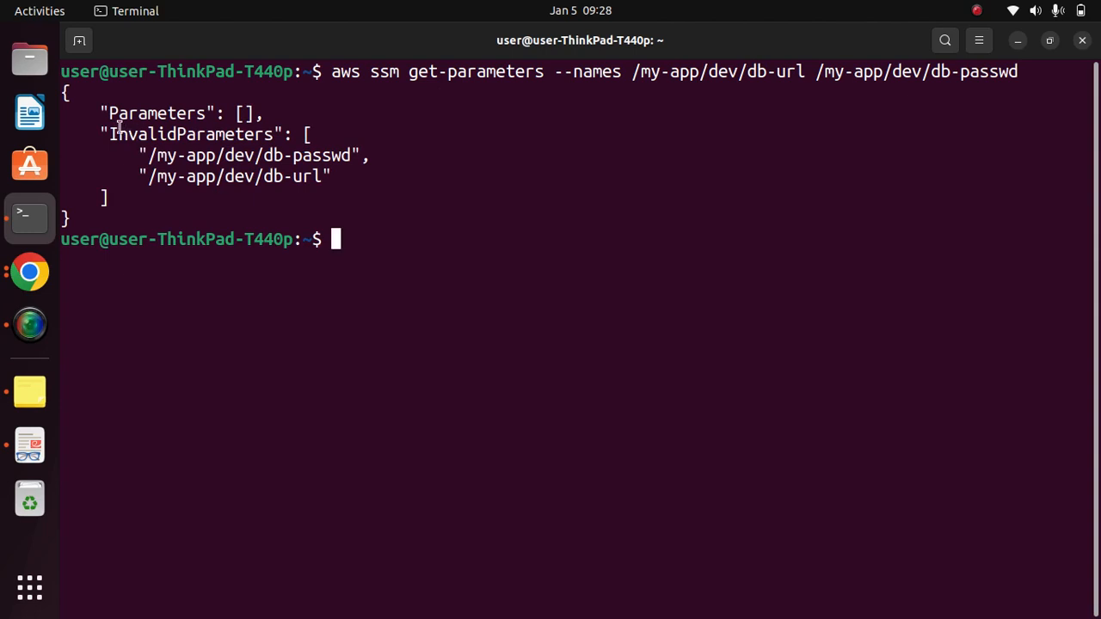
- Examine the parameter names listed under InvalidParameters in the command output
left_click_drag(106, 113, 221, 153)
left_click(332, 184)
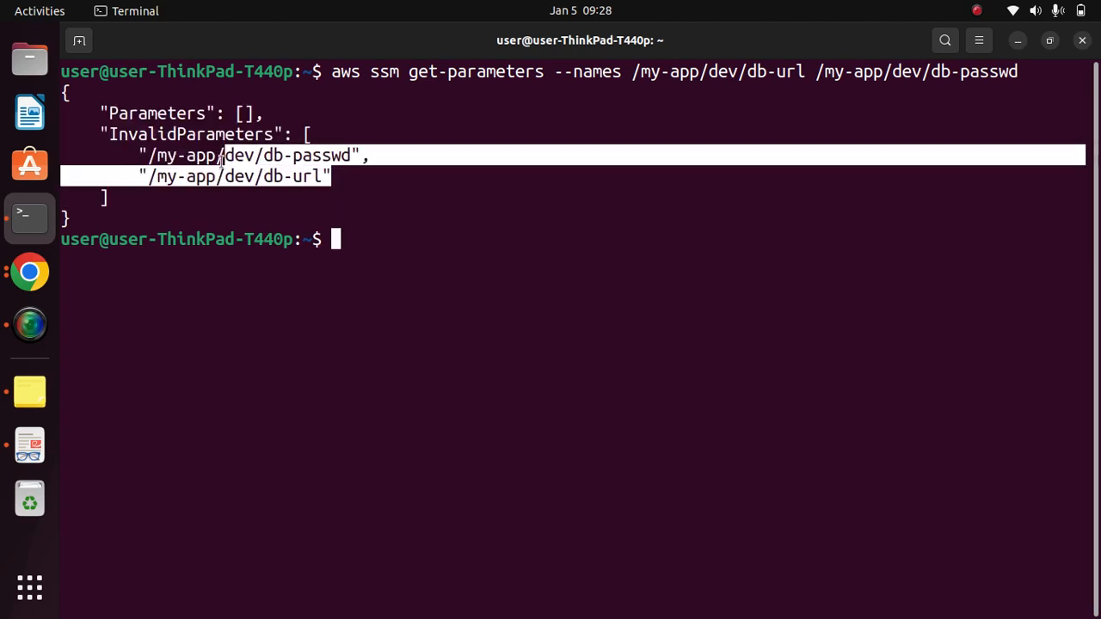
left_click(140, 154)
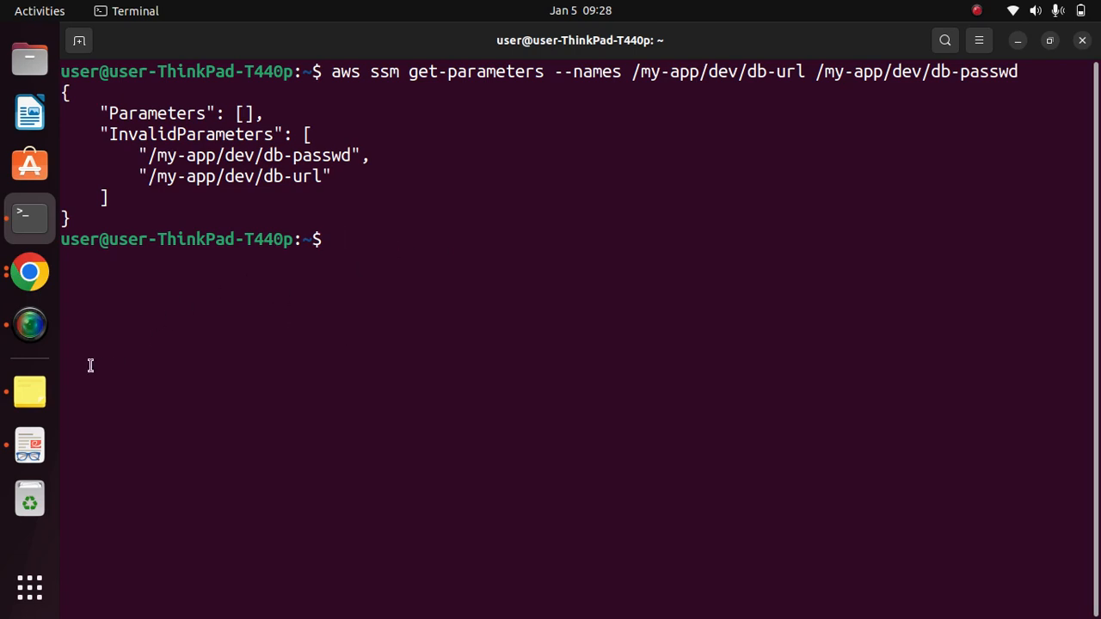
- Switch to Chrome, bring up the Systems Manager run command page, and look through its side navigation for Parameter Store
left_click(29, 273)
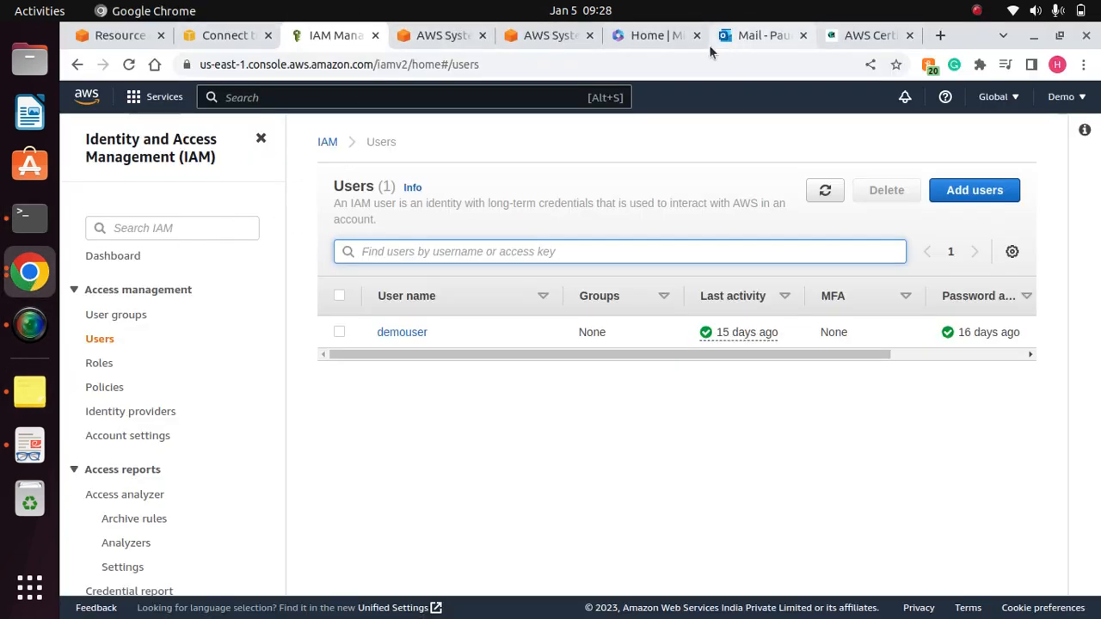
left_click(112, 38)
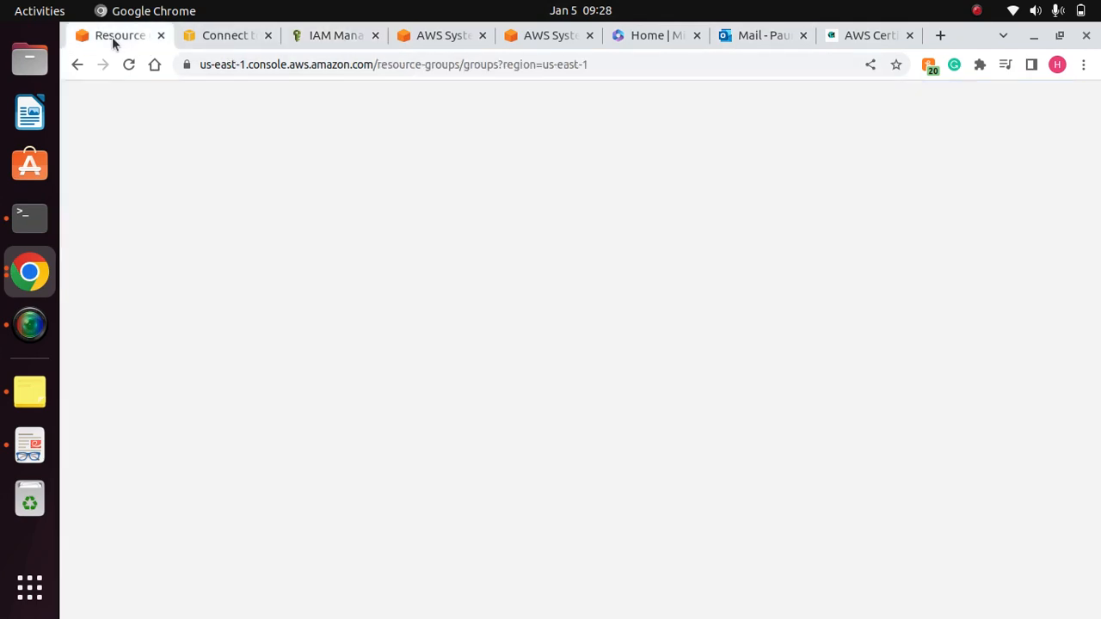
left_click(318, 35)
left_click(420, 37)
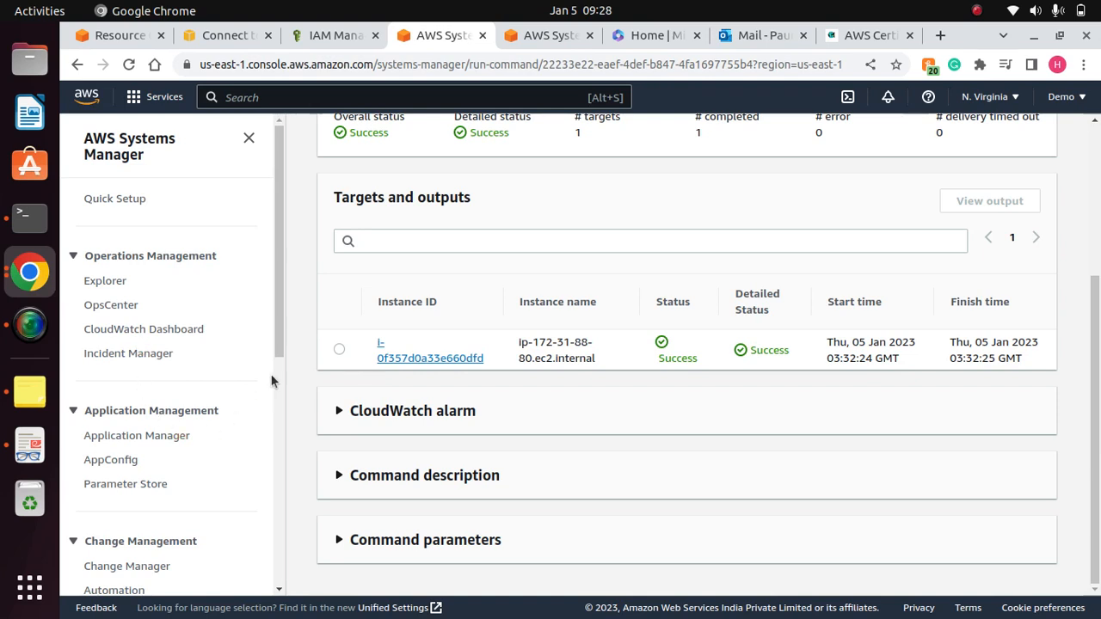
left_click_drag(277, 319, 267, 517)
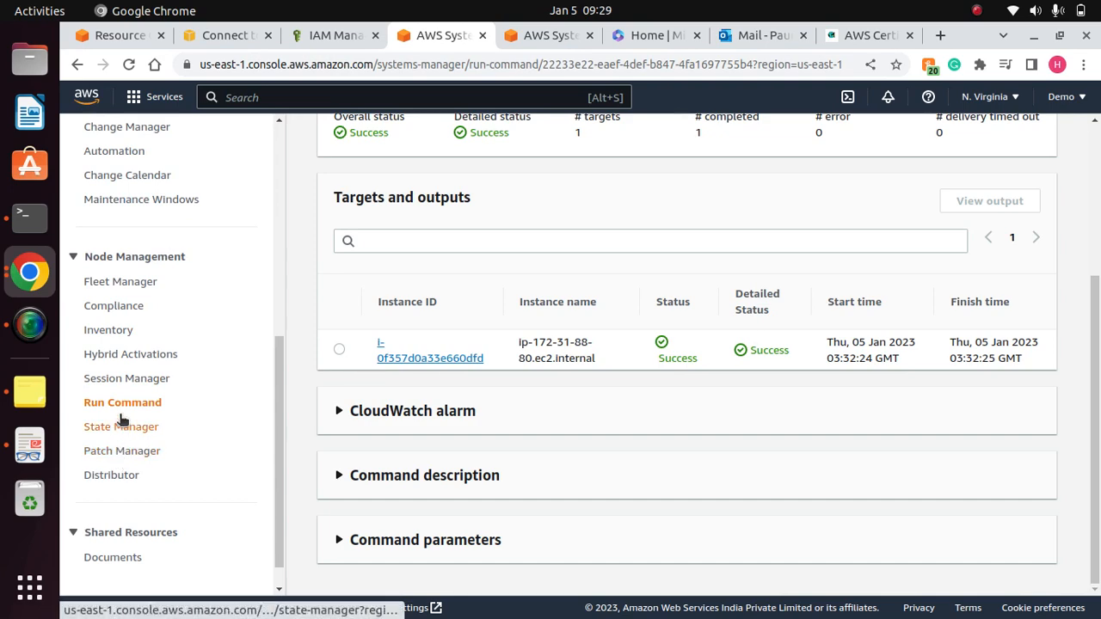
left_click_drag(272, 348, 268, 237)
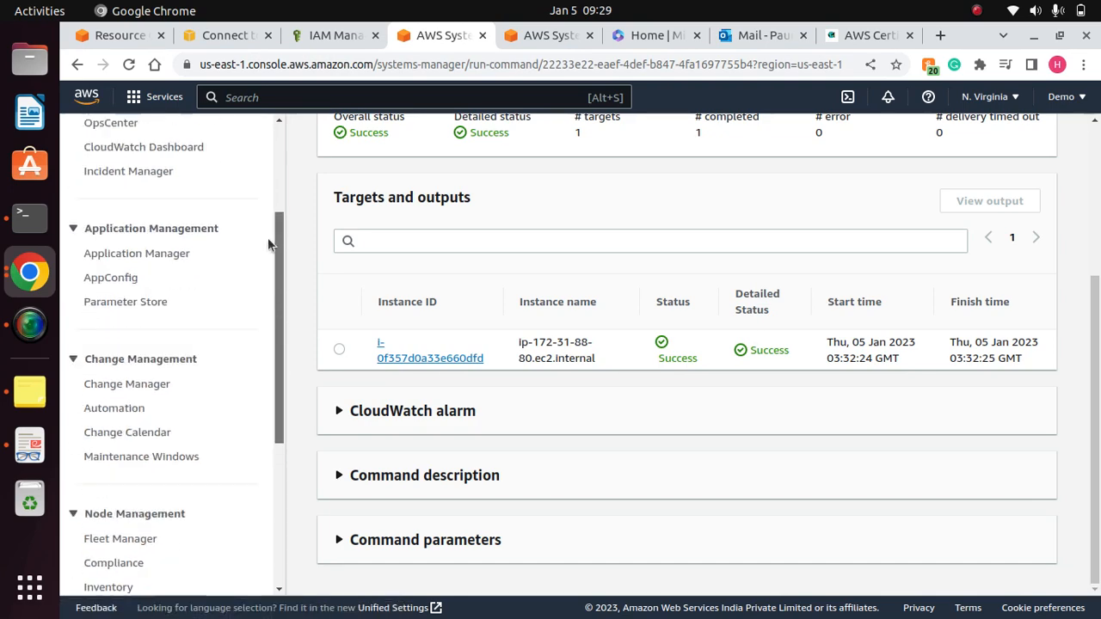
left_click(976, 10)
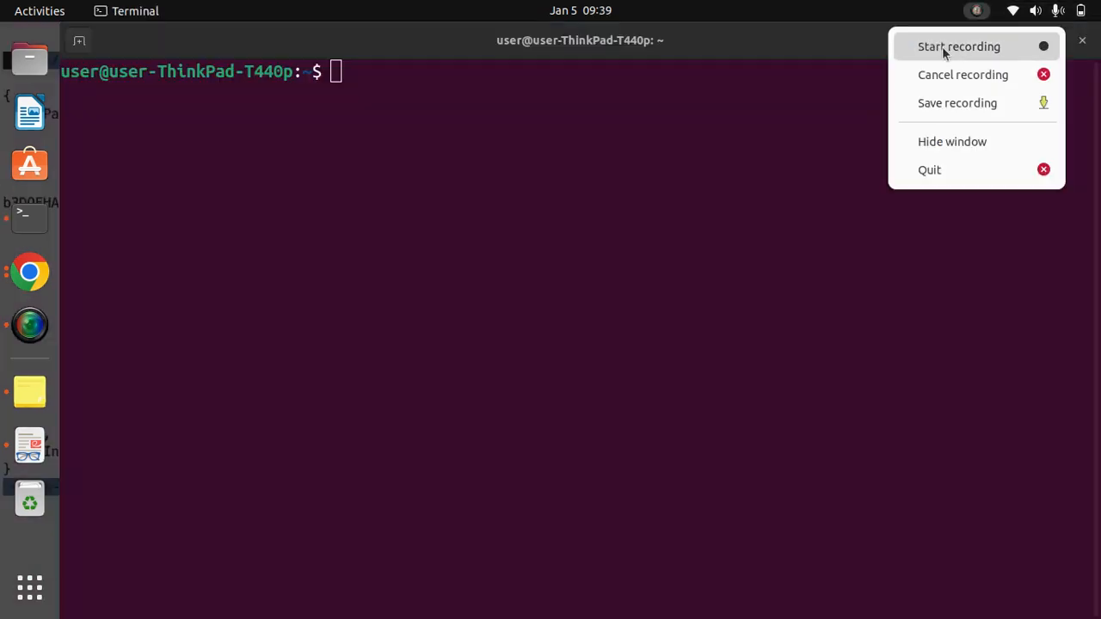
left_click(955, 46)
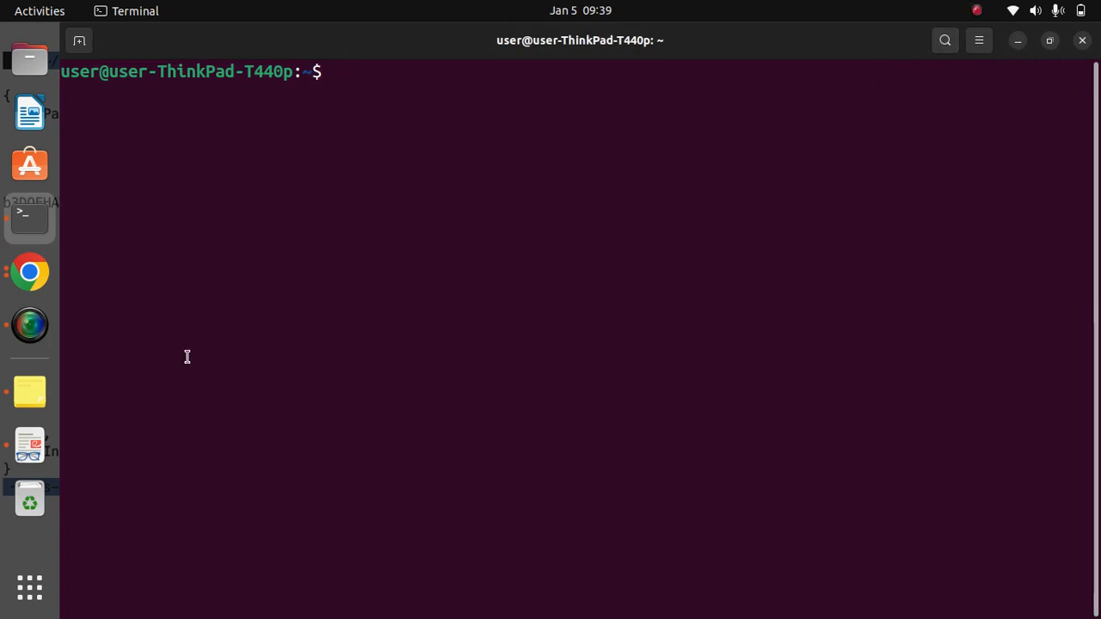
- Copy the plain GET PARAMETERS command, without decryption, from the Notes window again and paste it into the cleared Terminal
left_click(31, 396)
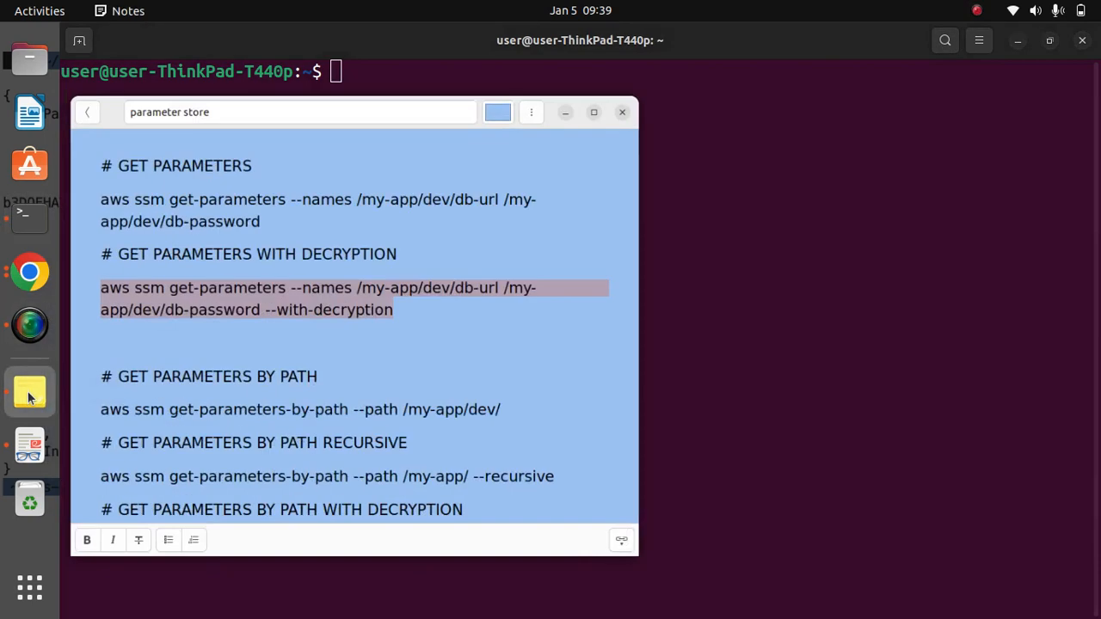
left_click(318, 203)
left_click_drag(300, 198, 102, 169)
key("cmd+c")
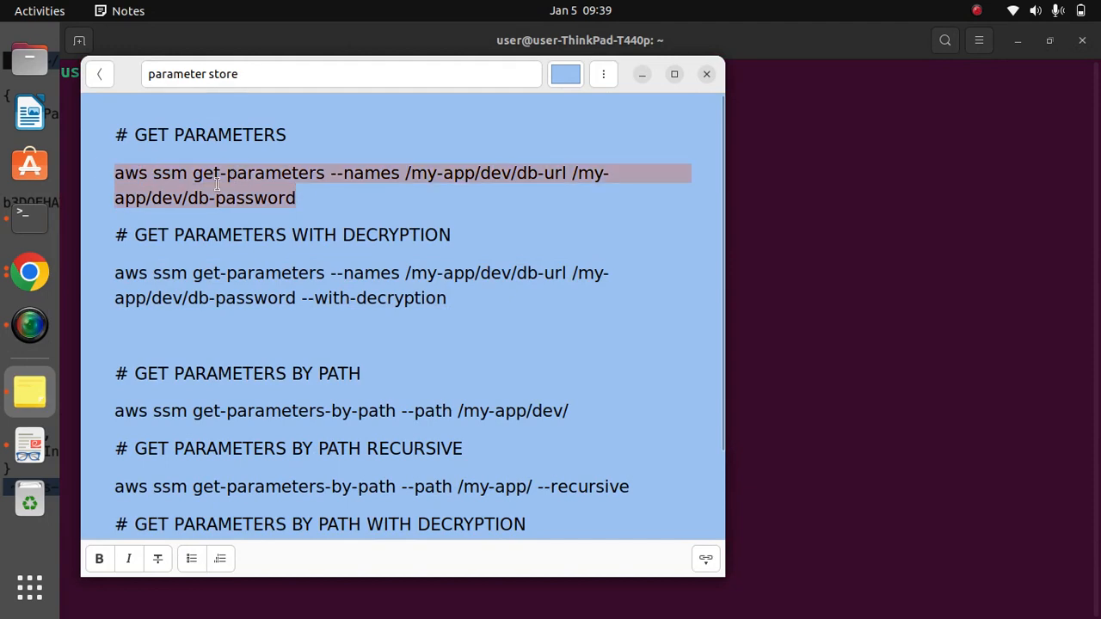
left_click(641, 74)
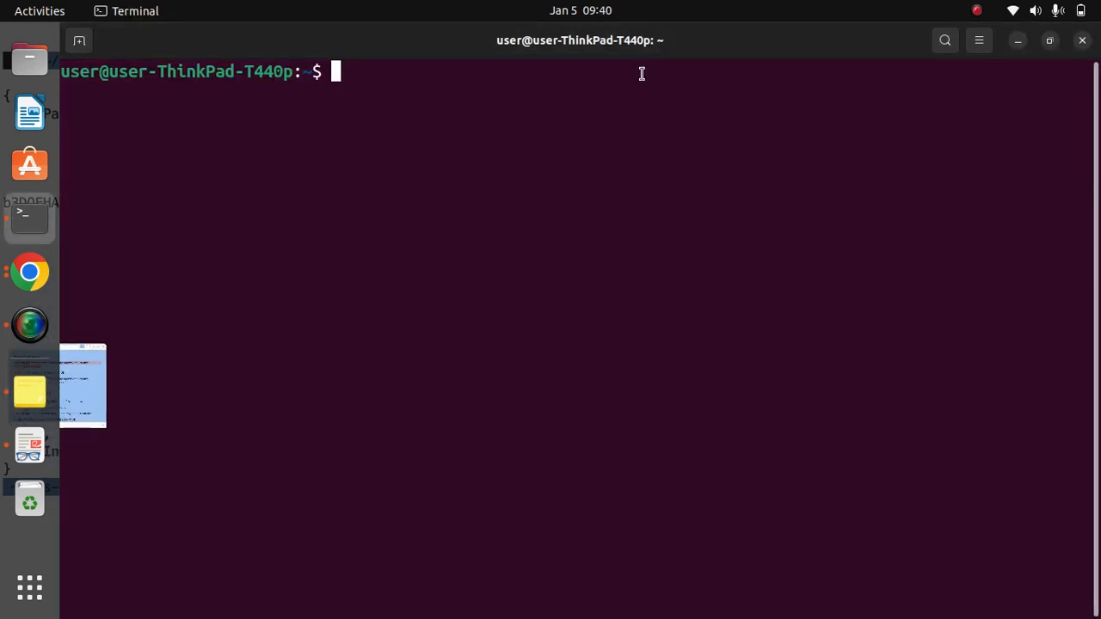
right_click(443, 160)
left_click(501, 212)
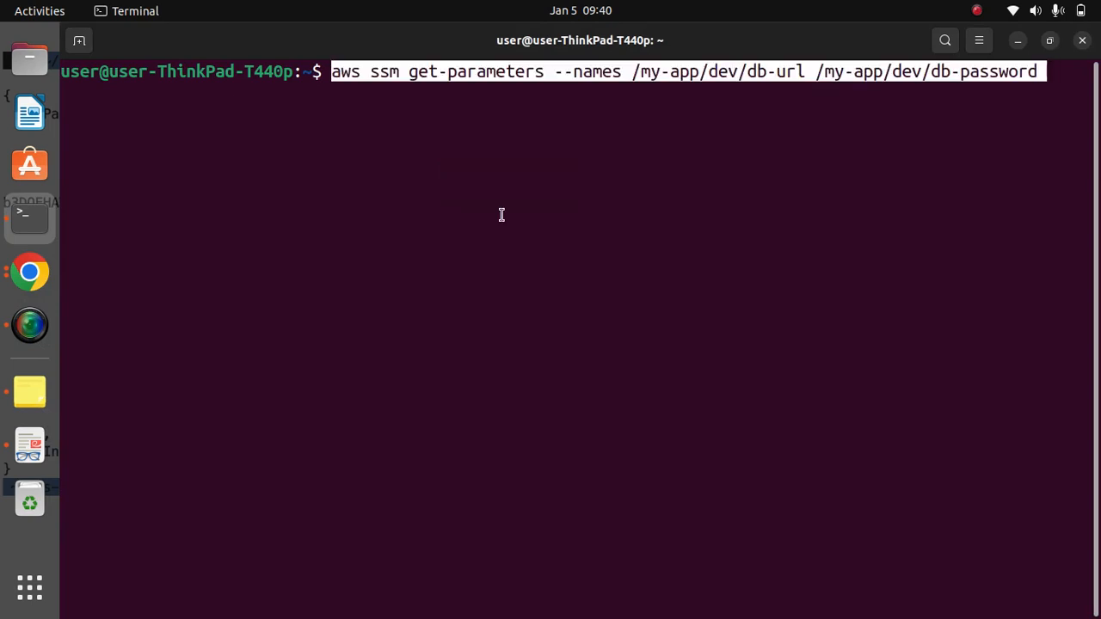
- Shorten the second parameter name in the pasted command to /my-app/dev/db-passwd and run the get-parameters command
key("Right")
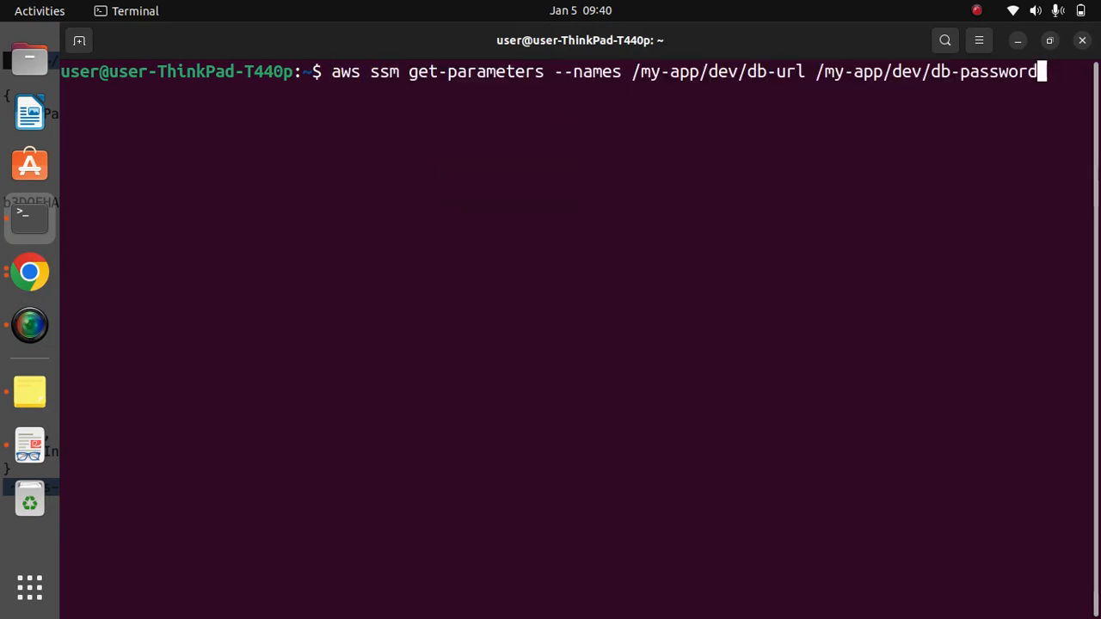
key("BackSpace")
key("BackSpace")
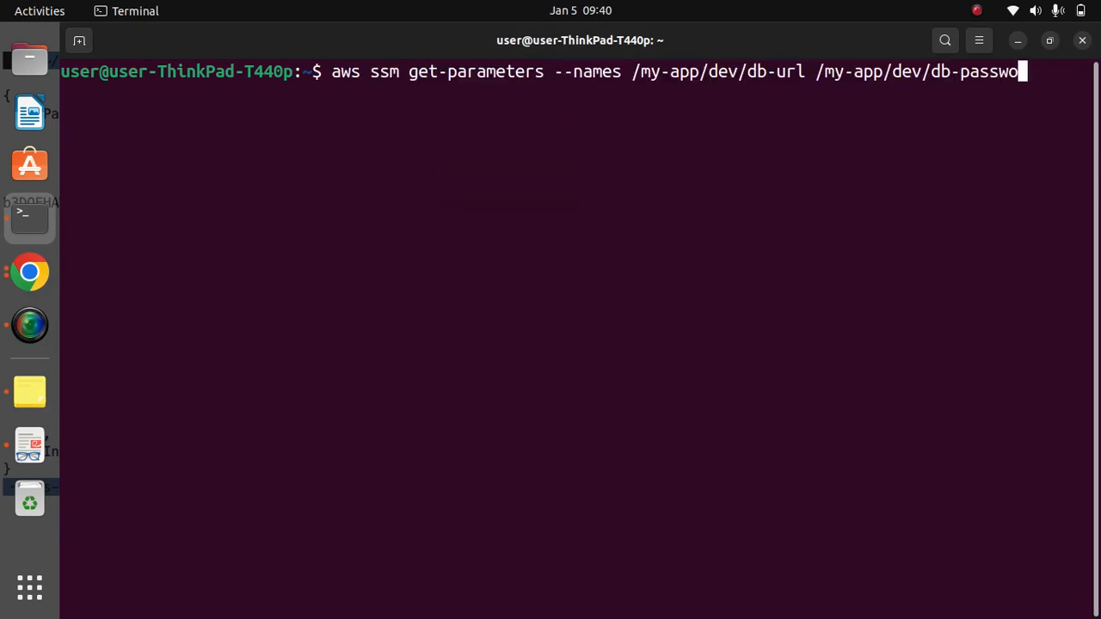
type("d")
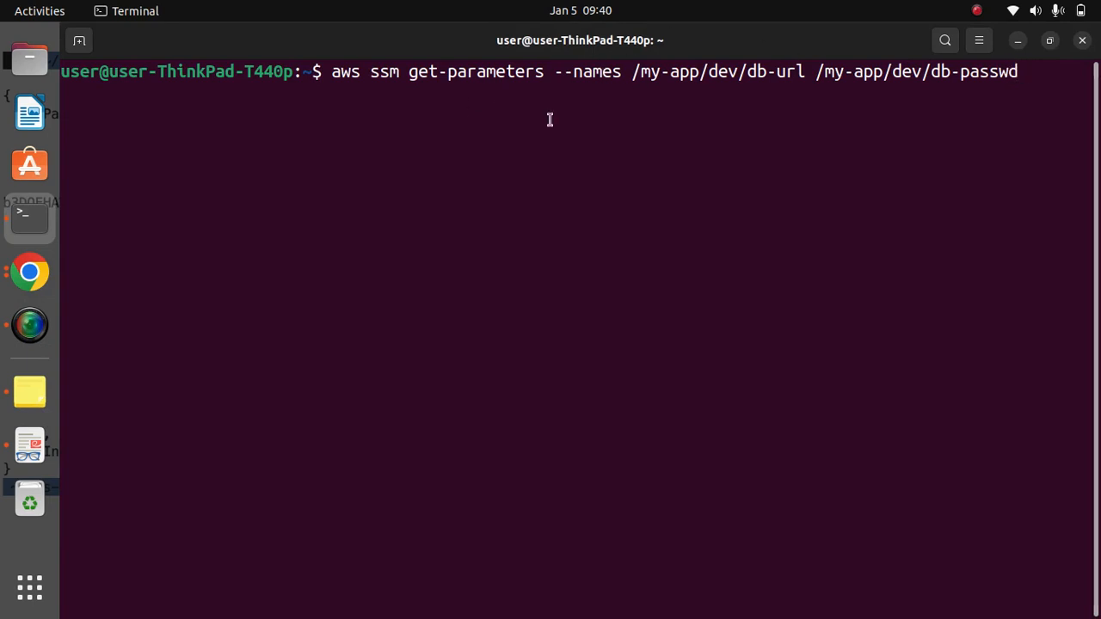
key("Return")
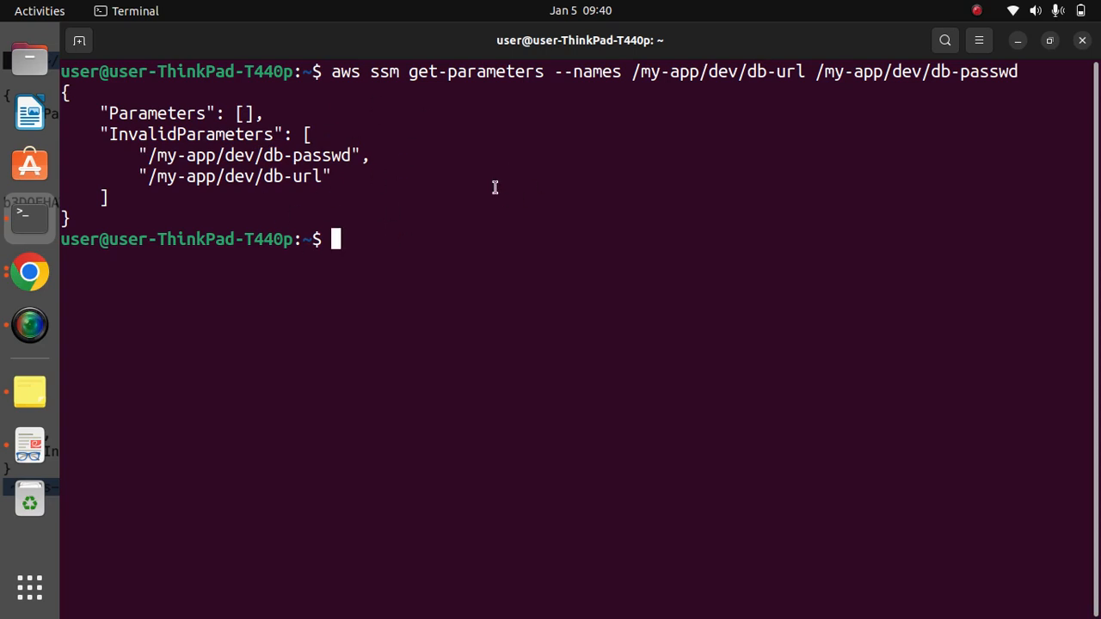
- Recall the last get-parameters command and change its second parameter name to /My-app/dev/db-passwd with a capital M
key("Up")
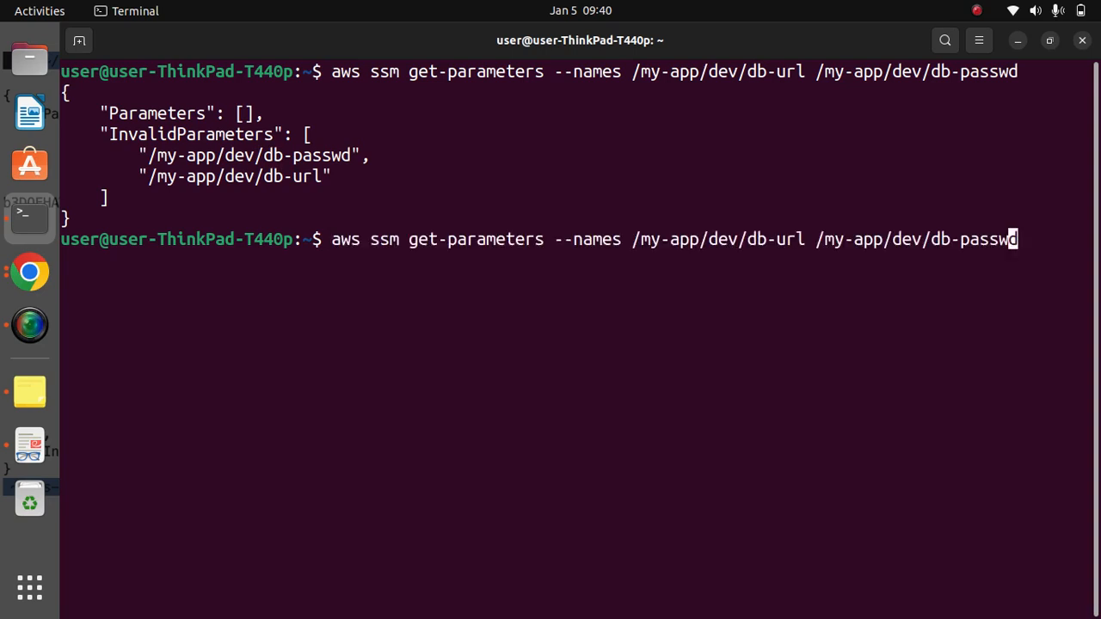
key("Left")
key("Left")
key("Left")
key("Left")
key("Left")
key("Left")
key("Left")
key("Left")
key("Left")
key("Left")
key("Left")
key("Left")
key("Left")
key("Left")
key("Left")
key("Left")
key("Left")
- Change the first parameter name to /My-app/dev/db-url with a capital M and run the get-parameters command
key("Left")
key("BackSpace")
type("M")
key("Left")
key("Left")
key("Left")
key("Left")
key("Left")
key("Left")
key("Left")
key("Left")
key("Left")
key("Left")
key("Left")
key("Left")
key("Left")
key("Left")
key("Left")
key("Left")
key("Left")
key("Left")
key("Left")
key("BackSpace")
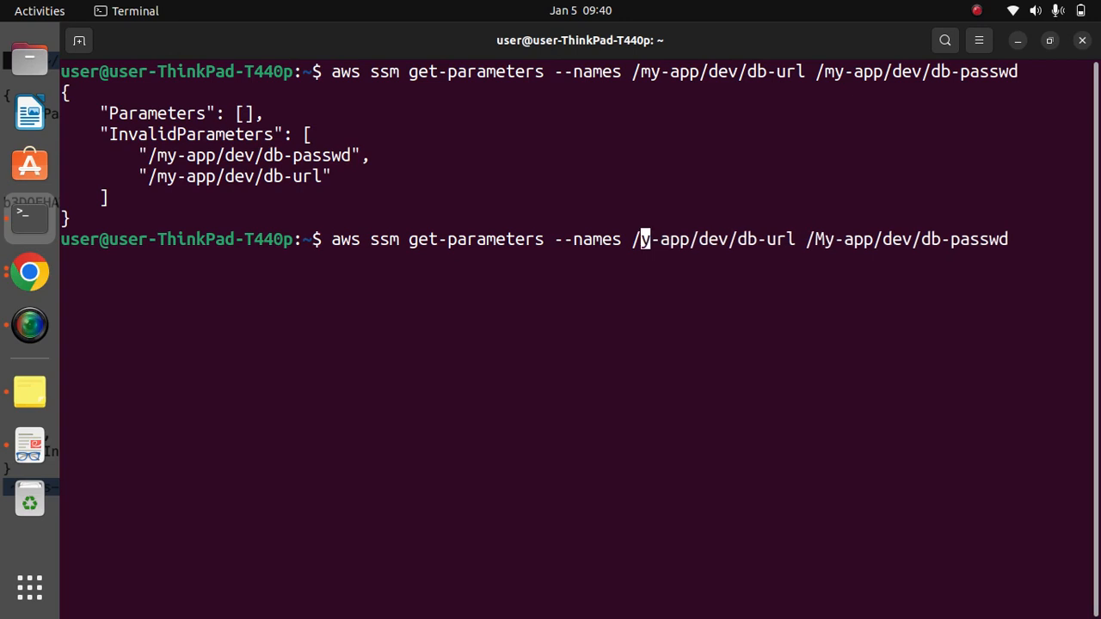
type("M")
key("Right")
key("Right")
key("Right")
key("Right")
key("Right")
key("Right")
key("Right")
key("Right")
key("Right")
key("Right")
key("Right")
key("Right")
key("Right")
key("Right")
key("Right")
key("Right")
key("Right")
key("Right")
key("Right")
key("Right")
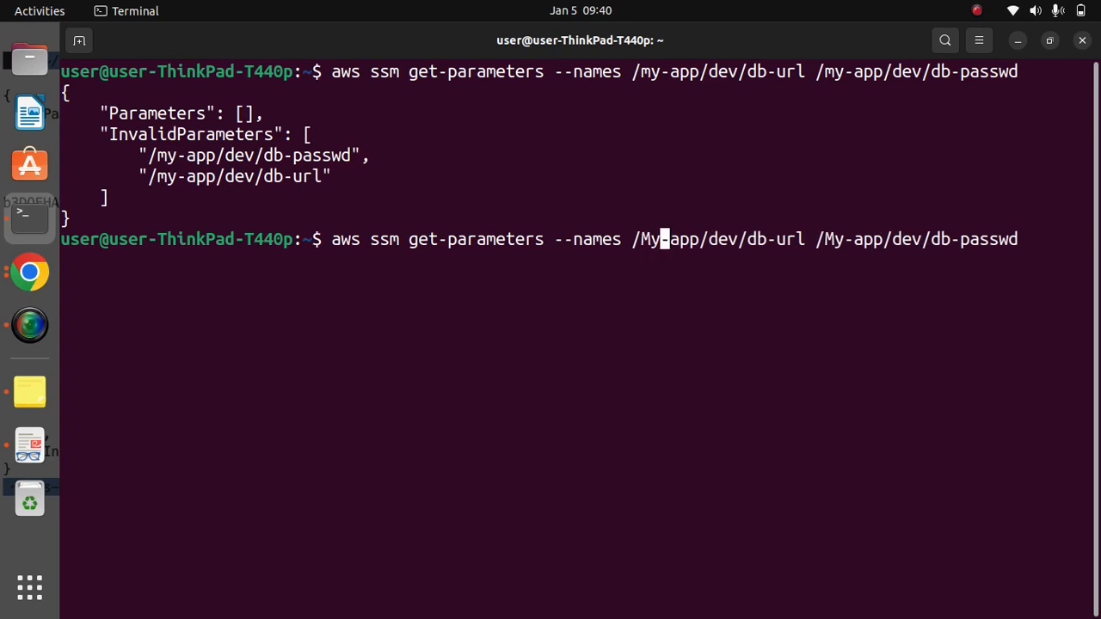
key("Right")
key("Right")
key("Right")
key("Right")
key("Right")
key("Right")
key("Right")
key("Right")
key("Right")
key("Right")
key("Right")
key("Right")
key("Right")
key("Right")
key("Right")
key("Right")
key("Right")
key("Right")
key("Return")
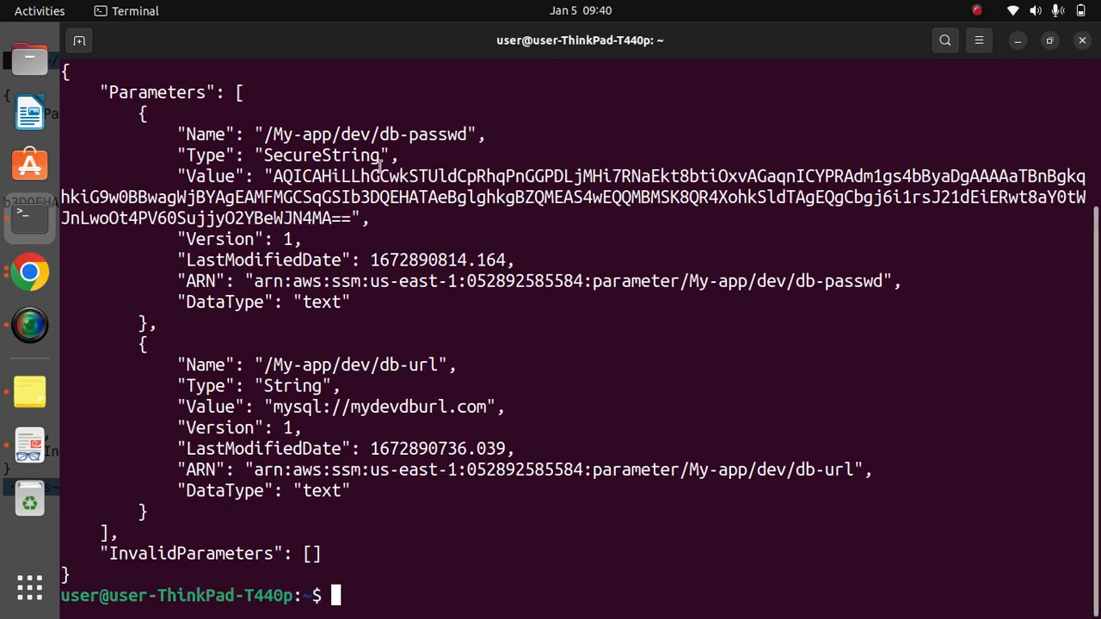
- Examine the name, type, value, ARN and data type returned for the db-passwd and db-url parameters in the output
left_click_drag(492, 134, 282, 134)
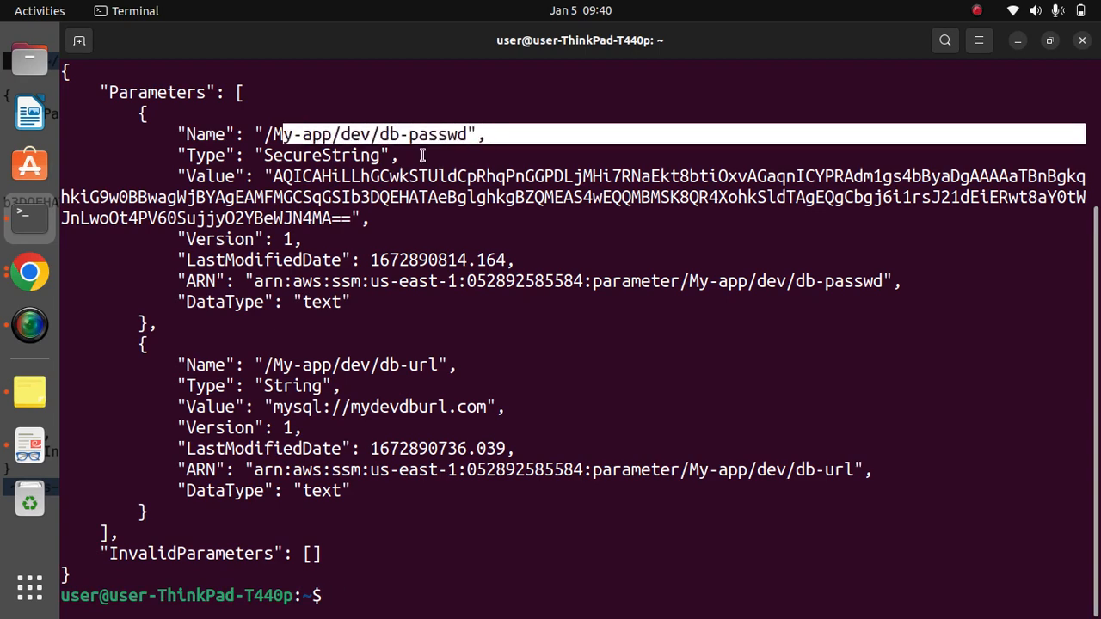
left_click_drag(391, 155, 370, 222)
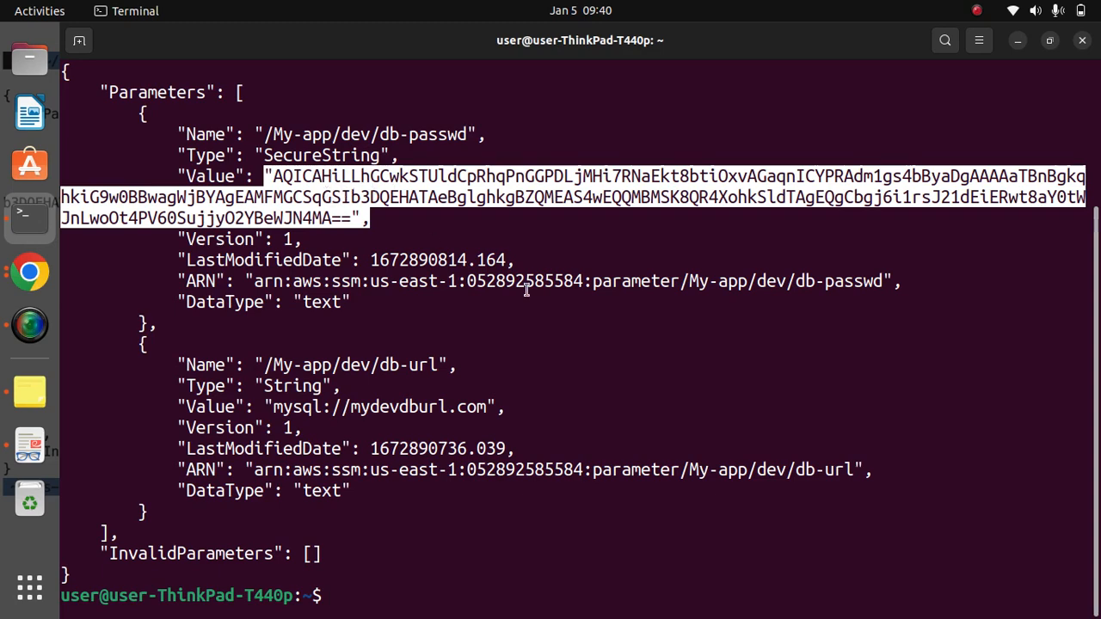
left_click_drag(891, 281, 628, 280)
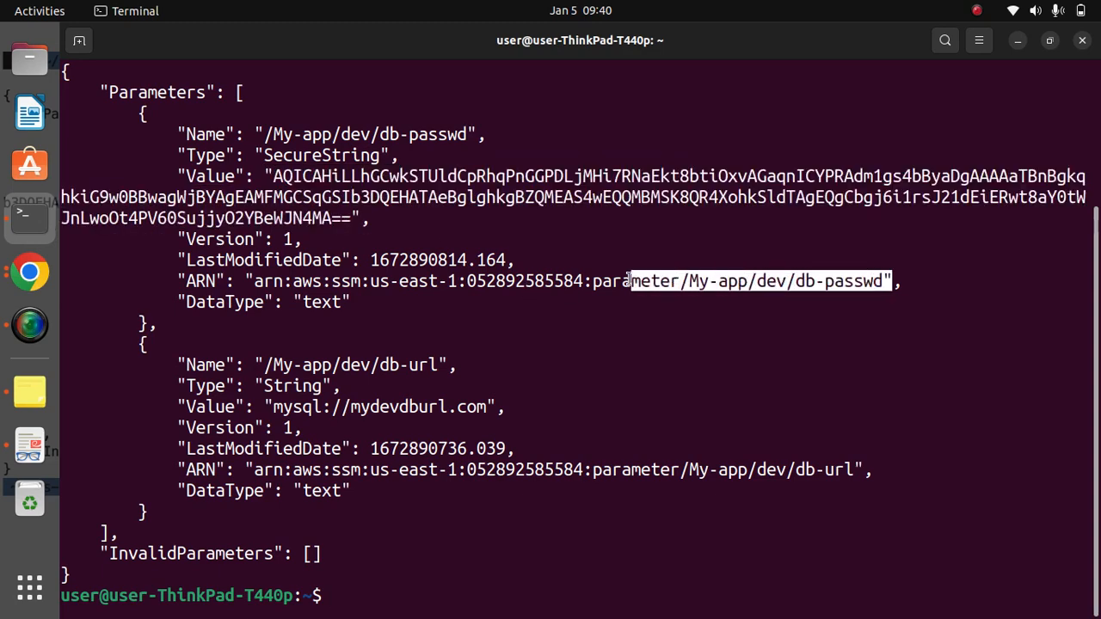
left_click(260, 295)
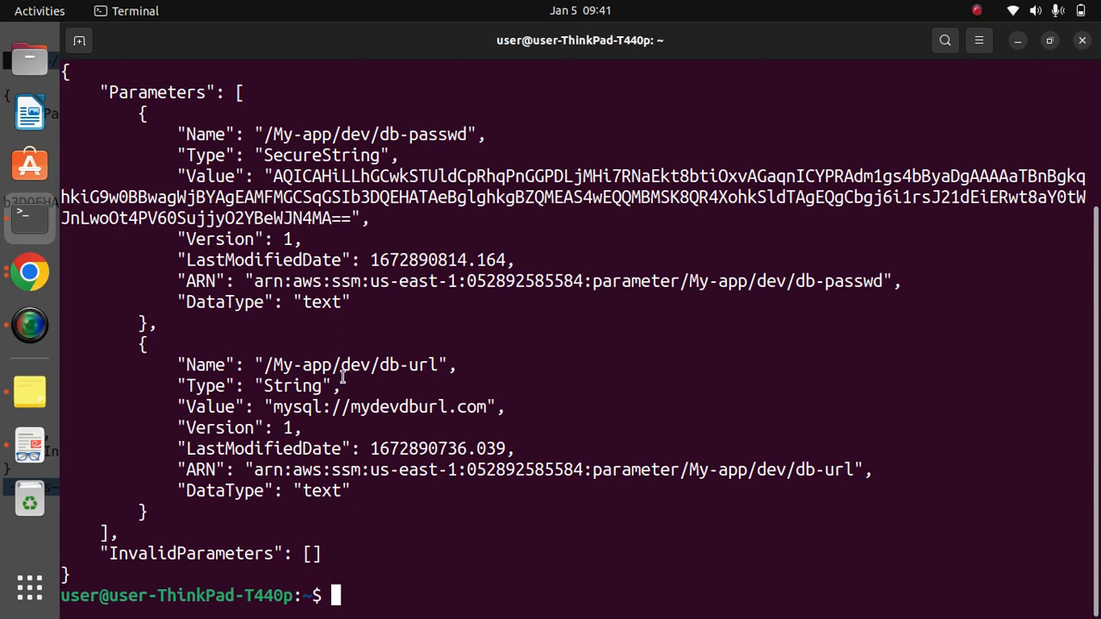
left_click_drag(295, 302, 352, 302)
left_click_drag(177, 302, 352, 302)
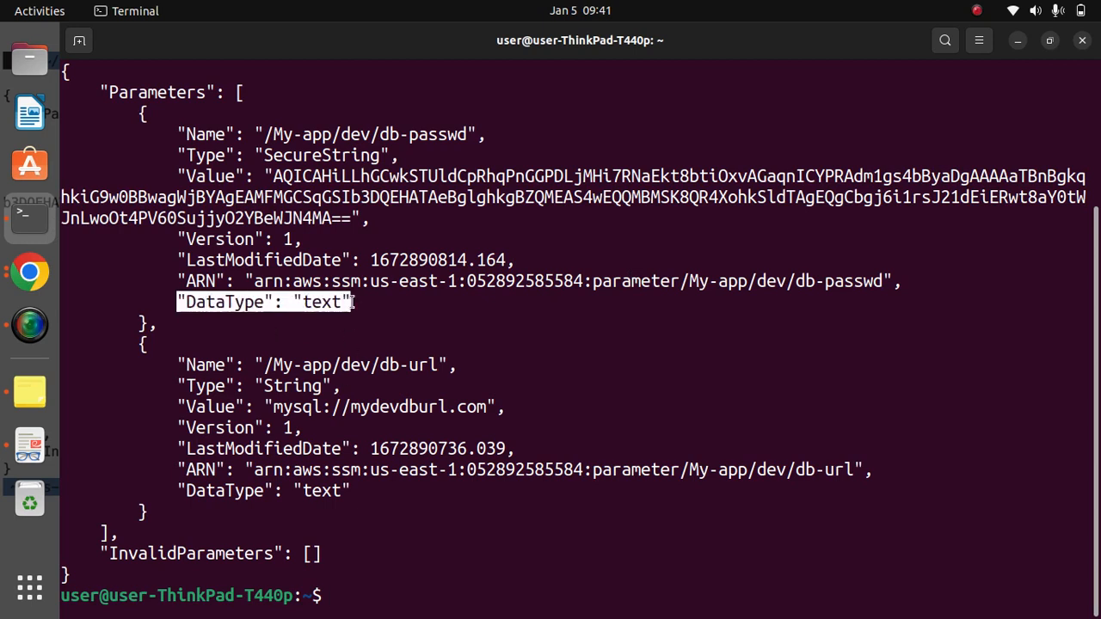
left_click_drag(185, 155, 390, 156)
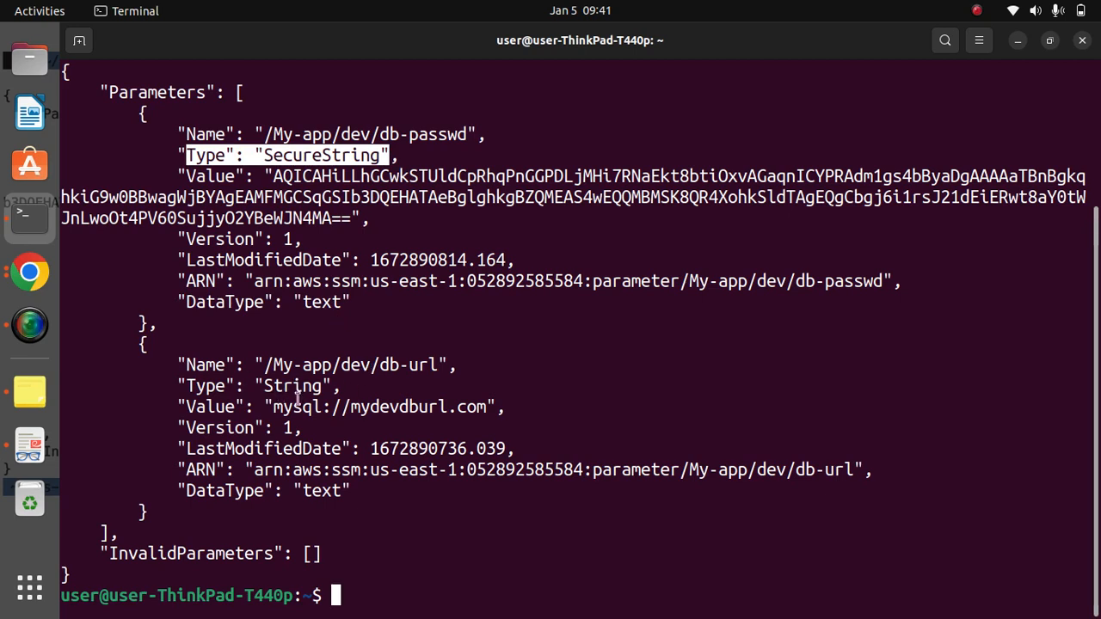
left_click_drag(265, 386, 330, 386)
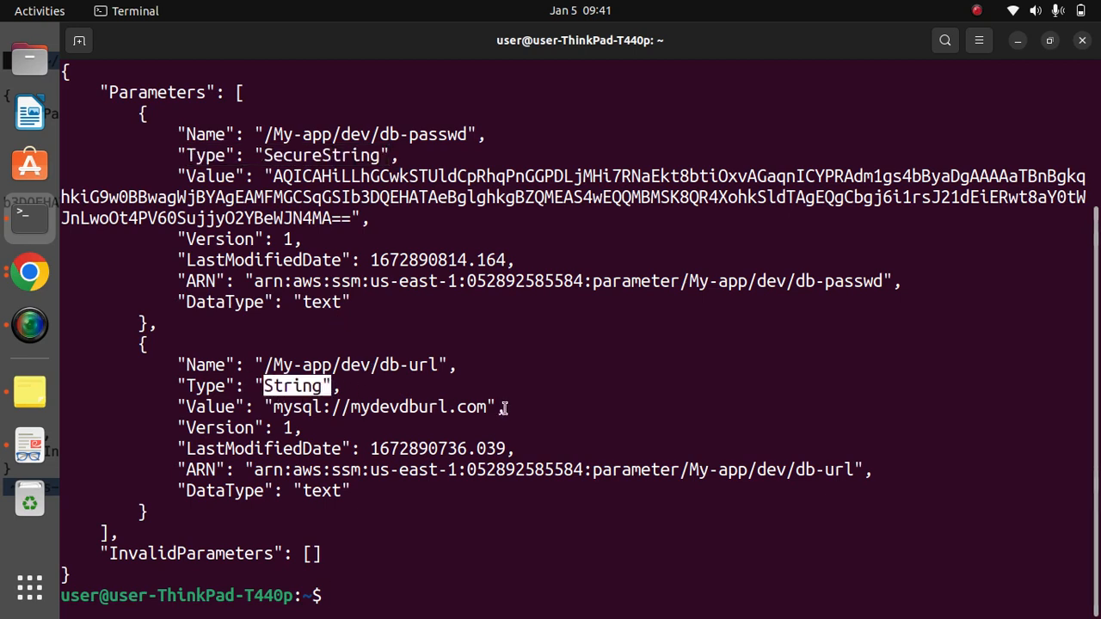
left_click_drag(504, 407, 272, 407)
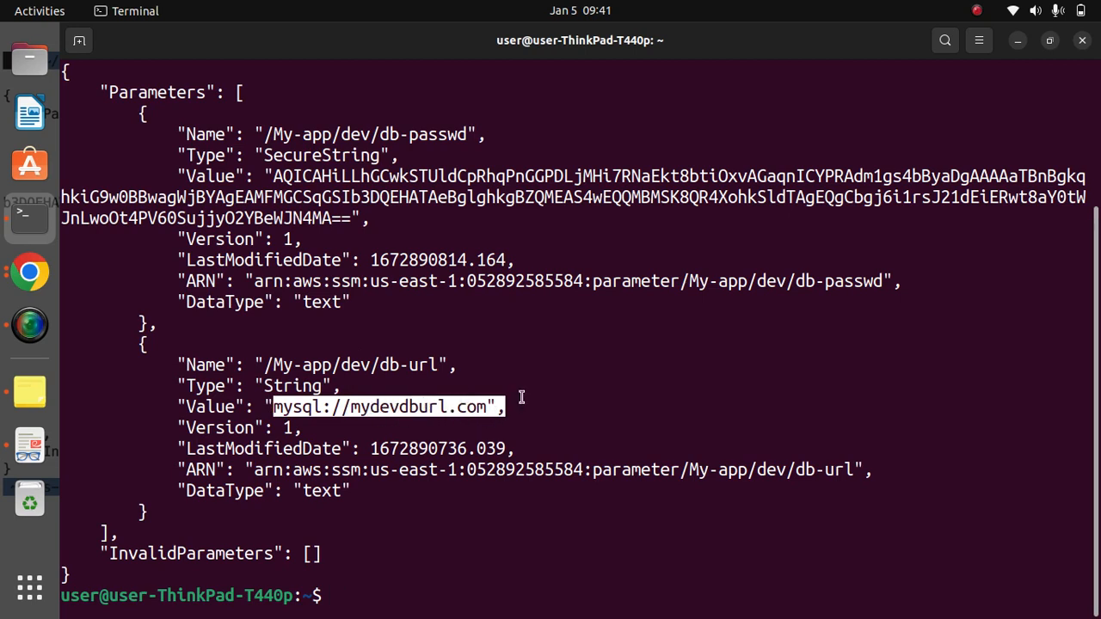
left_click(678, 423)
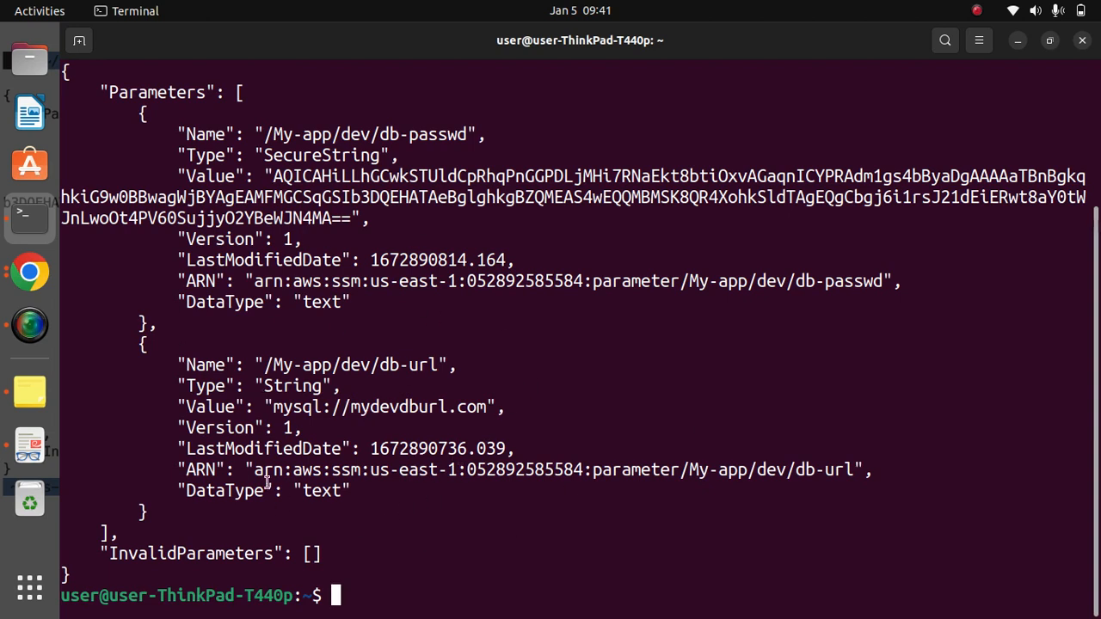
- Clear the Terminal, copy the GET PARAMETERS WITH DECRYPTION command from the Notes window and paste it at the prompt
type("clear")
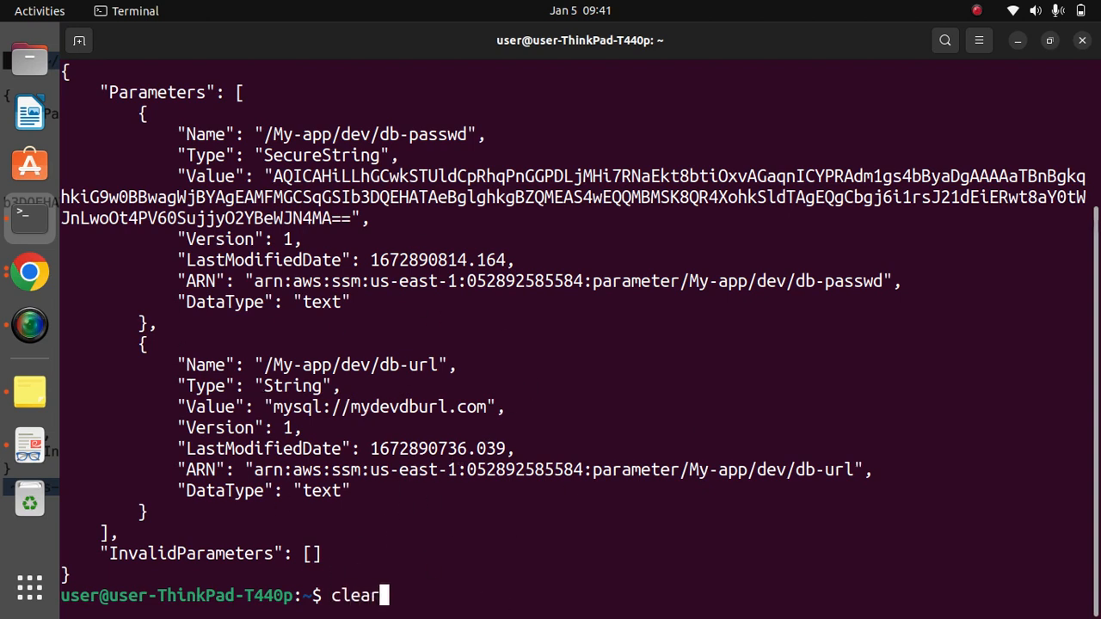
key("Return")
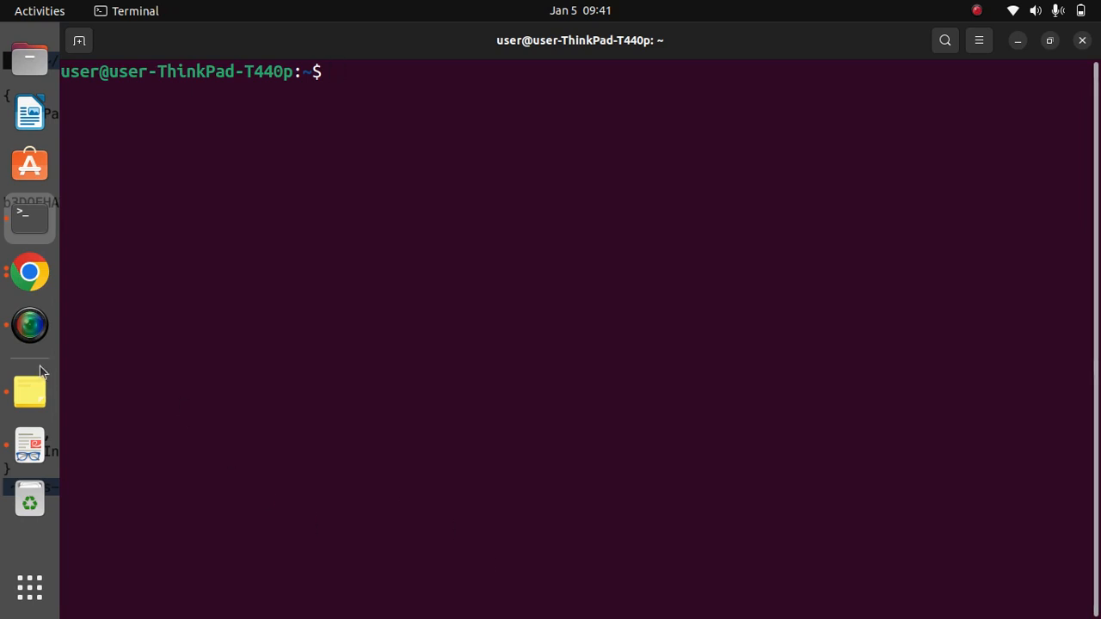
left_click(21, 395)
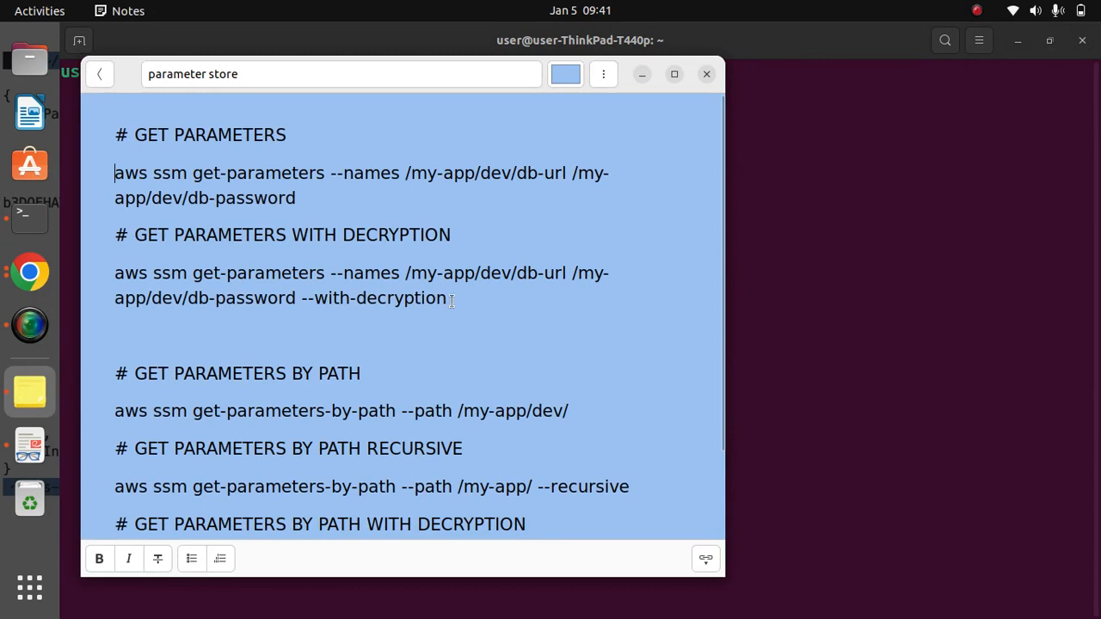
left_click_drag(451, 300, 87, 270)
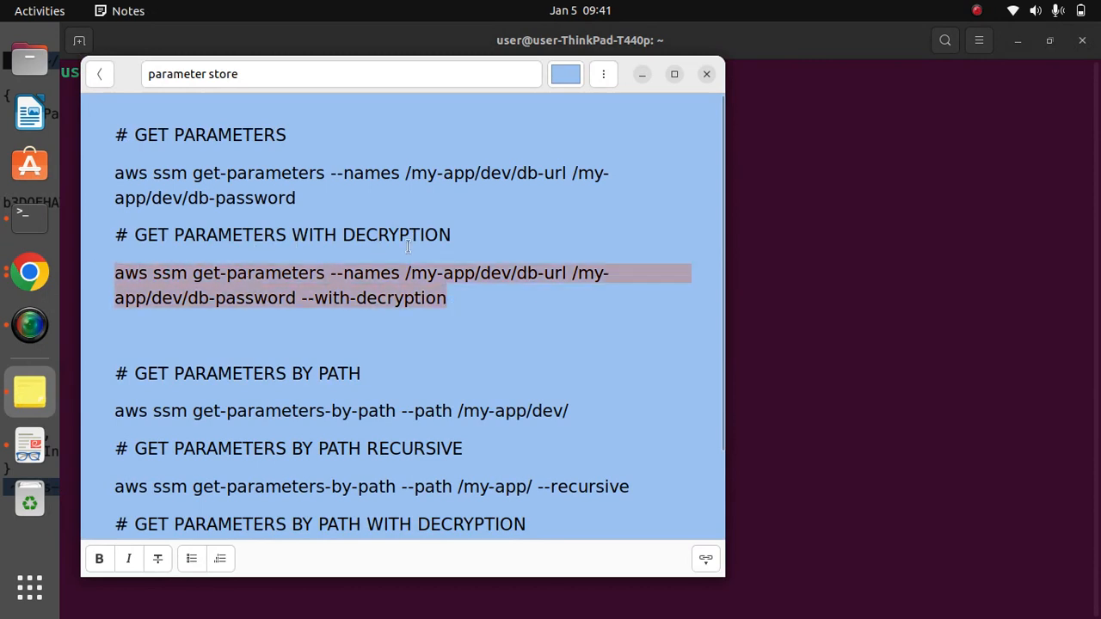
left_click(291, 275)
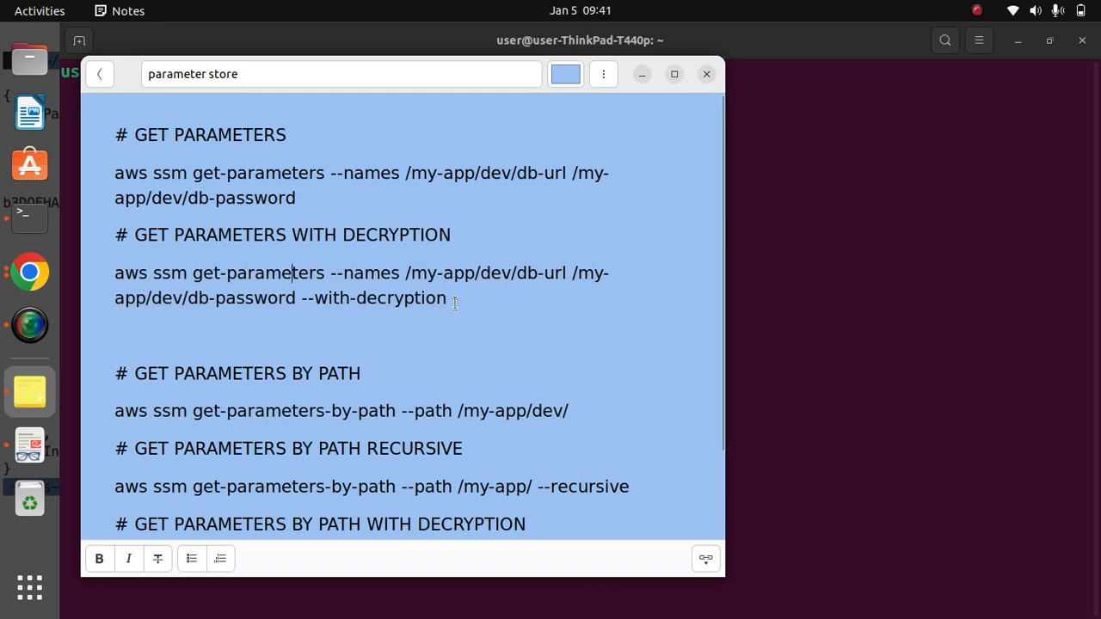
left_click_drag(455, 302, 94, 282)
key("cmd+c")
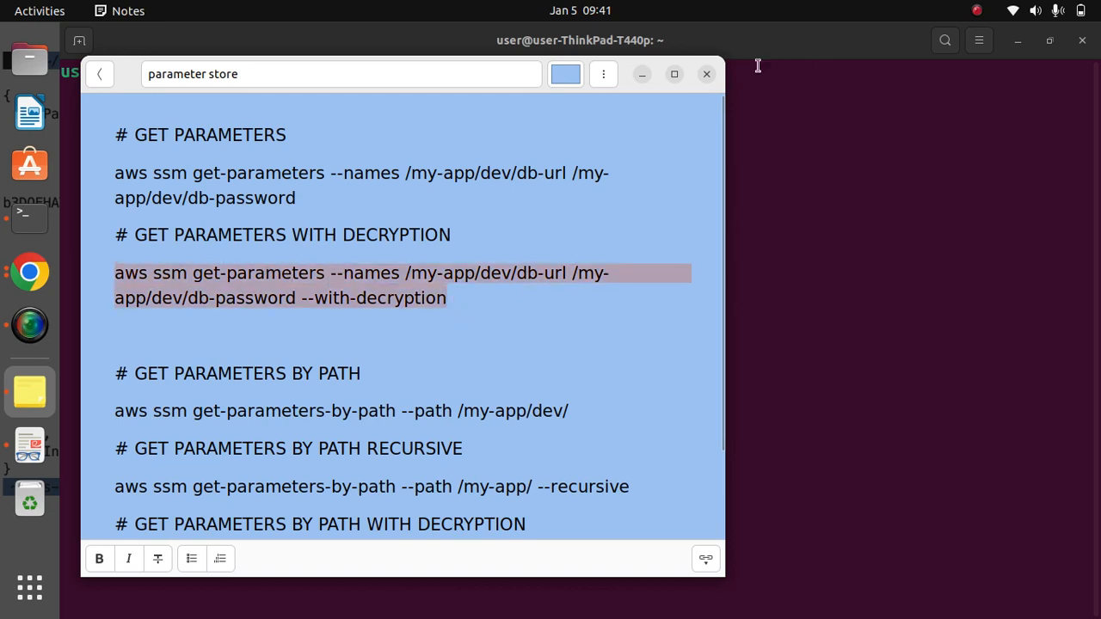
left_click(641, 74)
right_click(442, 123)
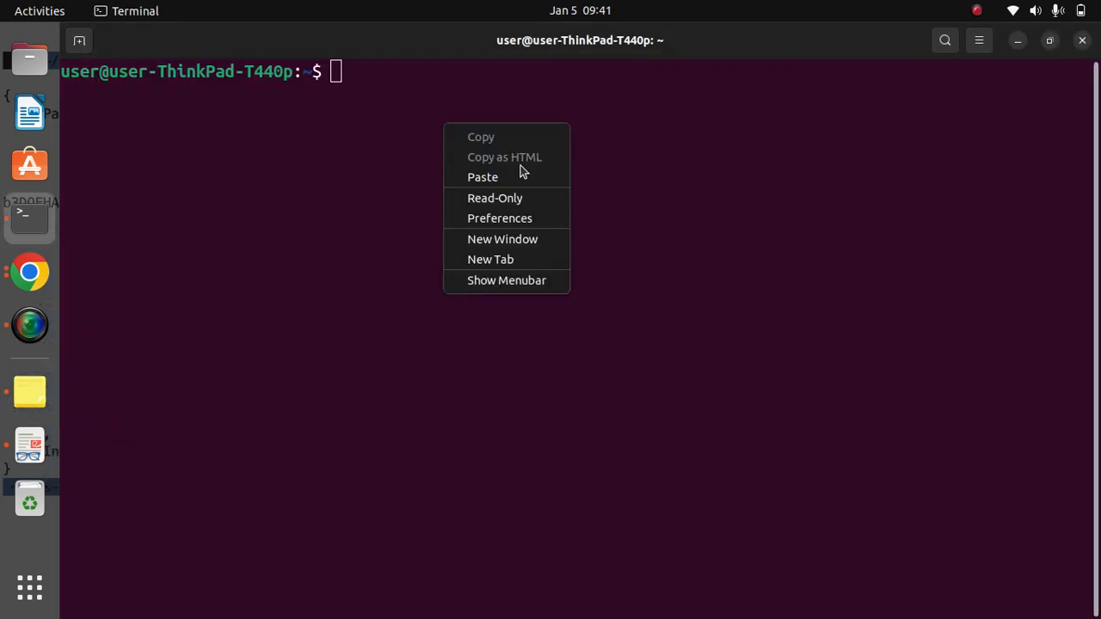
left_click(520, 172)
- Capitalize the M in the second parameter name of the decryption command, making it /My-app/dev/db-password
key("Left")
key("Left")
key("Left")
key("Left")
key("Left")
key("Left")
key("Left")
key("Left")
key("Left")
key("Left")
key("Left")
key("Left")
key("Left")
key("Left")
key("Left")
key("Left")
key("Left")
key("Left")
key("Left")
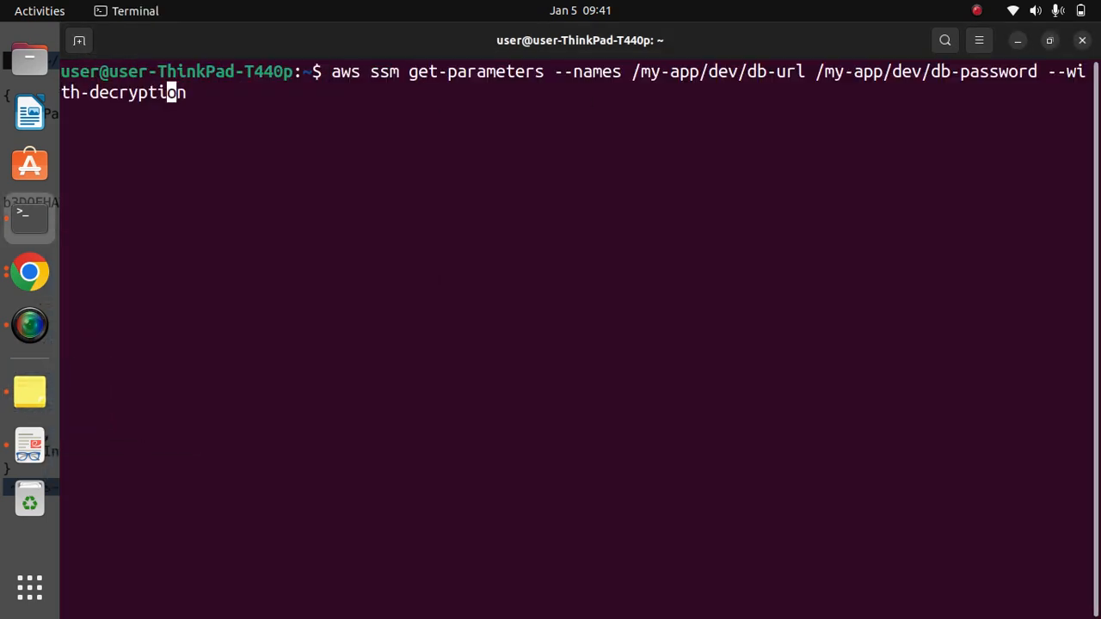
key("Left")
key("Left")
key("Left")
key("Left")
key("Left")
key("Left")
key("Left")
key("Left")
key("Left")
key("Left")
key("Left")
key("Left")
key("Left")
key("Left")
key("Left")
key("Left")
key("Left")
key("Left")
key("BackSpace")
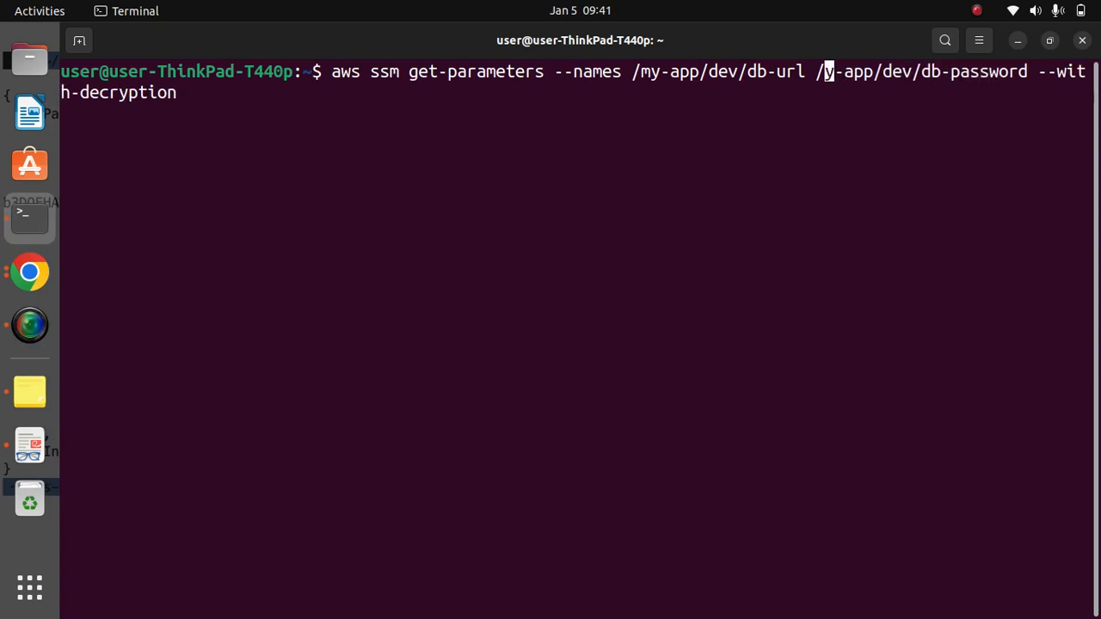
type("M")
- Change the first parameter name in the decryption command to /My-app/dev/db-url with a capital M
key("Left")
key("Left")
key("Left")
key("Left")
key("Left")
key("Left")
key("Left")
key("Left")
key("Left")
key("Left")
key("Left")
key("Left")
key("Left")
key("Left")
key("Left")
key("Left")
key("Left")
key("Left")
key("Left")
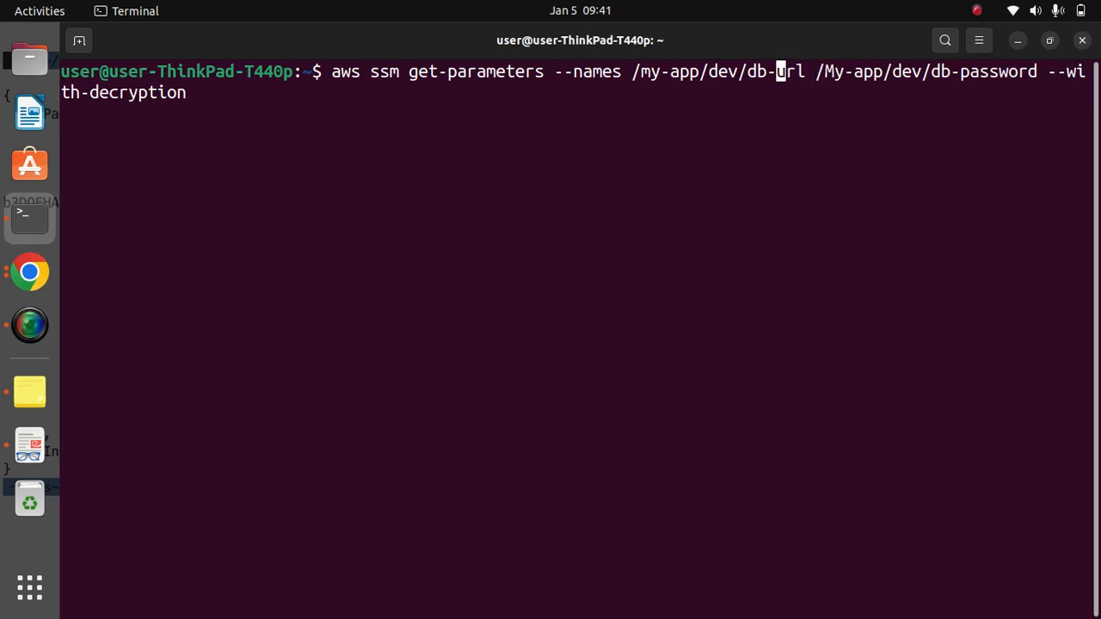
key("BackSpace")
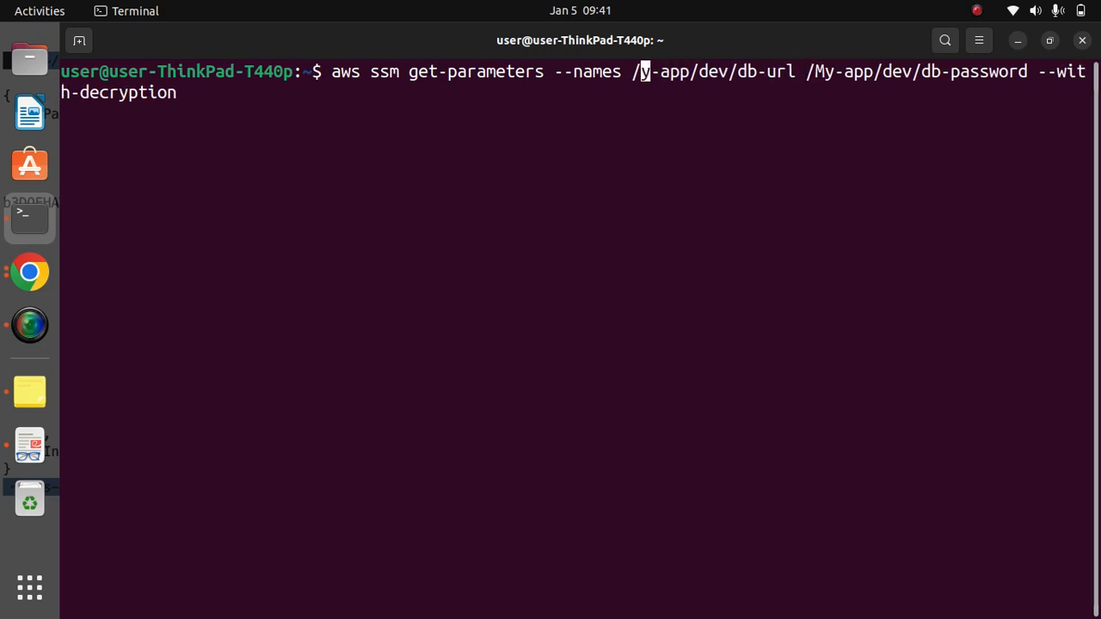
type("M")
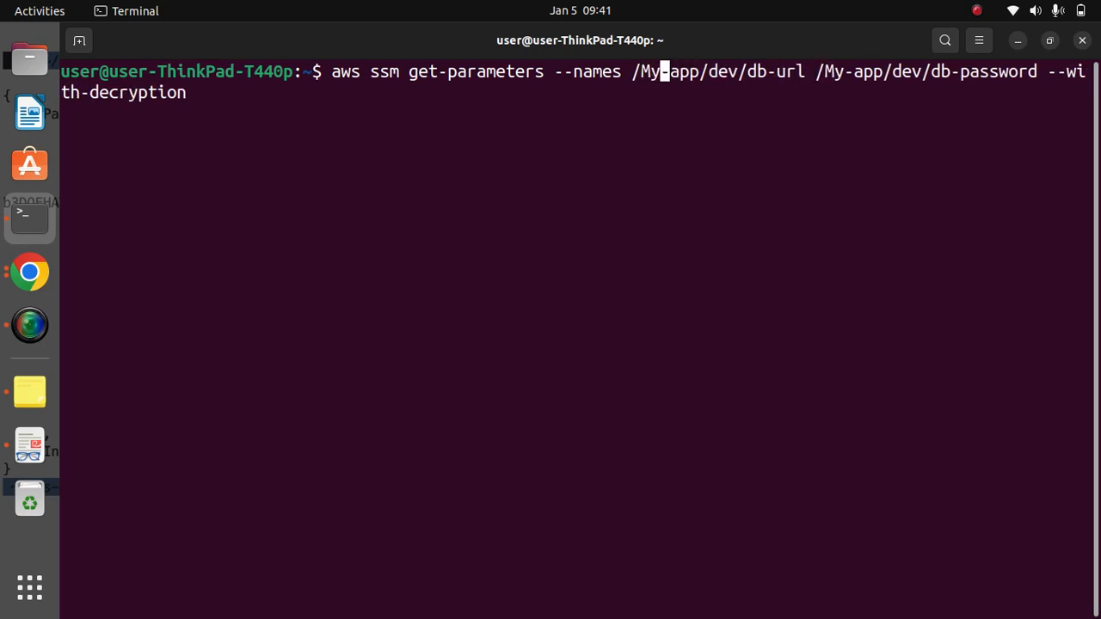
- Shorten the second parameter name in the decryption command to /My-app/dev/db-passwd
key("Right")
key("Right")
key("Right")
key("Right")
key("Right")
key("Right")
key("Right")
key("Right")
key("Right")
key("Right")
key("Right")
key("Right")
key("Right")
key("Right")
key("Right")
key("Right")
key("Right")
key("Right")
key("Right")
key("Right")
key("Right")
key("Right")
key("Right")
key("Right")
key("BackSpace")
key("BackSpace")
key("BackSpace")
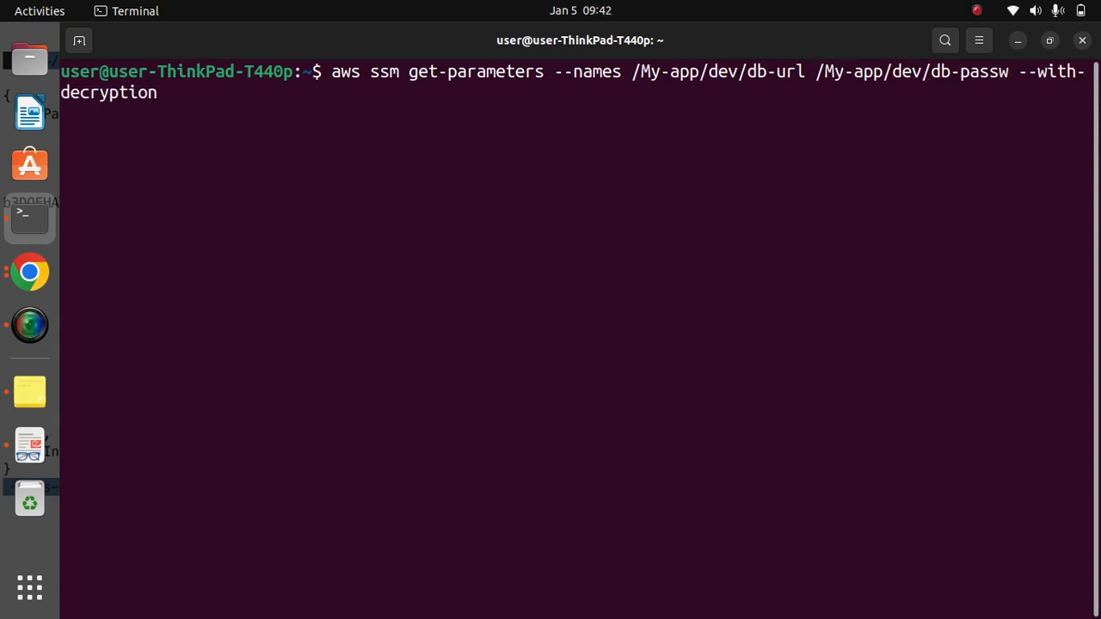
type("d")
- Check the parameter names on the Parameter Store page in Chrome, return to Terminal and run the get-parameters command with --with-decryption
left_click(29, 271)
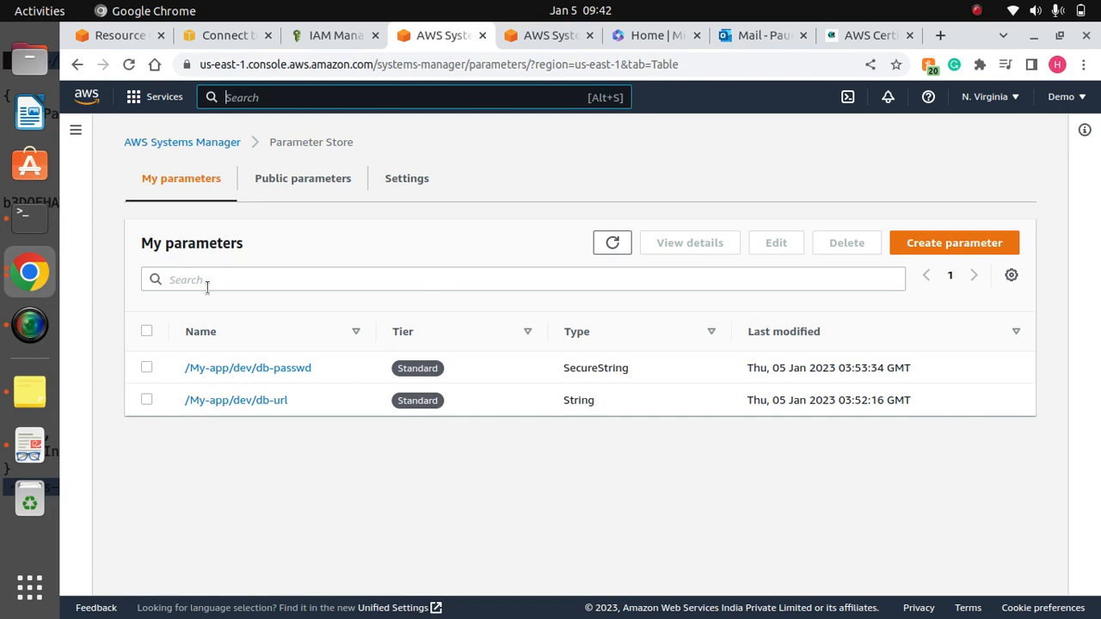
left_click(30, 217)
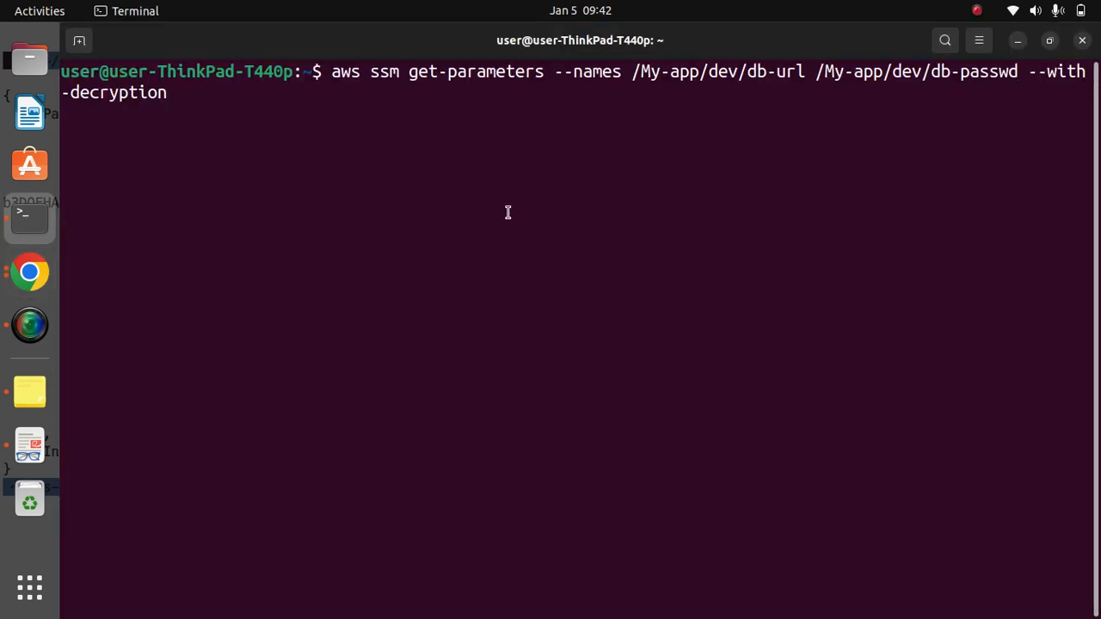
key("Right")
key("Right")
key("Right")
key("Right")
key("Right")
key("Right")
key("Right")
key("Right")
key("Right")
key("Right")
key("Right")
key("Right")
key("Right")
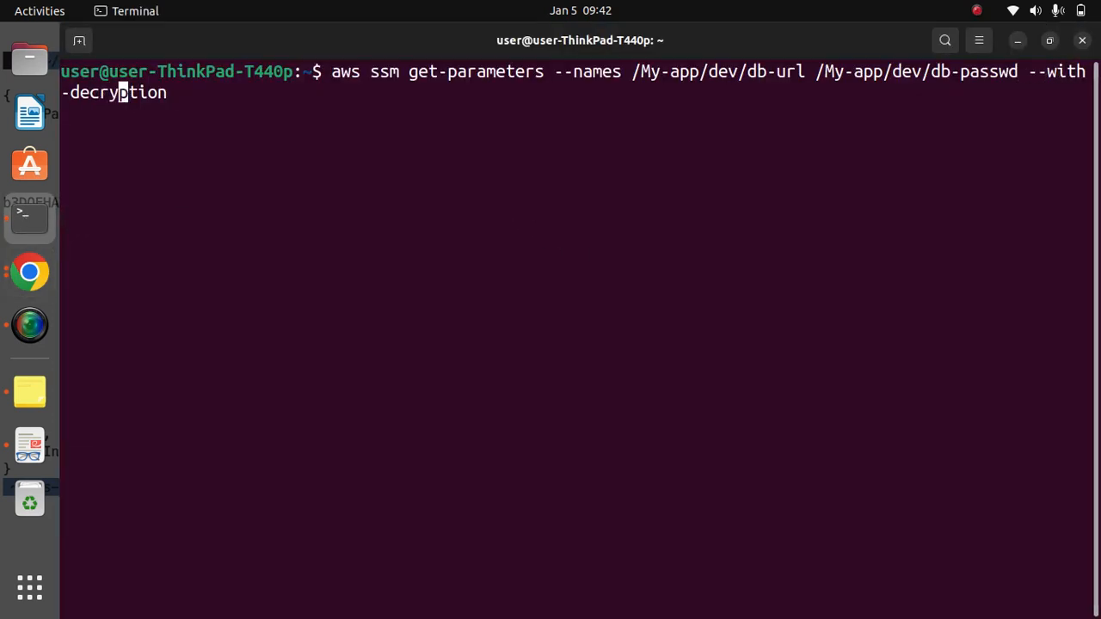
key("Right")
key("Right")
key("Right")
key("Right")
key("Right")
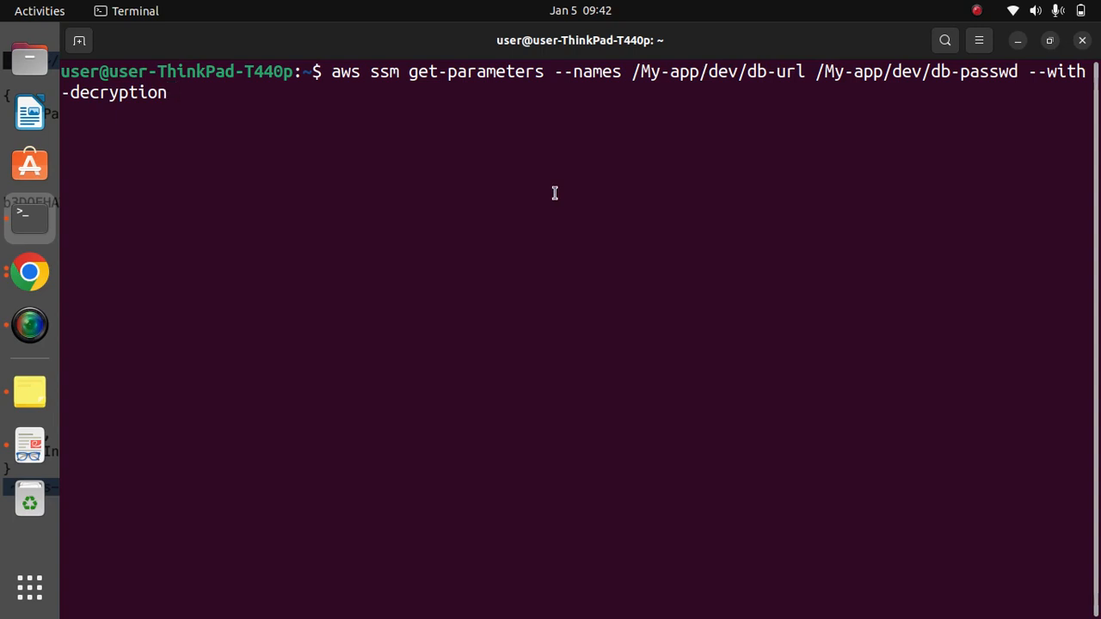
key("Return")
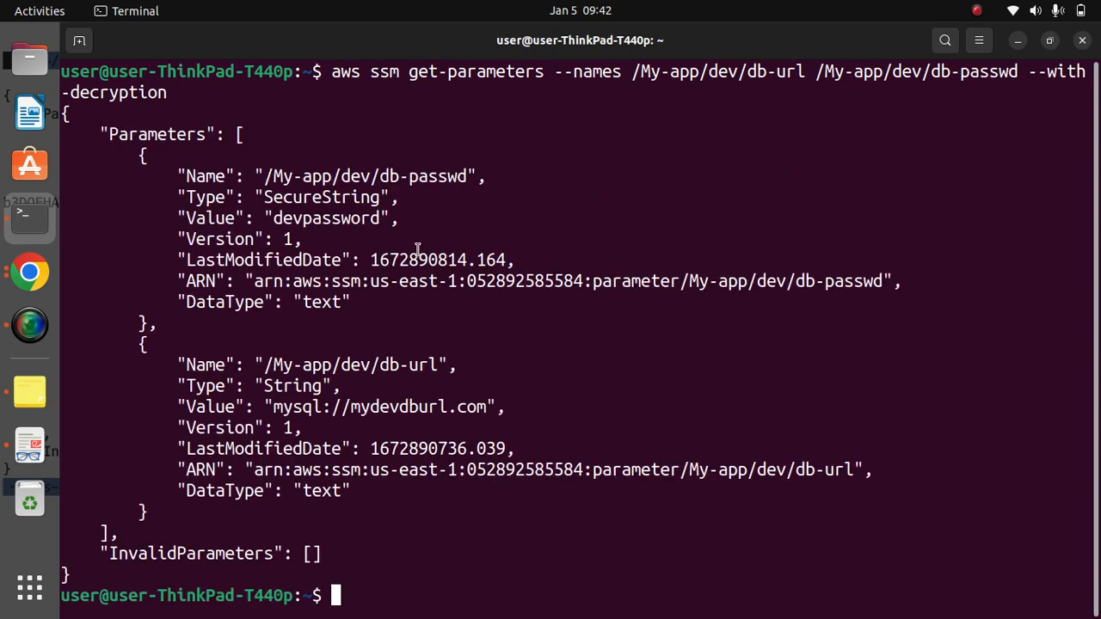
- Examine the name and decrypted value of the /My-app/dev/db-passwd parameter in the command output
left_click_drag(479, 175, 254, 176)
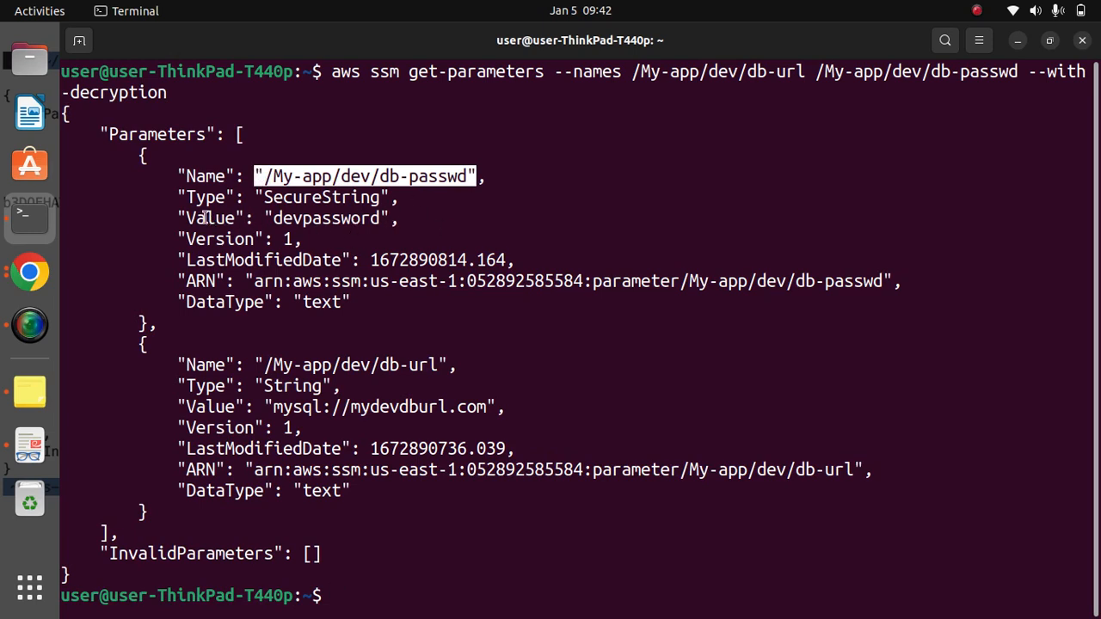
left_click(277, 218)
left_click_drag(277, 218, 381, 218)
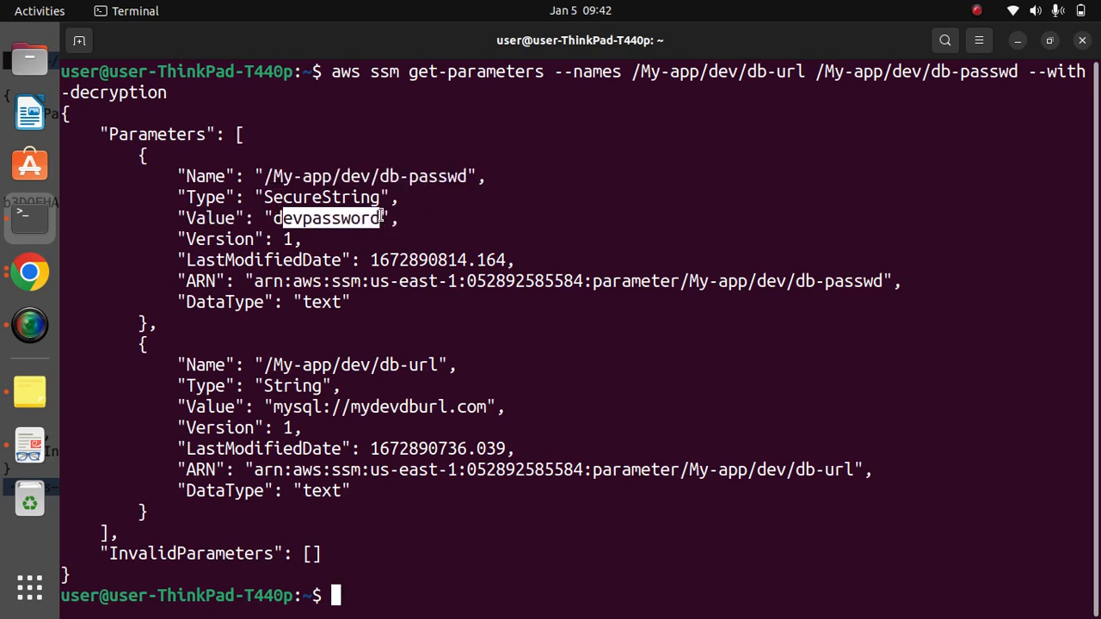
left_click(386, 215)
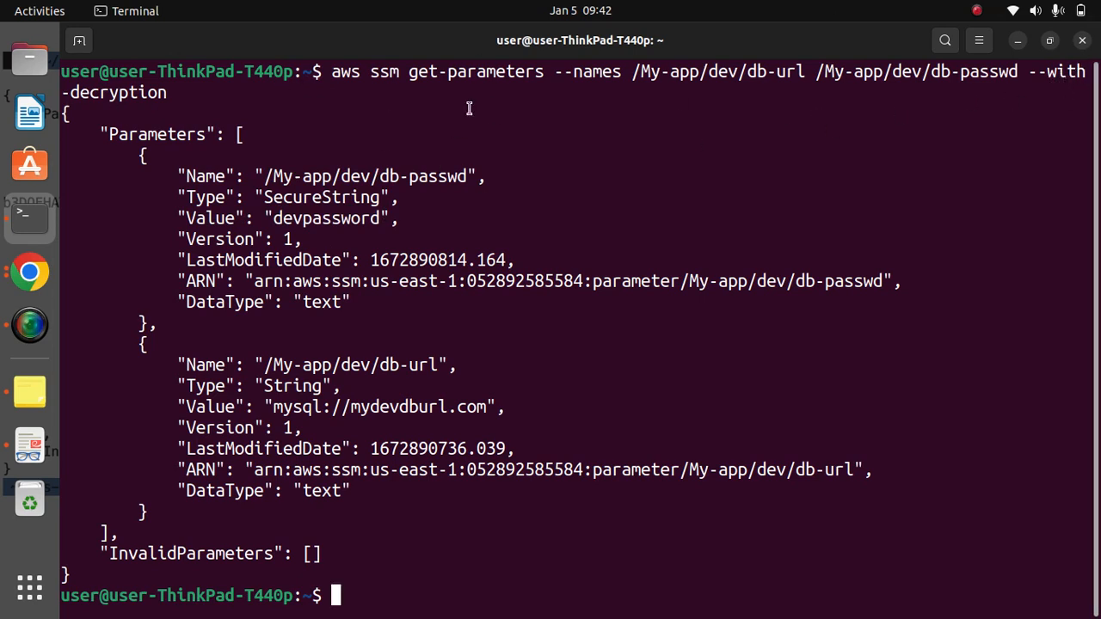
left_click_drag(379, 220, 277, 218)
left_click(435, 226)
- Clear the terminal and run aws ssm get-parameters-by-path --path /my-app/dev/, copied from the parameter store note in Notes
type("clear")
key("Return")
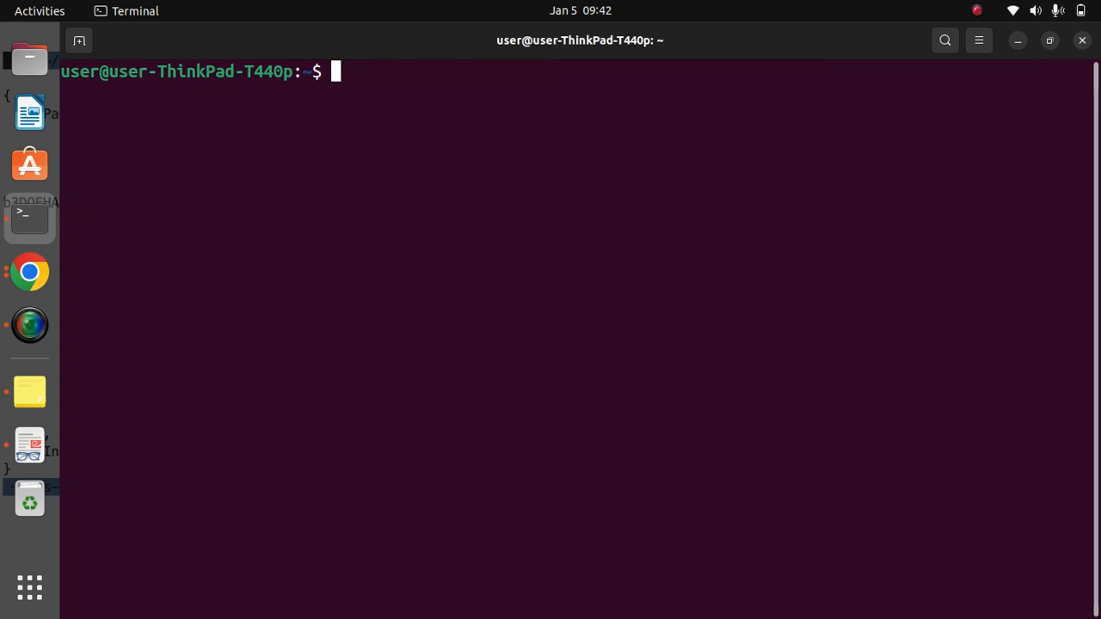
left_click(27, 393)
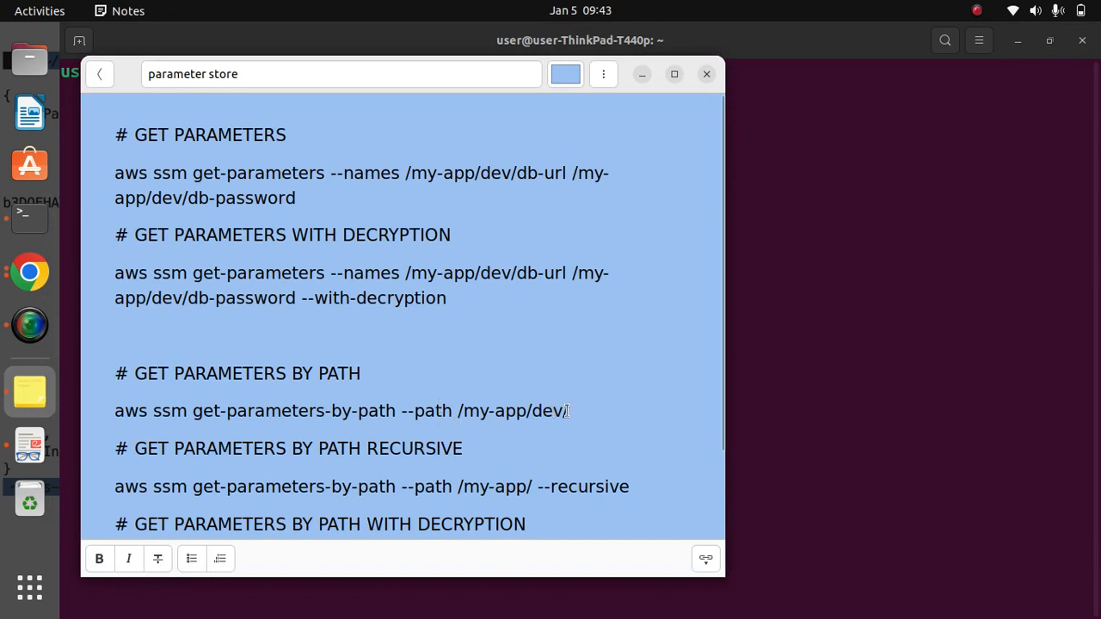
left_click_drag(571, 412, 113, 406)
key("cmd+c")
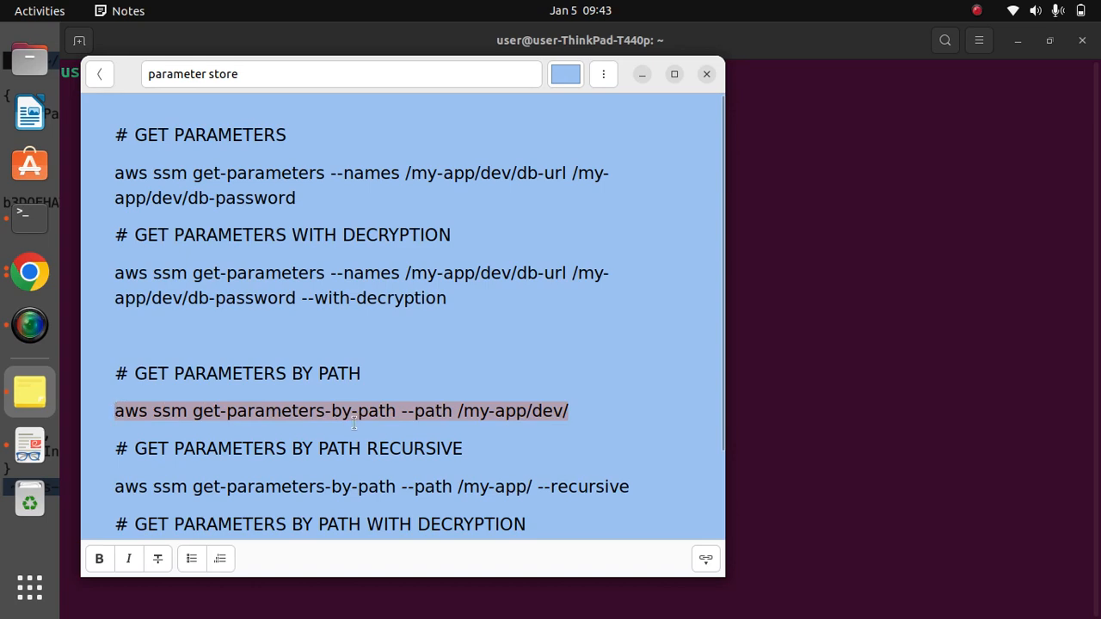
left_click(642, 75)
right_click(465, 161)
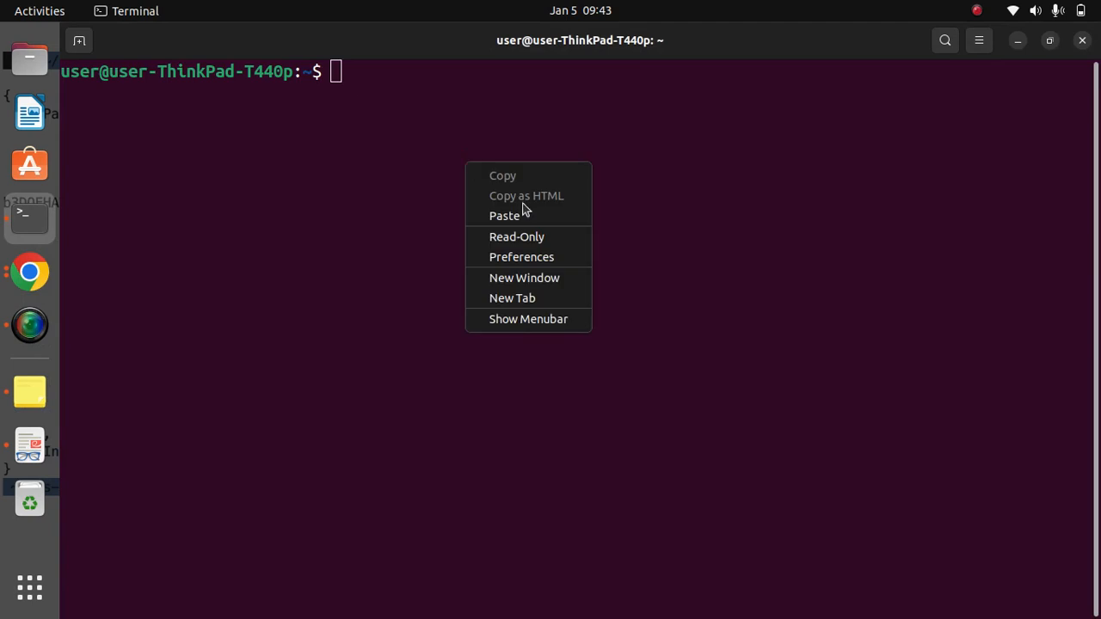
left_click(521, 215)
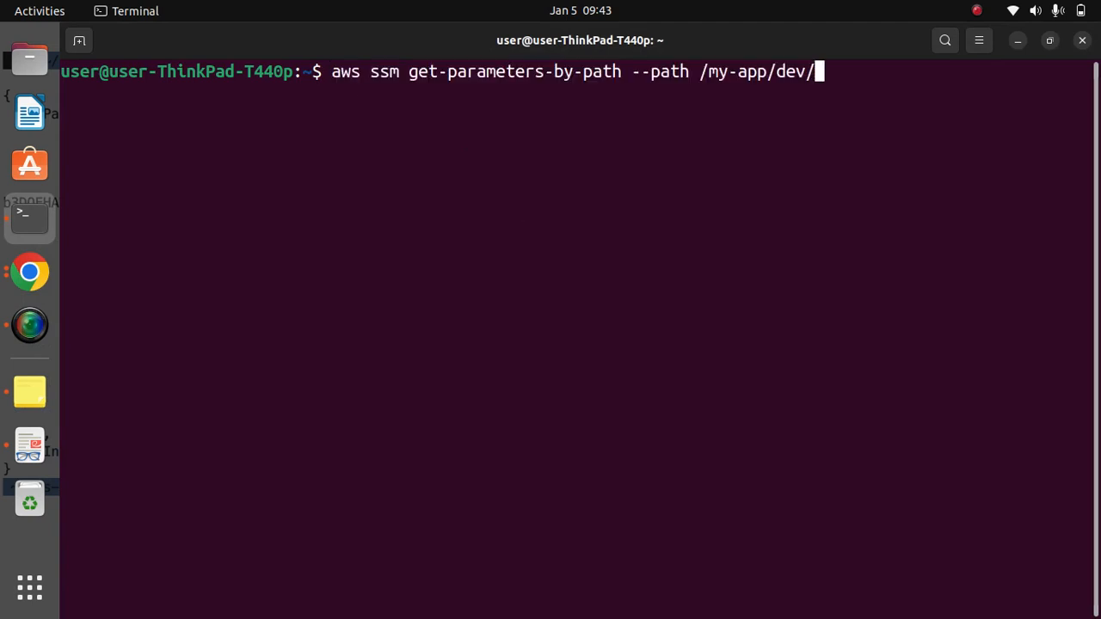
key("Return")
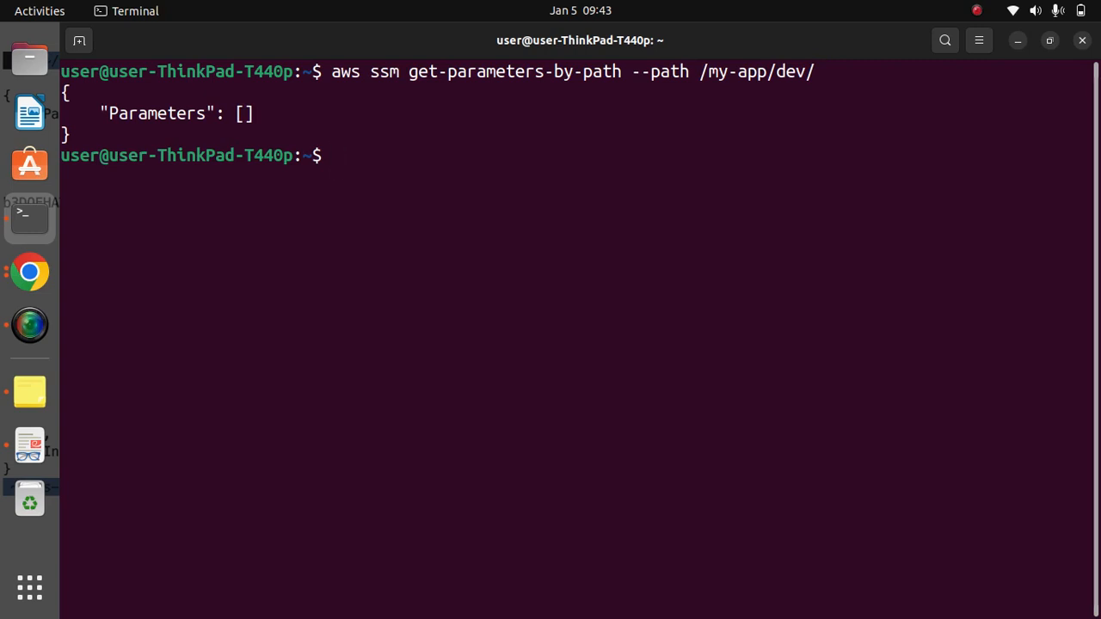
- Rerun the get-parameters-by-path command with the path capitalized as /My-app/dev/
key("Up")
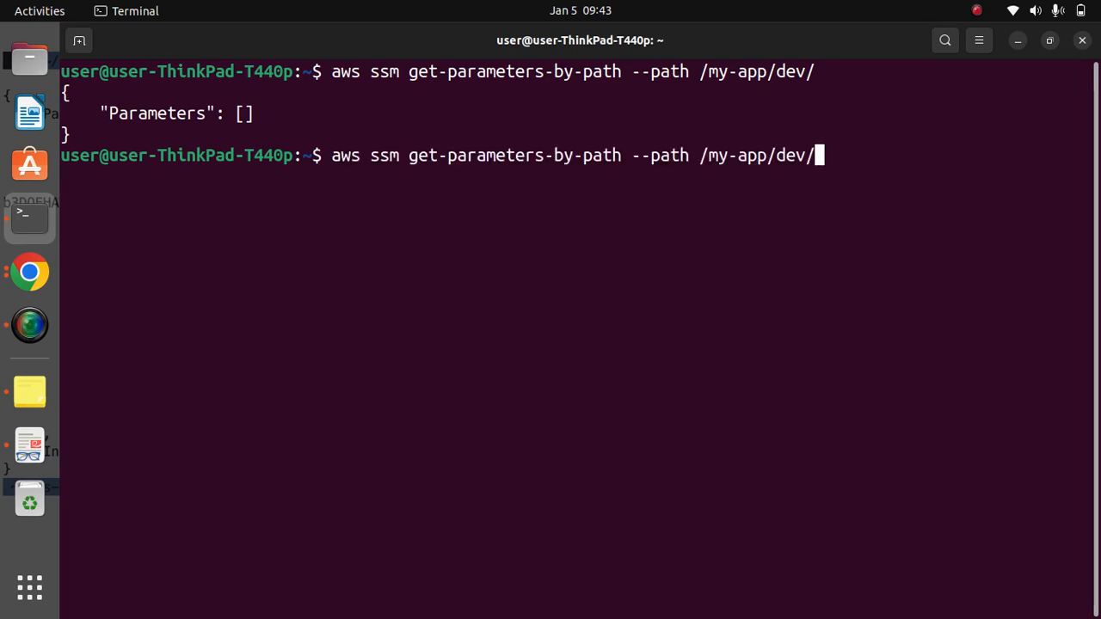
key("Left")
key("Left")
key("Left")
key("Left")
key("Left")
key("Left")
key("Left")
key("Left")
key("Left")
key("Left")
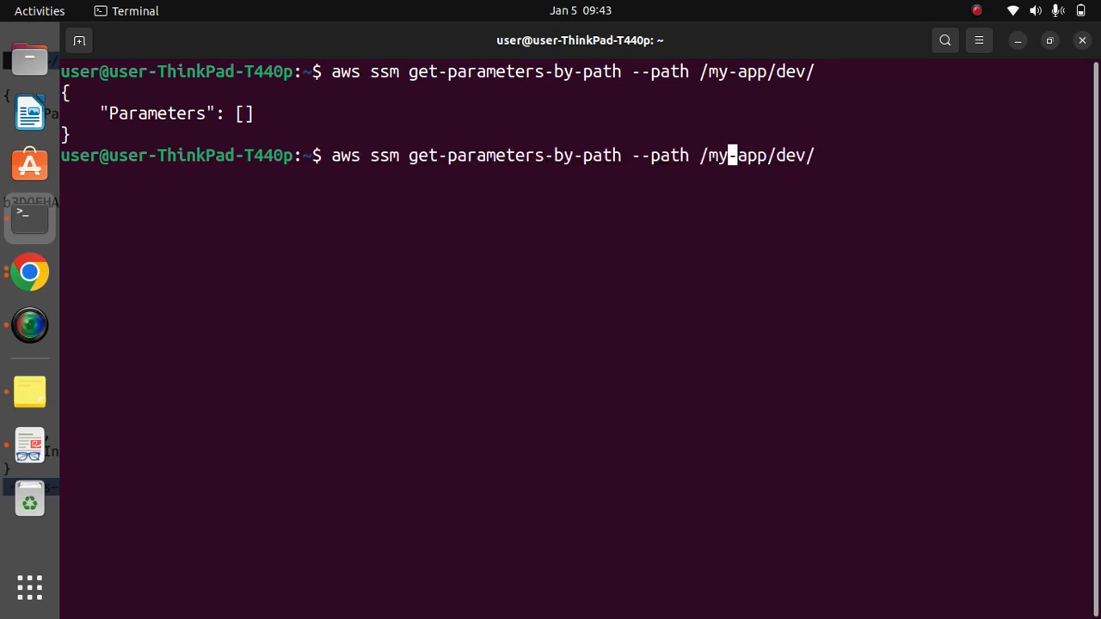
key("BackSpace")
type("M")
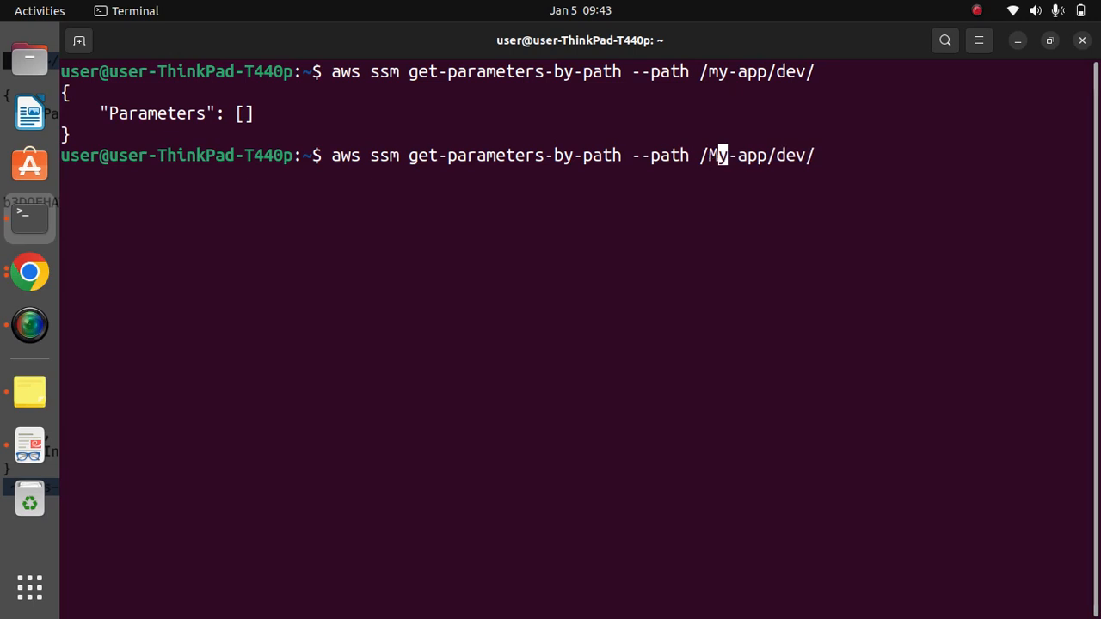
key("Return")
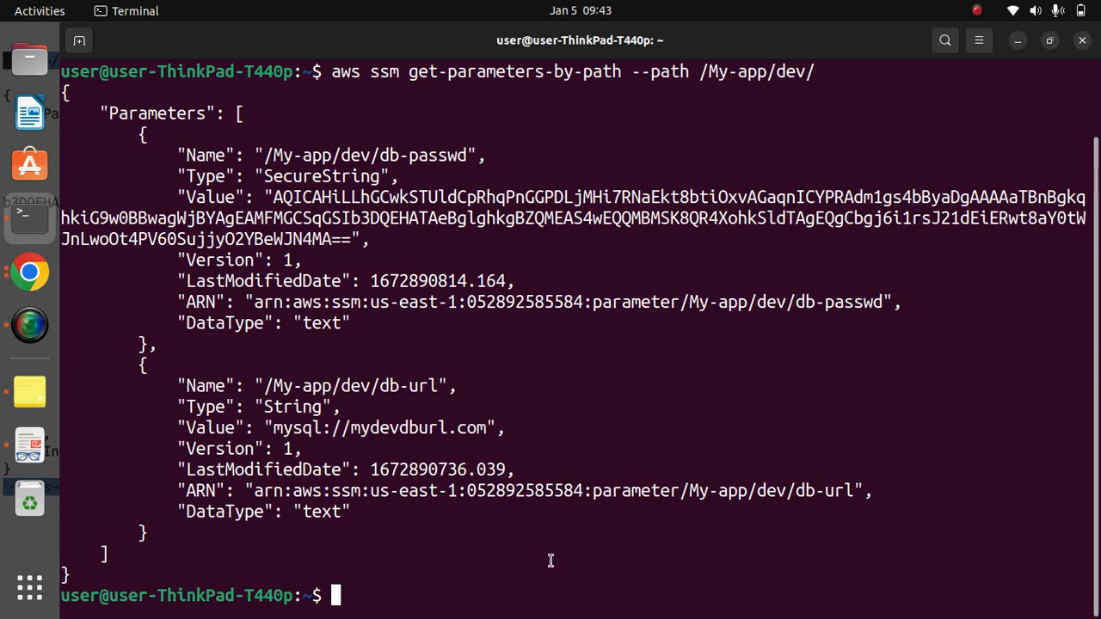
- Switch to Notes, copy the get-parameters-by-path command with --recursive from the parameter store note, and return to Terminal
key("alt+Tab")
key("alt+Tab")
left_click(30, 392)
left_click(444, 331)
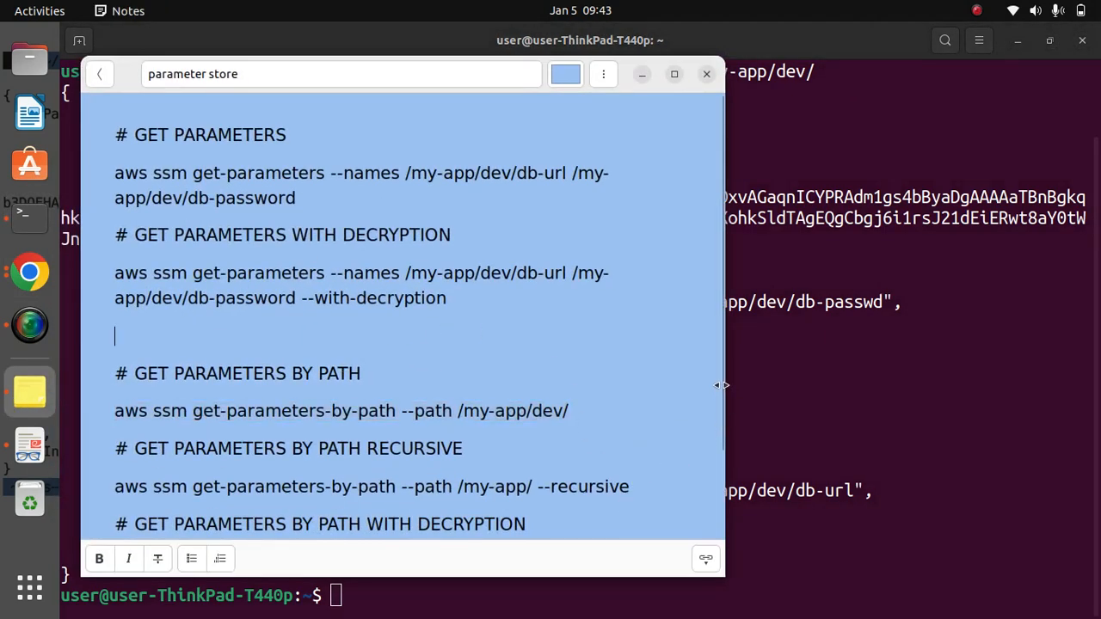
scroll(701, 464, "down", 3)
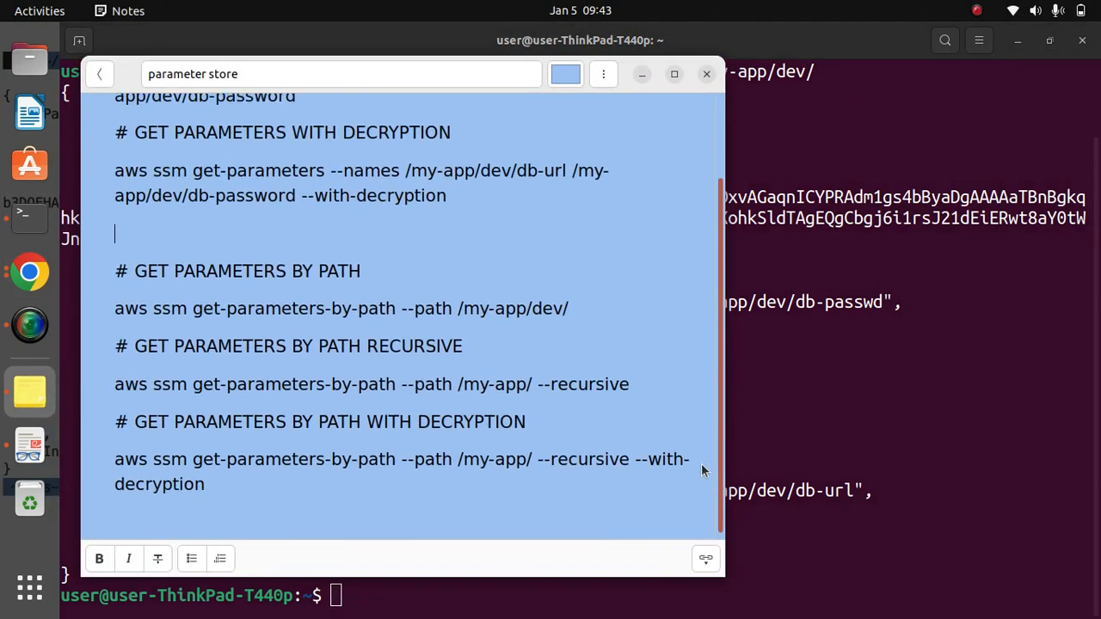
triple_click(630, 382)
key("cmd+c")
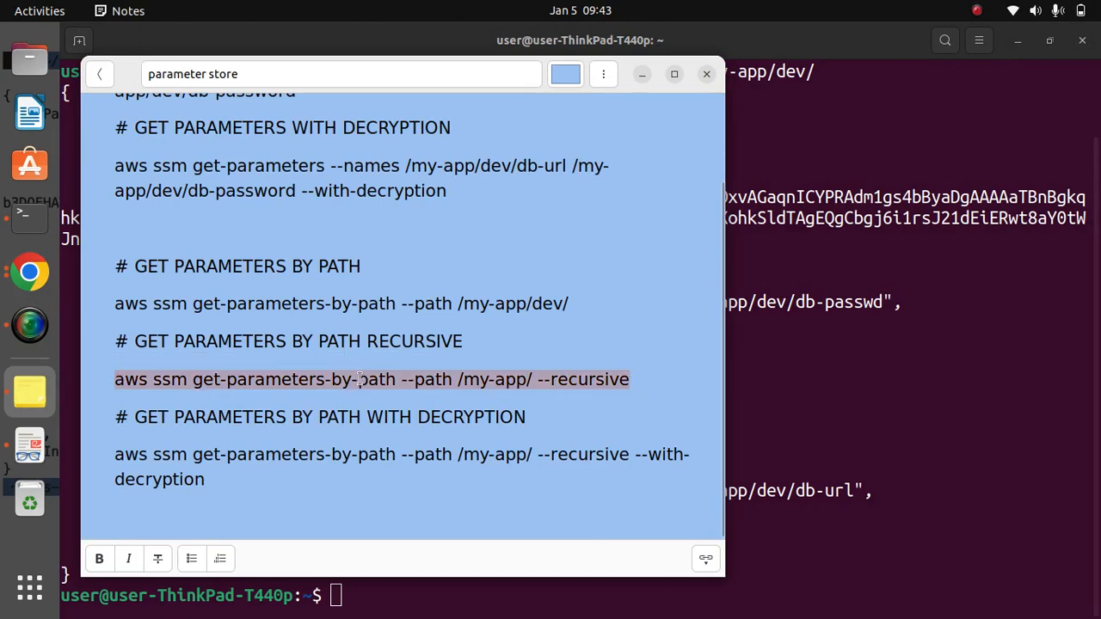
left_click(639, 74)
- Clear the terminal and paste the copied recursive command for the path /my-app/ at the prompt
type("c")
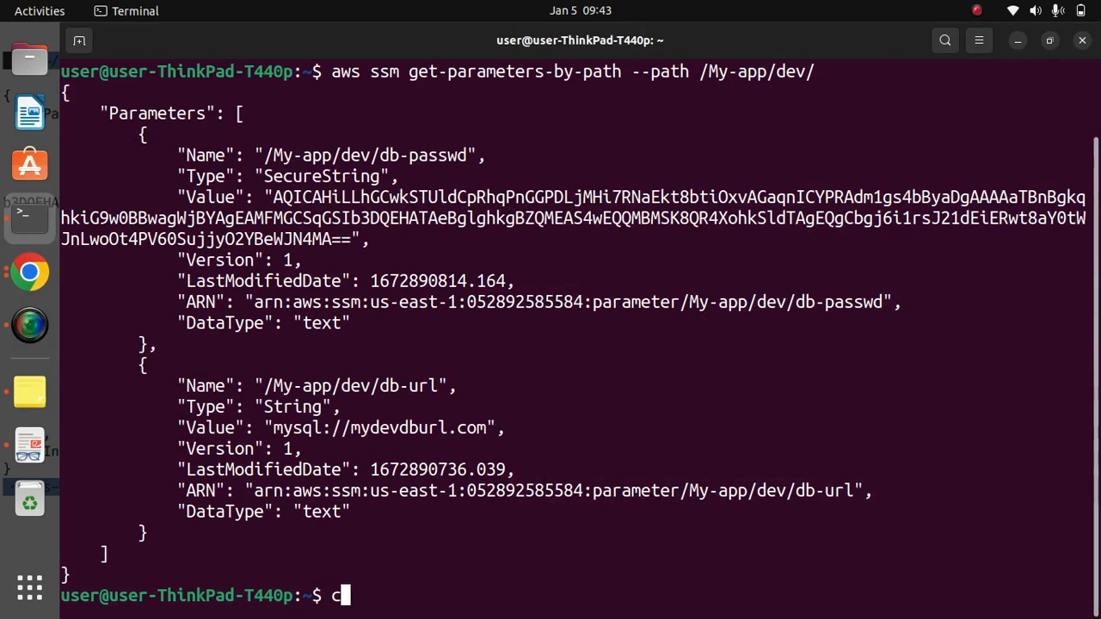
type("lear")
key("Return")
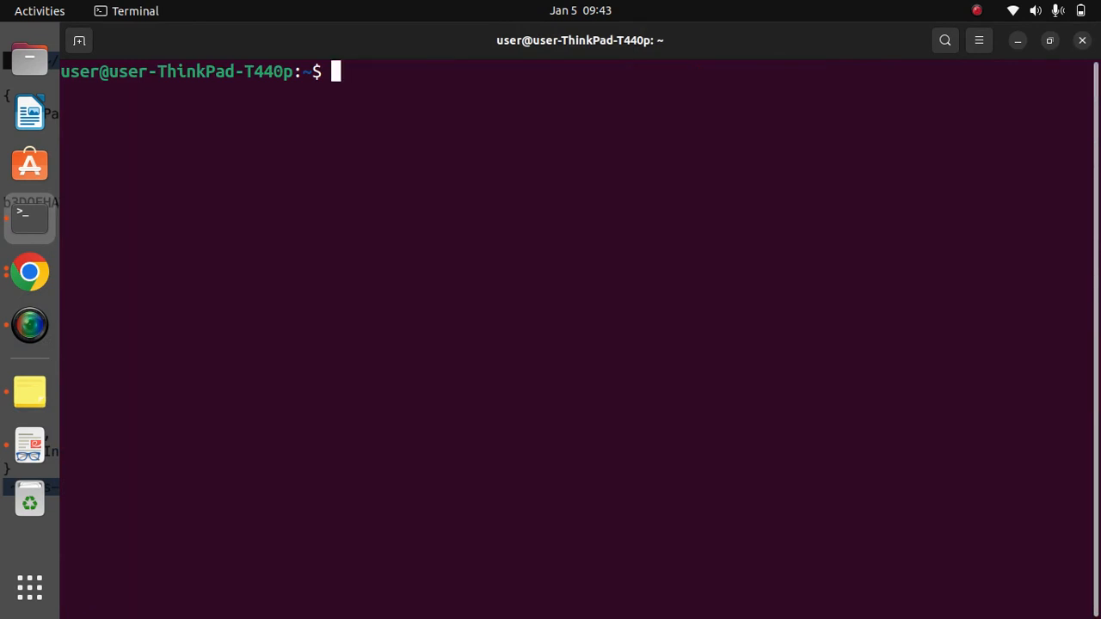
right_click(541, 258)
left_click(597, 314)
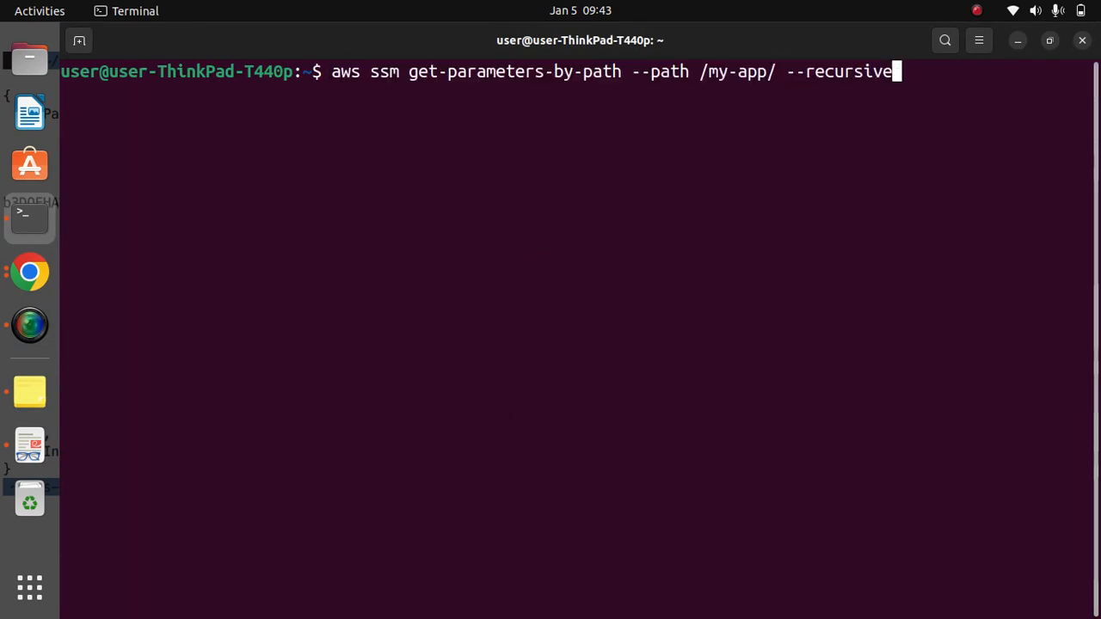
- Capitalize the M in the recursive command's path, making it /My-app/, and run the command
key("Left")
key("Left")
key("Left")
key("Left")
key("Left")
key("Left")
key("Left")
key("Left")
key("Left")
key("Left")
key("Left")
key("Left")
key("Left")
key("Left")
key("Left")
key("Left")
key("Left")
key("Left")
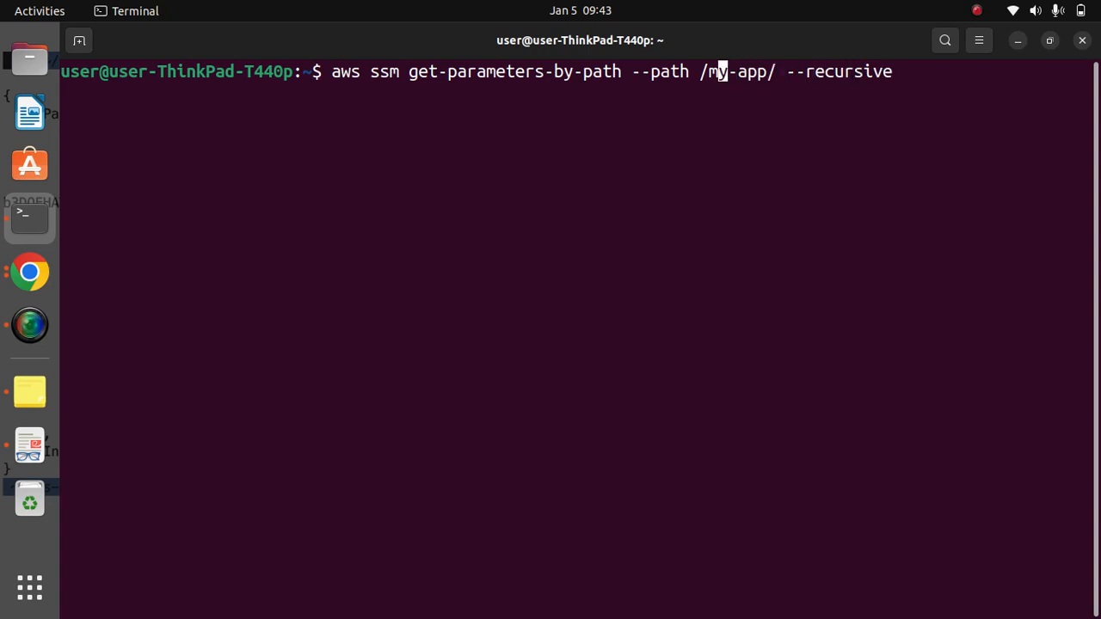
key("BackSpace")
type("M")
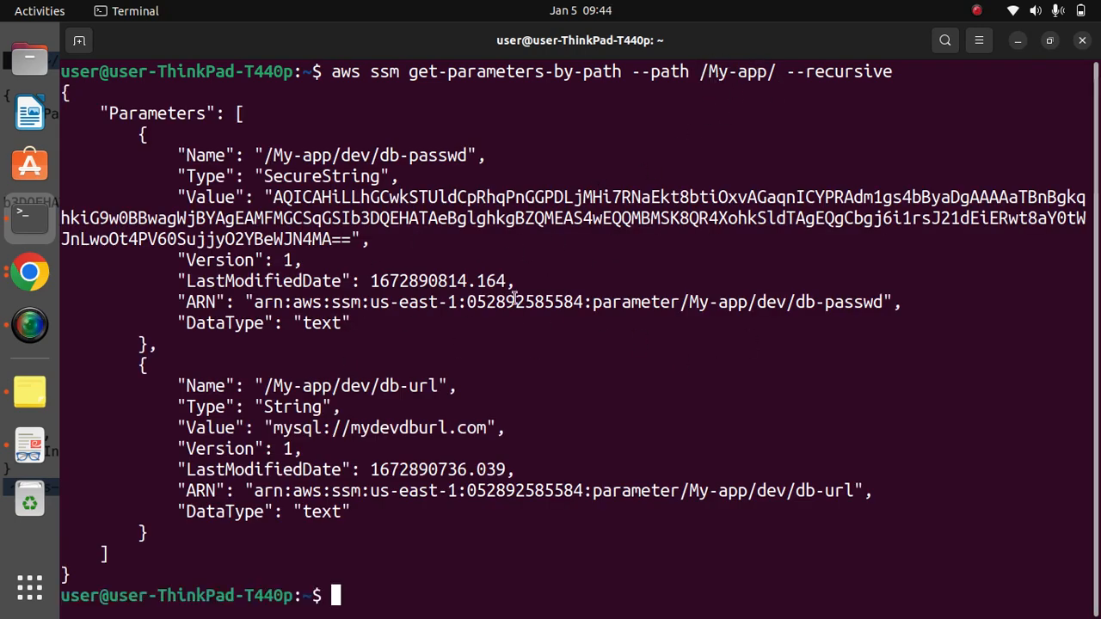
- Check the Parameter Store list in Chrome, and copy the recursive --with-decryption command from the parameter store note in Notes
key("alt+Tab")
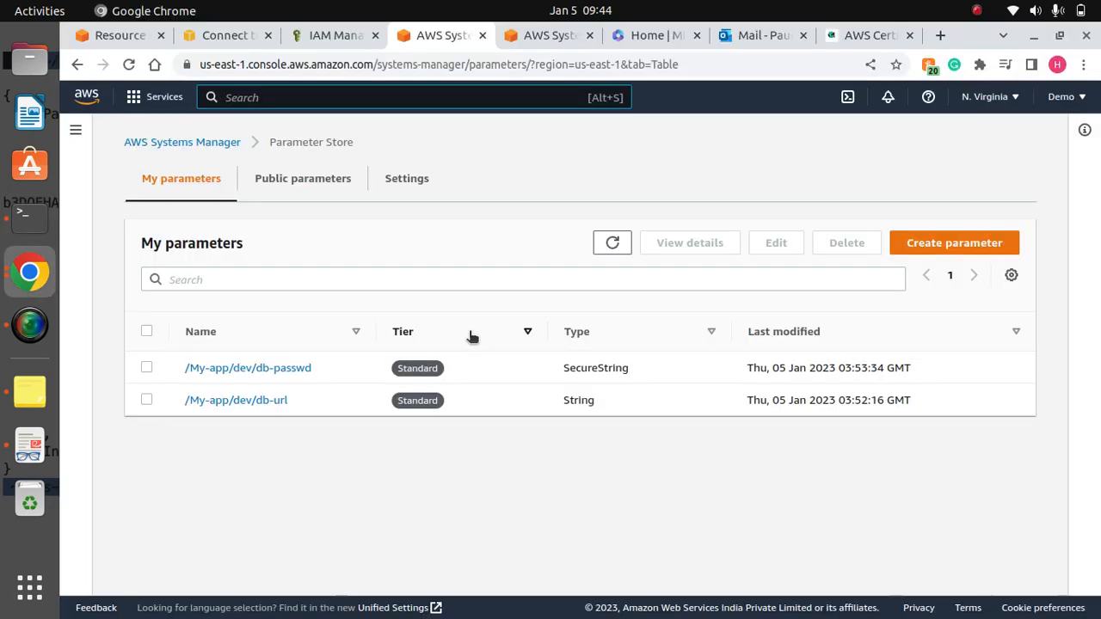
key("alt+Tab")
left_click(27, 397)
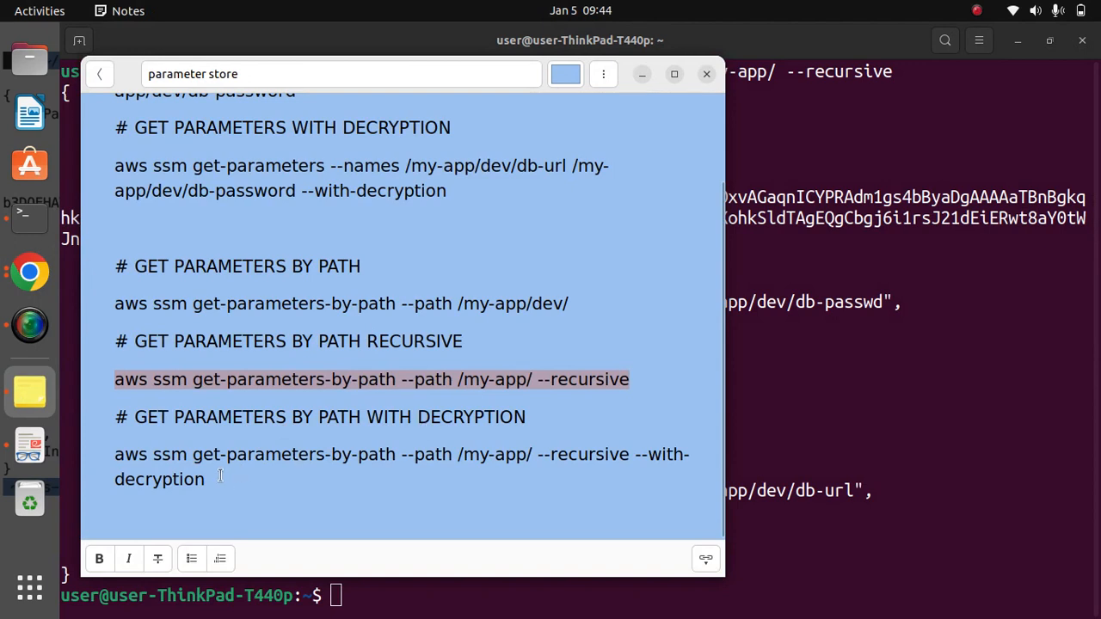
left_click_drag(208, 488, 107, 456)
key("cmd+c")
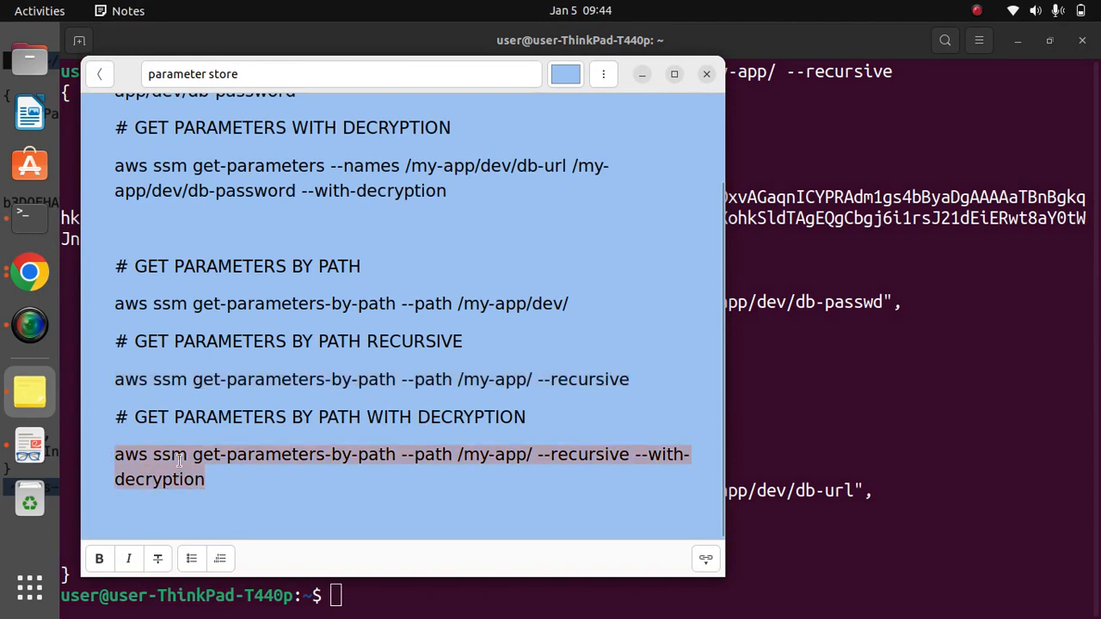
left_click(641, 74)
- Clear the terminal and paste the aws ssm get-parameters-by-path --path /my-app/ --recursive --with-decryption command
type("cle")
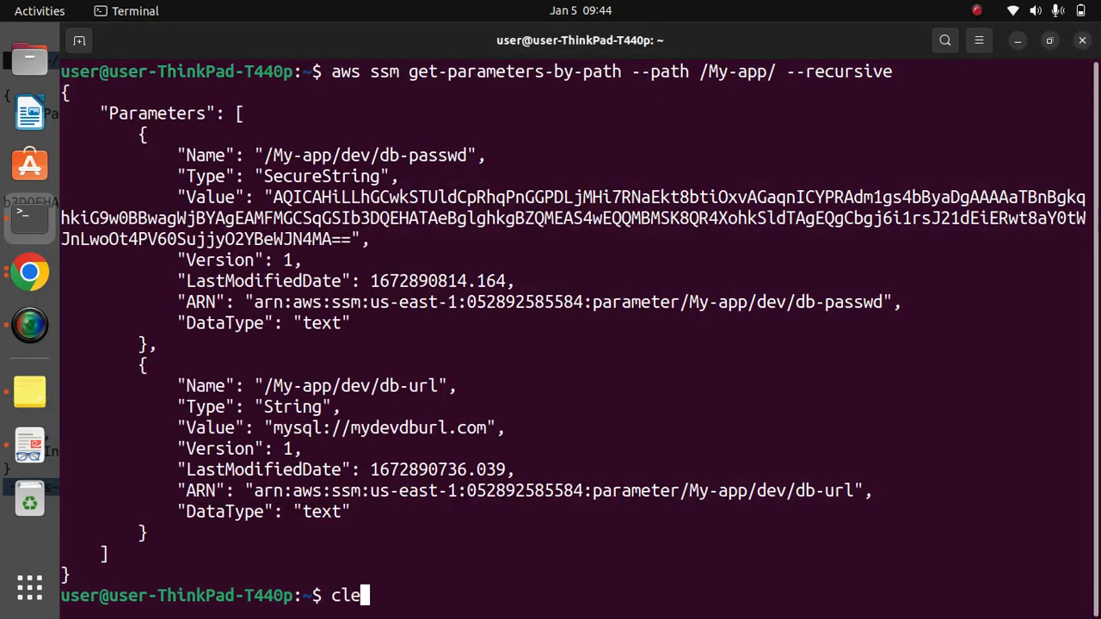
type("ar")
key("Return")
right_click(525, 141)
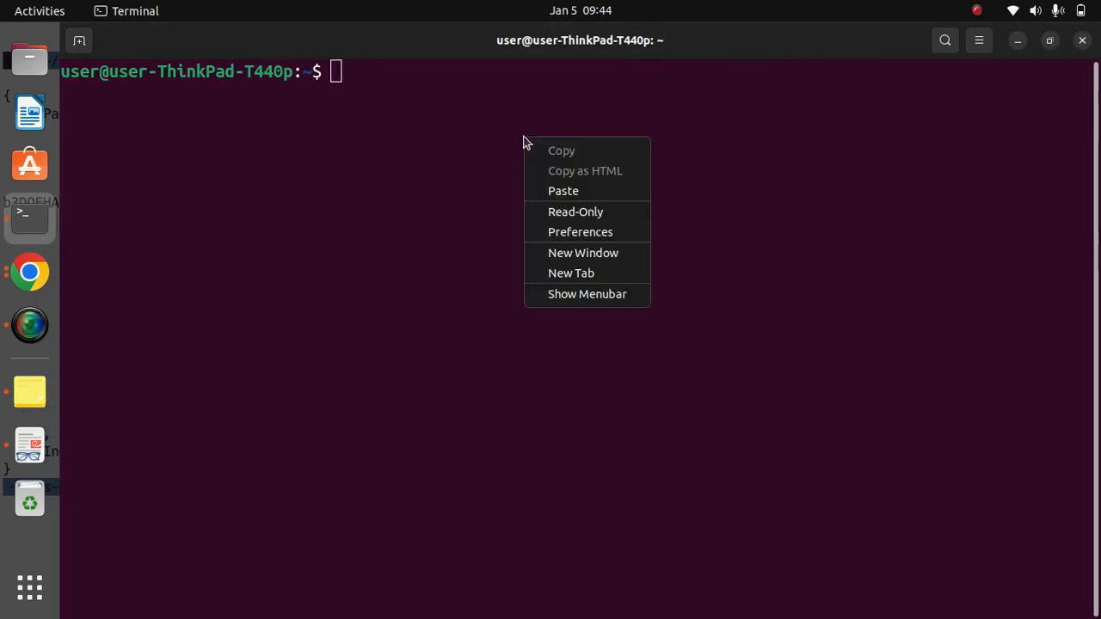
left_click(592, 190)
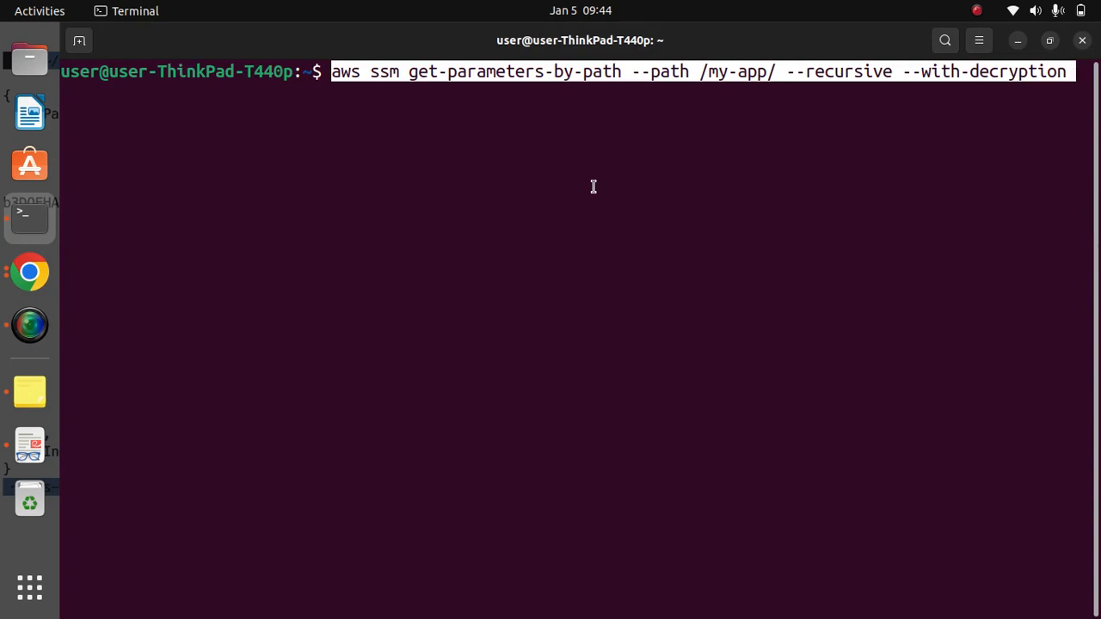
- Change the path in the recursive decryption command to /My-app/ with a capital M and run it
key("Left")
key("Left")
key("Left")
key("Left")
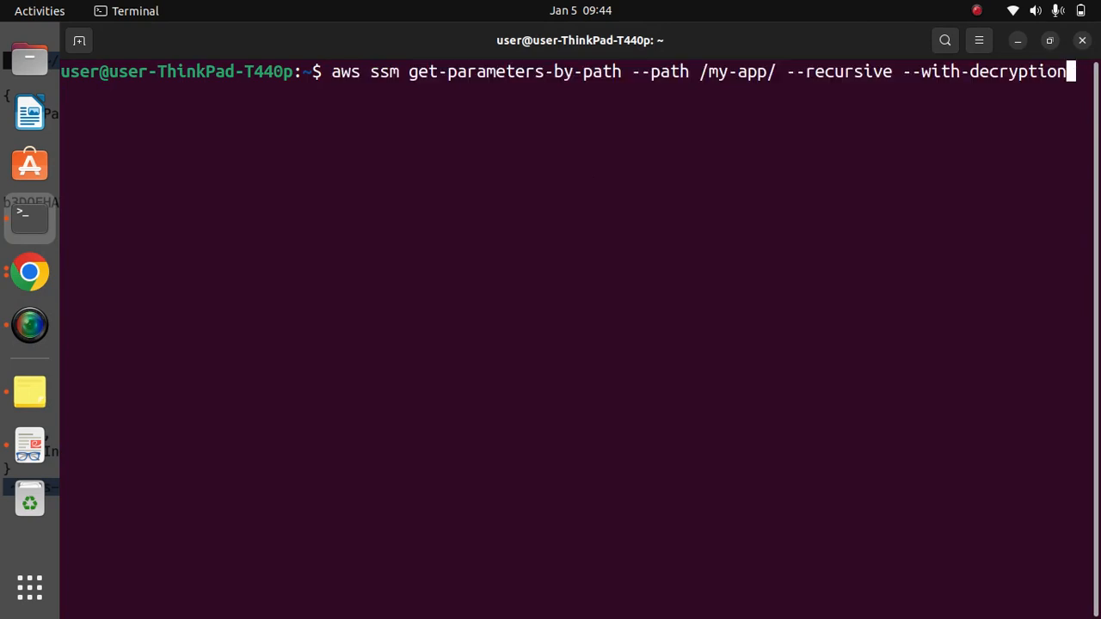
key("Left")
key("Left")
key("Left")
key("Left")
key("Left")
key("Left")
key("Left")
key("Left")
key("Left")
key("Left")
key("Left")
key("Left")
key("Left")
key("Left")
key("Left")
key("Left")
key("Left")
key("Left")
key("Left")
key("Left")
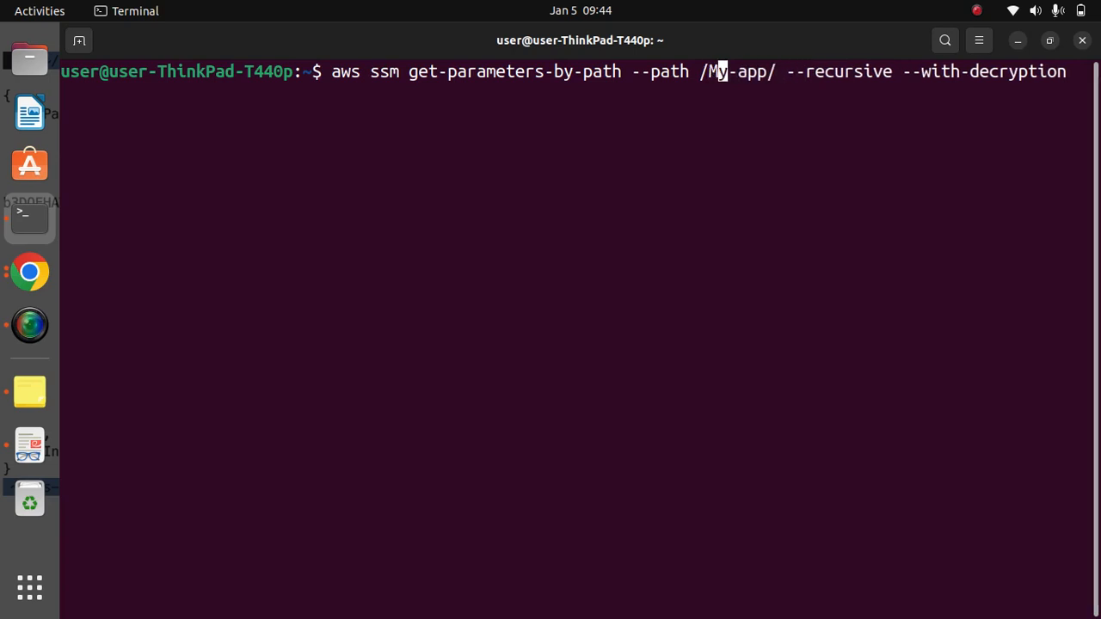
key("Left")
key("Delete")
type("M")
key("Left")
key("Left")
key("Left")
key("Left")
key("Left")
key("Left")
key("Left")
key("Left")
key("Left")
key("Left")
key("Left")
key("Left")
key("Left")
key("Left")
key("Left")
key("Left")
key("Left")
key("Left")
key("Left")
key("Left")
key("Left")
key("Left")
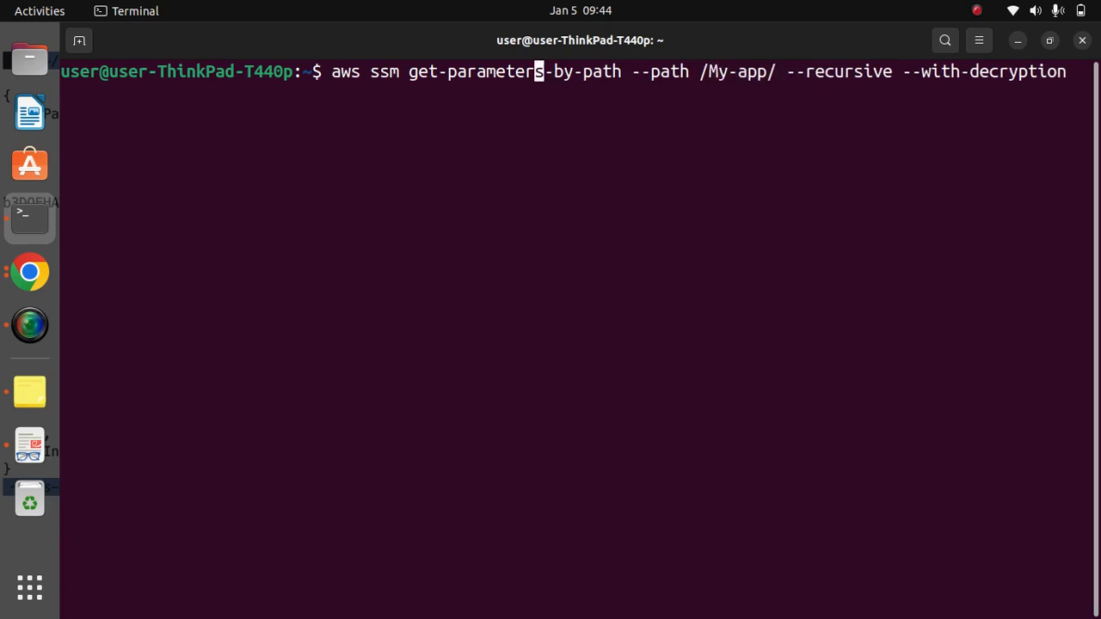
key("Return")
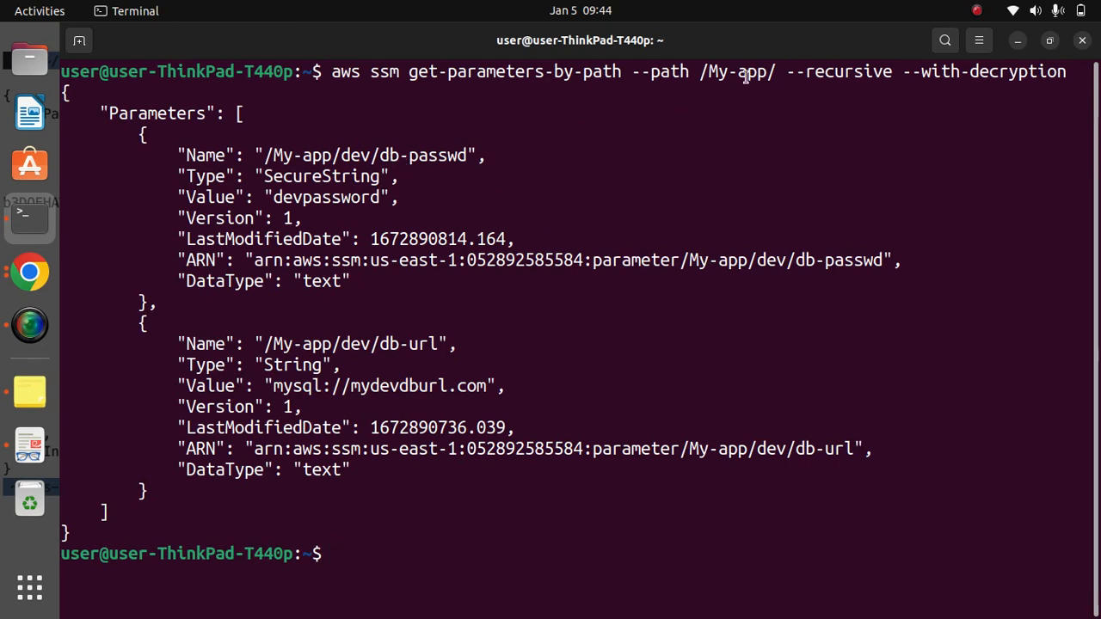
- Compare the queried path with the names and decrypted values of the database password and URL parameters in the output
left_click_drag(757, 72, 708, 72)
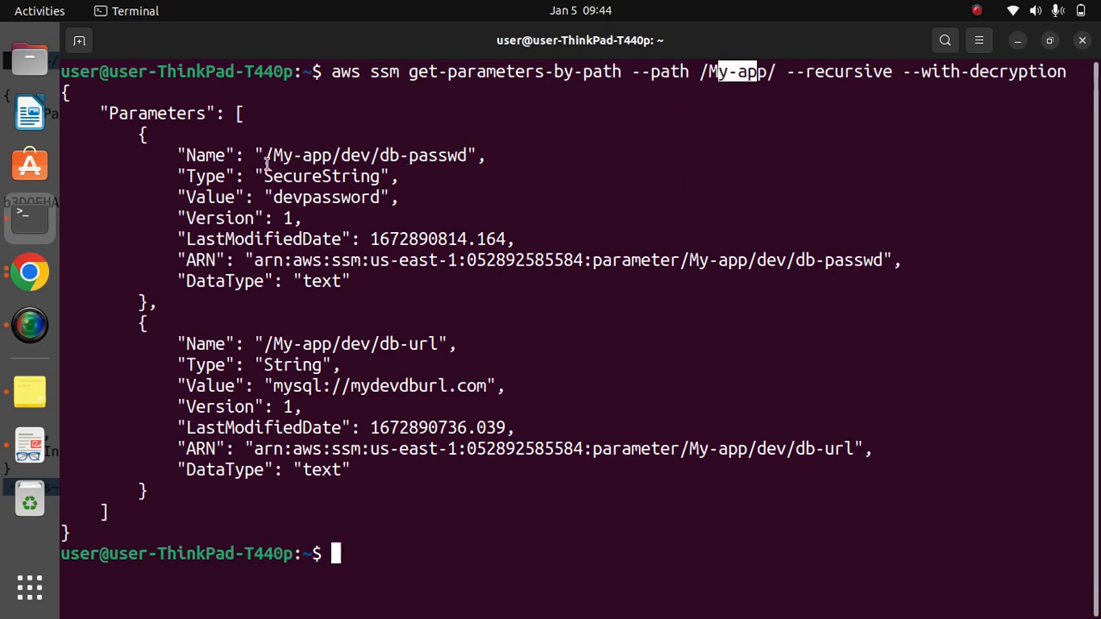
left_click_drag(266, 160, 475, 155)
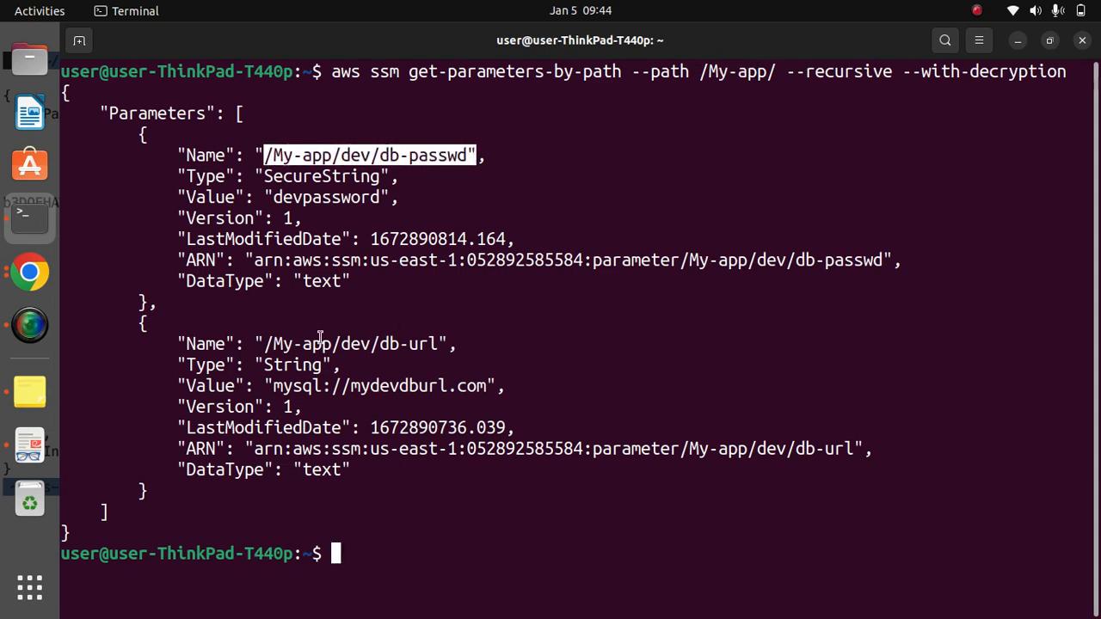
left_click_drag(265, 344, 449, 337)
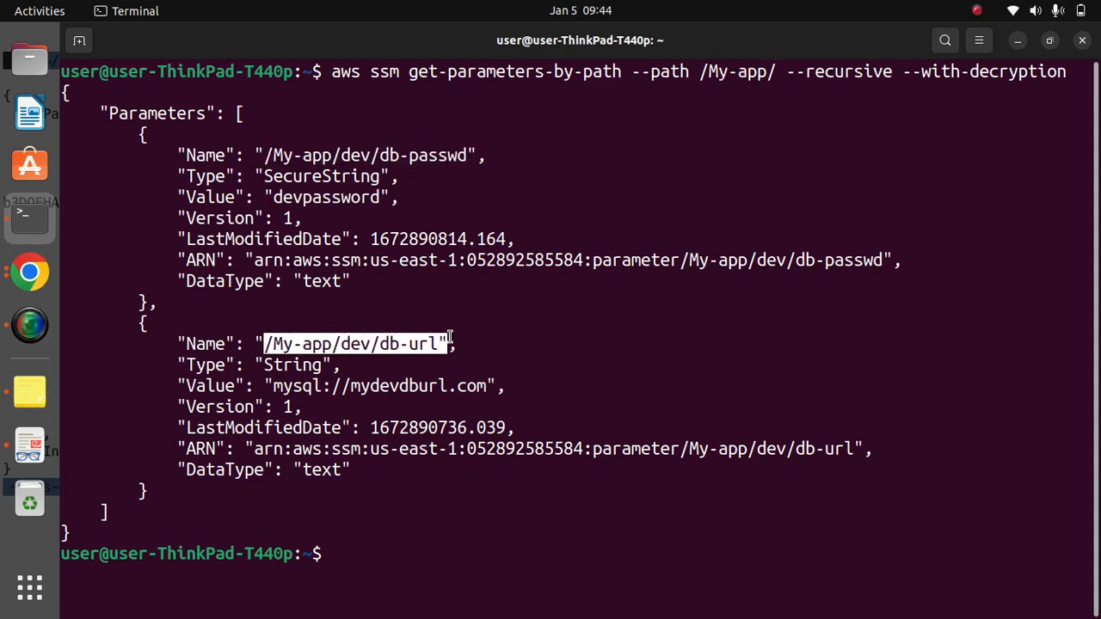
left_click_drag(272, 386, 475, 386)
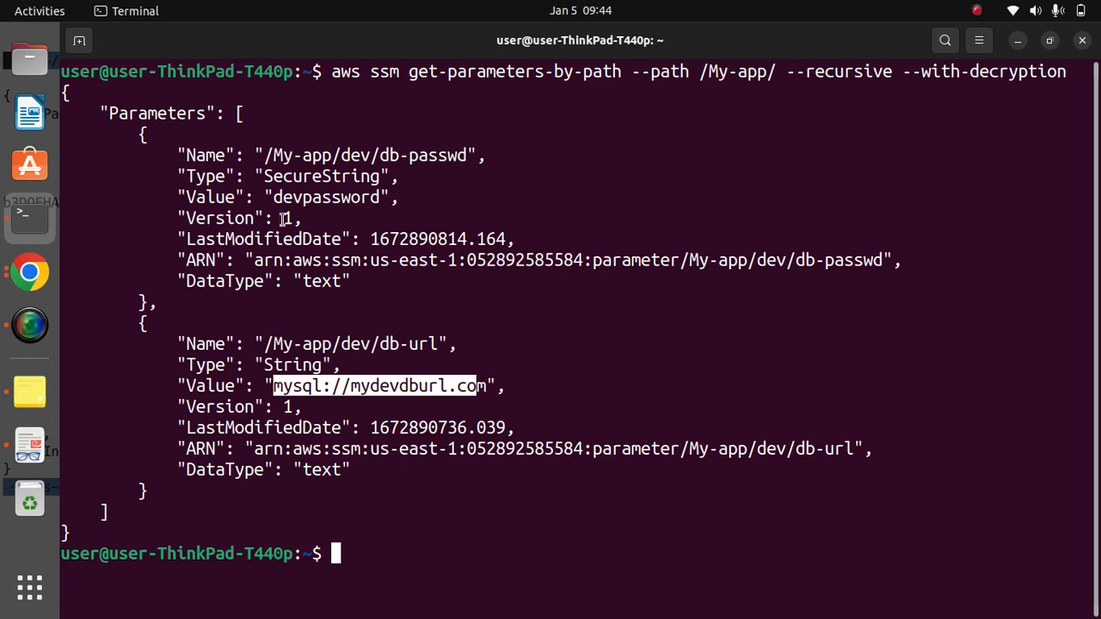
left_click_drag(186, 196, 392, 197)
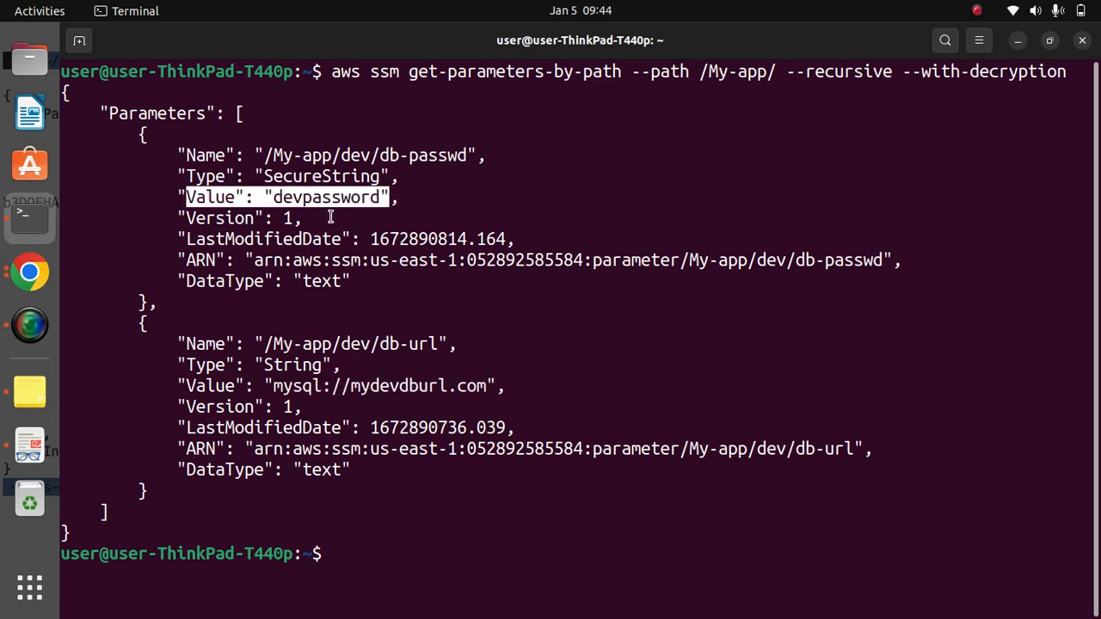
left_click(643, 361)
- Clear the terminal and switch to the Parameter Store page in Chrome
type("c")
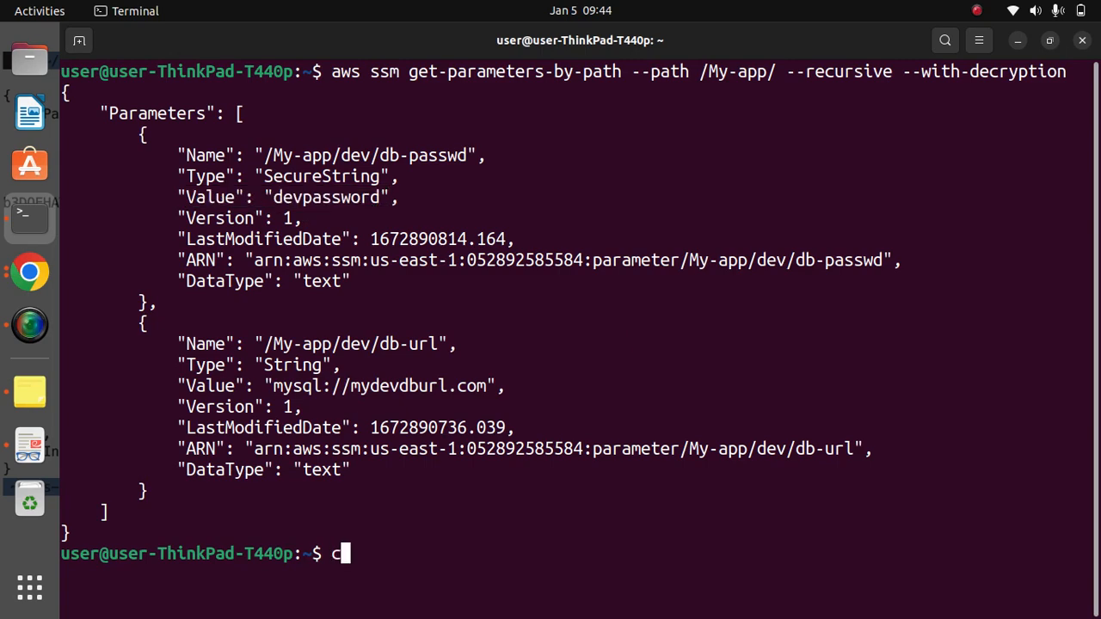
type("lear")
key("Return")
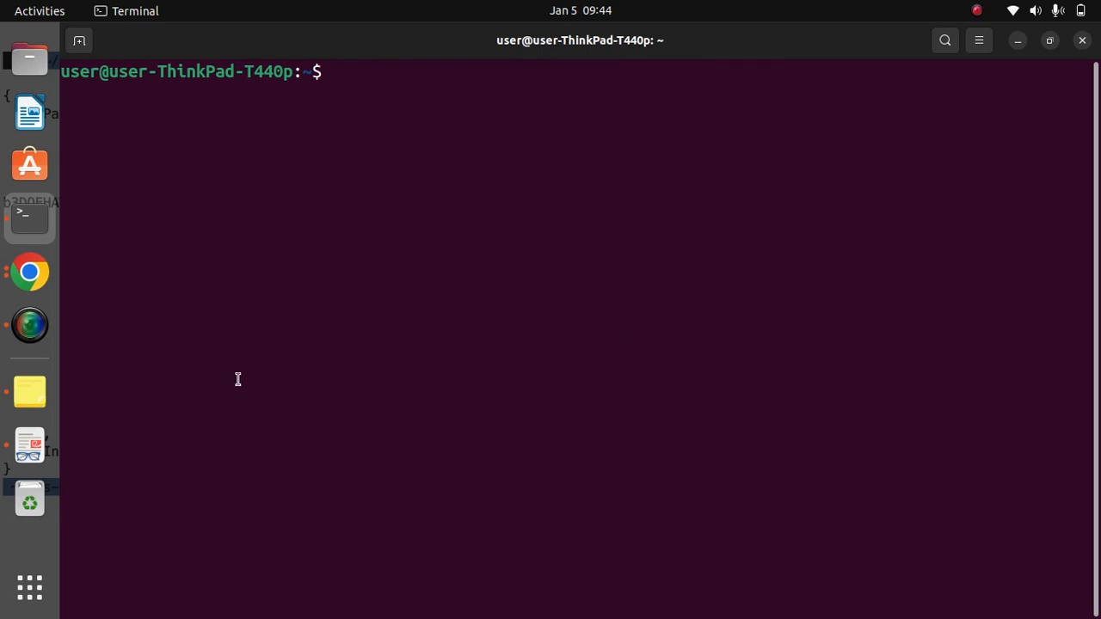
left_click(15, 273)
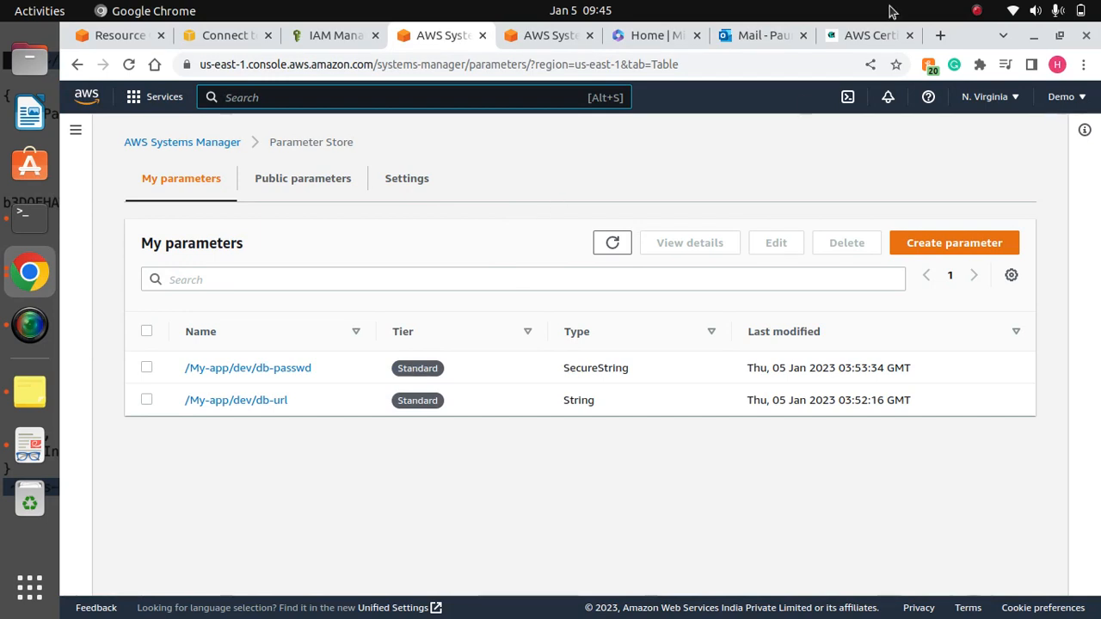
left_click(976, 10)
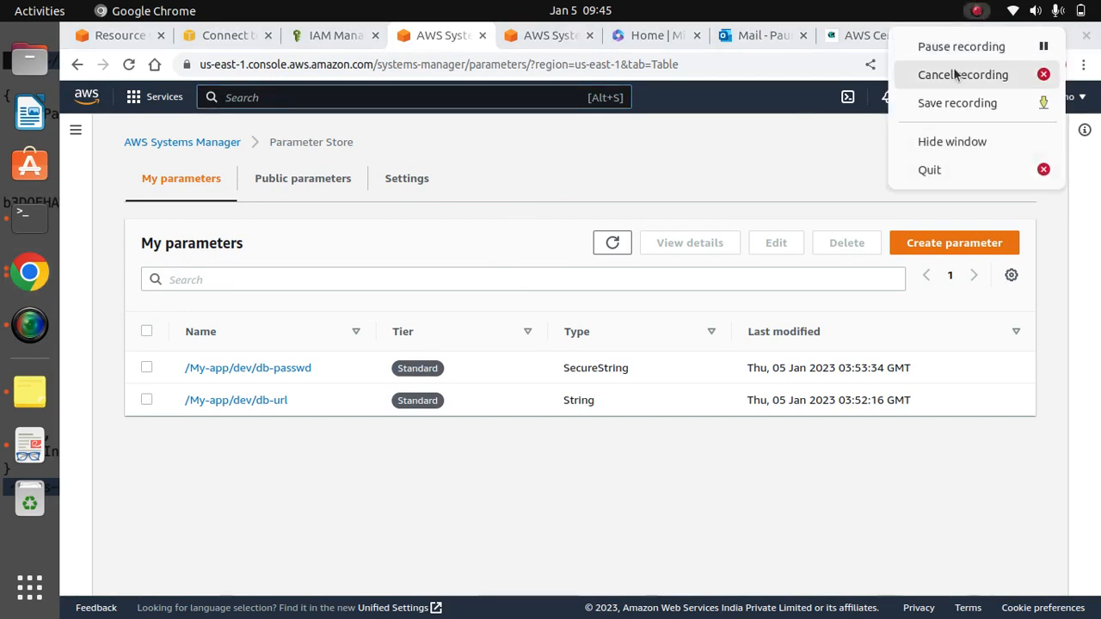